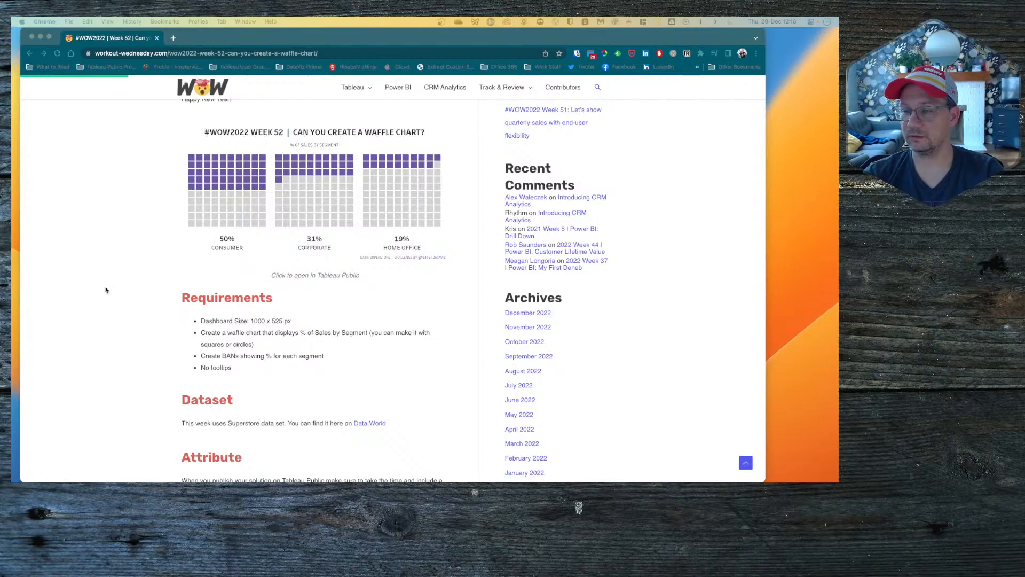
Step: Switch from the challenge page to Tableau and connect to the saved Waffle Charts data source
{"action": "key", "text": "ctrl+Right"}
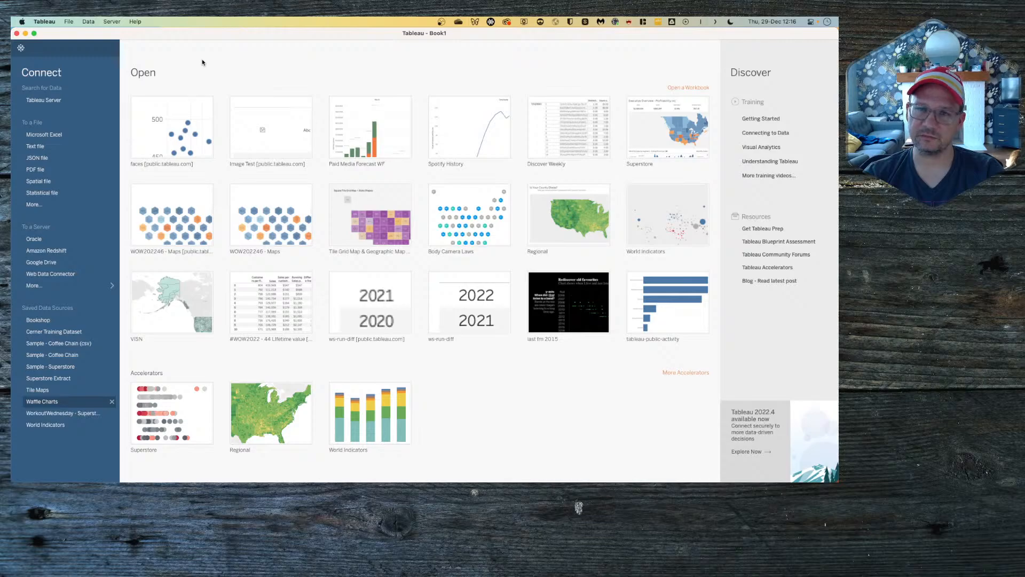
{"action": "key", "text": "ctrl+Left"}
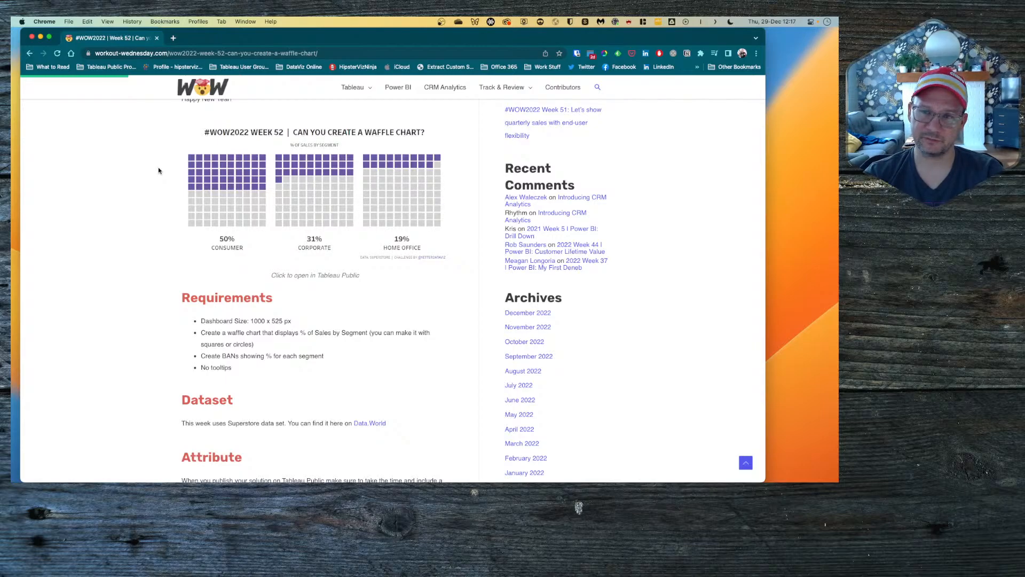
{"action": "key", "text": "ctrl+Right"}
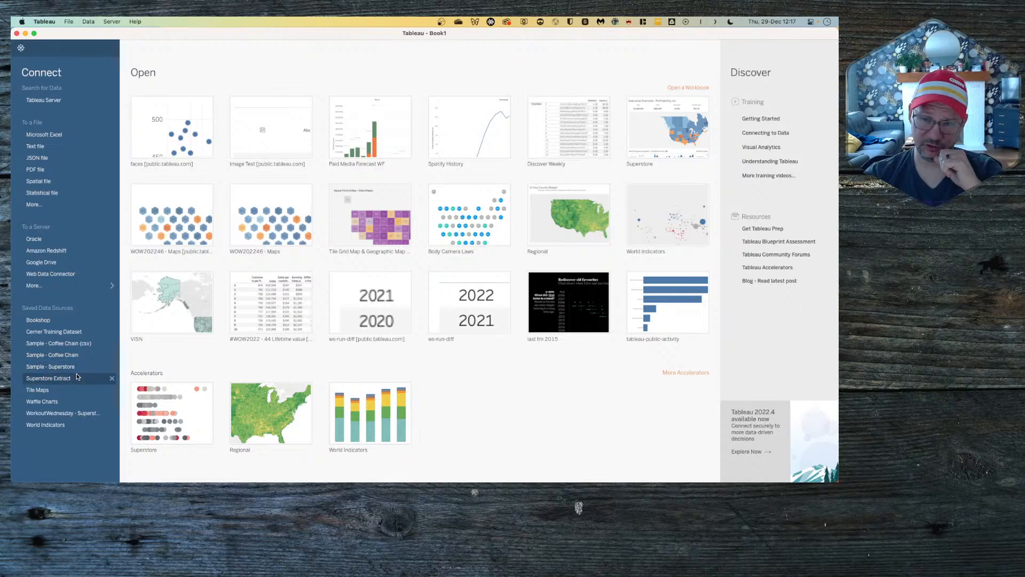
{"action": "left_click", "coordinate": [51, 402]}
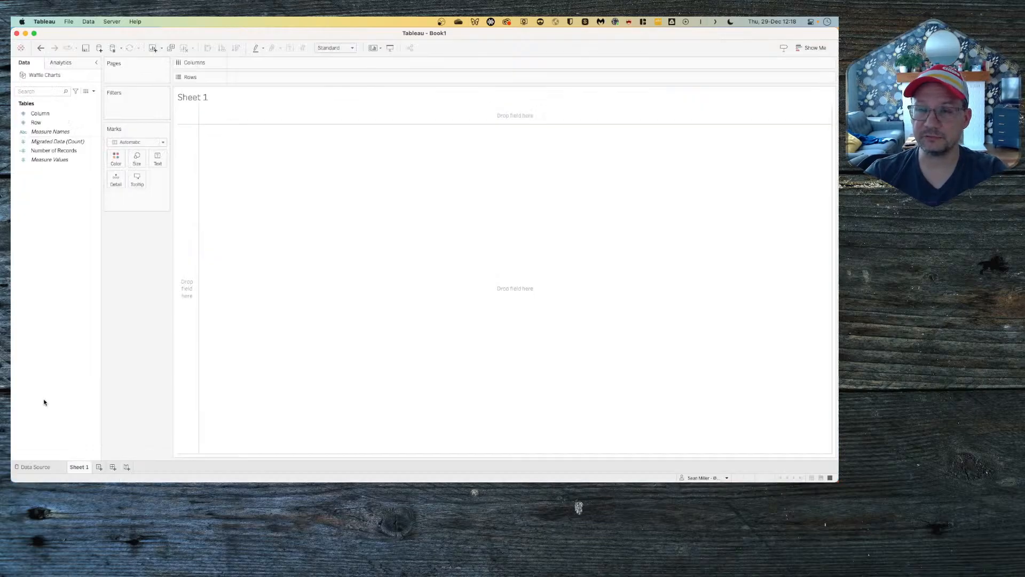
Step: Open the Waffle Charts data source for editing and review its Column and Row values in the data preview
{"action": "right_click", "coordinate": [41, 76]}
{"action": "left_click", "coordinate": [51, 82]}
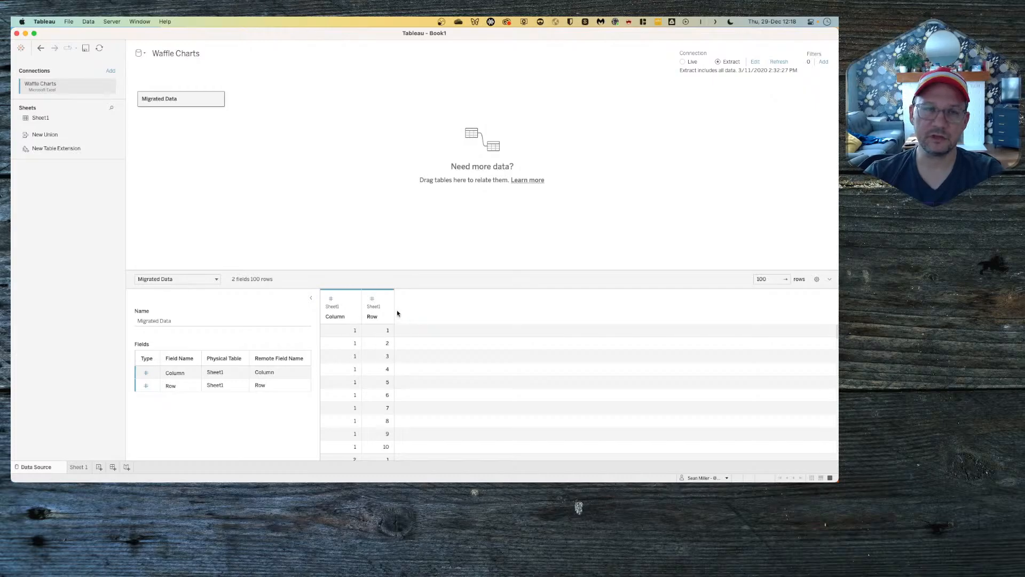
{"action": "scroll", "coordinate": [352, 393], "scroll_direction": "down", "scroll_amount": 5}
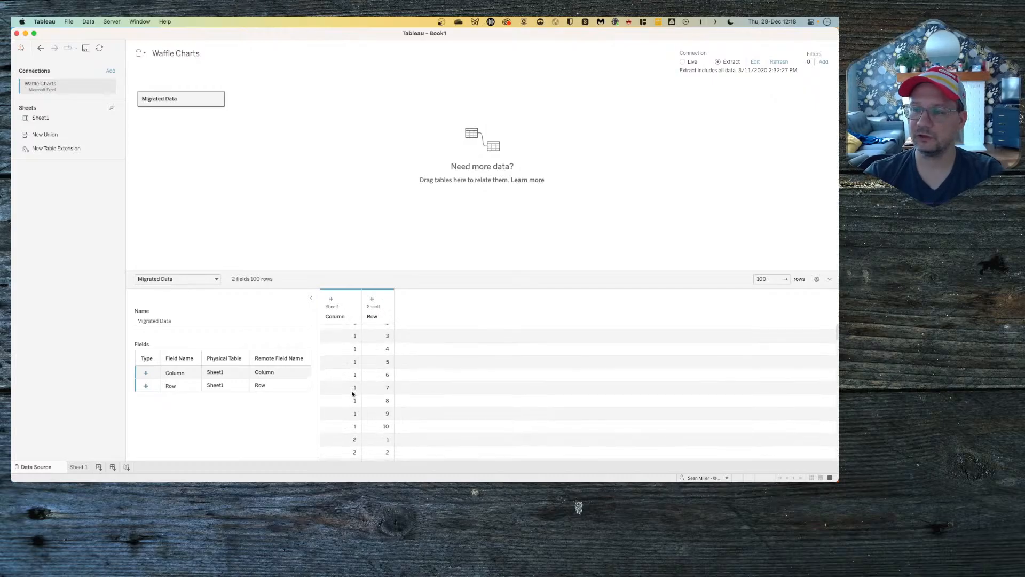
{"action": "scroll", "coordinate": [351, 393], "scroll_direction": "up", "scroll_amount": 5}
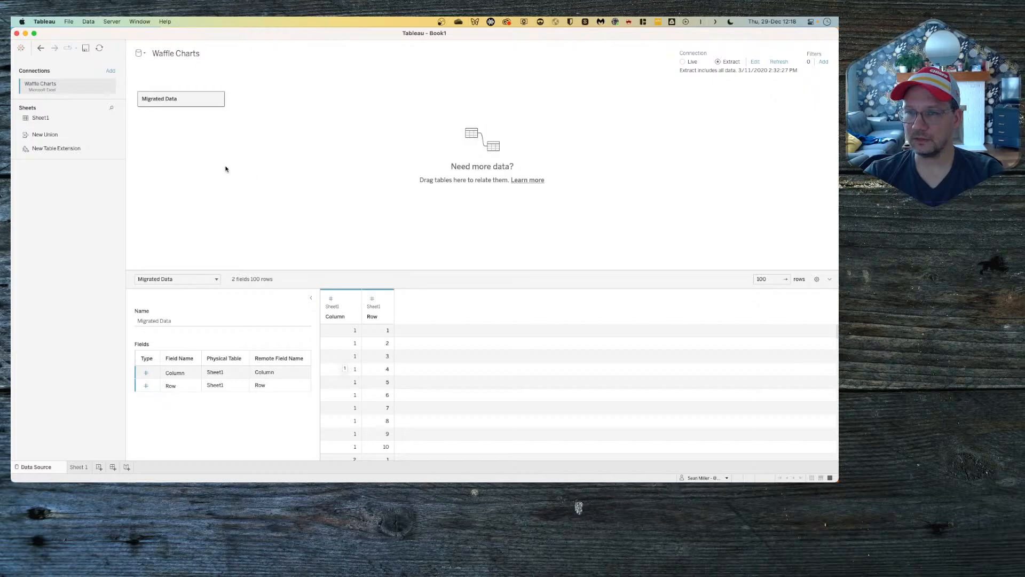
Step: Add a Microsoft Excel connection to the Sample - Superstore workbook and place its Orders sheet beside Migrated Data
{"action": "left_click", "coordinate": [111, 72]}
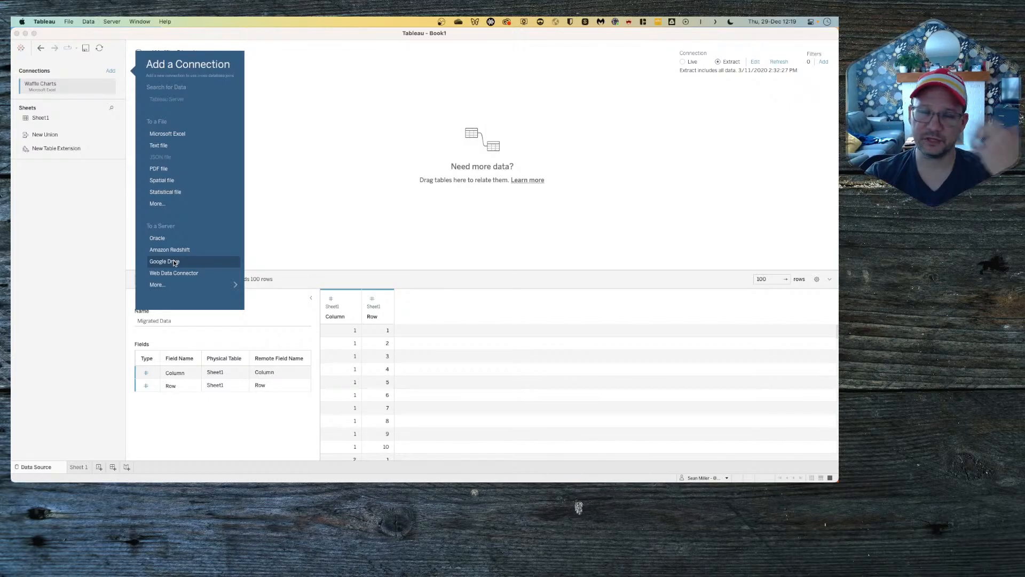
{"action": "left_click", "coordinate": [187, 134]}
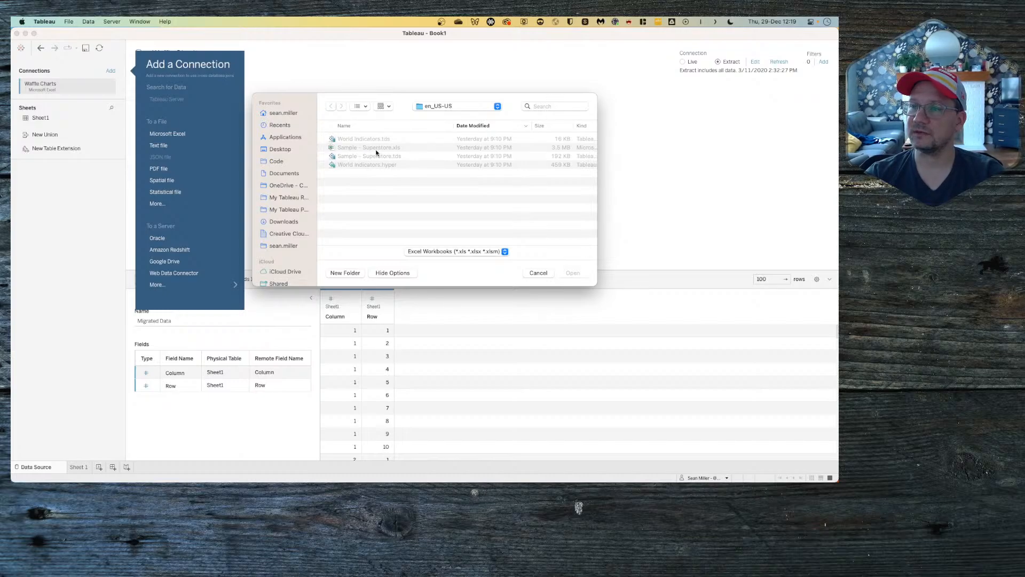
{"action": "left_click", "coordinate": [354, 149]}
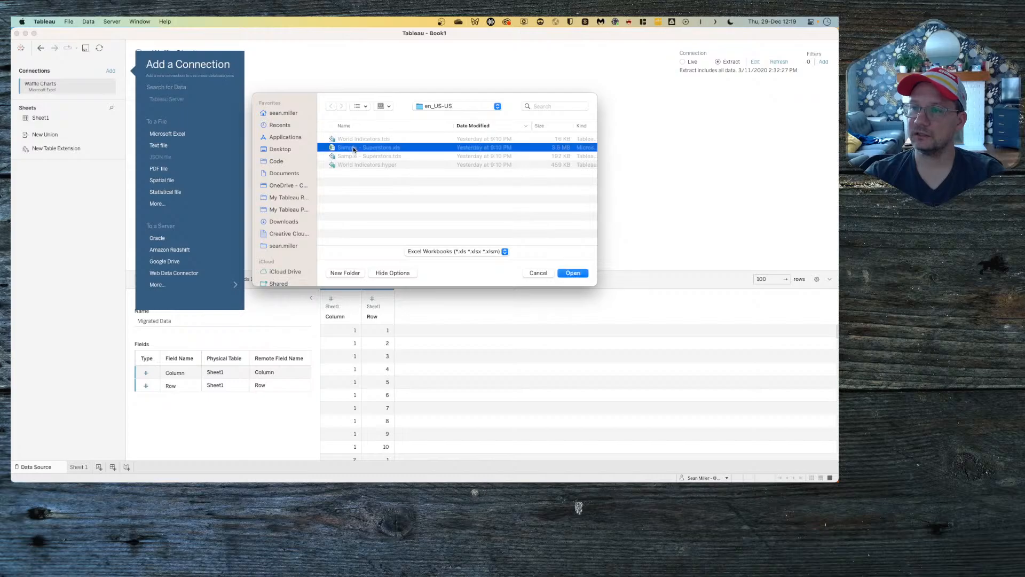
{"action": "left_click", "coordinate": [574, 273]}
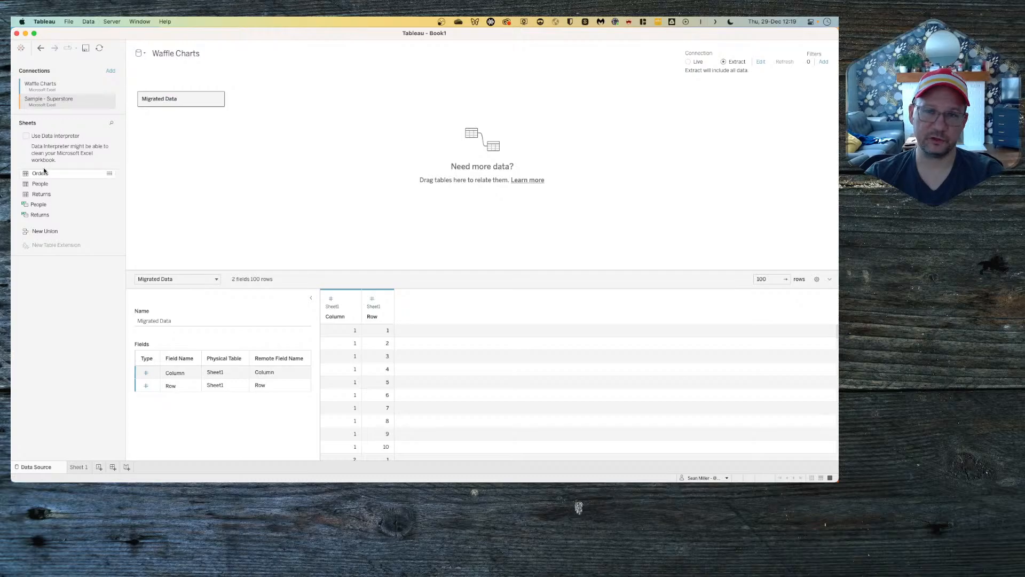
{"action": "left_click_drag", "start_coordinate": [41, 175], "coordinate": [222, 155]}
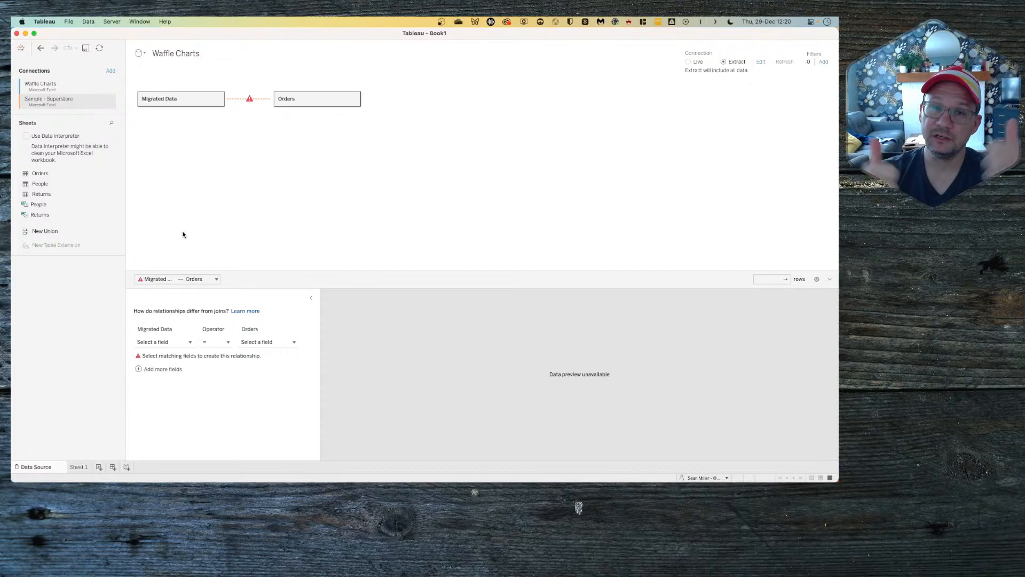
Step: Relate Migrated Data to Orders using a relationship calculation of 1 on each side with the = operator
{"action": "left_click", "coordinate": [171, 344]}
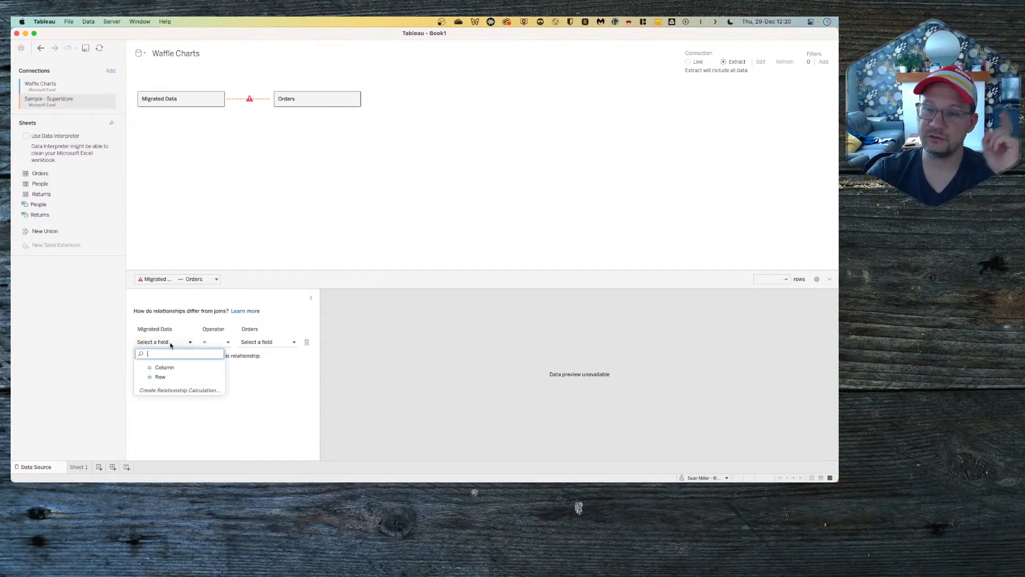
{"action": "left_click", "coordinate": [180, 391]}
{"action": "type", "text": "1"}
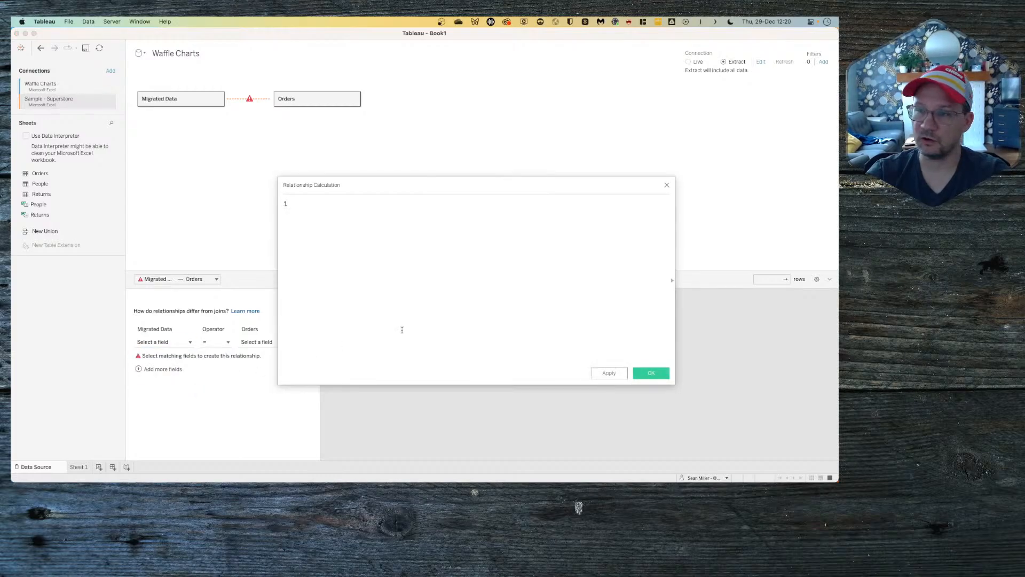
{"action": "left_click", "coordinate": [650, 373]}
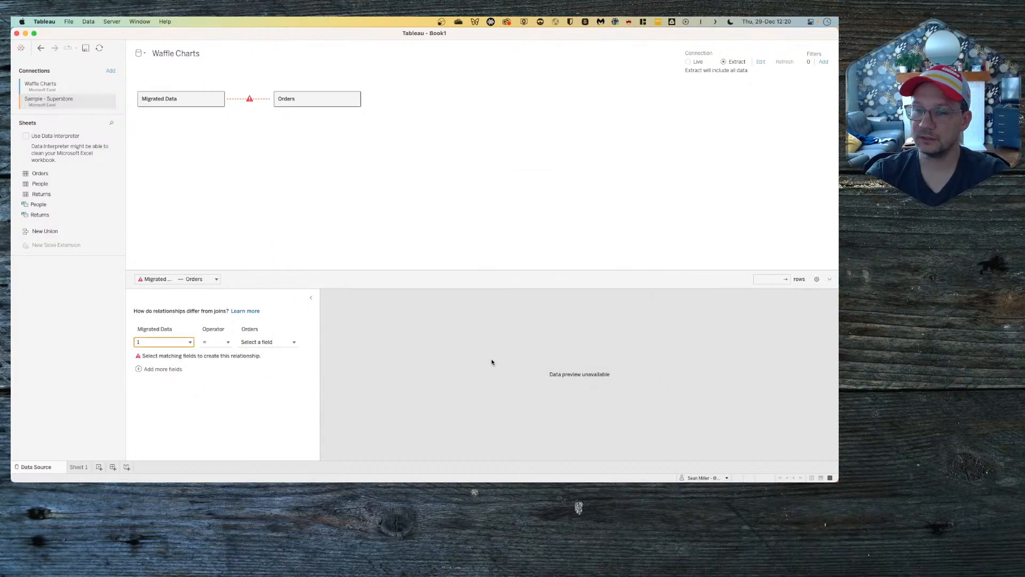
{"action": "left_click", "coordinate": [269, 344]}
{"action": "left_click", "coordinate": [281, 417]}
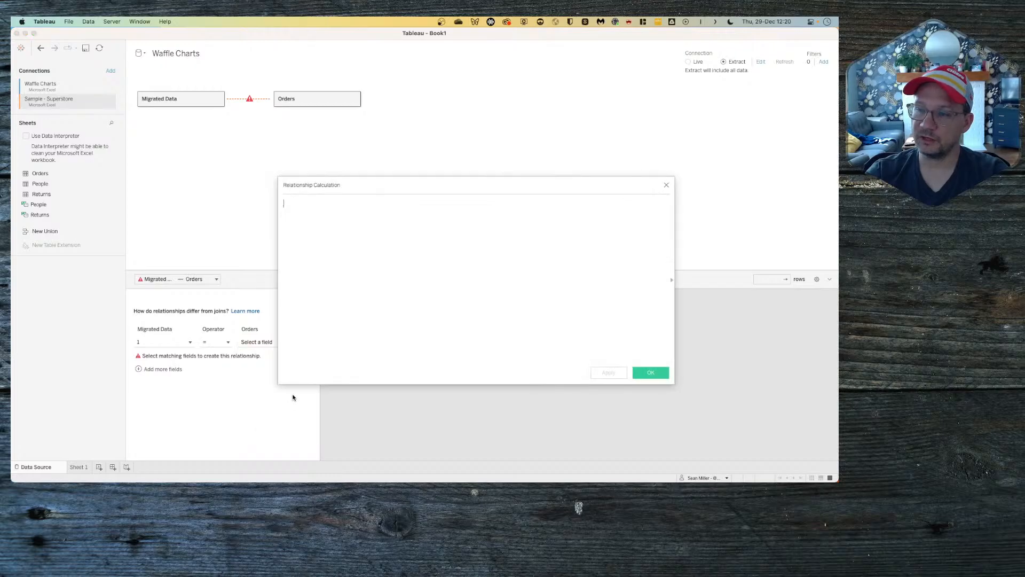
{"action": "type", "text": "1"}
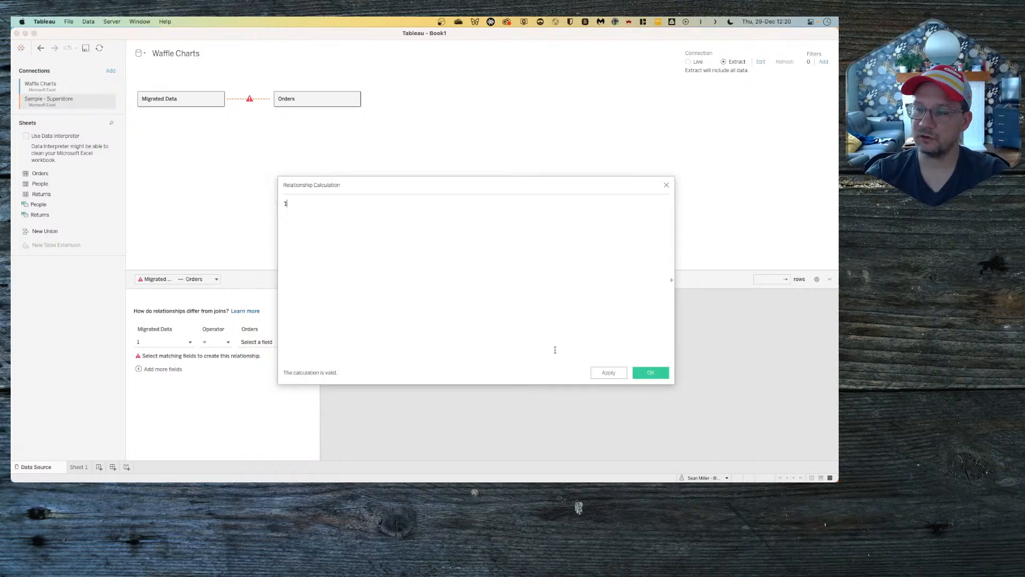
{"action": "left_click", "coordinate": [648, 372]}
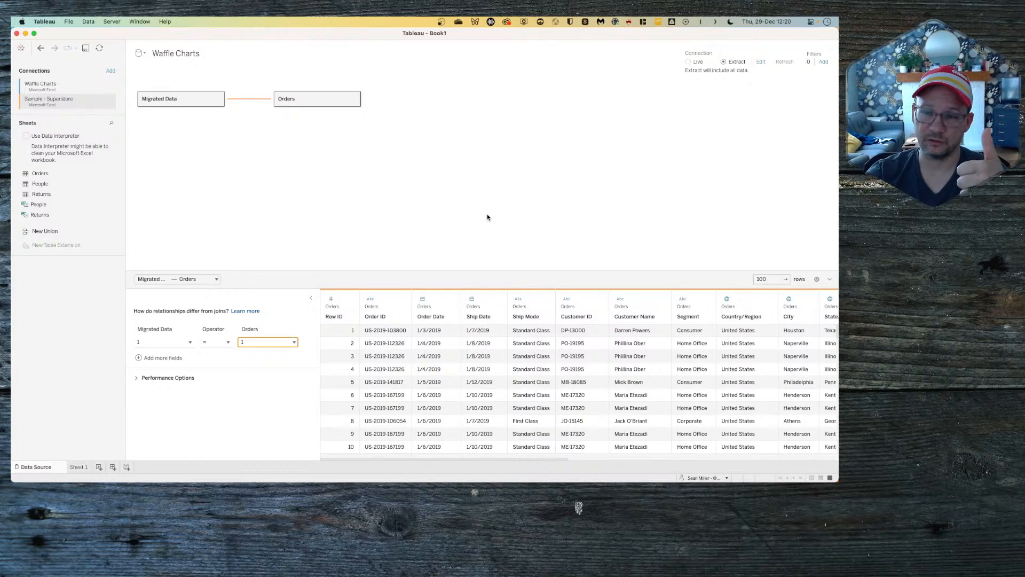
Step: On Sheet 1, build a grid with the Column field on Columns and the Row field on Rows
{"action": "left_click", "coordinate": [78, 467]}
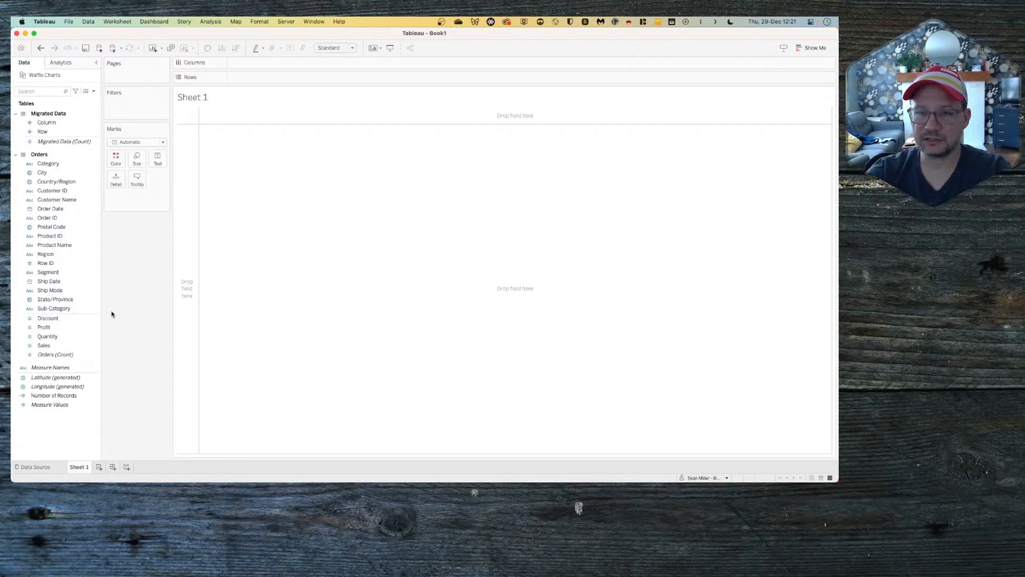
{"action": "left_click", "coordinate": [54, 130]}
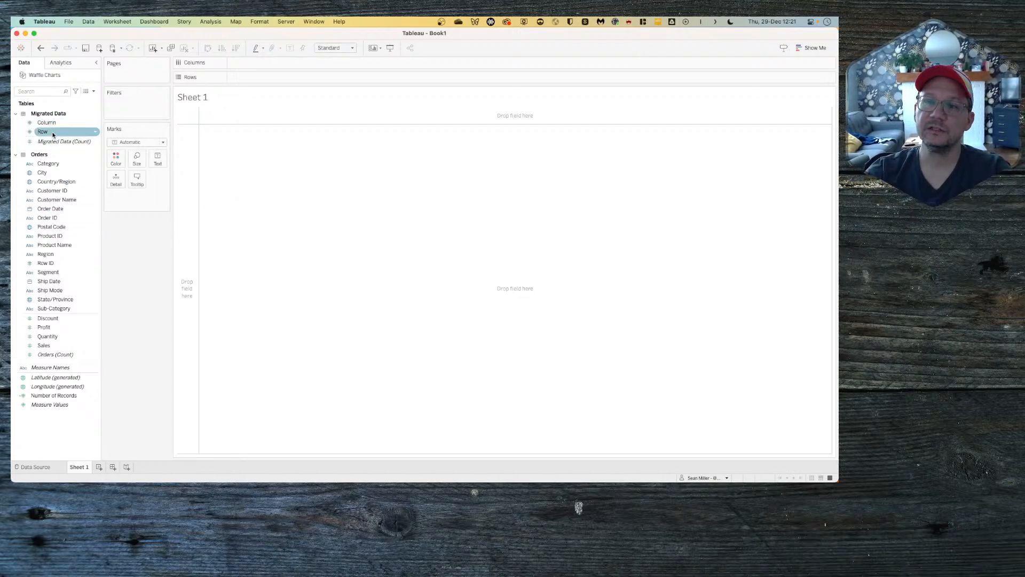
{"action": "left_click", "coordinate": [52, 123]}
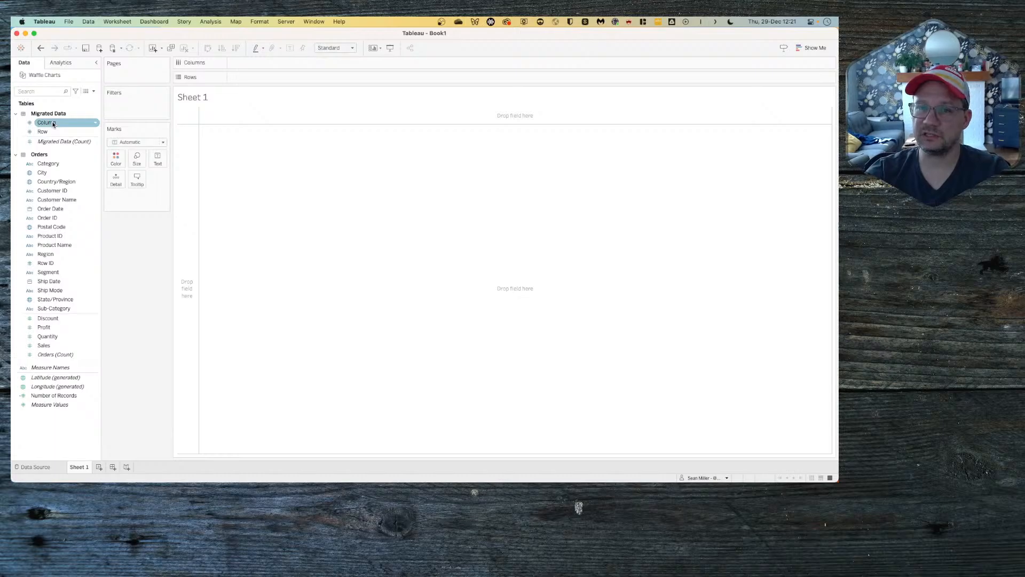
{"action": "right_click", "coordinate": [53, 125]}
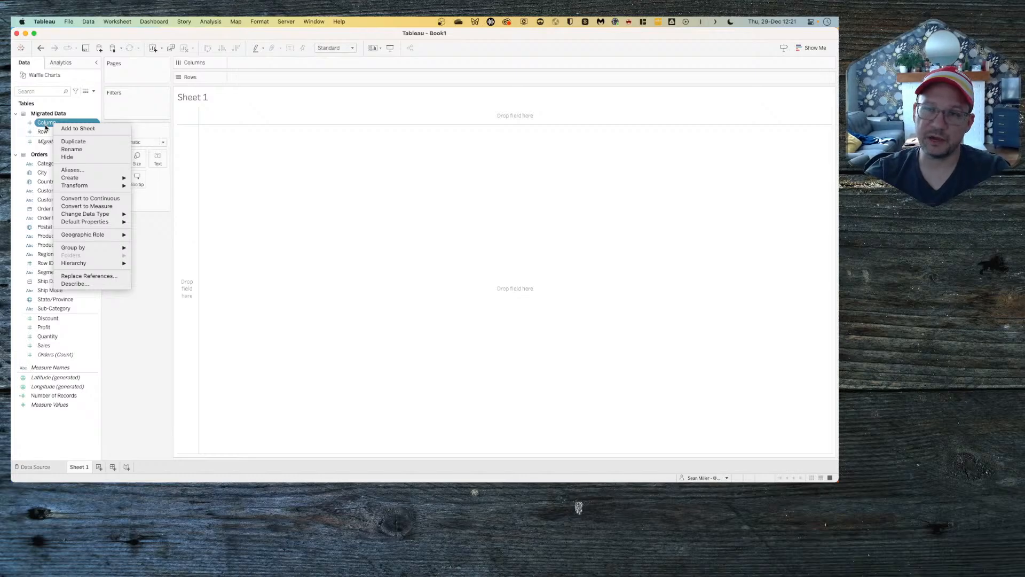
{"action": "left_click", "coordinate": [138, 350]}
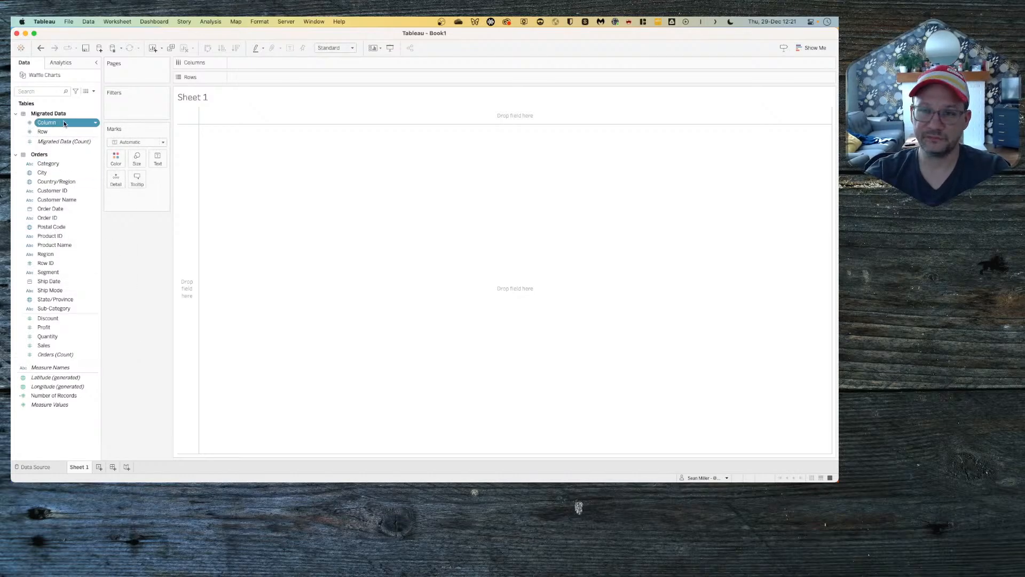
{"action": "left_click_drag", "start_coordinate": [55, 122], "coordinate": [251, 78]}
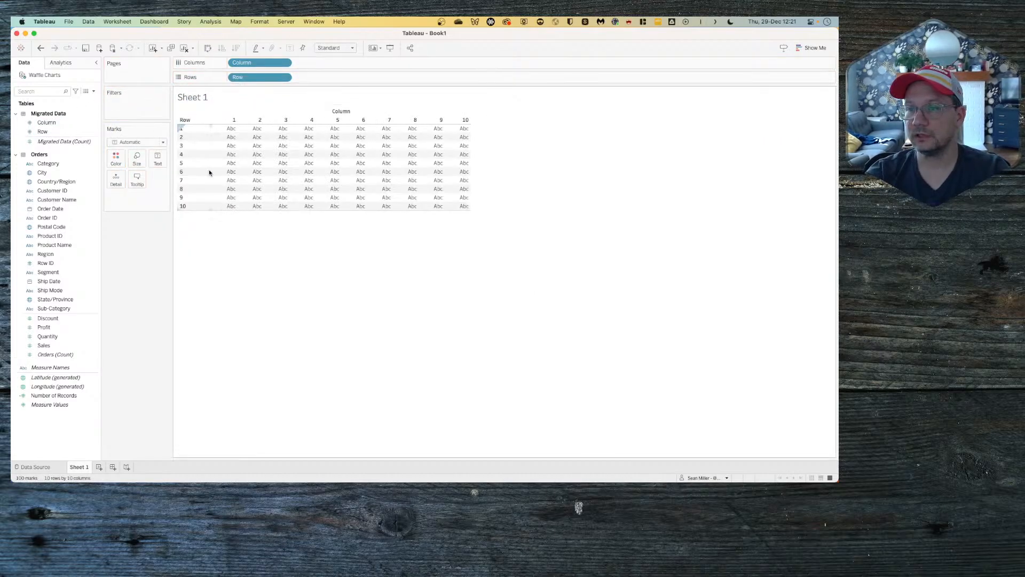
Step: Fit the sheet to Entire View and change the mark type to Square
{"action": "left_click", "coordinate": [352, 48]}
{"action": "left_click", "coordinate": [335, 77]}
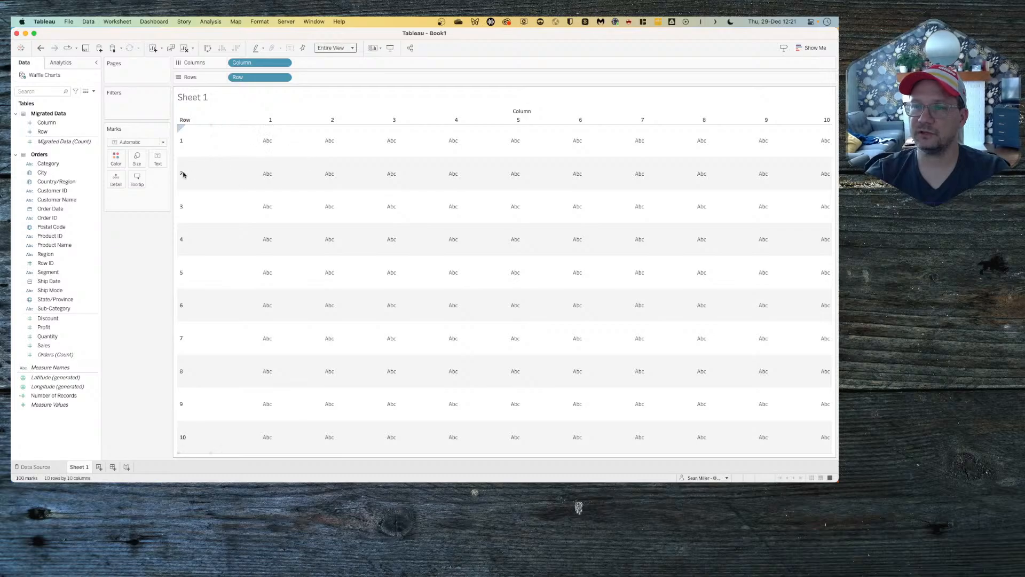
{"action": "left_click", "coordinate": [131, 143]}
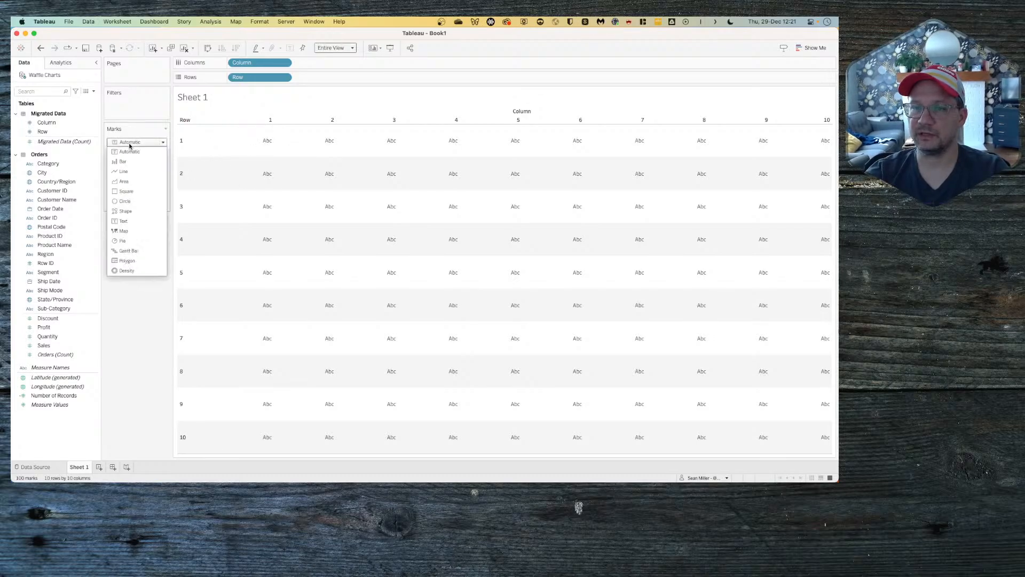
{"action": "left_click", "coordinate": [133, 191]}
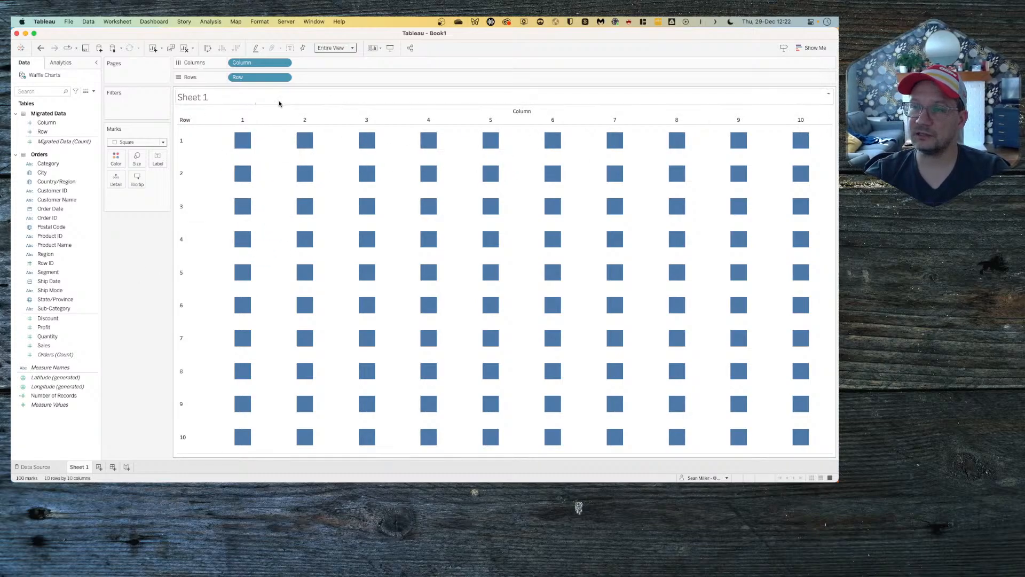
Step: Hide the headers of the Column and Row fields and exclude both fields from the tooltip
{"action": "left_click", "coordinate": [284, 62]}
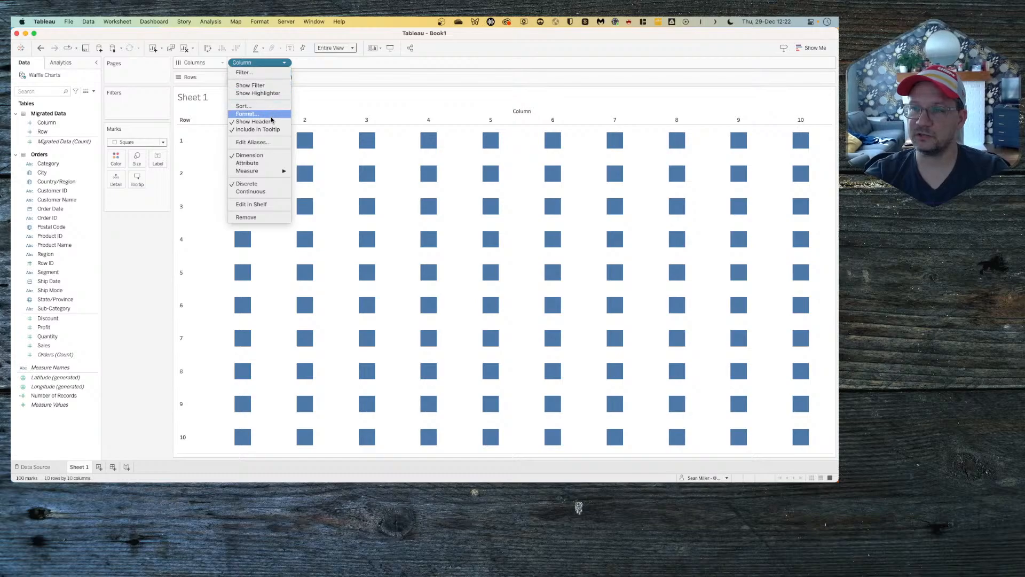
{"action": "left_click", "coordinate": [253, 122]}
{"action": "left_click", "coordinate": [283, 62]}
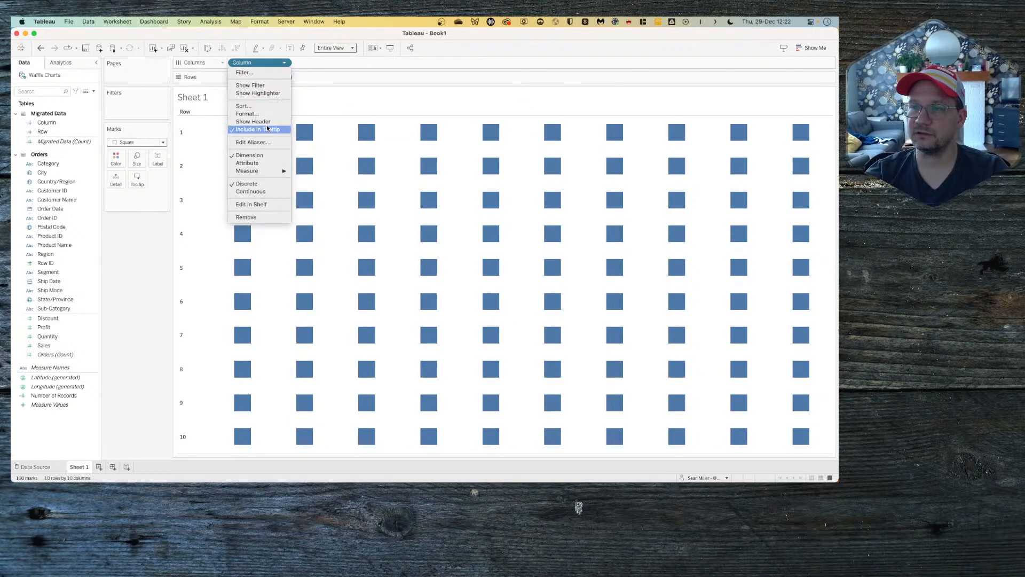
{"action": "left_click", "coordinate": [267, 129]}
{"action": "left_click", "coordinate": [285, 78]}
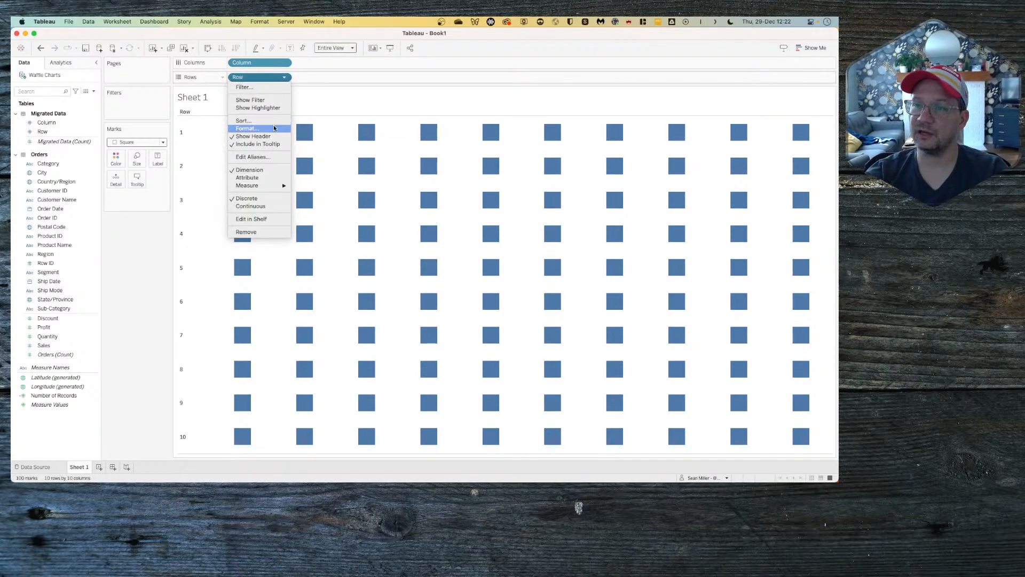
{"action": "left_click", "coordinate": [262, 136]}
{"action": "left_click", "coordinate": [285, 78]}
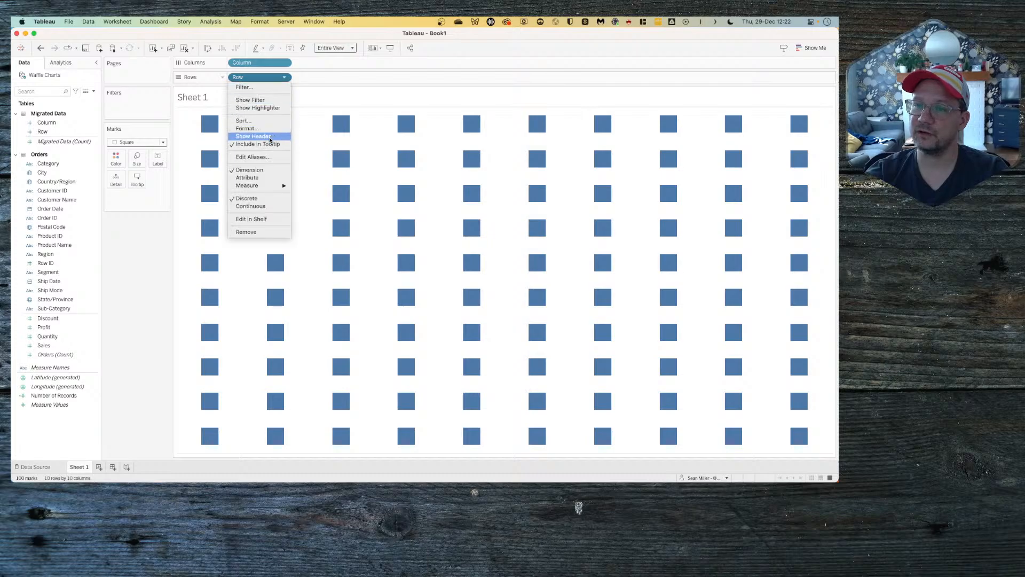
{"action": "left_click", "coordinate": [269, 145]}
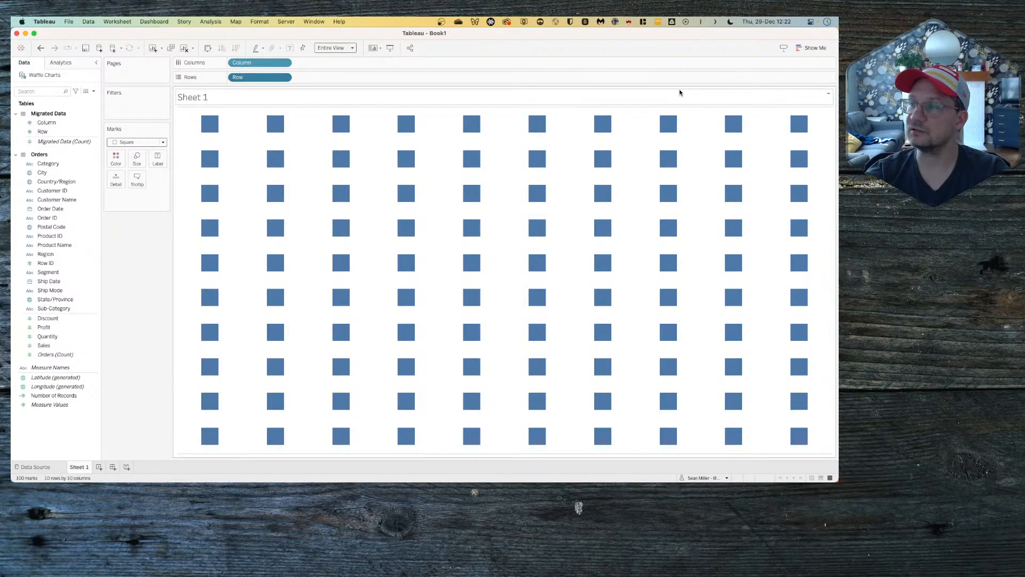
Step: Turn off Show tooltips for the square marks and switch back to the waffle chart challenge page in Chrome
{"action": "left_click", "coordinate": [137, 180]}
{"action": "left_click", "coordinate": [331, 279]}
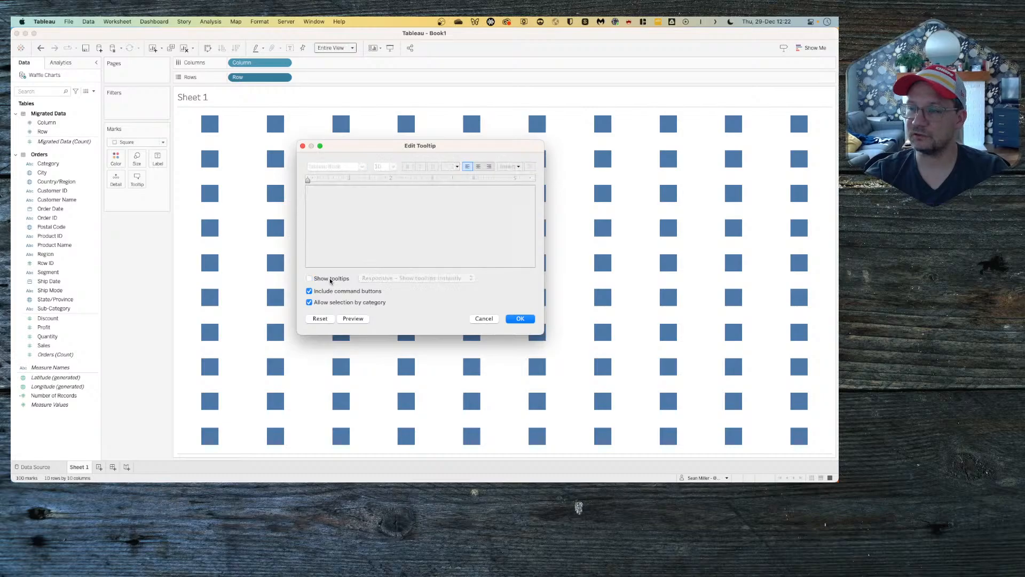
{"action": "left_click", "coordinate": [520, 318]}
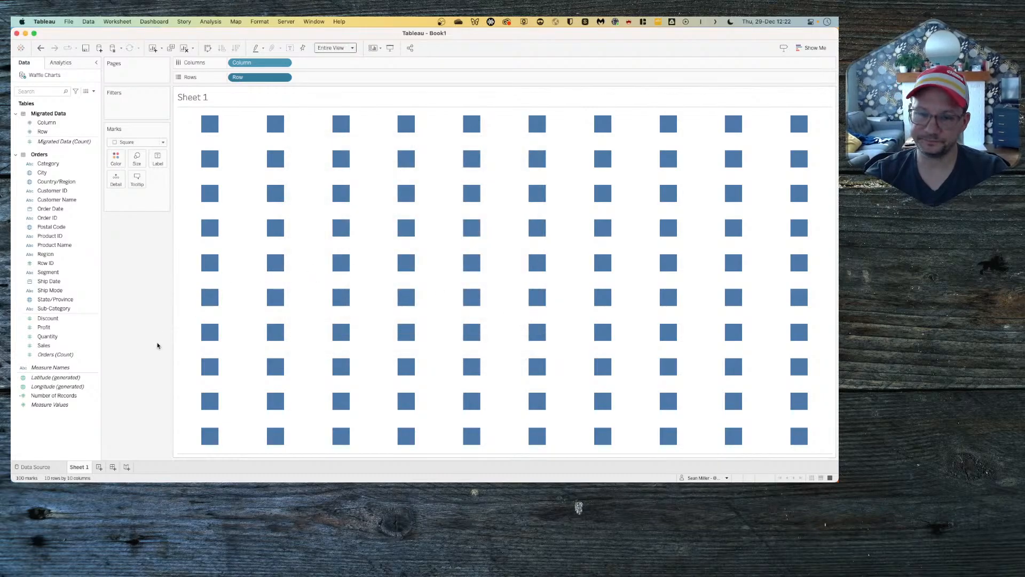
{"action": "key", "text": "ctrl+Left"}
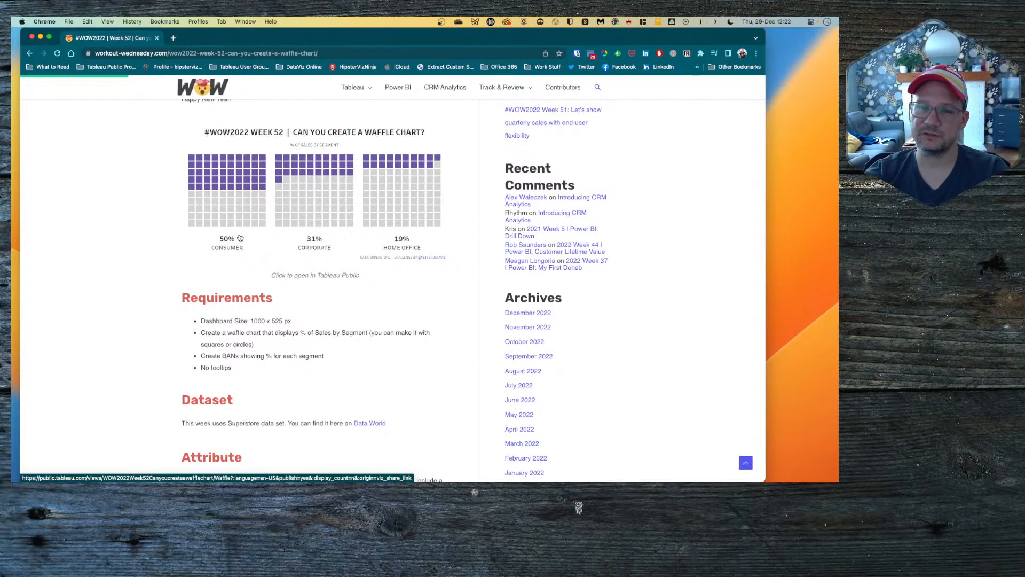
Step: Switch back to Tableau and start a new calculated field named "Consumer %"
{"action": "key", "text": "super+Tab"}
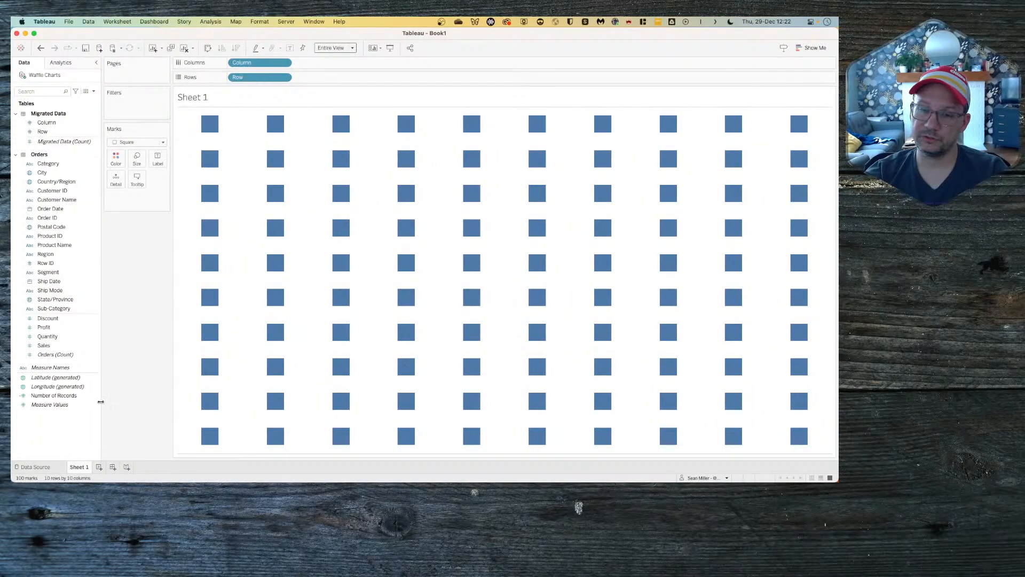
{"action": "right_click", "coordinate": [76, 436]}
{"action": "left_click", "coordinate": [40, 444]}
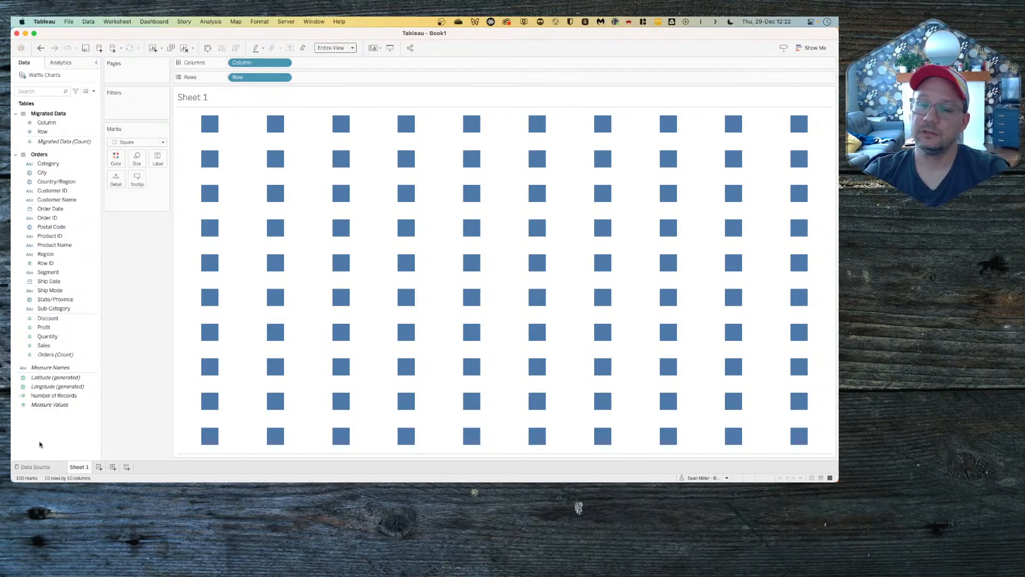
{"action": "right_click", "coordinate": [39, 445]}
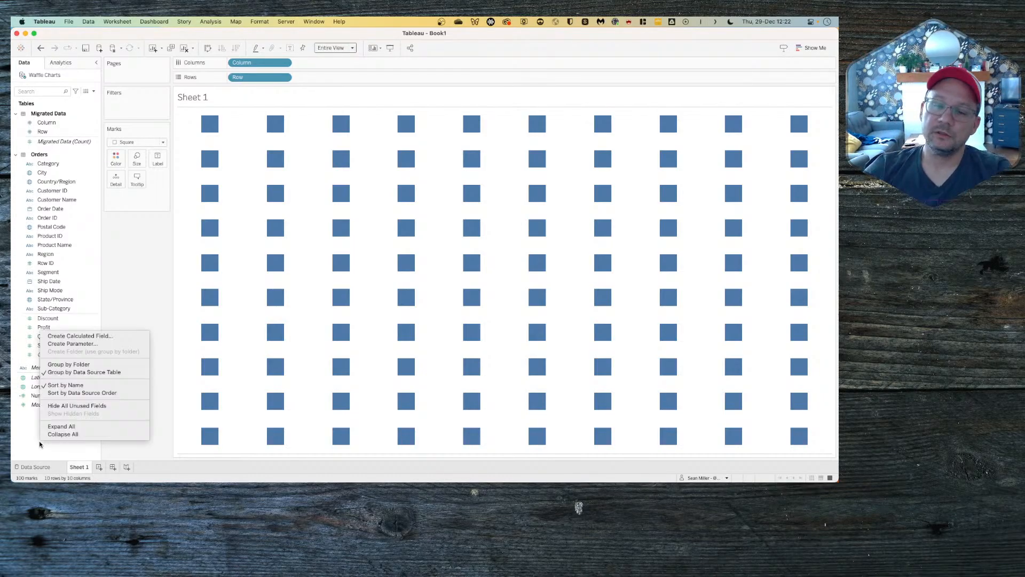
{"action": "left_click", "coordinate": [78, 337]}
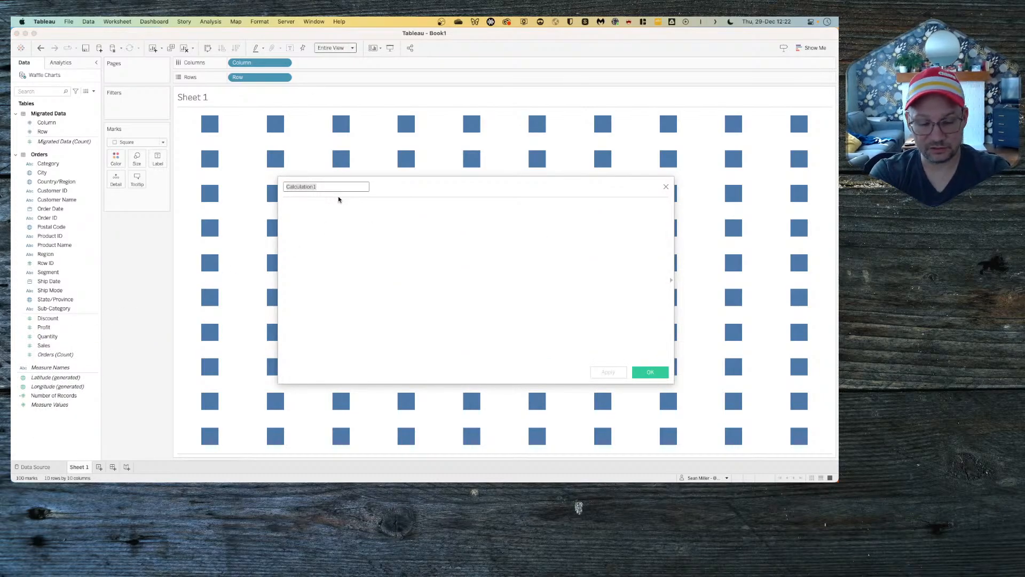
{"action": "type", "text": "Consumer %"}
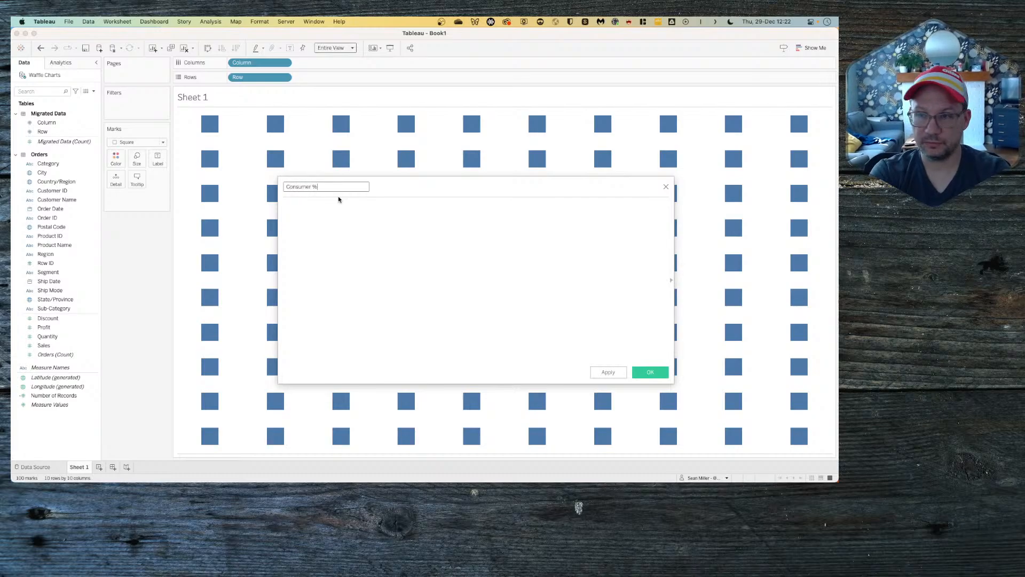
{"action": "key", "text": "Tab"}
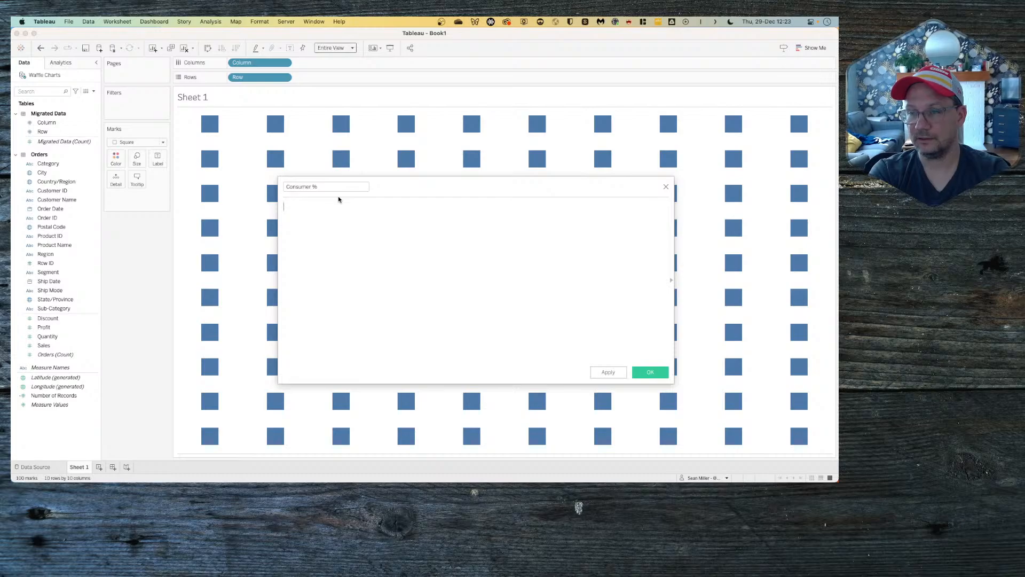
Step: Enter SUM(IIF([Segment]='Consumer',[Sales],0)) as the numerator of the Consumer % formula
{"action": "type", "text": "sum"}
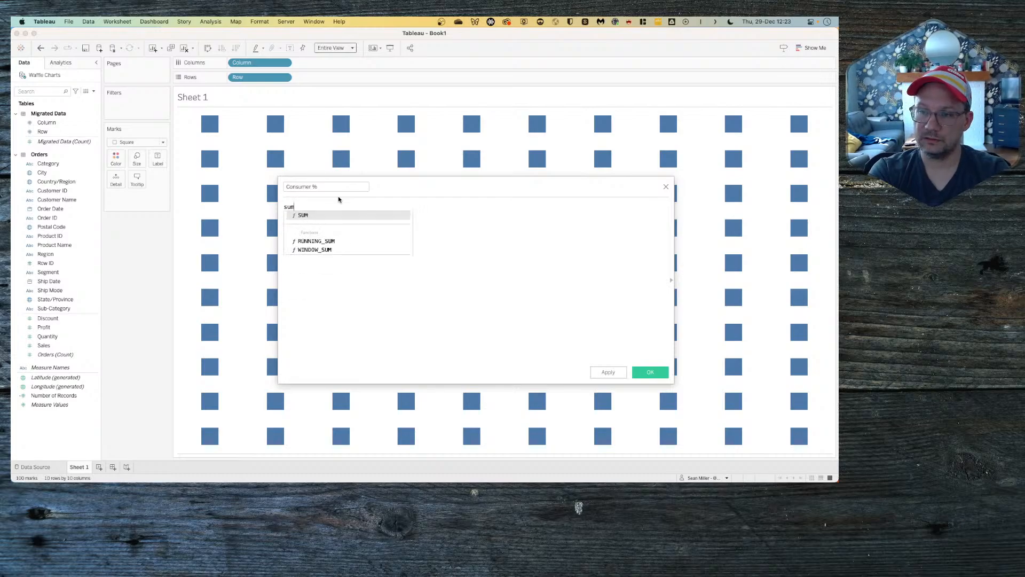
{"action": "key", "text": "Return"}
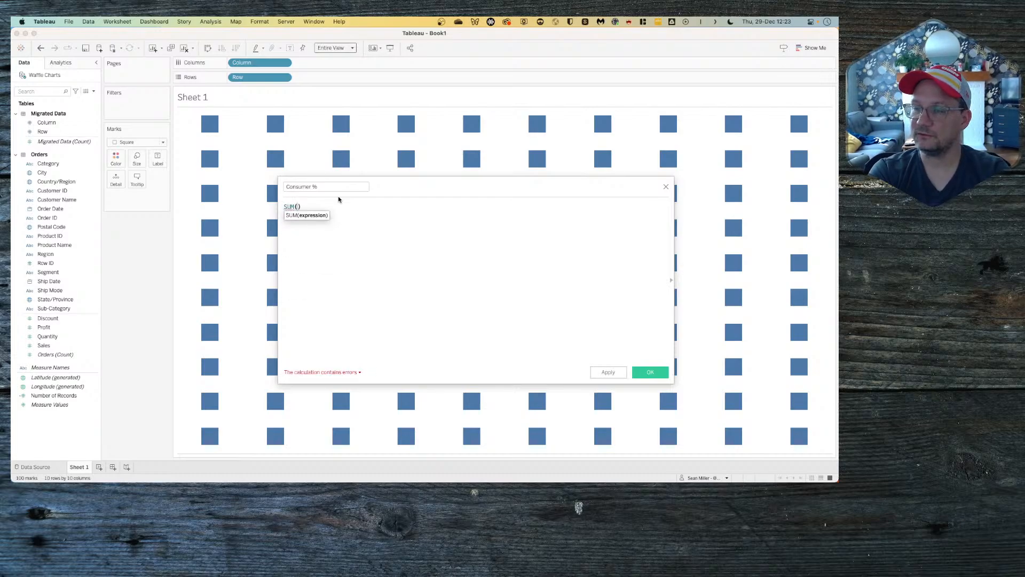
{"action": "type", "text": "iif"}
{"action": "key", "text": "Return"}
{"action": "type", "text": "seg"}
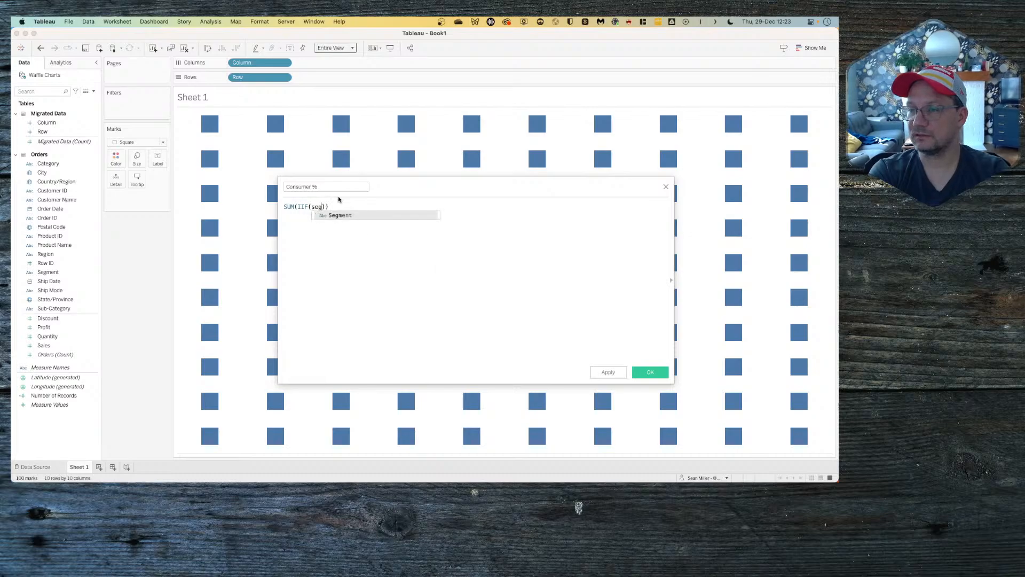
{"action": "key", "text": "Return"}
{"action": "type", "text": "="}
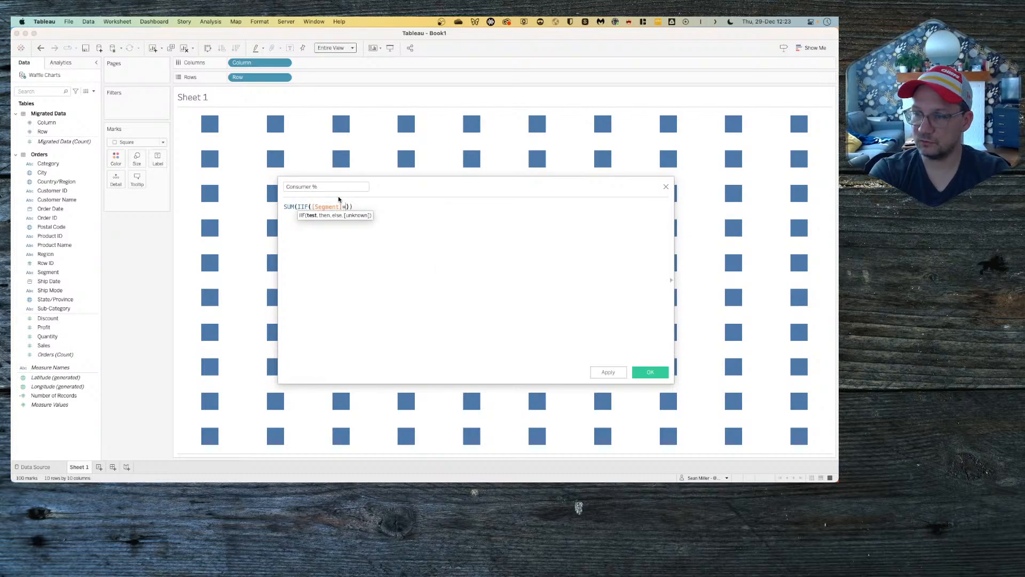
{"action": "type", "text": "'Consumer'"}
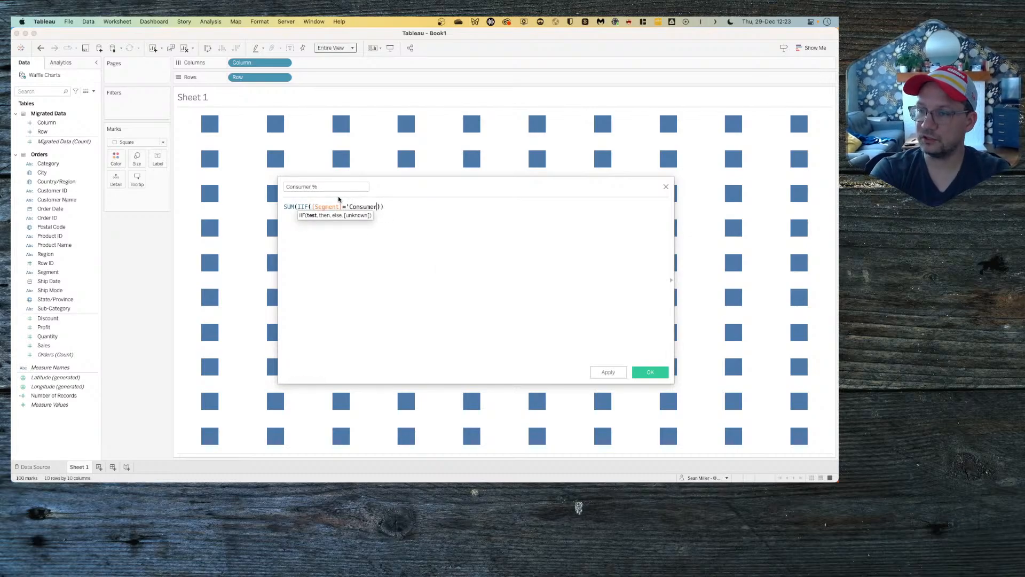
{"action": "type", "text": ","}
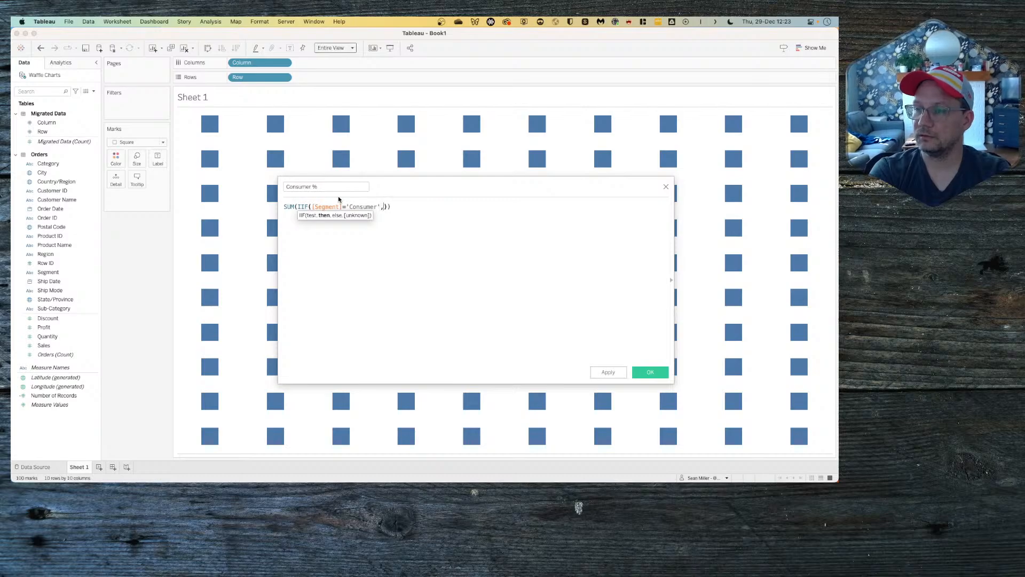
{"action": "type", "text": "[Sales],0"}
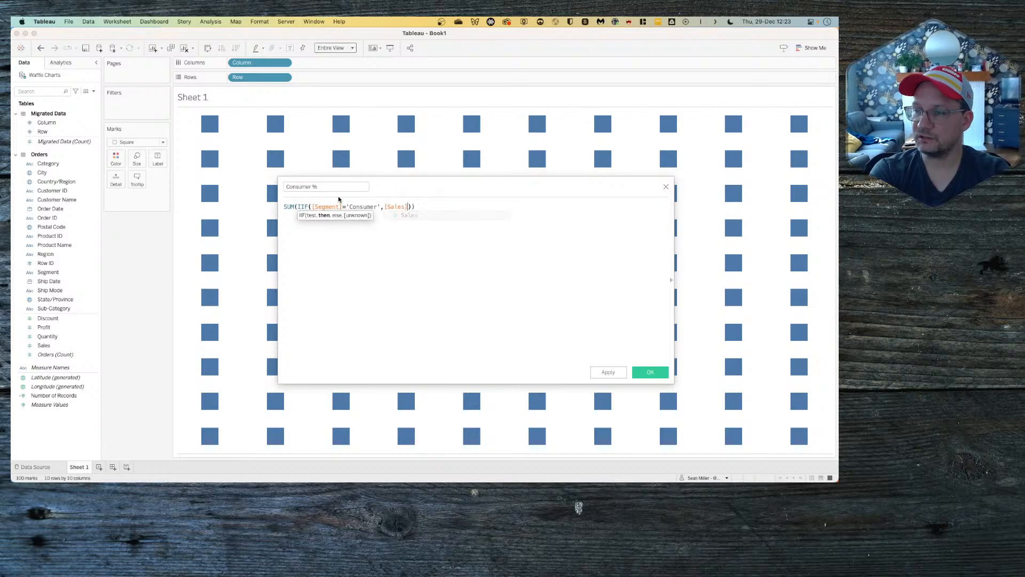
{"action": "key", "text": "Return"}
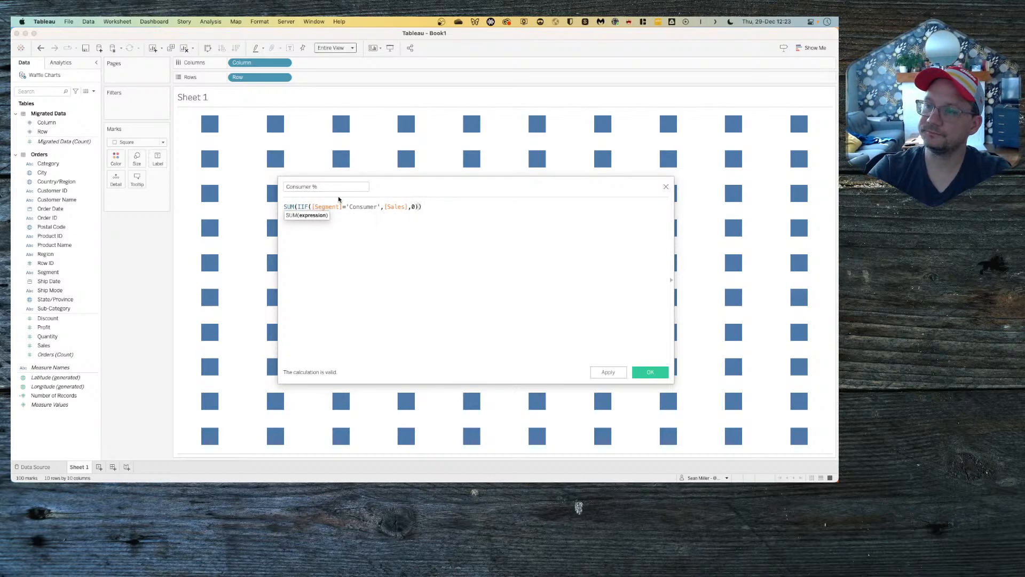
Step: Divide the Consumer % expression by TOTAL(SUM([Sales])) and save the calculated field
{"action": "type", "text": "/"}
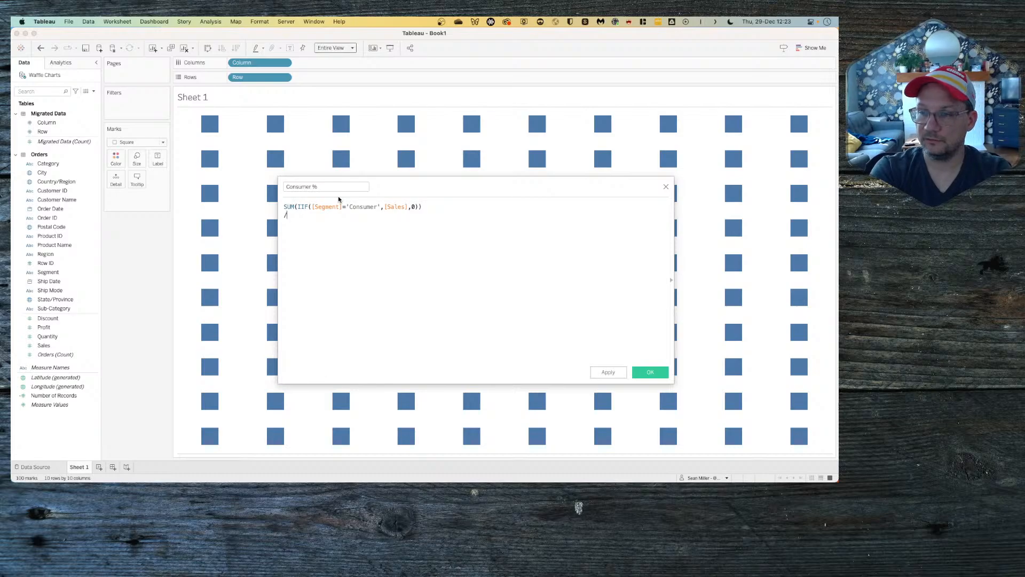
{"action": "key", "text": "Return"}
{"action": "type", "text": "TOTAL(sum"}
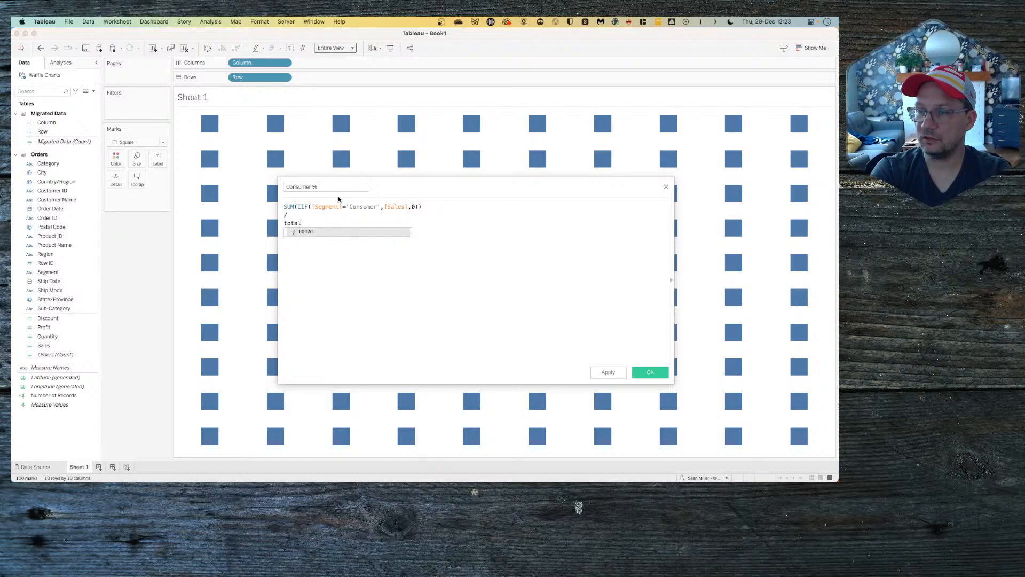
{"action": "key", "text": "Return"}
{"action": "type", "text": "[Sal"}
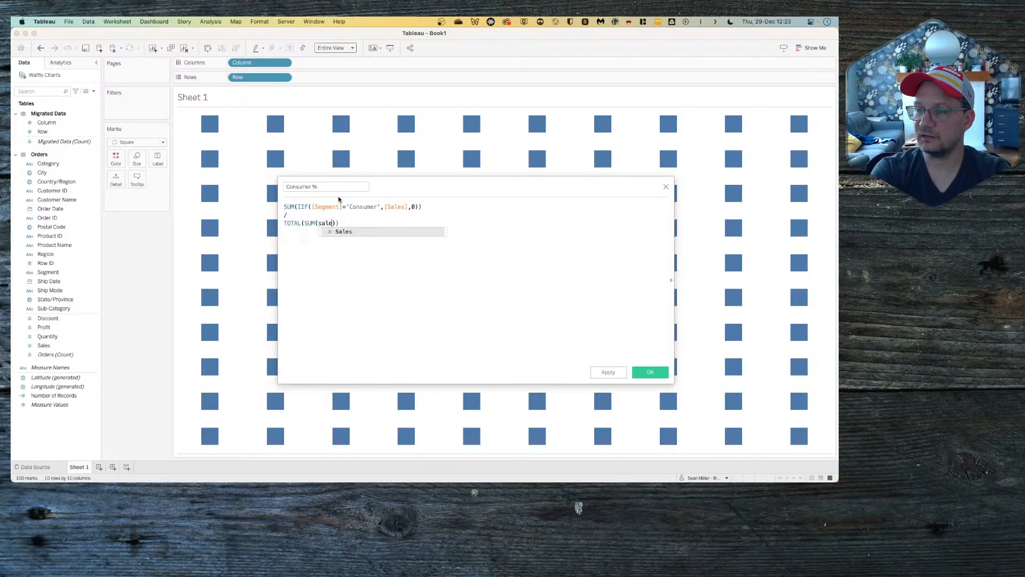
{"action": "key", "text": "Return"}
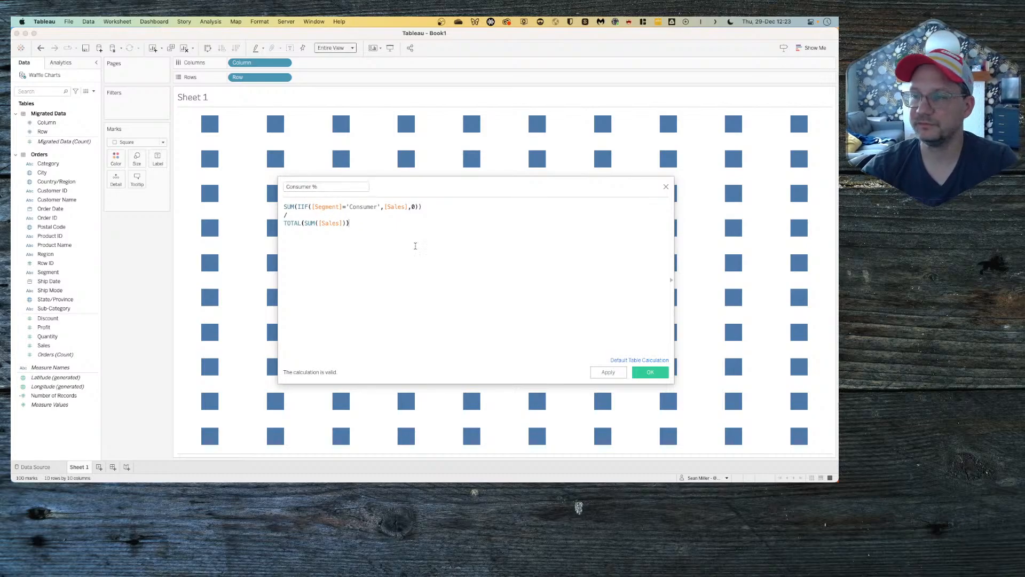
{"action": "left_click", "coordinate": [639, 372]}
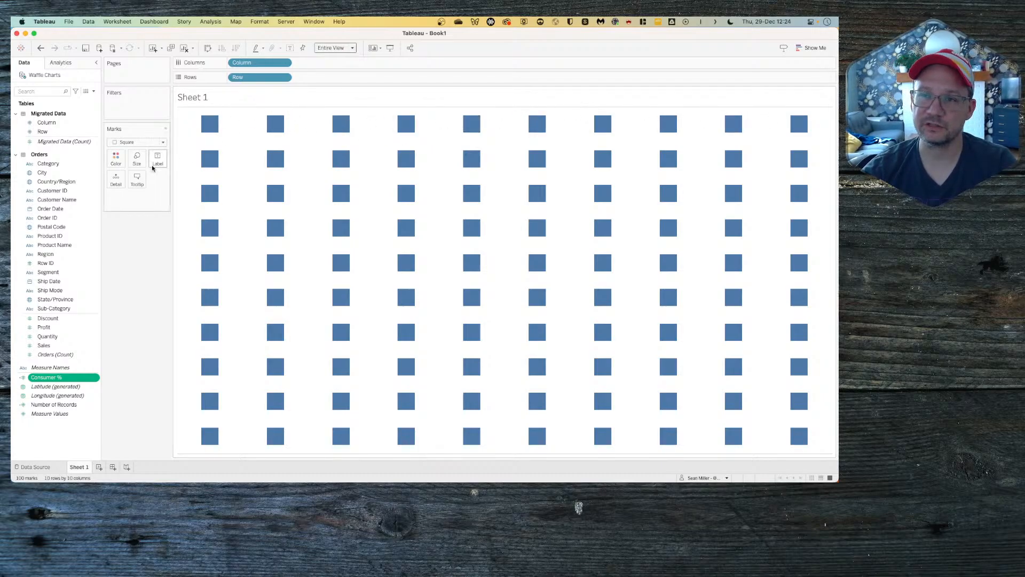
Step: Create a calculated field named "Waffle Index" with the formula INDEX()/100
{"action": "left_click", "coordinate": [93, 91]}
{"action": "left_click", "coordinate": [79, 99]}
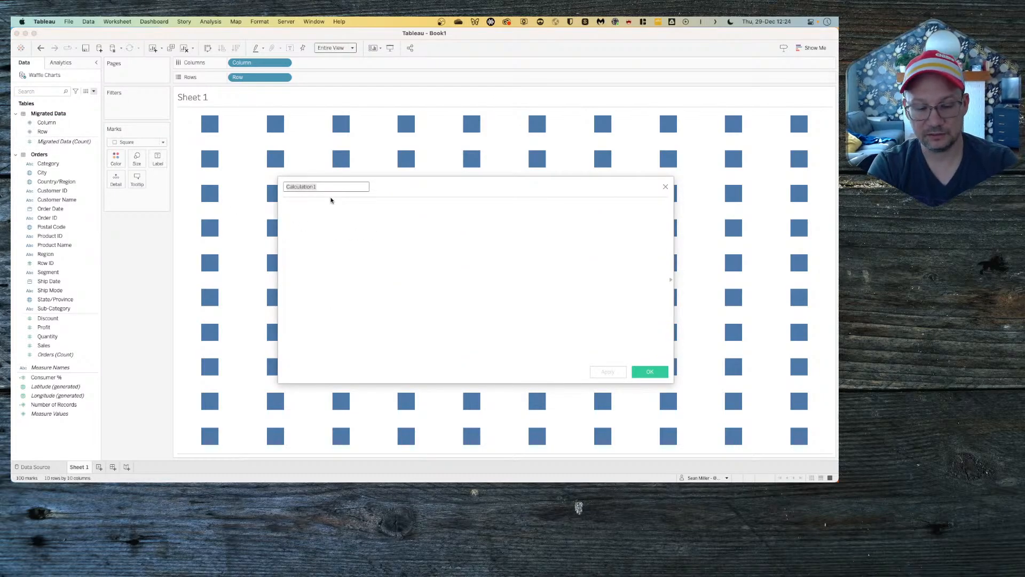
{"action": "type", "text": "Waffle "}
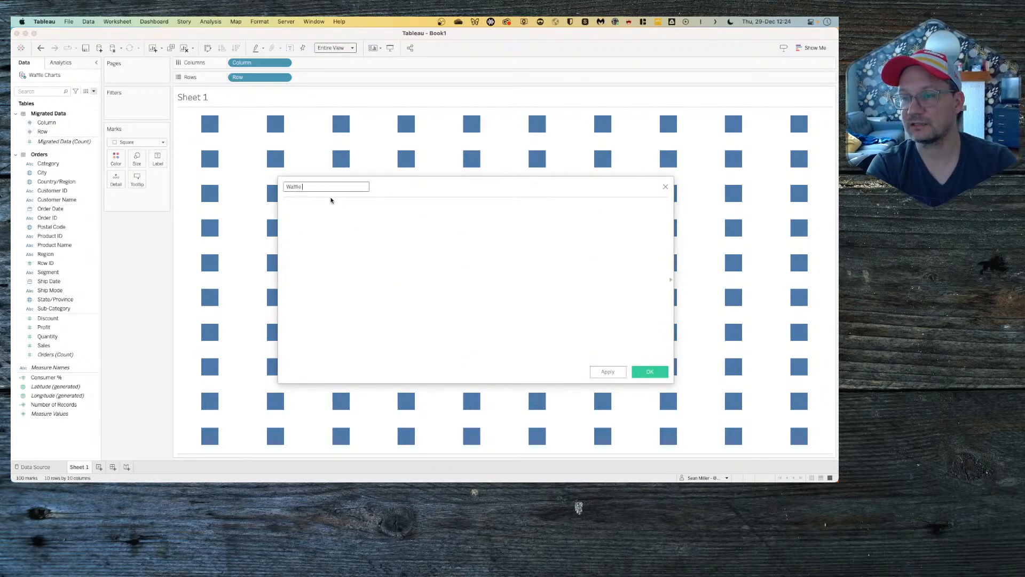
{"action": "type", "text": "Index"}
{"action": "key", "text": "Tab"}
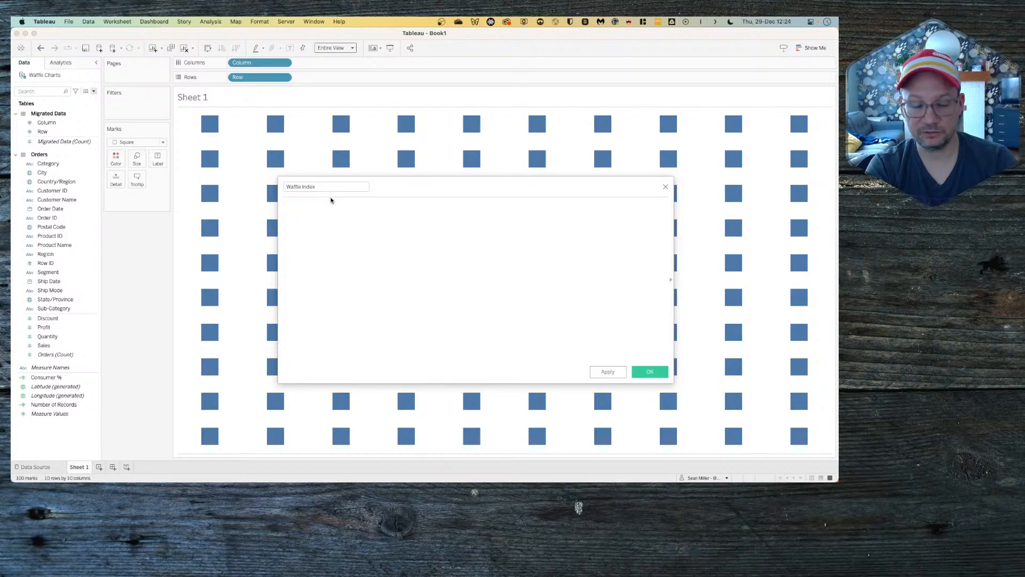
{"action": "type", "text": "INDEX()"}
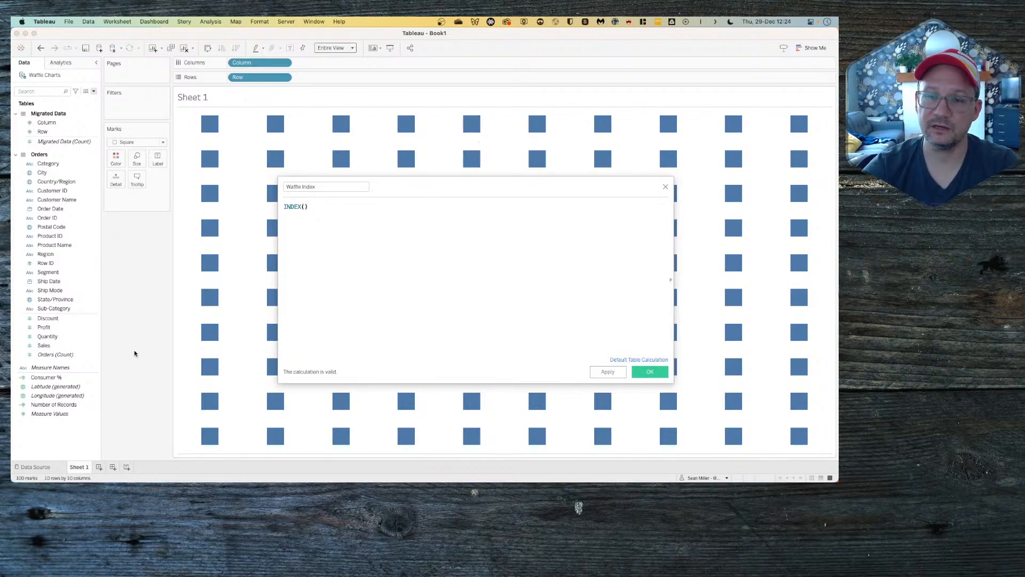
{"action": "left_click", "coordinate": [52, 378]}
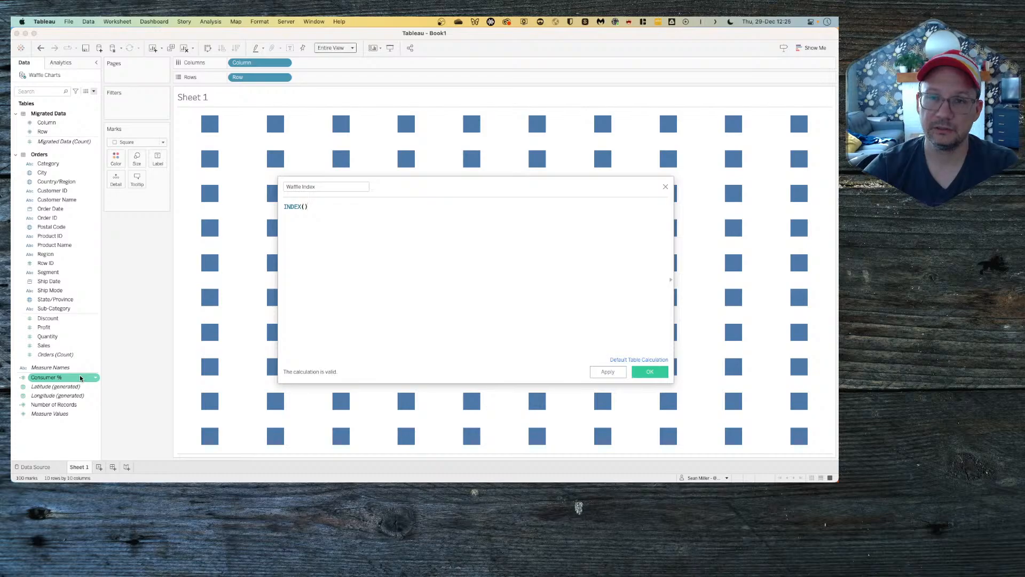
{"action": "left_click", "coordinate": [293, 303]}
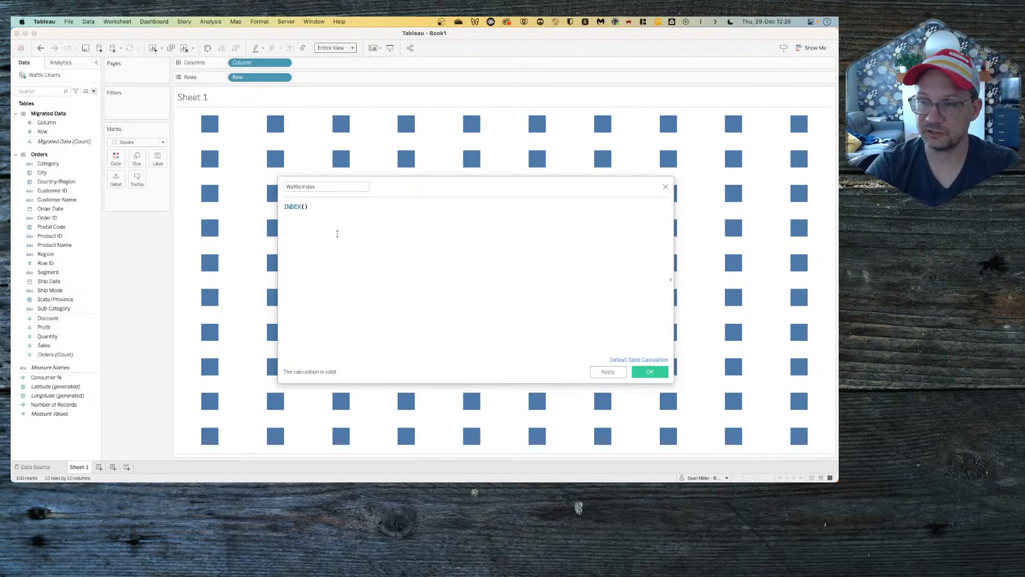
{"action": "type", "text": "/100"}
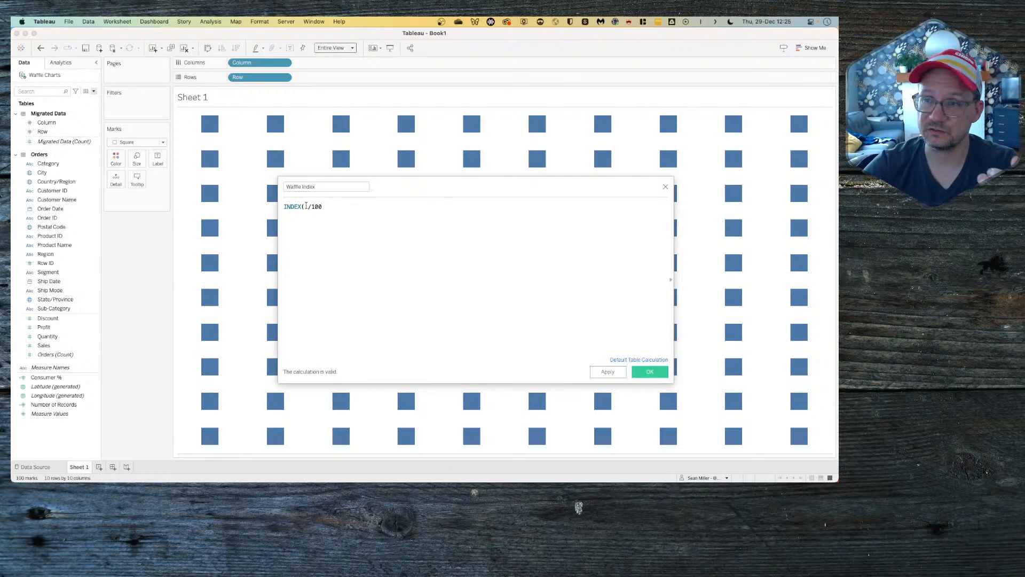
{"action": "left_click", "coordinate": [648, 375]}
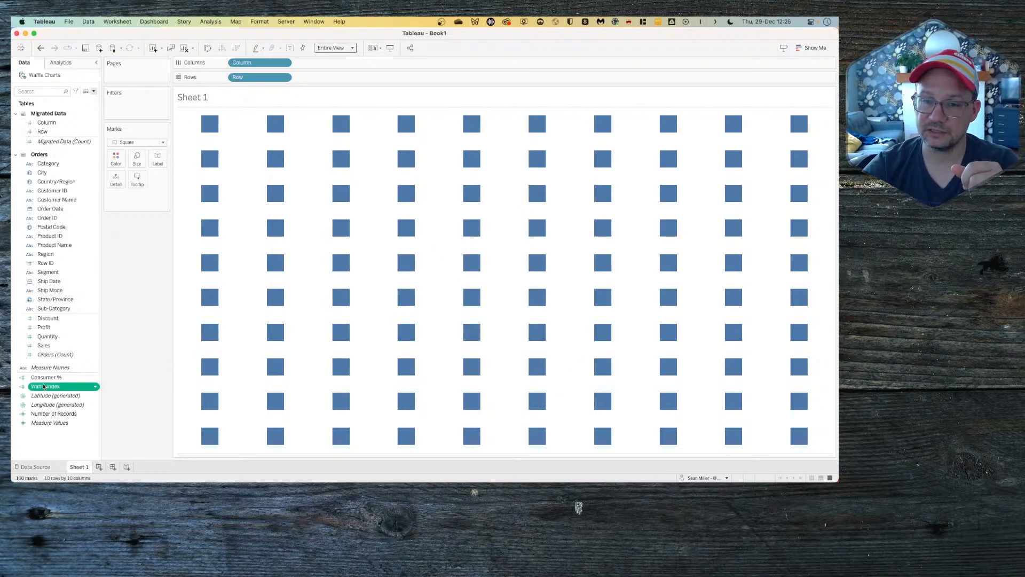
Step: Label the square marks with Waffle Index and inspect the label field's table calculation settings
{"action": "left_click_drag", "start_coordinate": [45, 386], "coordinate": [155, 165]}
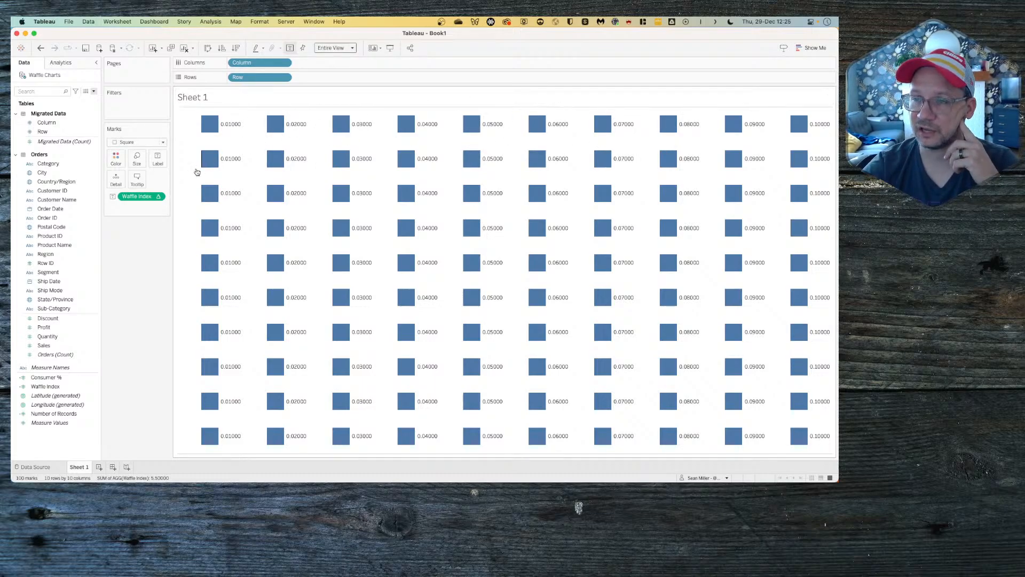
{"action": "left_click", "coordinate": [158, 196]}
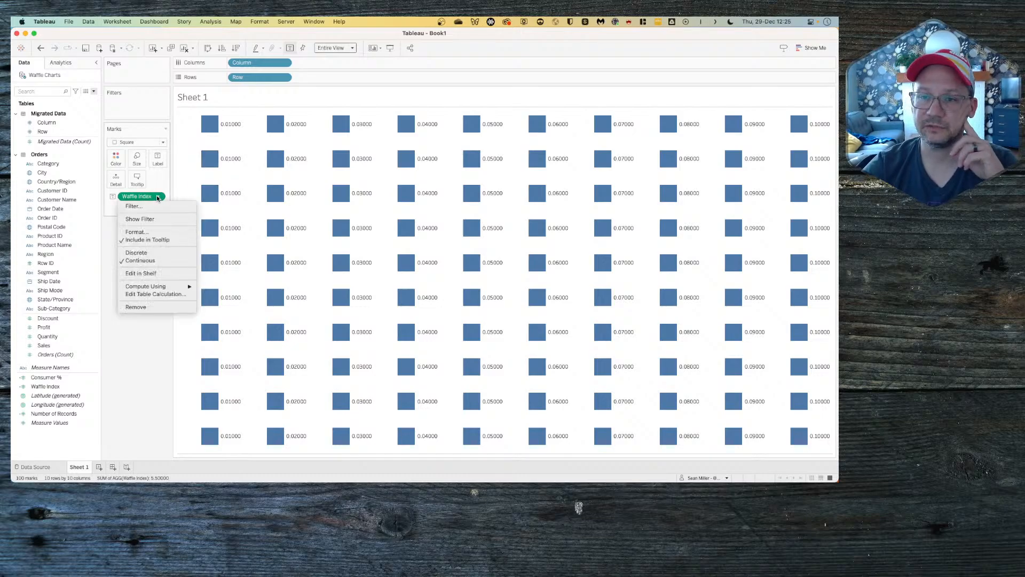
{"action": "left_click", "coordinate": [155, 294]}
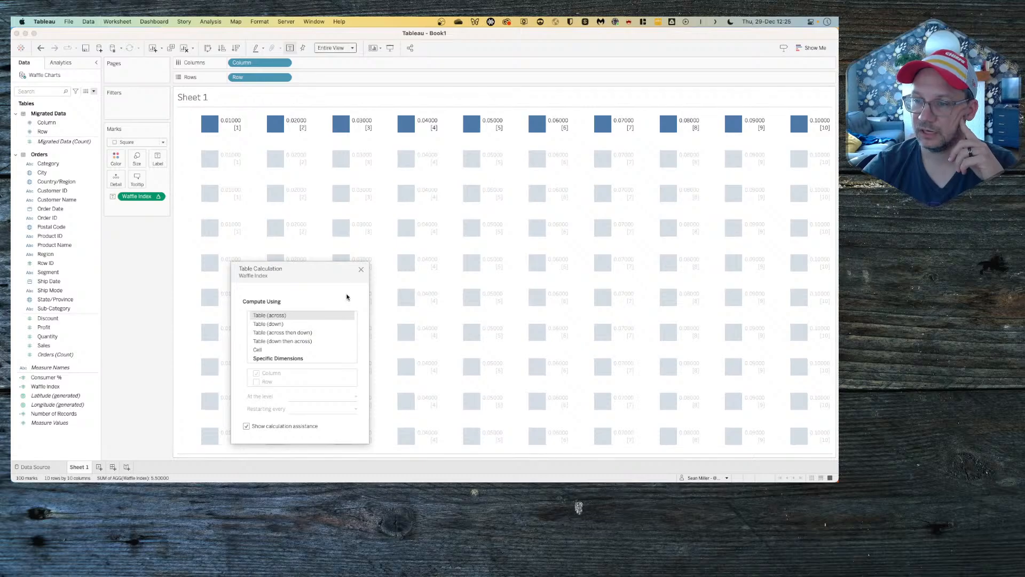
{"action": "left_click", "coordinate": [361, 269]}
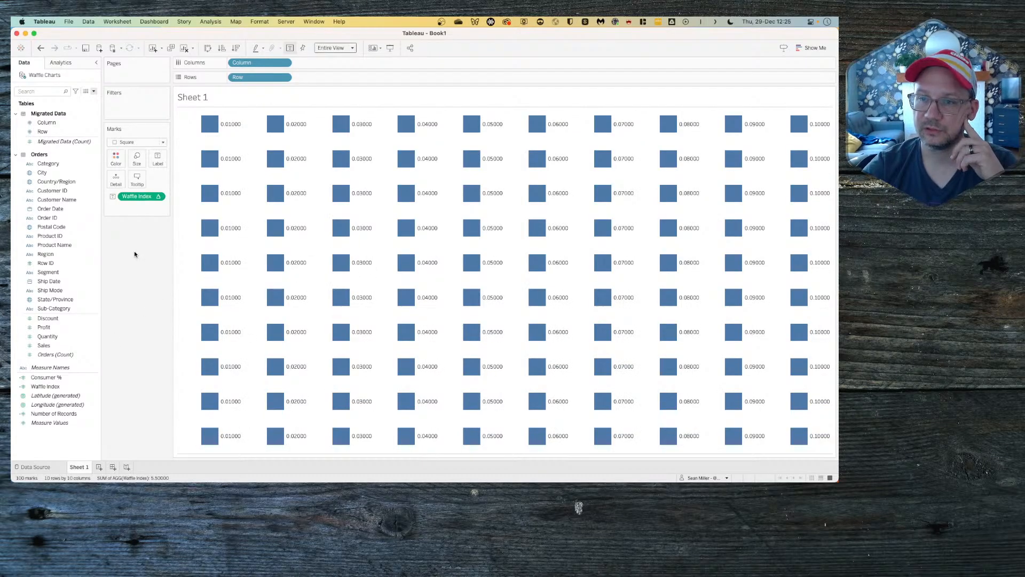
Step: Edit the Waffle Index field's default table calculation and choose the Advanced compute-using option
{"action": "left_click", "coordinate": [45, 386]}
{"action": "right_click", "coordinate": [44, 387]}
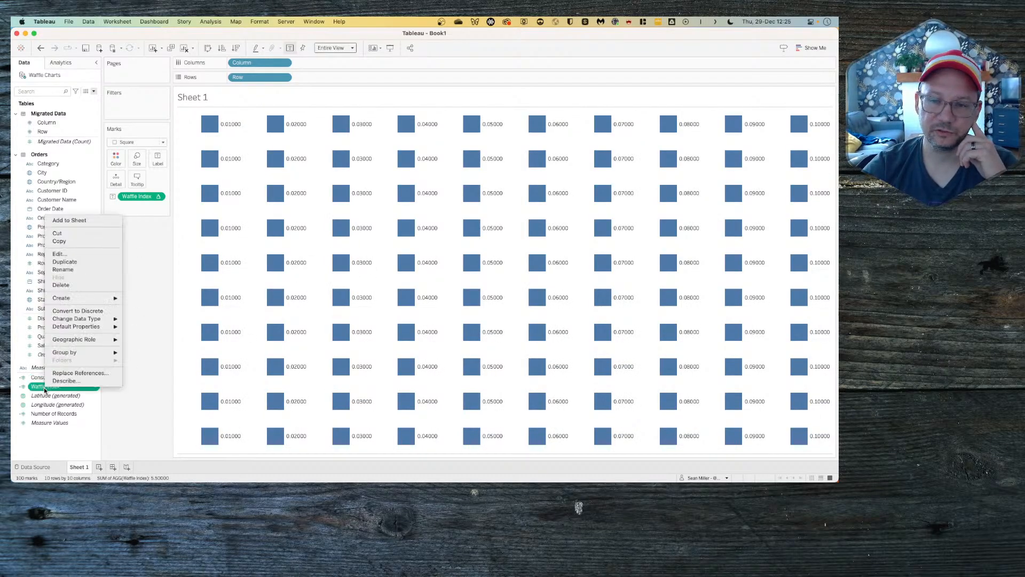
{"action": "left_click", "coordinate": [58, 254]}
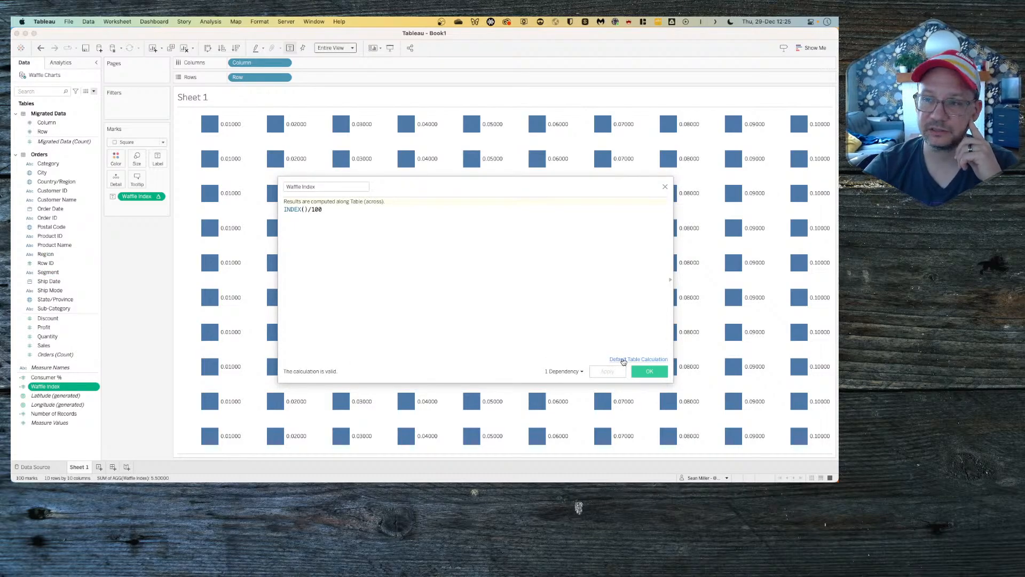
{"action": "left_click", "coordinate": [623, 361]}
{"action": "left_click", "coordinate": [461, 223]}
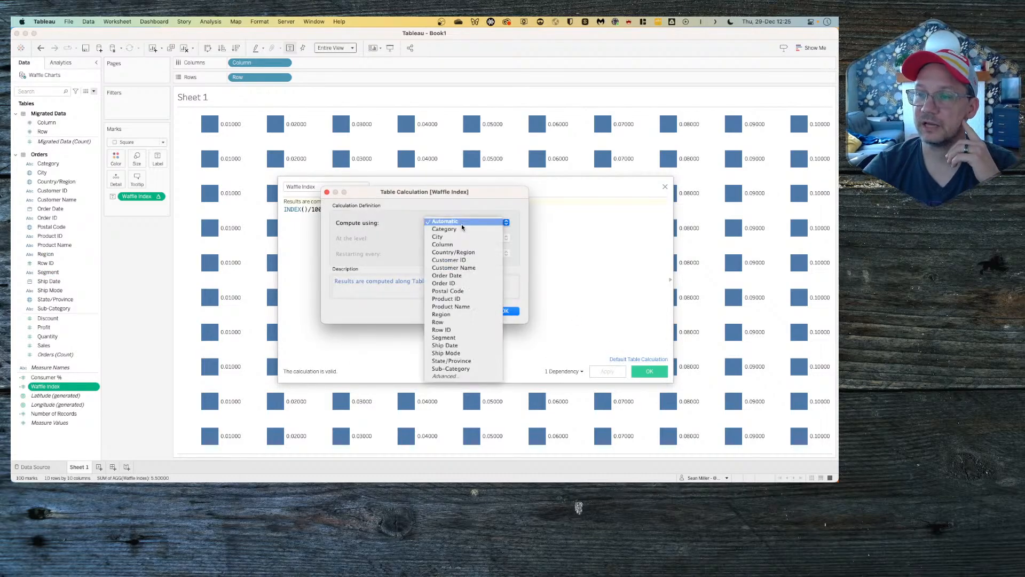
{"action": "left_click", "coordinate": [400, 226]}
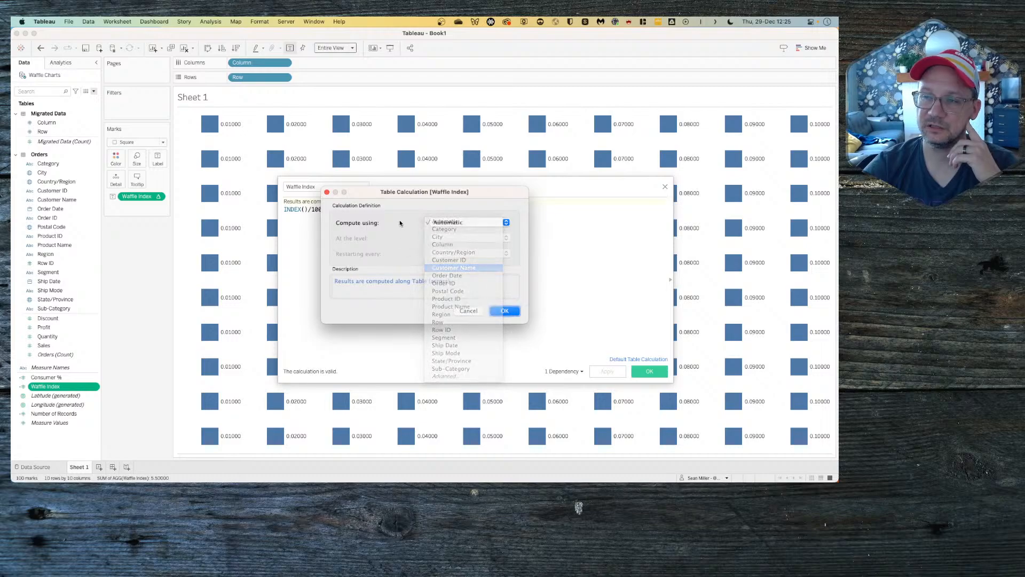
{"action": "left_click", "coordinate": [462, 223]}
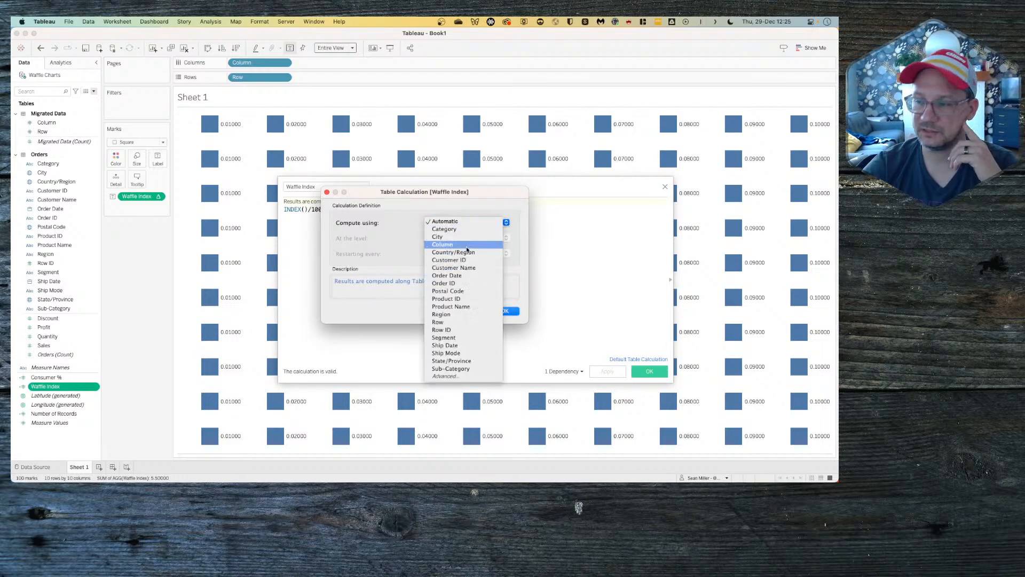
{"action": "left_click", "coordinate": [462, 376]}
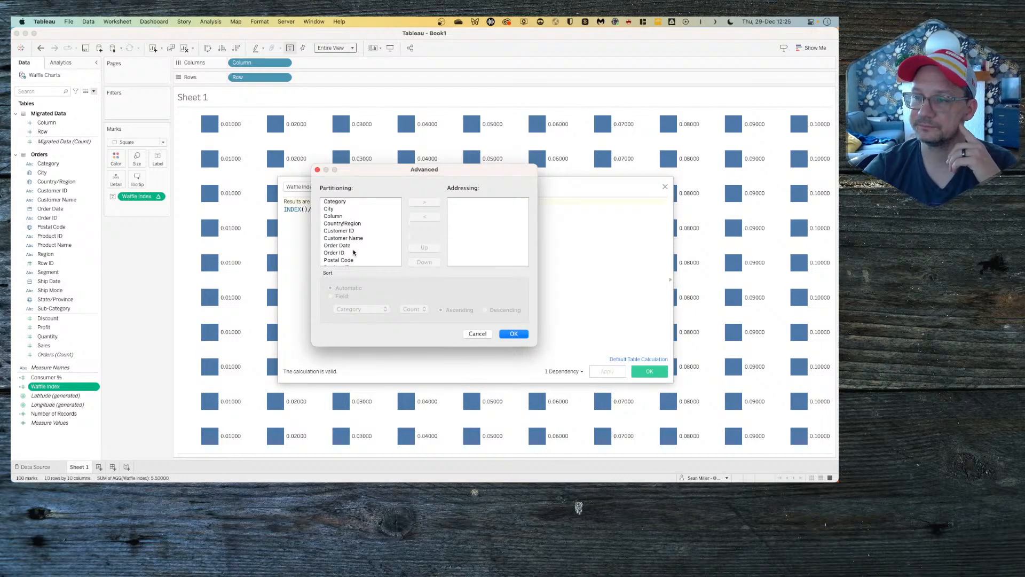
Step: Set the Waffle Index addressing to Row followed by Column, and save the table calculation and the field
{"action": "scroll", "coordinate": [353, 252], "scroll_direction": "down", "scroll_amount": 3}
{"action": "scroll", "coordinate": [353, 252], "scroll_direction": "up", "scroll_amount": 3}
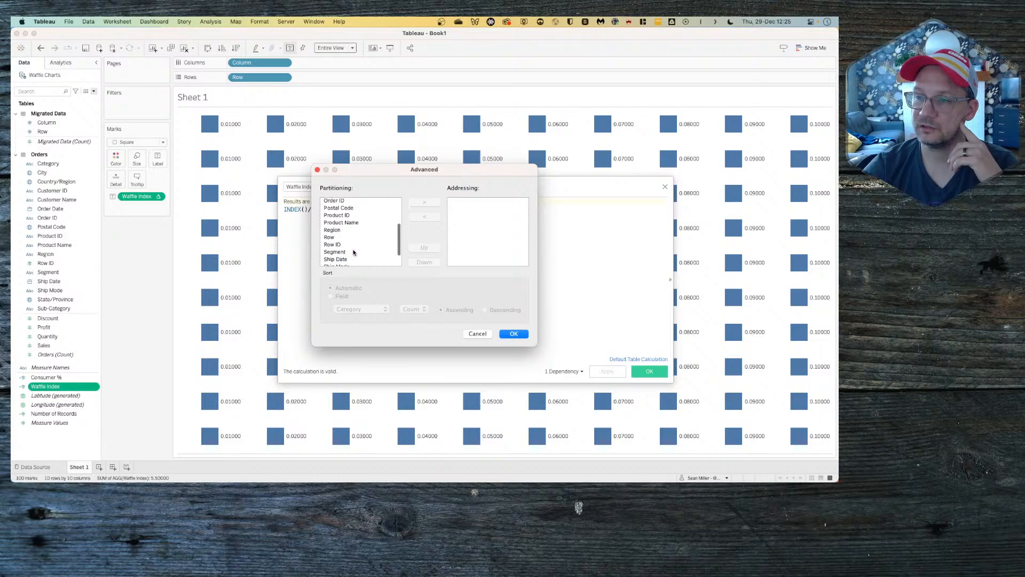
{"action": "left_click", "coordinate": [347, 243]}
{"action": "left_click", "coordinate": [424, 202]}
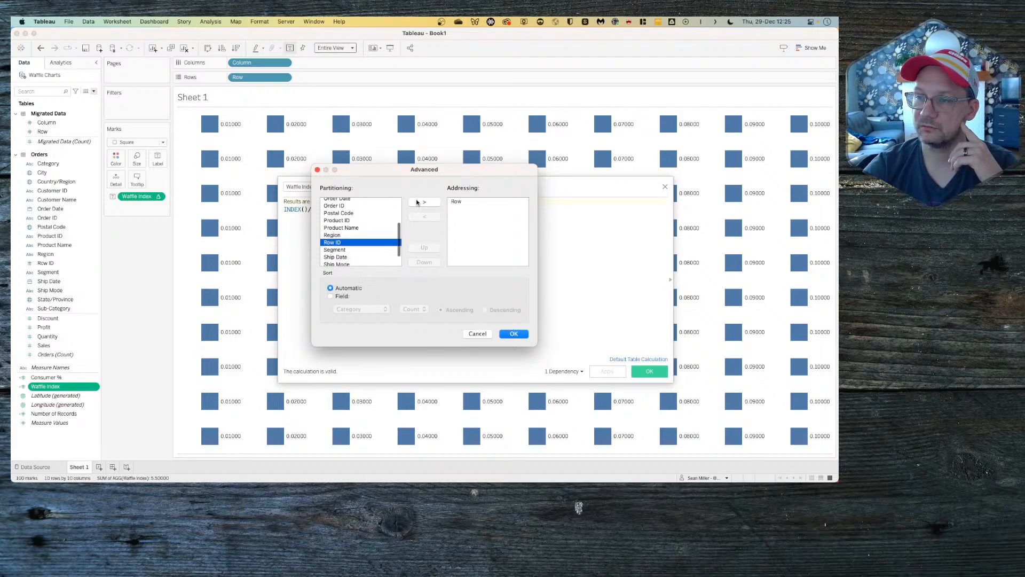
{"action": "scroll", "coordinate": [360, 224], "scroll_direction": "up", "scroll_amount": 3}
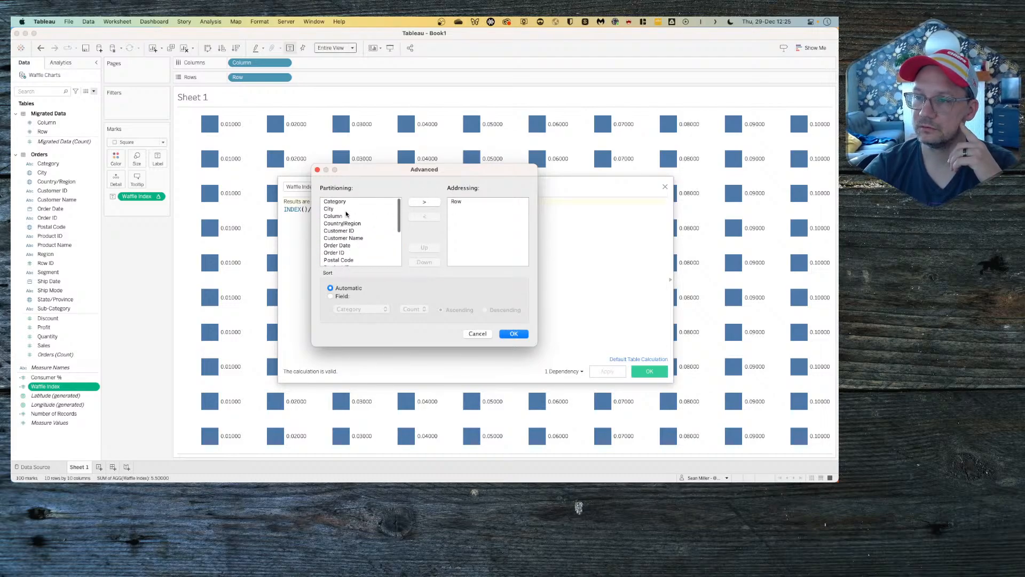
{"action": "left_click", "coordinate": [346, 216]}
{"action": "left_click", "coordinate": [424, 202]}
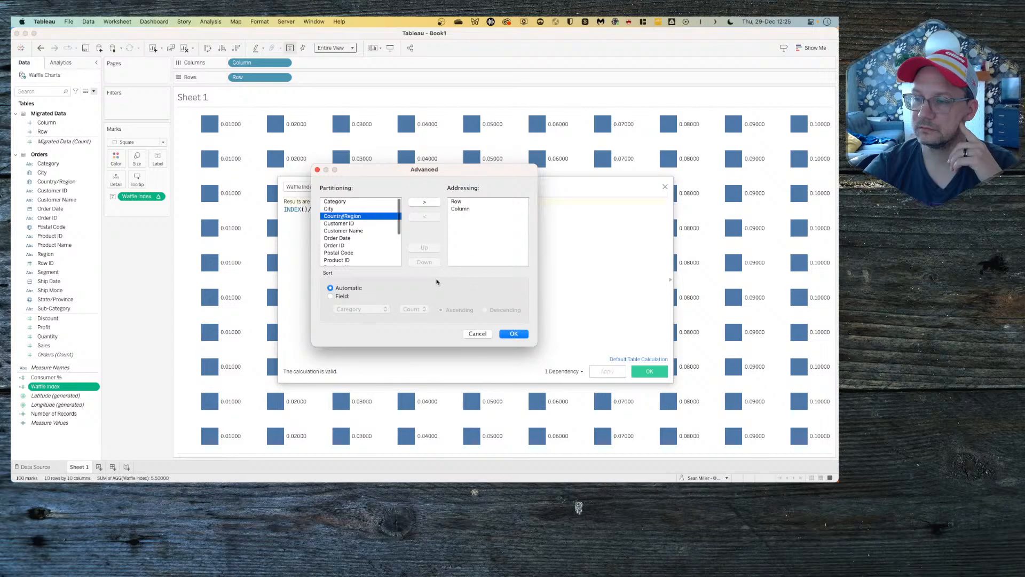
{"action": "left_click", "coordinate": [507, 333]}
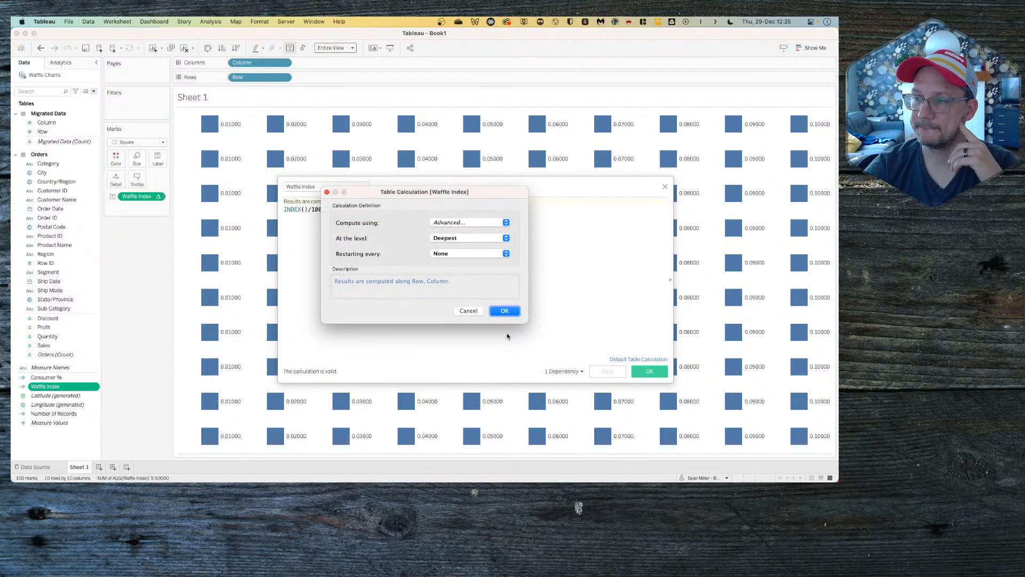
{"action": "left_click", "coordinate": [504, 310]}
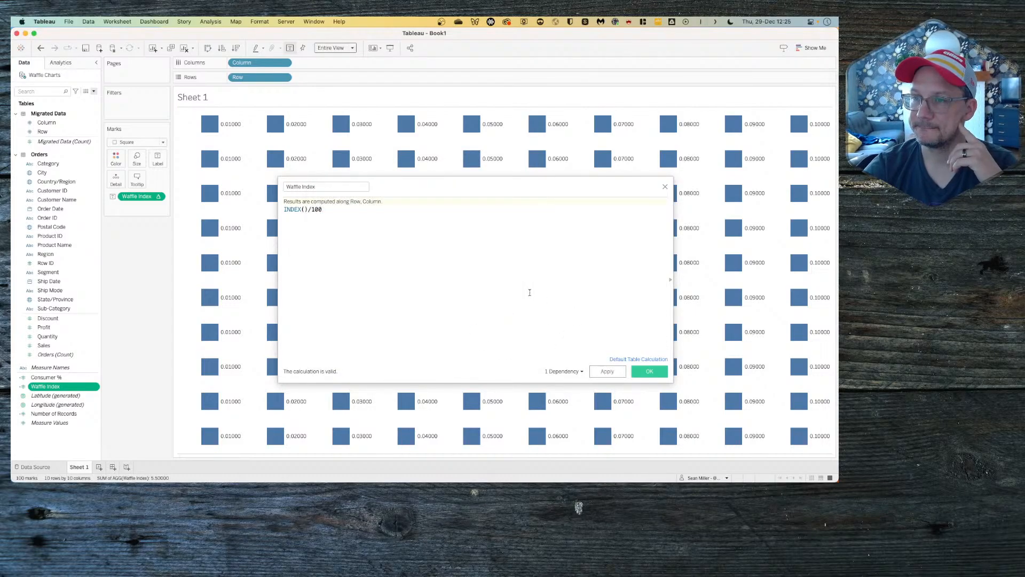
{"action": "left_click", "coordinate": [648, 372]}
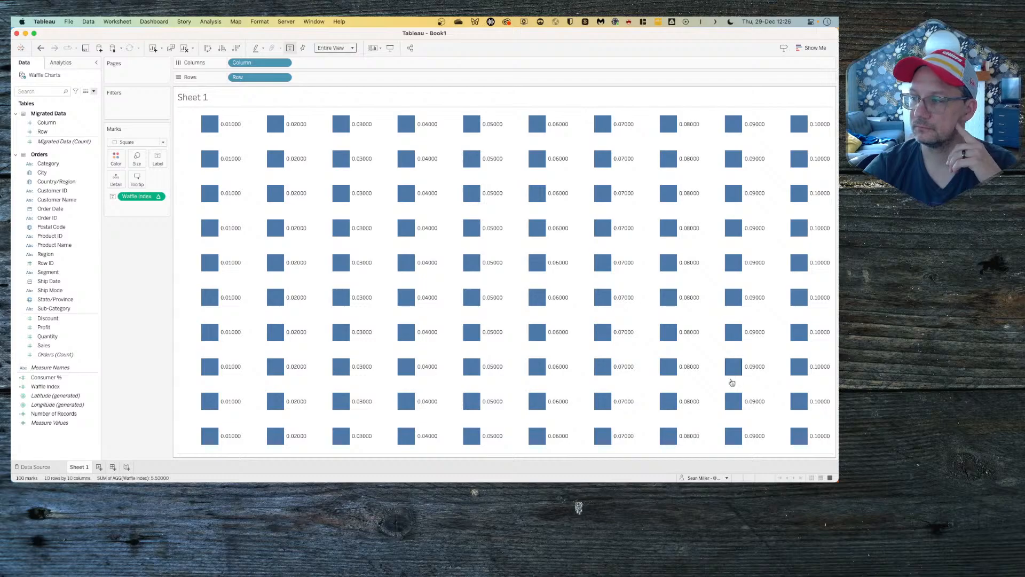
Step: Remove and re-add Waffle Index as the mark label to check its numbering, and replace it with Consumer %
{"action": "left_click_drag", "start_coordinate": [136, 196], "coordinate": [137, 244]}
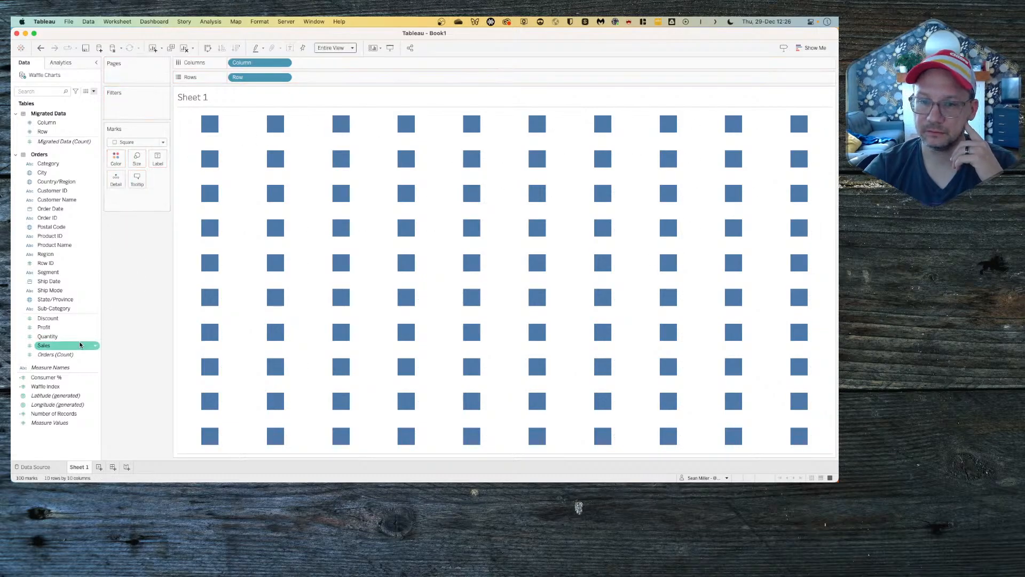
{"action": "left_click_drag", "start_coordinate": [45, 386], "coordinate": [156, 161]}
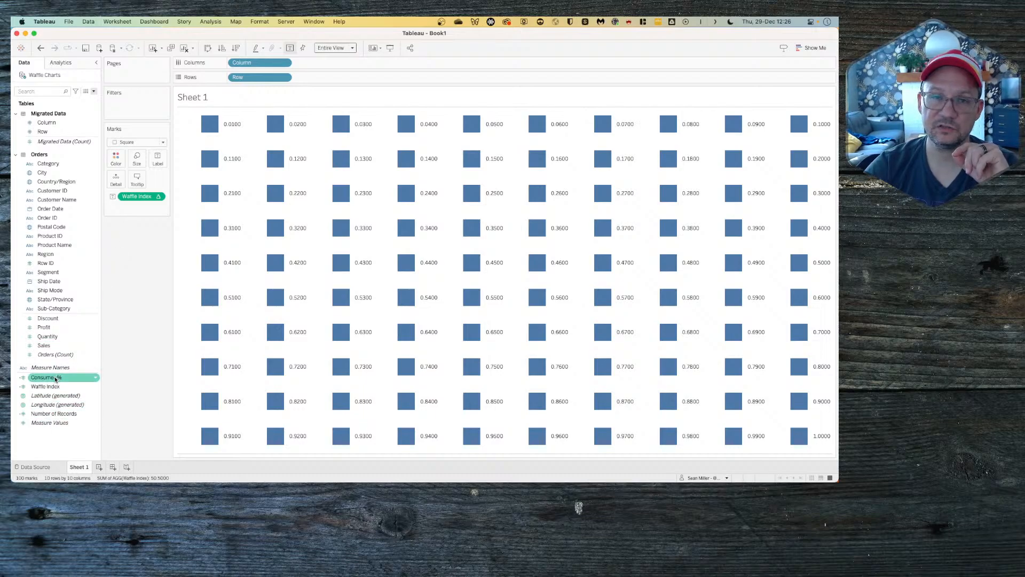
{"action": "left_click_drag", "start_coordinate": [47, 379], "coordinate": [132, 197]}
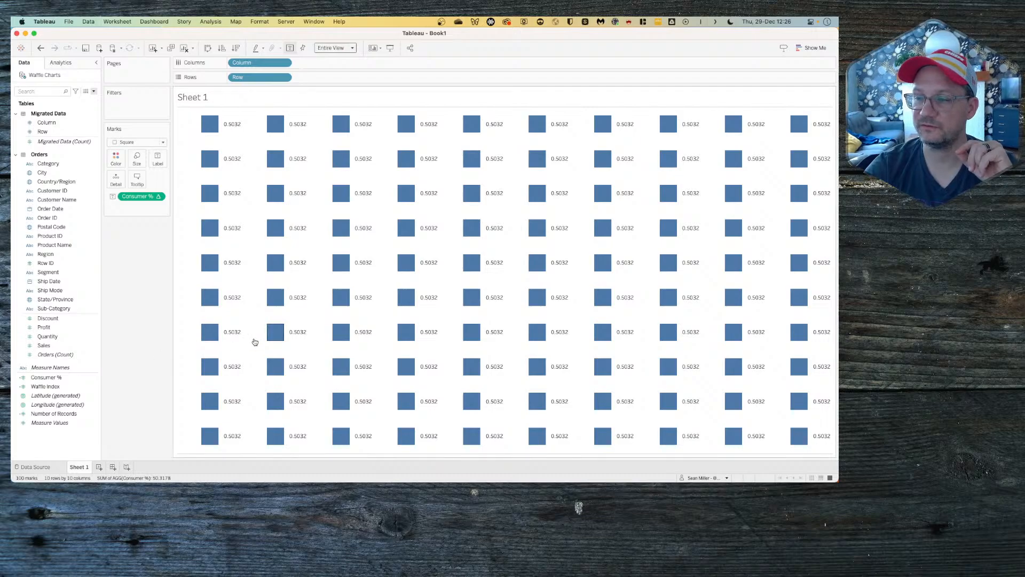
Step: Wrap the Consumer % formula in ROUND with 2 decimals and save the calculated field
{"action": "left_click", "coordinate": [67, 377]}
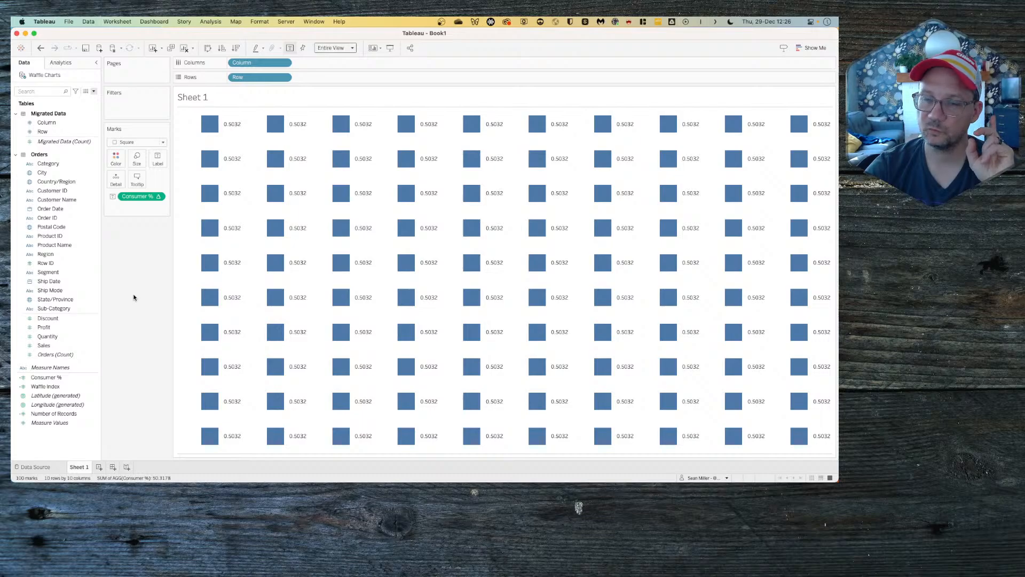
{"action": "right_click", "coordinate": [49, 378]}
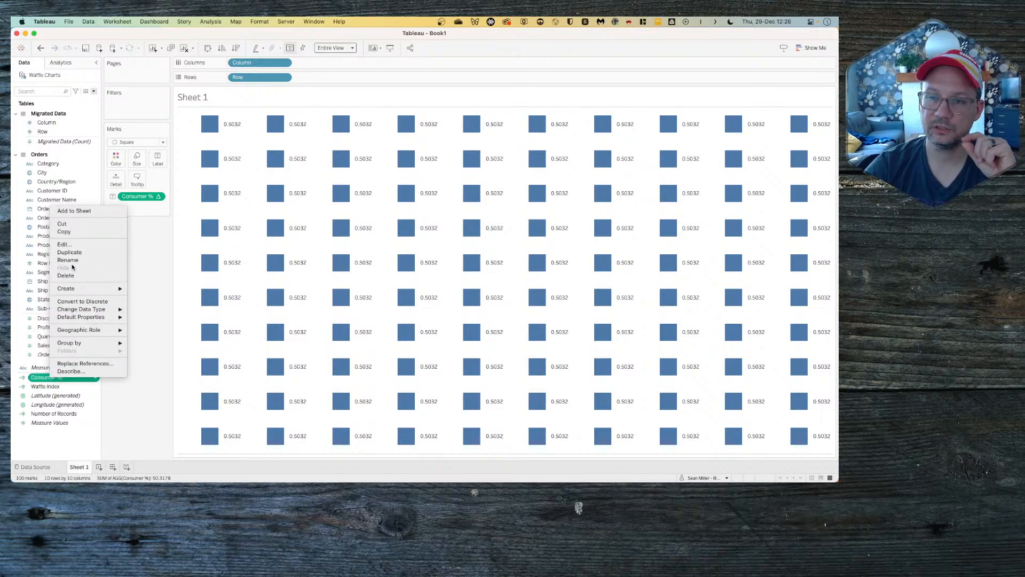
{"action": "left_click", "coordinate": [64, 244]}
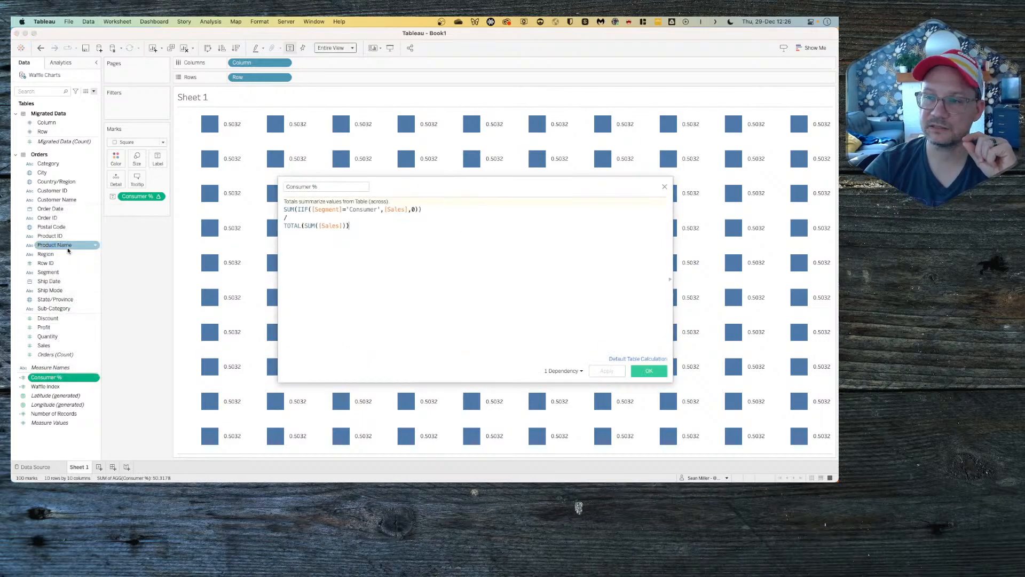
{"action": "left_click", "coordinate": [283, 209]}
{"action": "type", "text": "round("}
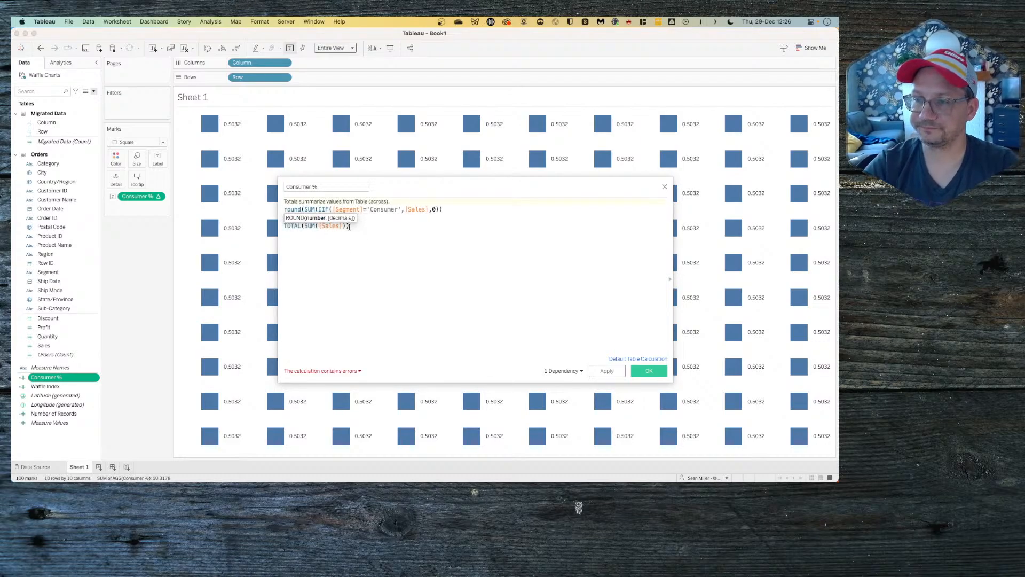
{"action": "type", "text": ")"}
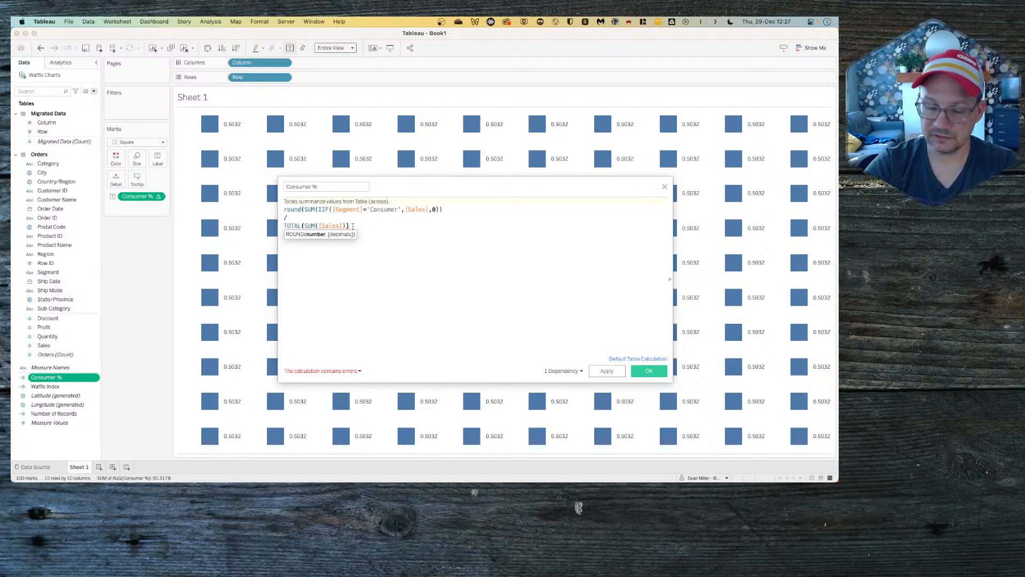
{"action": "type", "text": ",2)"}
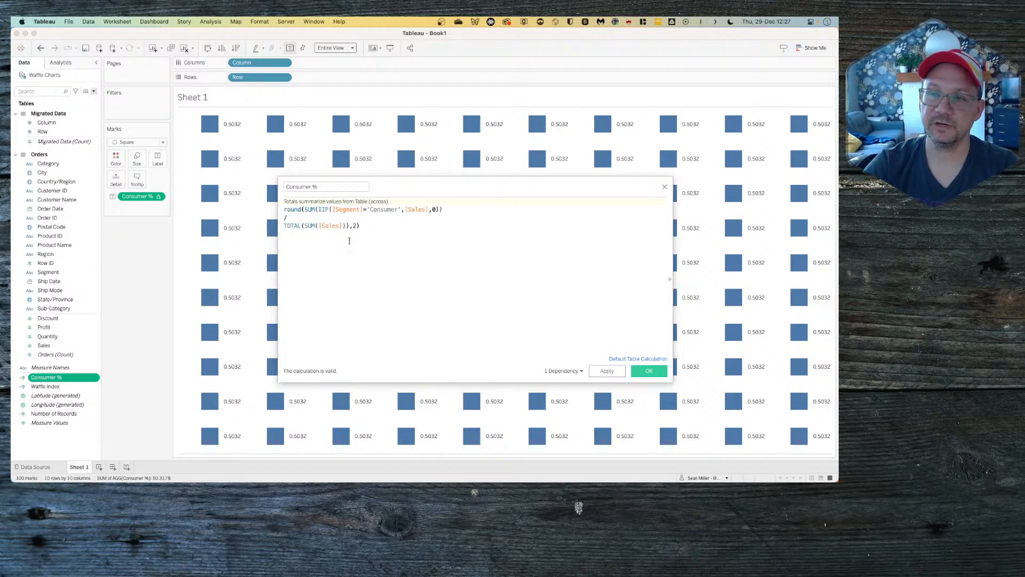
{"action": "left_click", "coordinate": [646, 371]}
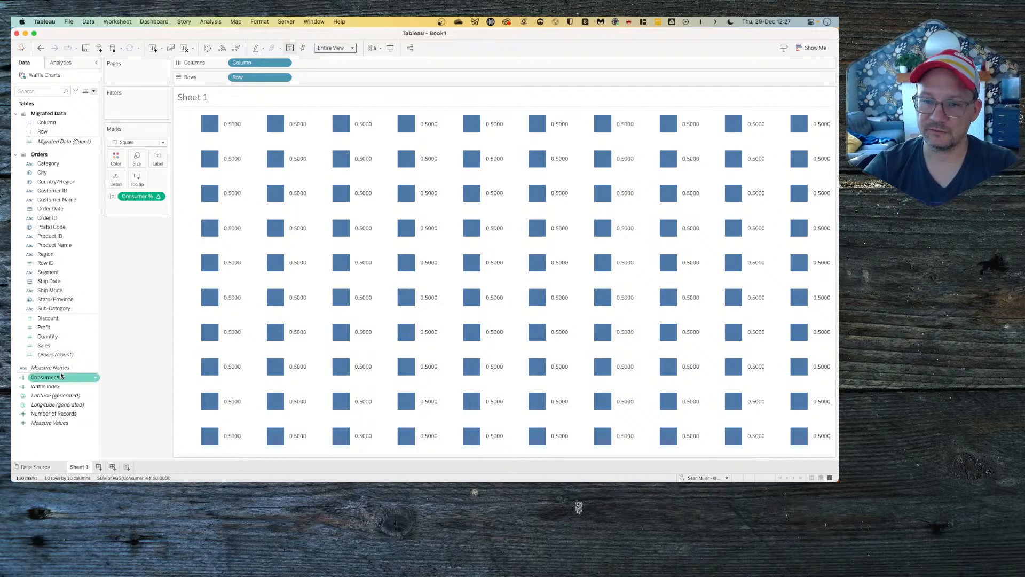
Step: Add Waffle Index to the mark labels beneath Consumer % to compare both values, and remove it again
{"action": "left_click_drag", "start_coordinate": [53, 391], "coordinate": [139, 208]}
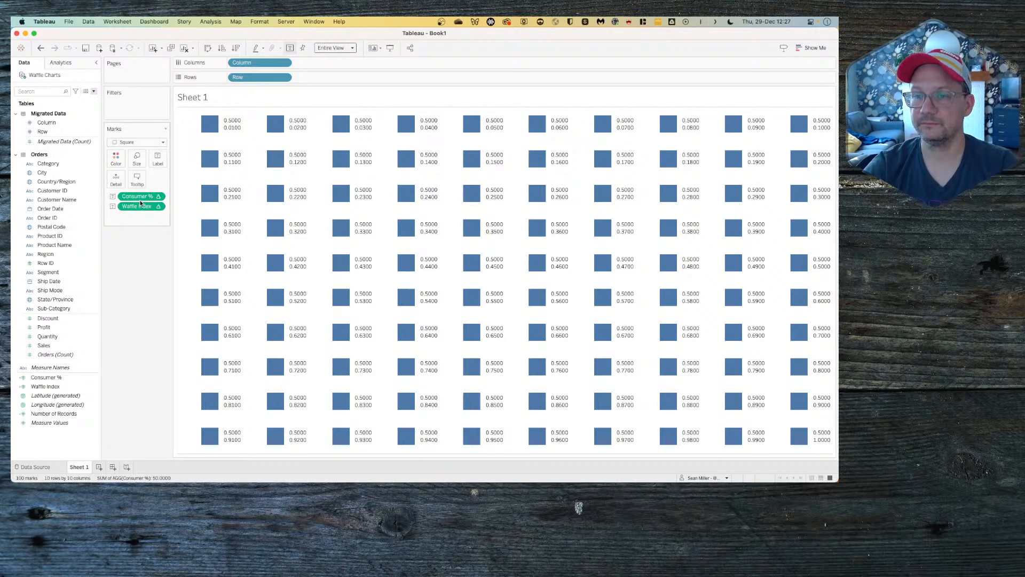
{"action": "left_click_drag", "start_coordinate": [141, 202], "coordinate": [138, 298]}
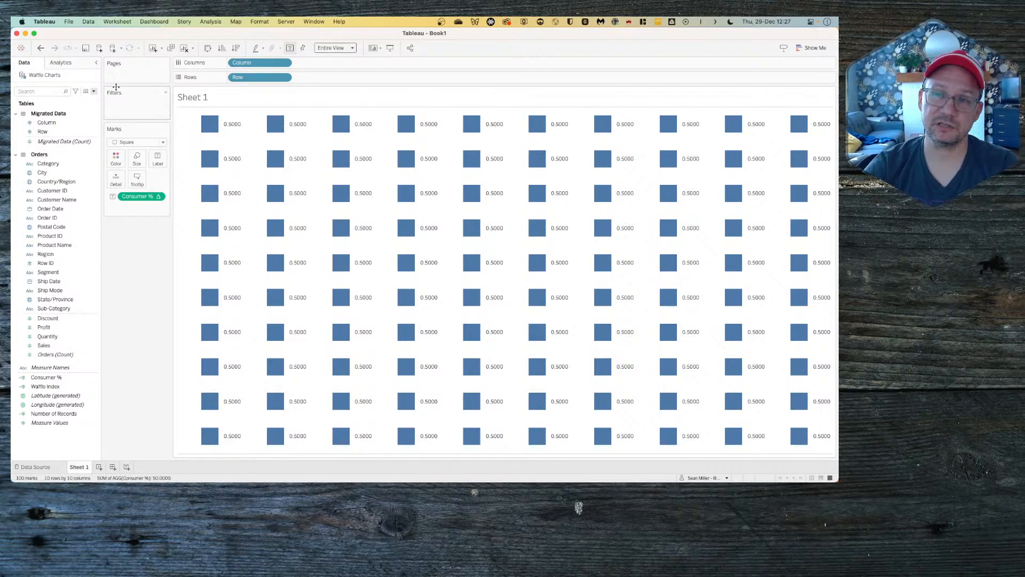
Step: Create a calculated field named "Consumer Color"
{"action": "left_click", "coordinate": [93, 91]}
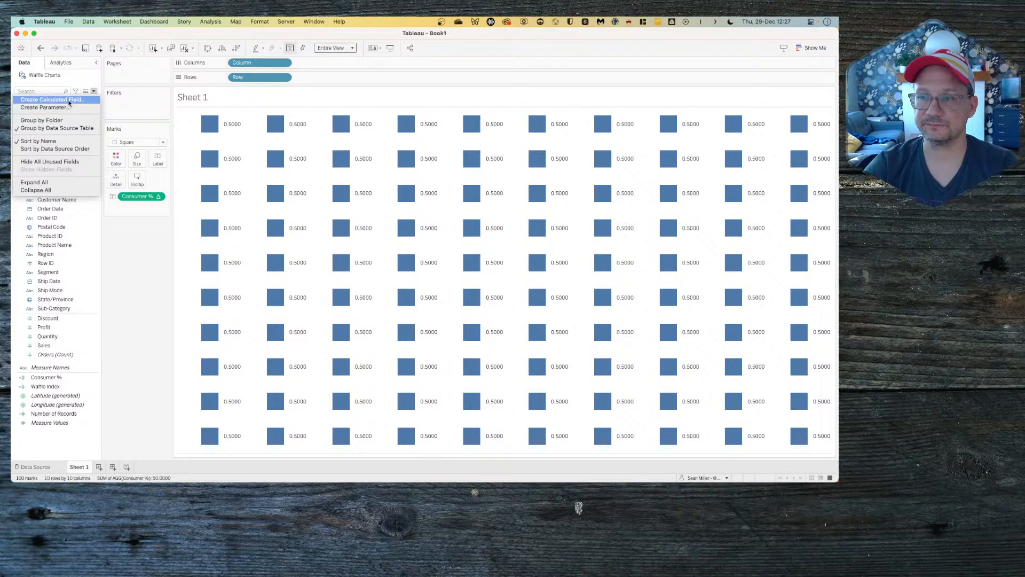
{"action": "left_click", "coordinate": [69, 101]}
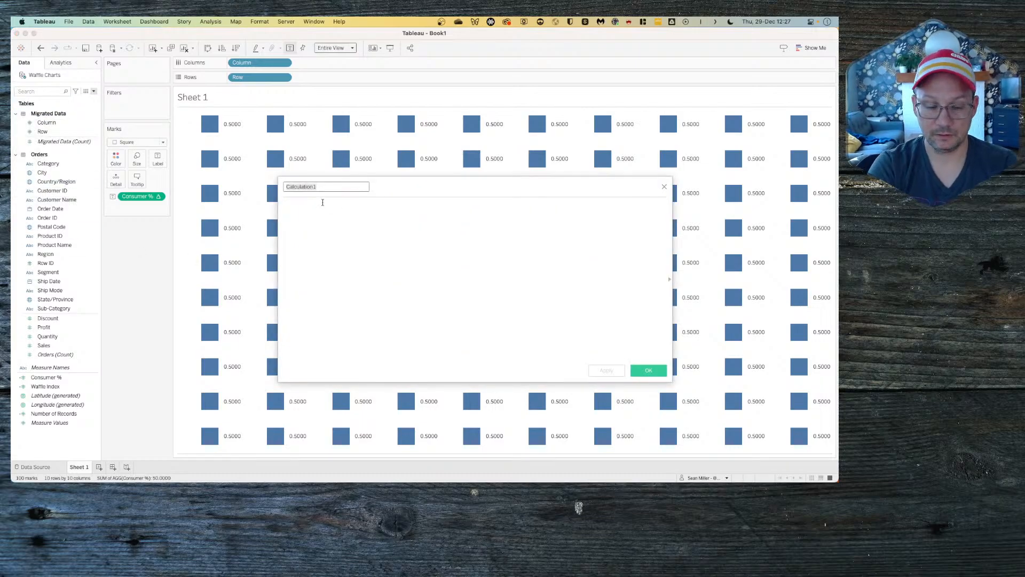
{"action": "type", "text": "Consumer"}
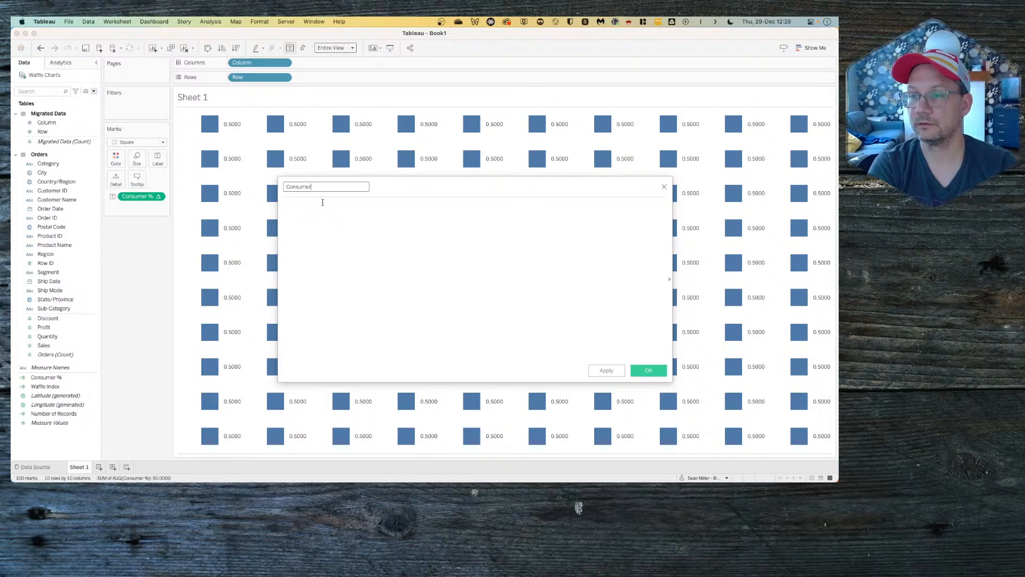
{"action": "type", "text": " Color"}
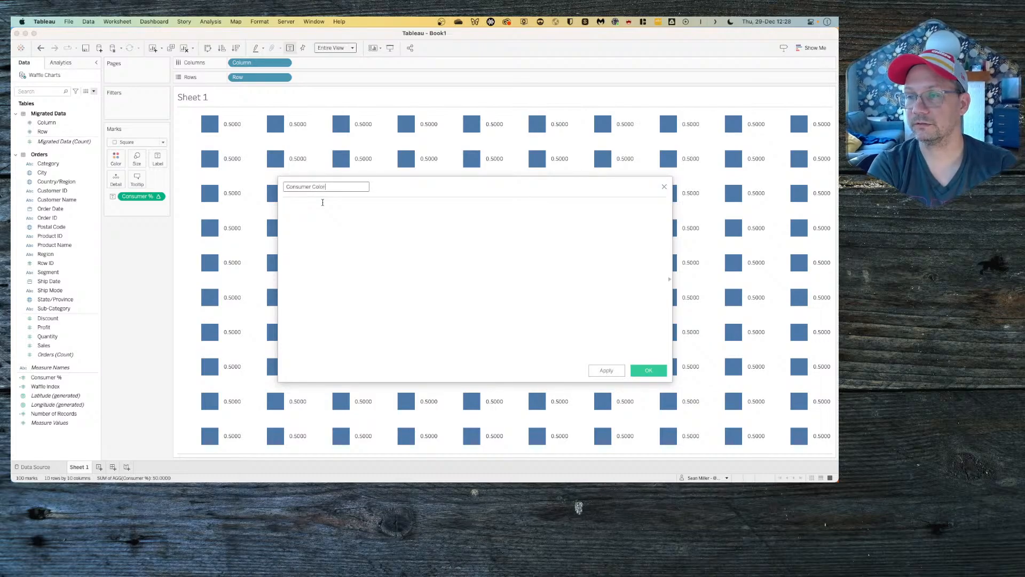
{"action": "left_click", "coordinate": [323, 202]}
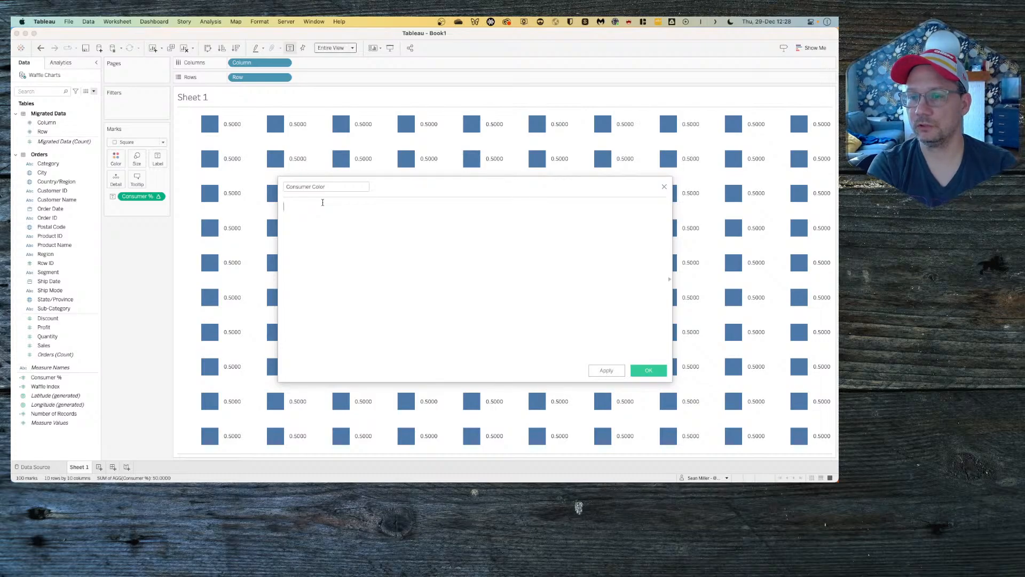
Step: Enter [Consumer %]>=[Waffle Index] as the Consumer Color formula
{"action": "type", "text": "consu"}
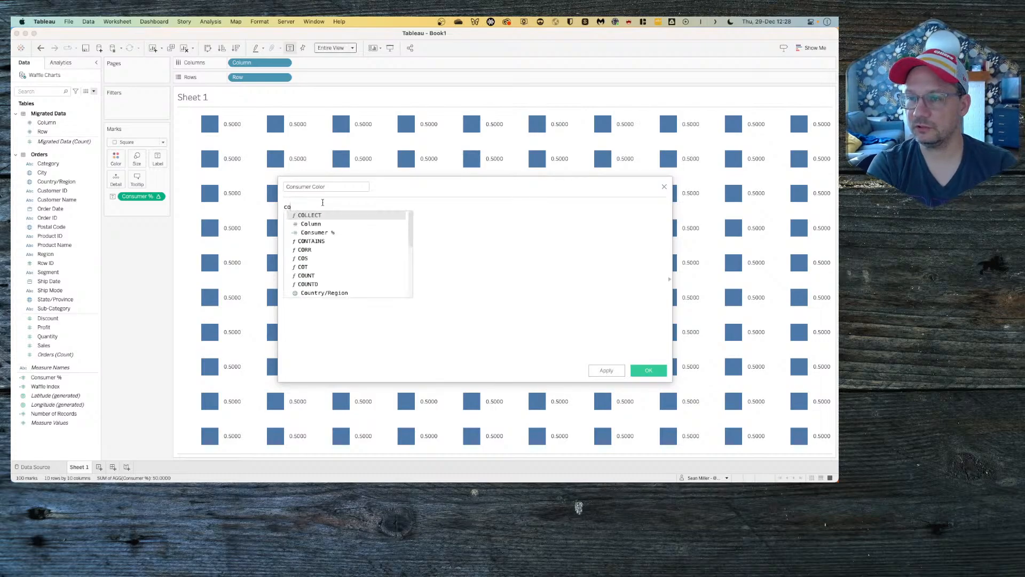
{"action": "key", "text": "Return"}
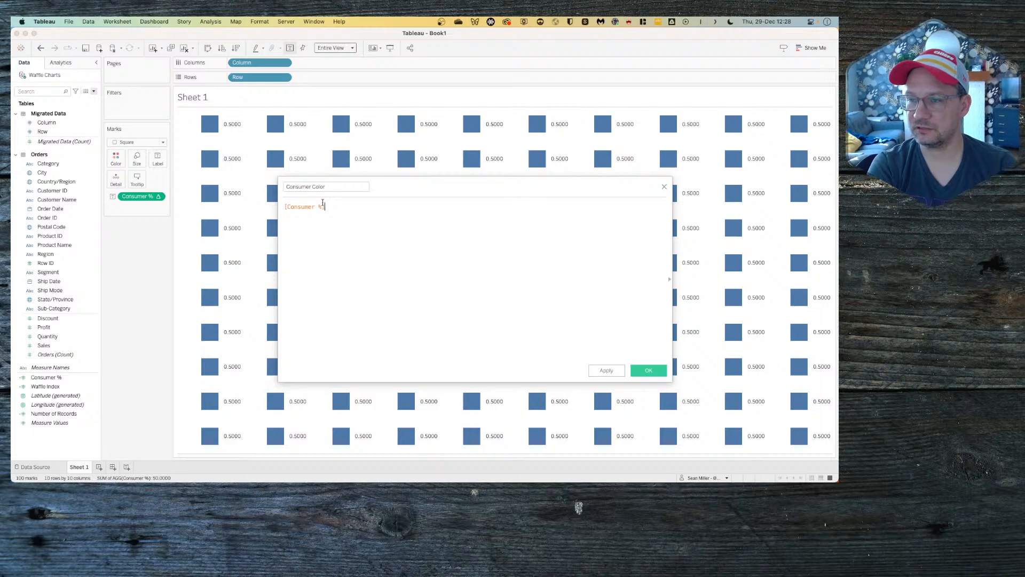
{"action": "type", "text": ">="}
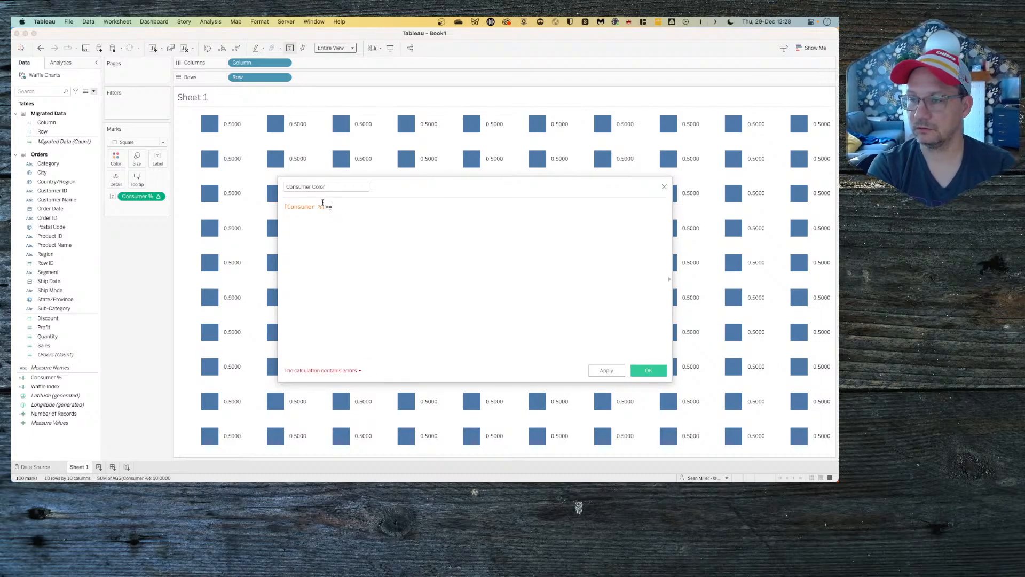
{"action": "type", "text": "[W"}
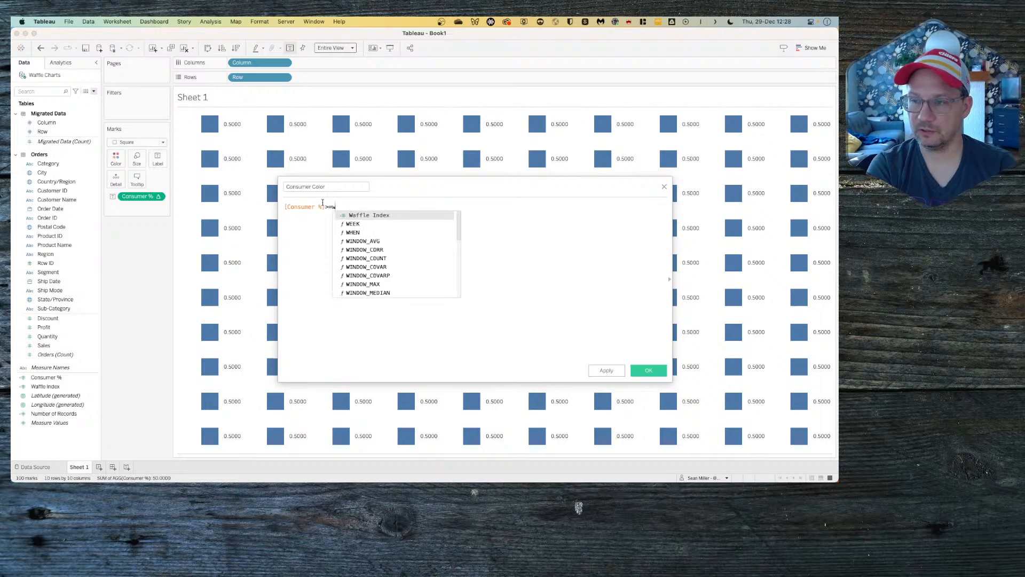
{"action": "key", "text": "Return"}
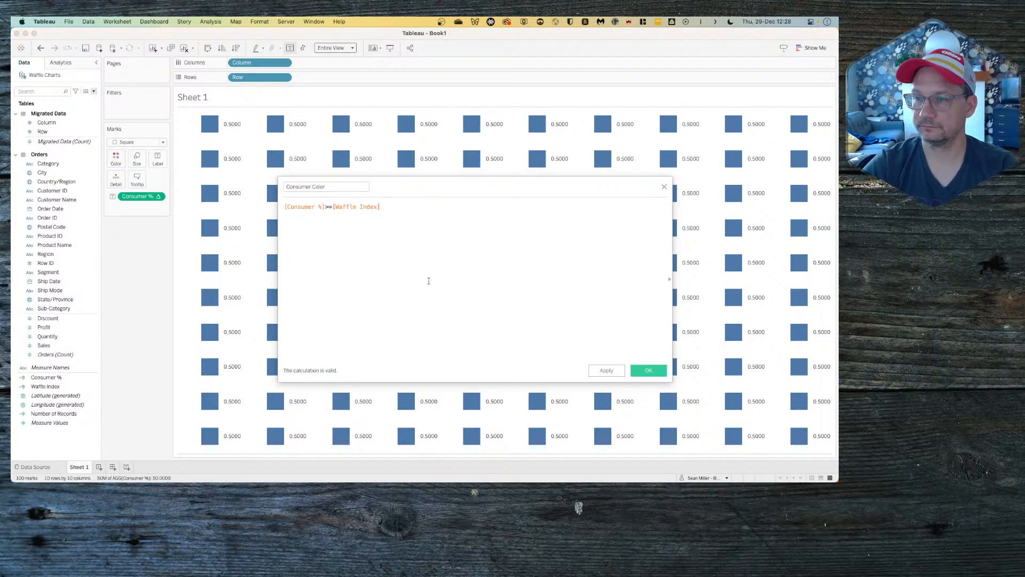
Step: Save the Consumer Color field, then replace the Consumer % label on the marks with Consumer Color as the squares' color
{"action": "left_click", "coordinate": [649, 370]}
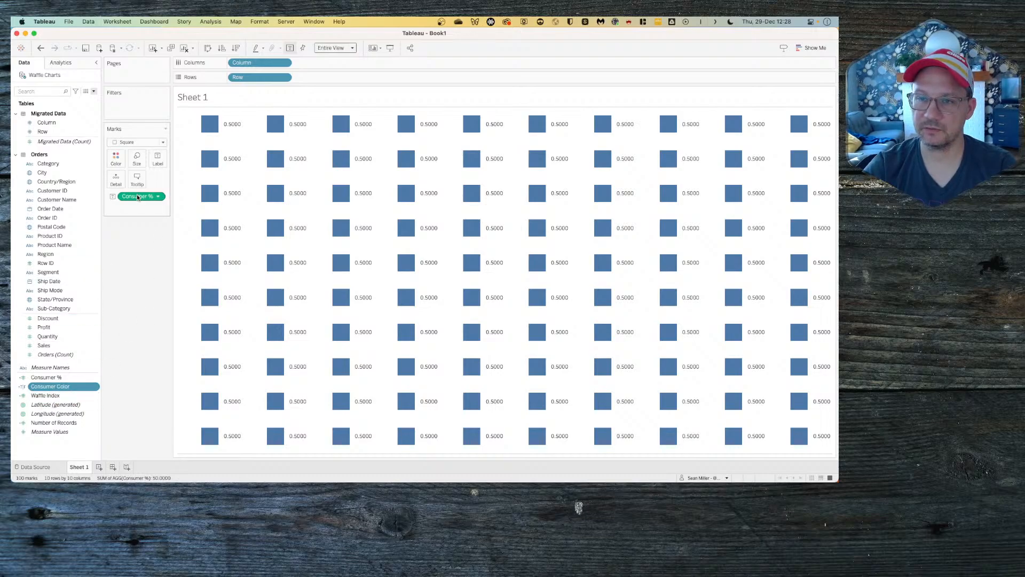
{"action": "left_click_drag", "start_coordinate": [138, 197], "coordinate": [119, 296]}
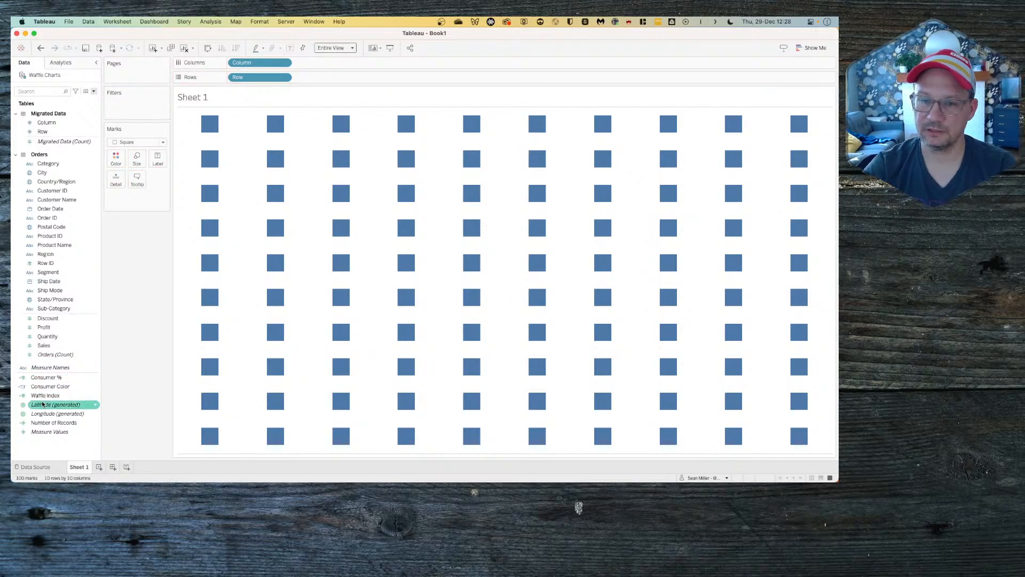
{"action": "left_click_drag", "start_coordinate": [42, 386], "coordinate": [113, 167]}
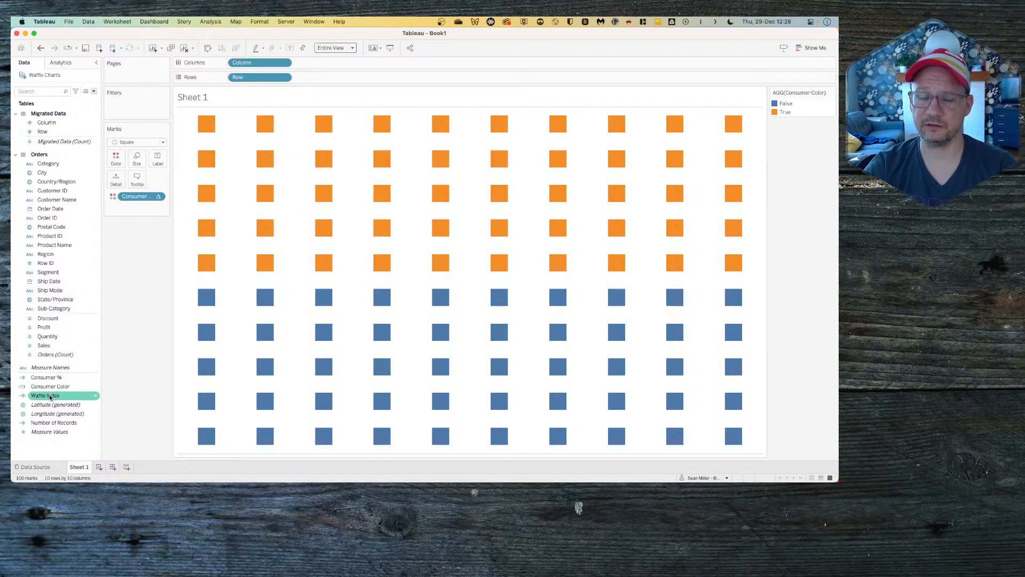
Step: Check the reference waffle chart on the challenge page in Chrome, then review the Waffle Index formula in Tableau
{"action": "key", "text": "ctrl+Left"}
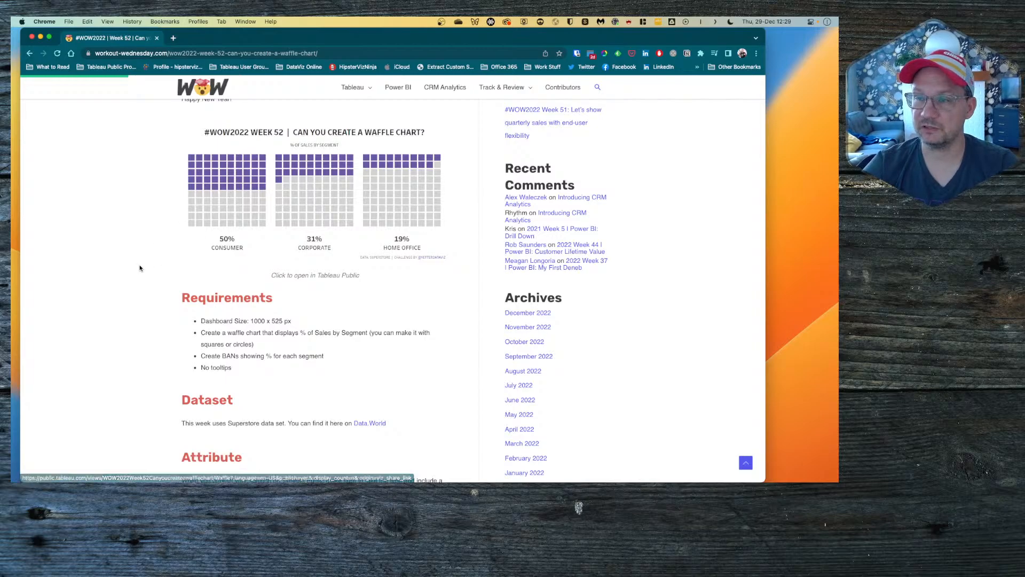
{"action": "key", "text": "super+Tab"}
{"action": "left_click", "coordinate": [51, 396]}
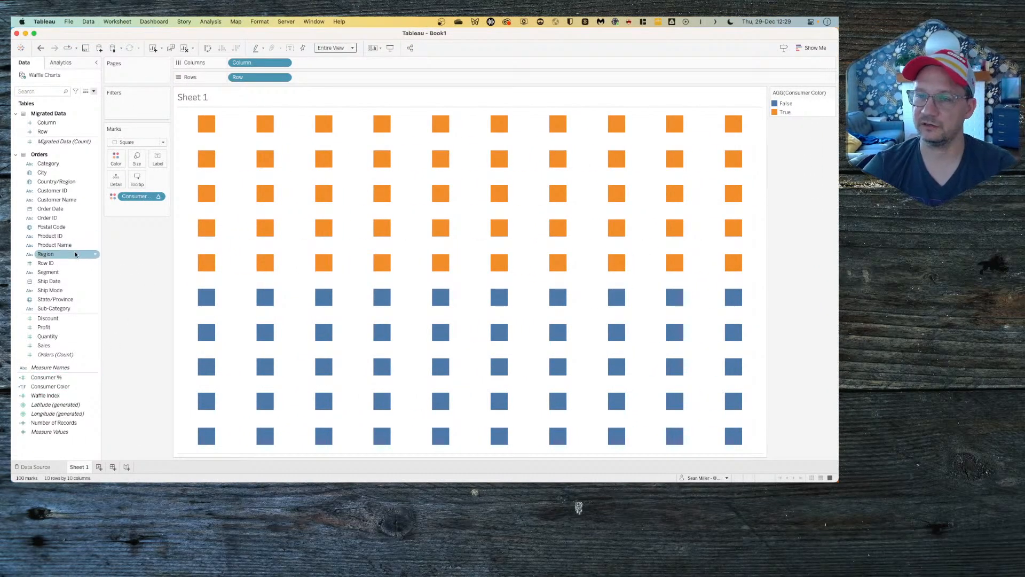
{"action": "right_click", "coordinate": [56, 400]}
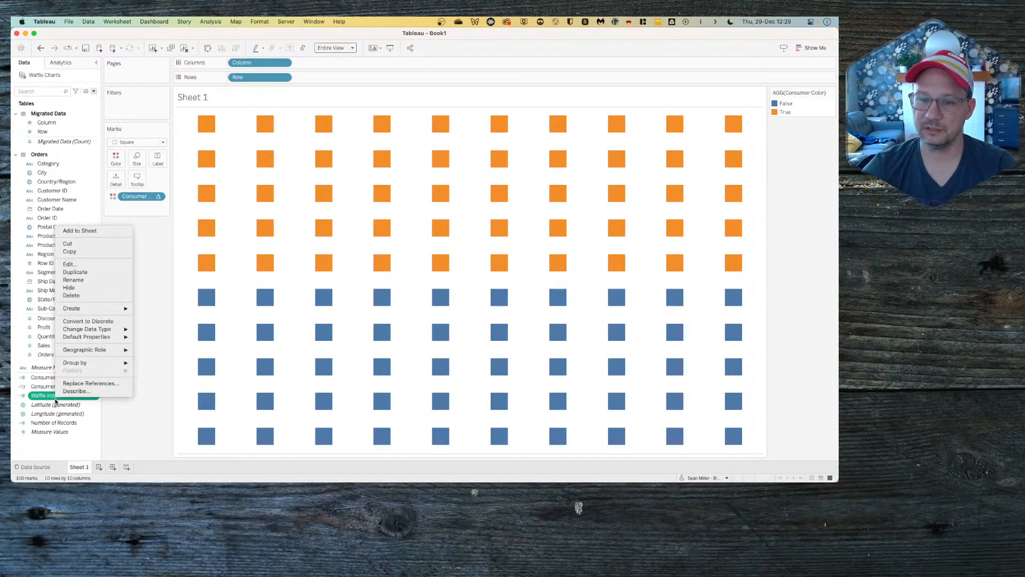
{"action": "left_click", "coordinate": [69, 264]}
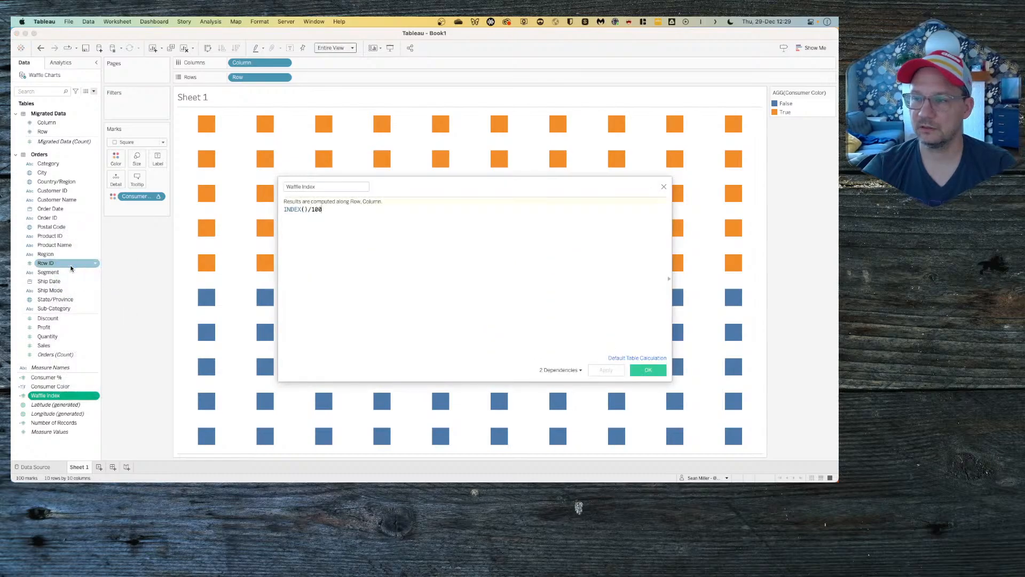
{"action": "left_click", "coordinate": [664, 186]}
Step: Try [Consumer %]<=[Waffle Index] as the Consumer Color formula and apply it to the chart
{"action": "right_click", "coordinate": [76, 387]}
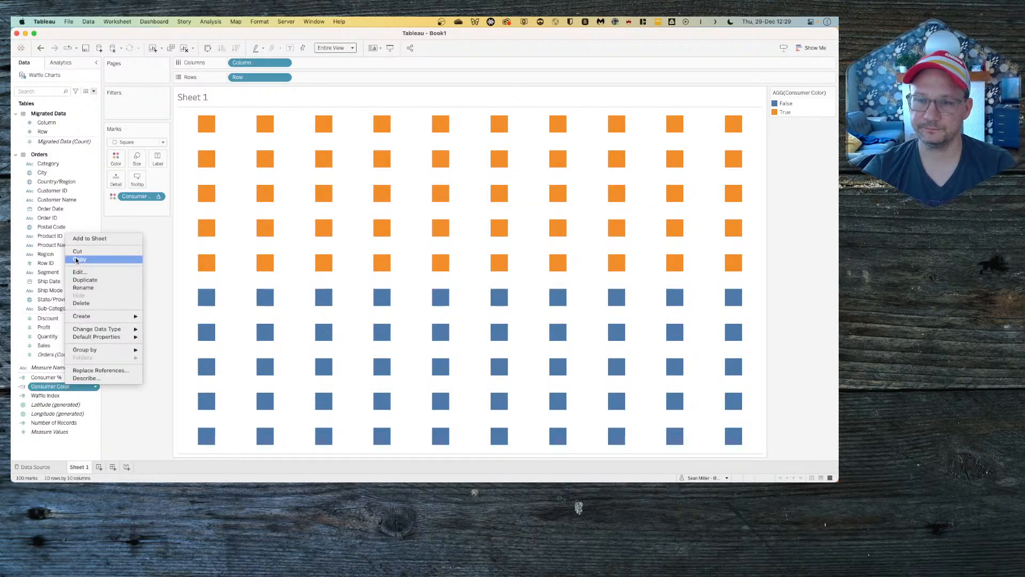
{"action": "left_click", "coordinate": [80, 273]}
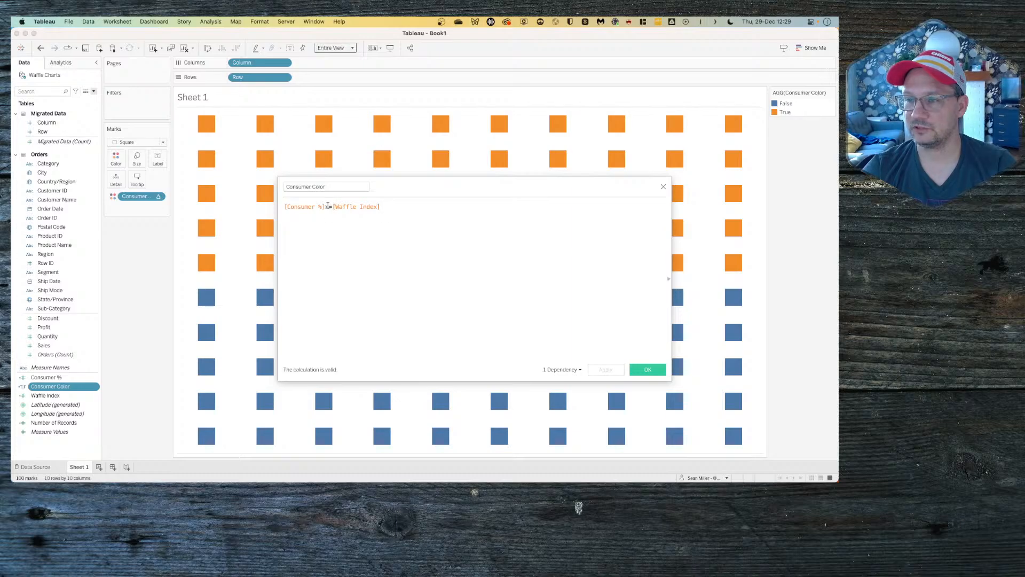
{"action": "key", "text": "BackSpace"}
{"action": "type", "text": "<"}
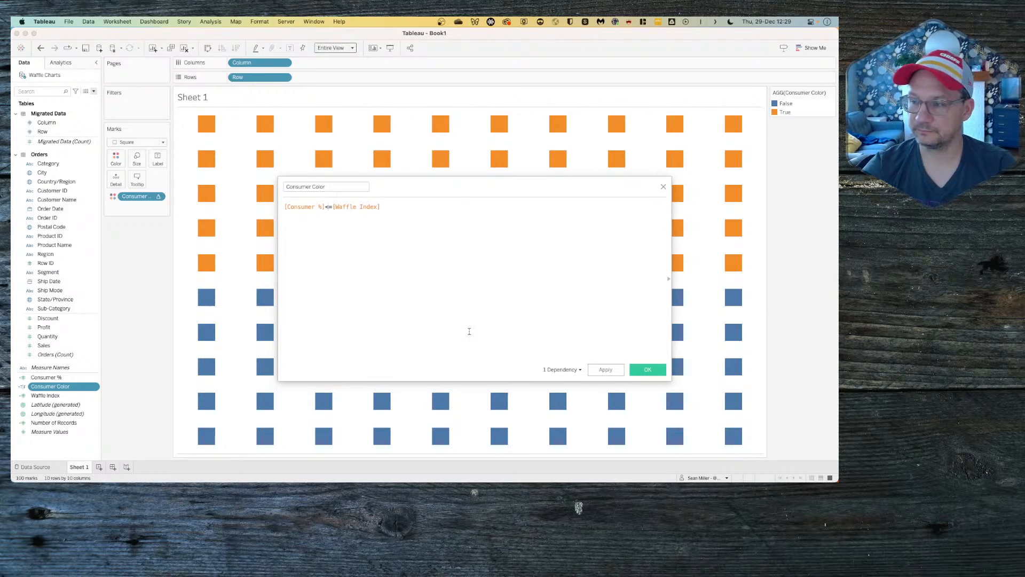
{"action": "left_click", "coordinate": [603, 369]}
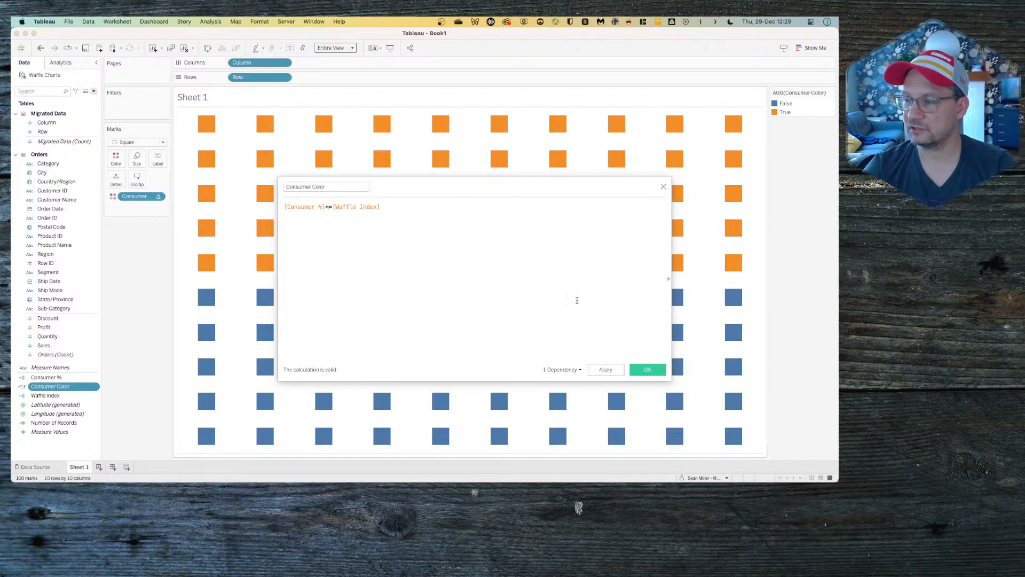
{"action": "left_click", "coordinate": [603, 369]}
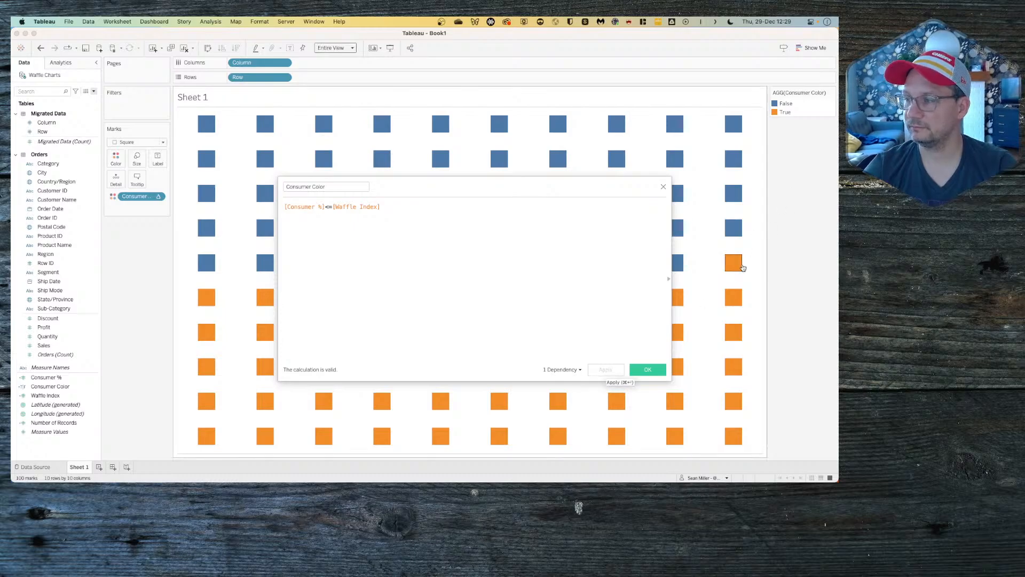
Step: Try [Consumer %]<[Waffle Index] as the Consumer Color formula and apply it to the chart
{"action": "left_click_drag", "start_coordinate": [473, 179], "coordinate": [544, 187]}
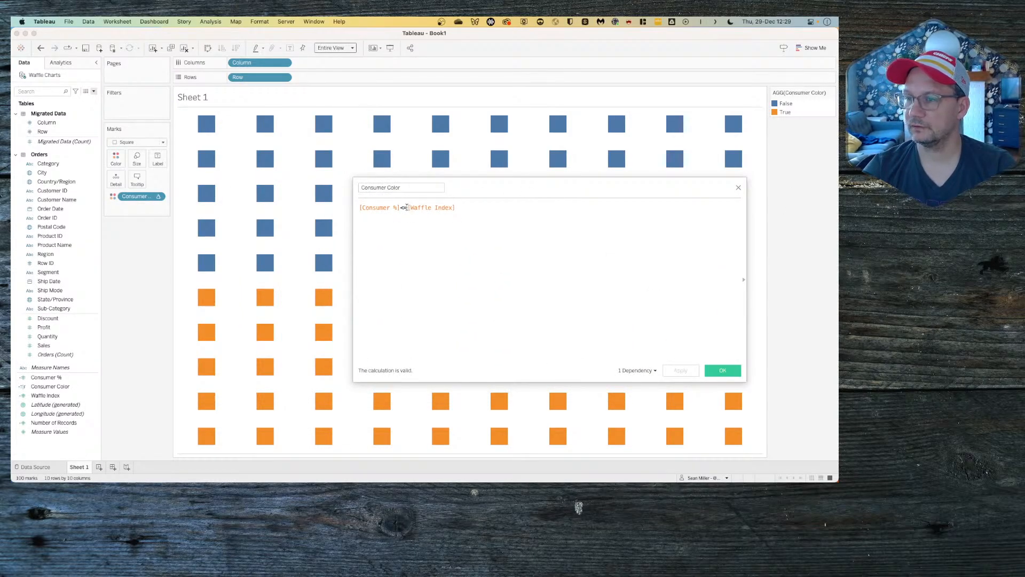
{"action": "key", "text": "BackSpace"}
{"action": "left_click", "coordinate": [680, 370]}
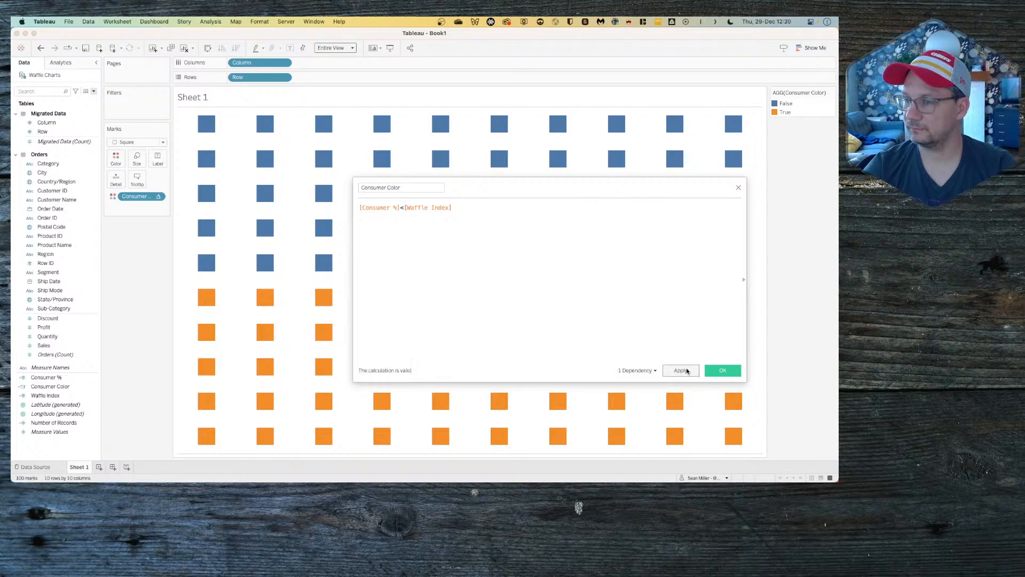
Step: Restore the Consumer Color formula to [Consumer %]>=[Waffle Index] and save the calculated field
{"action": "left_click_drag", "start_coordinate": [576, 191], "coordinate": [503, 145]}
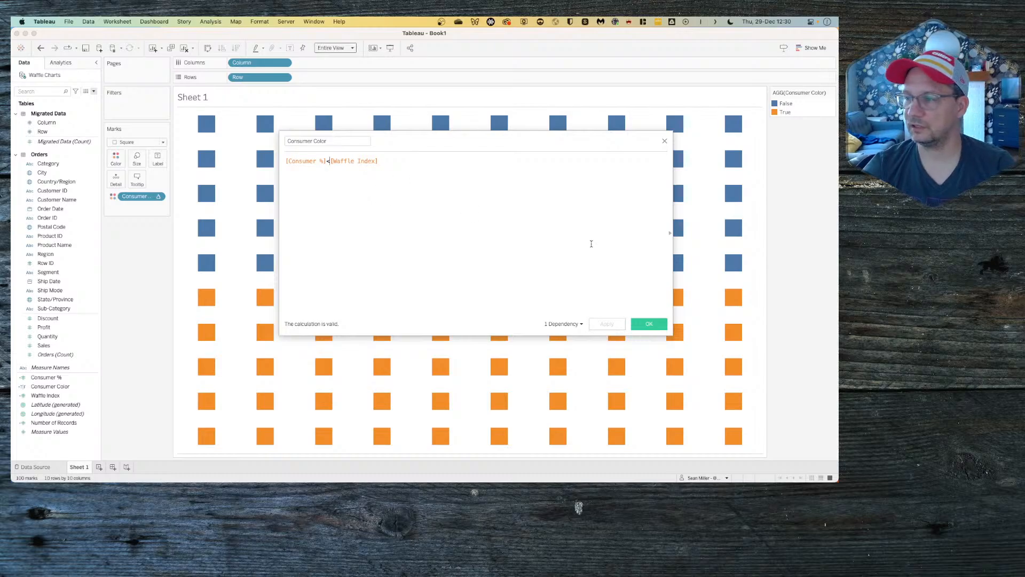
{"action": "key", "text": "BackSpace"}
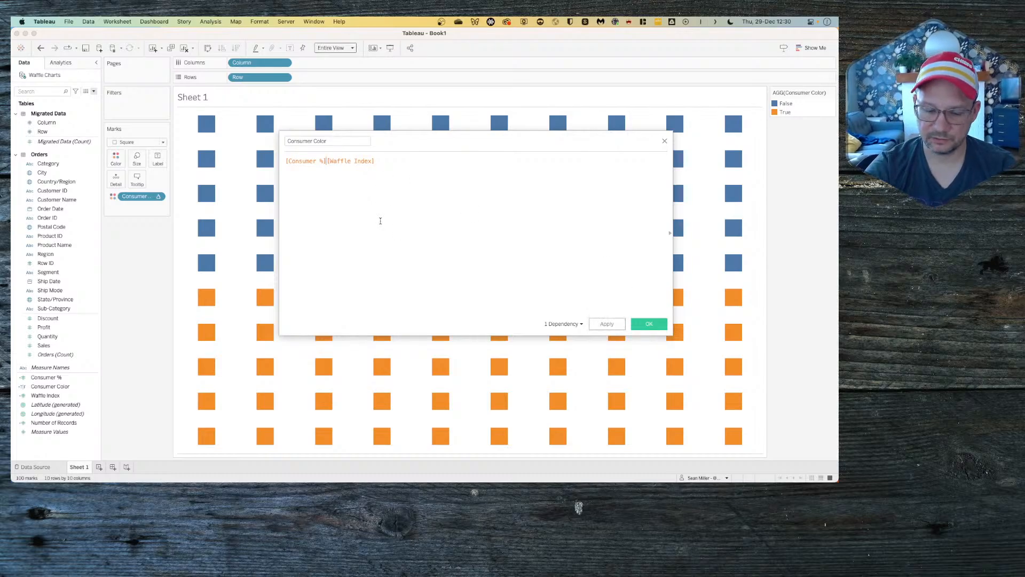
{"action": "type", "text": ">="}
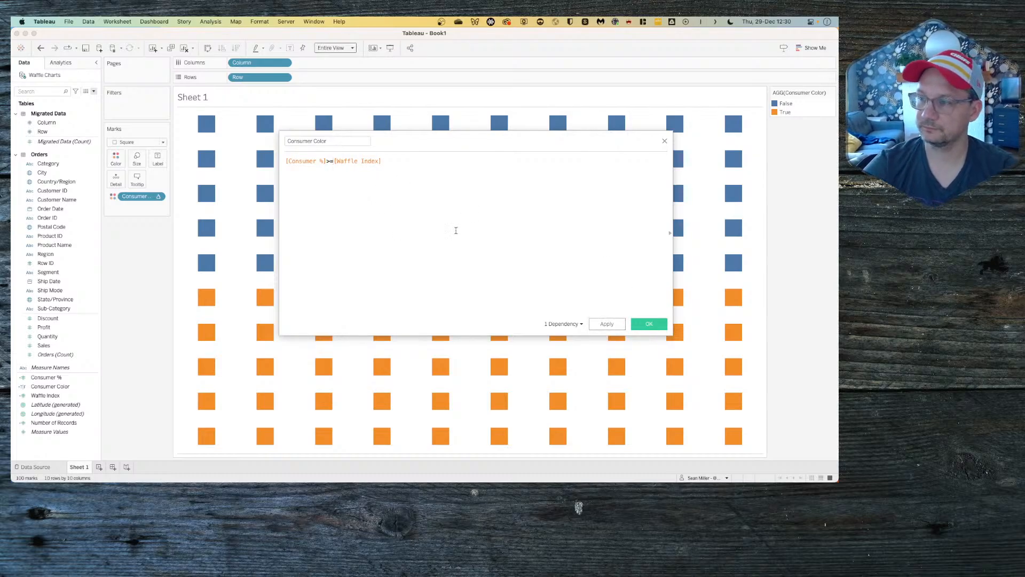
{"action": "left_click", "coordinate": [607, 324]}
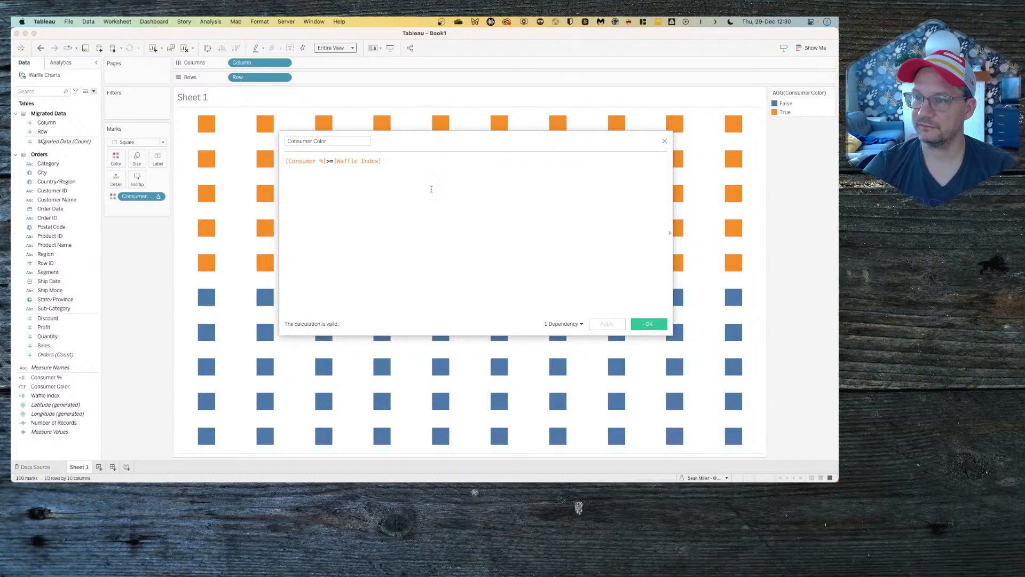
{"action": "left_click", "coordinate": [644, 324]}
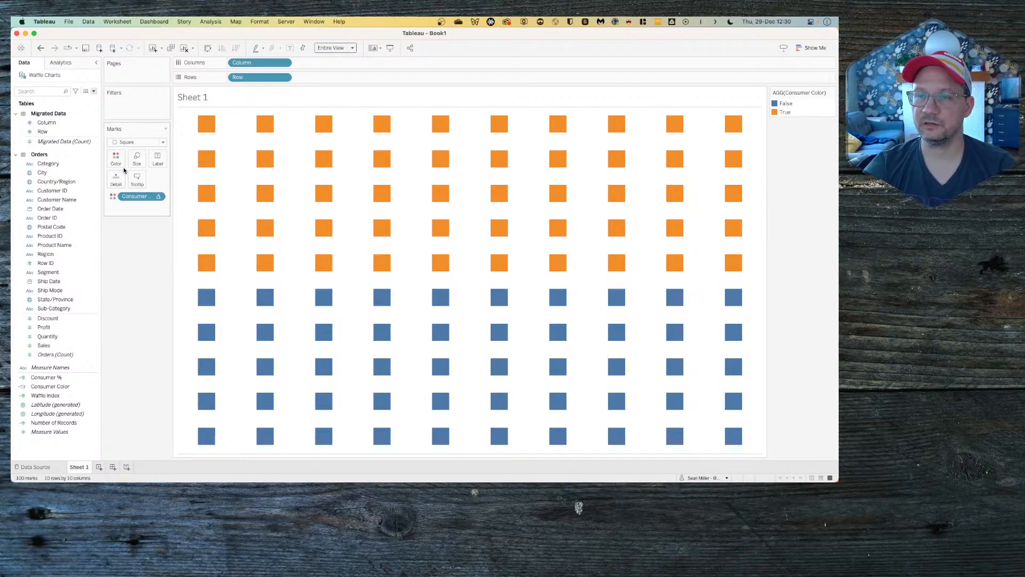
Step: Assign gray to False and purple to True for the Consumer Color marks, using the Automatic palette
{"action": "left_click", "coordinate": [116, 158]}
{"action": "left_click", "coordinate": [148, 187]}
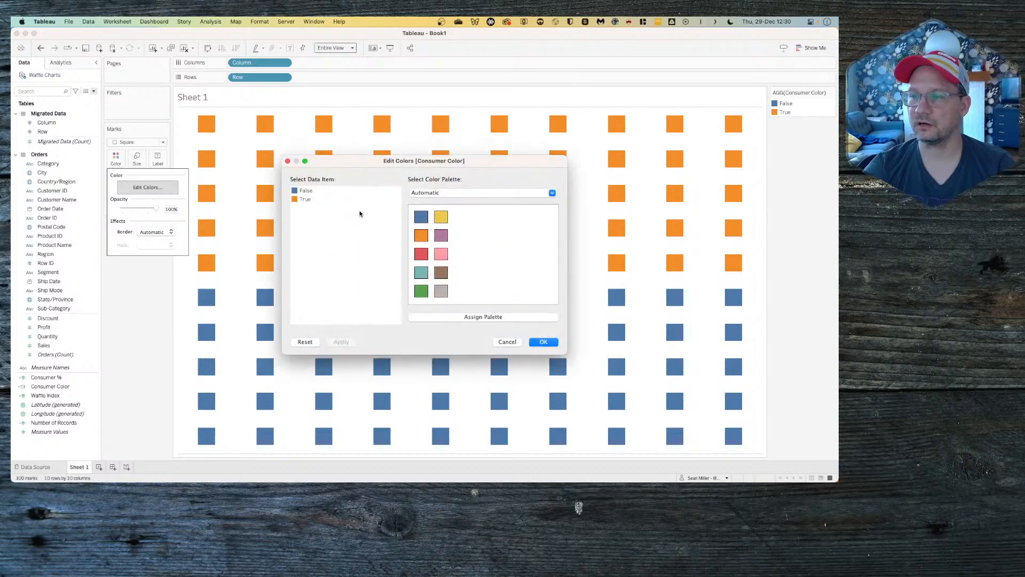
{"action": "left_click", "coordinate": [301, 191]}
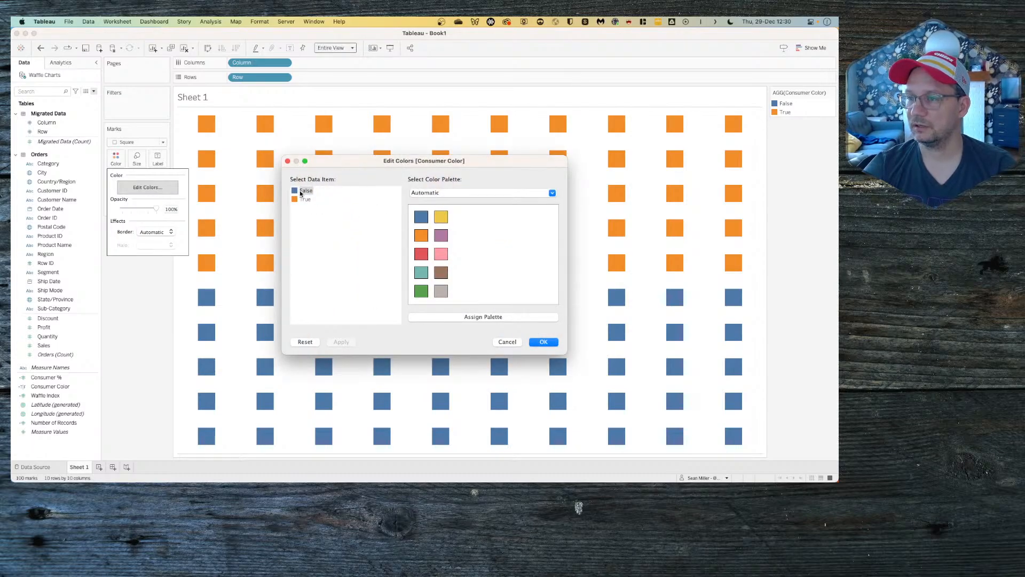
{"action": "left_click", "coordinate": [441, 291]}
{"action": "left_click", "coordinate": [302, 199]}
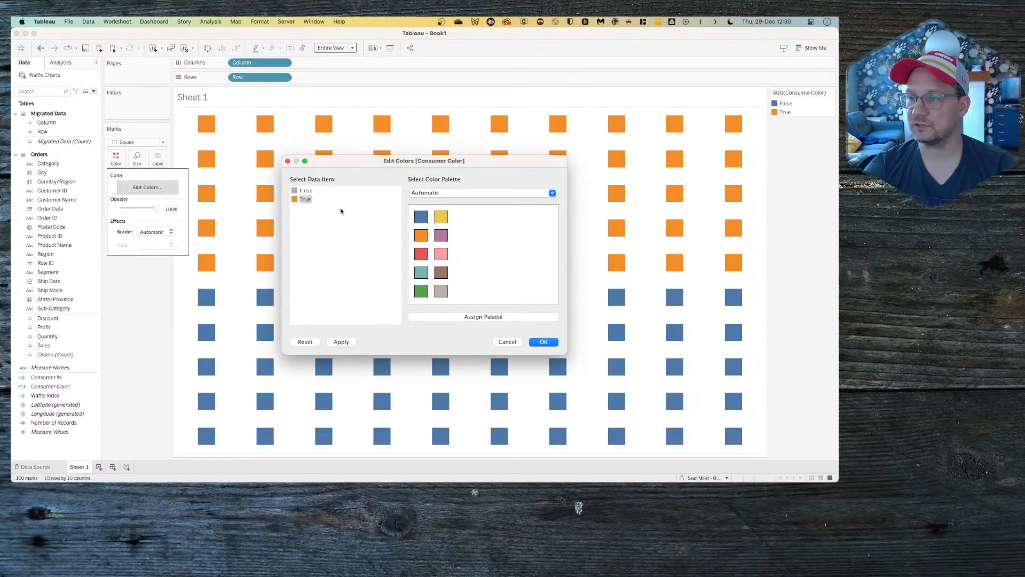
{"action": "left_click", "coordinate": [441, 235]}
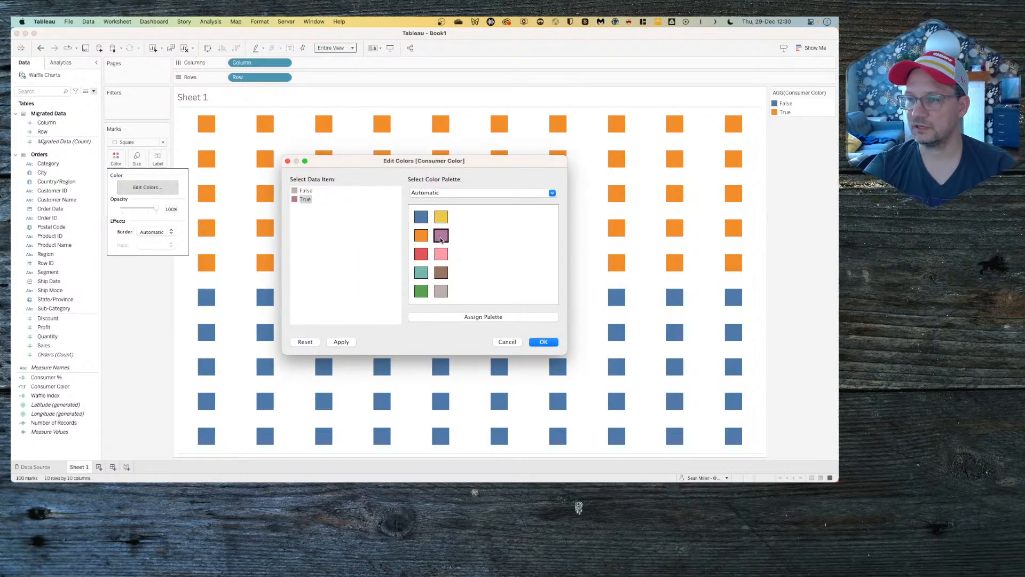
{"action": "left_click", "coordinate": [335, 343]}
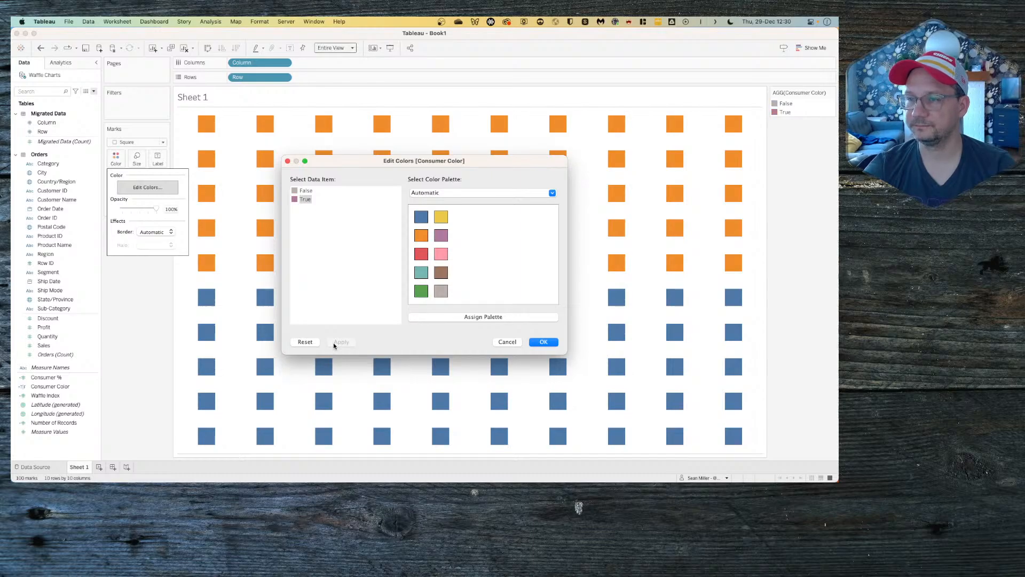
{"action": "left_click", "coordinate": [542, 342]}
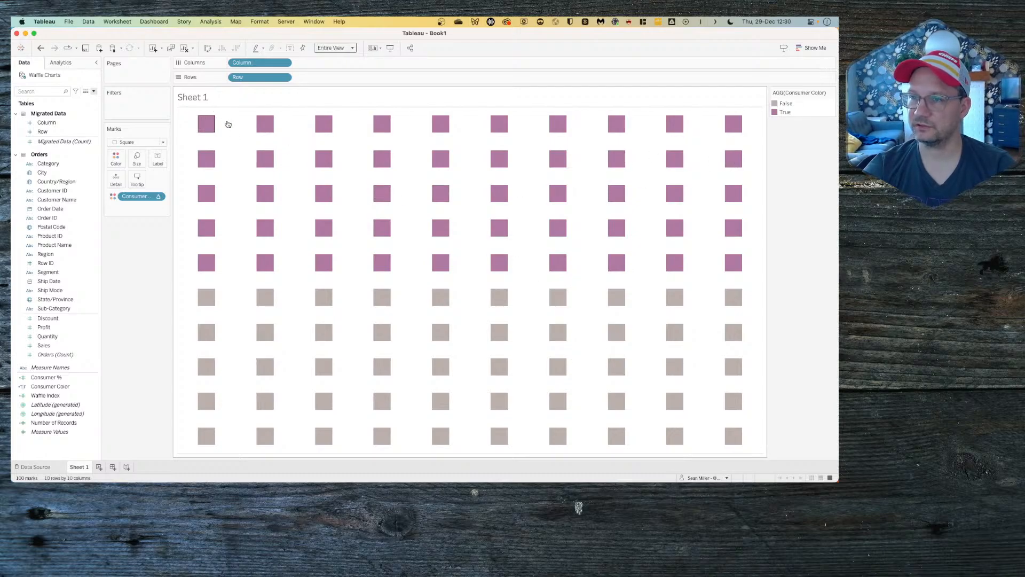
Step: Open the worksheet's formatting options and clear the mark selection
{"action": "right_click", "coordinate": [228, 123]}
{"action": "left_click", "coordinate": [246, 163]}
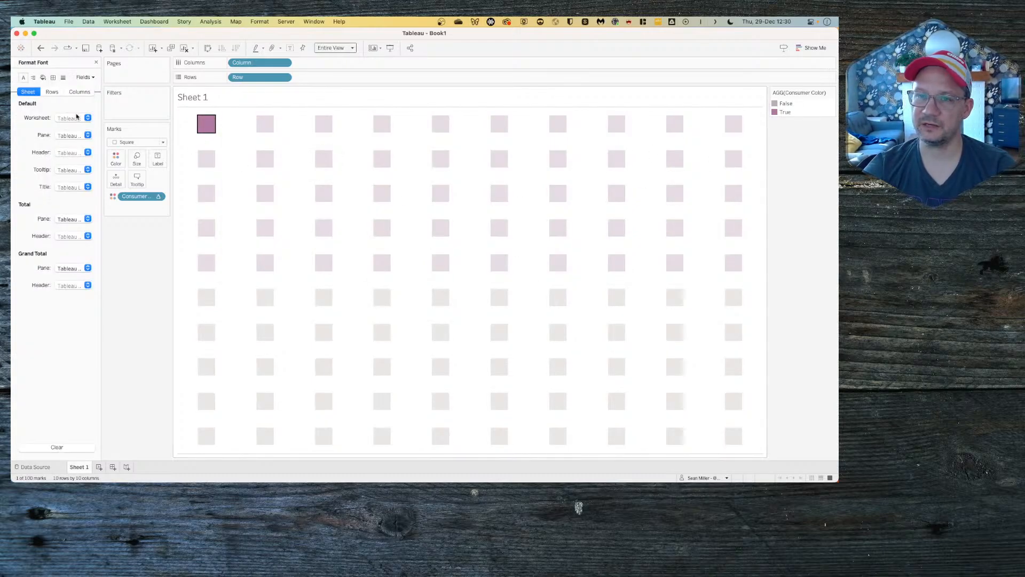
{"action": "left_click", "coordinate": [194, 139]}
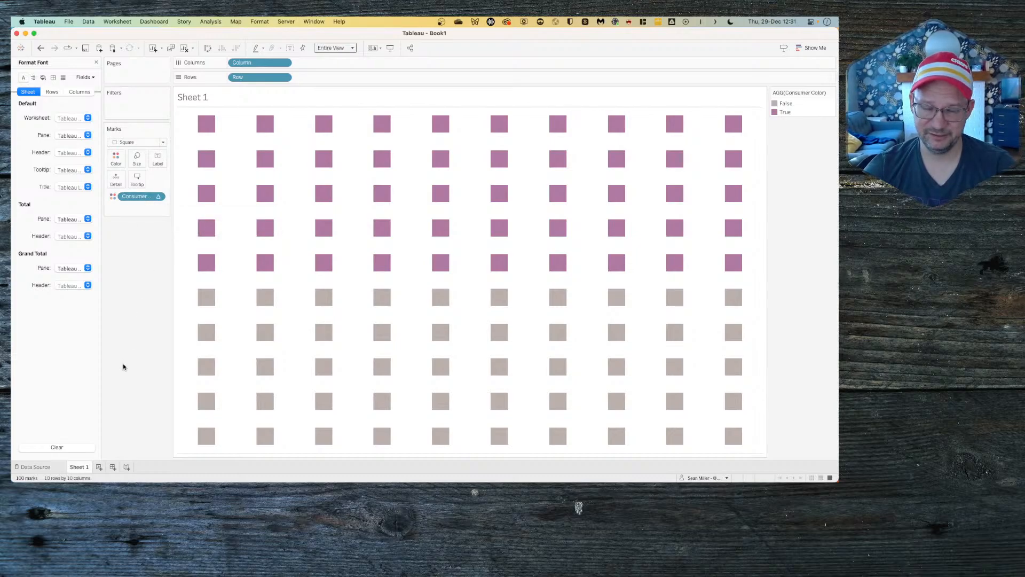
Step: Rename the worksheet to "Consumer"
{"action": "double_click", "coordinate": [86, 467]}
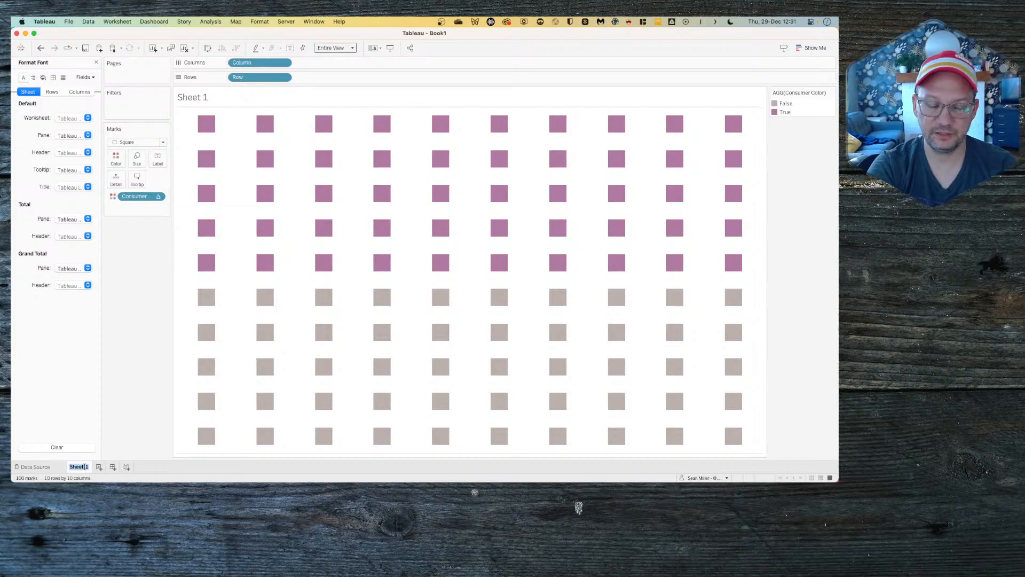
{"action": "type", "text": "Consumer"}
{"action": "key", "text": "Return"}
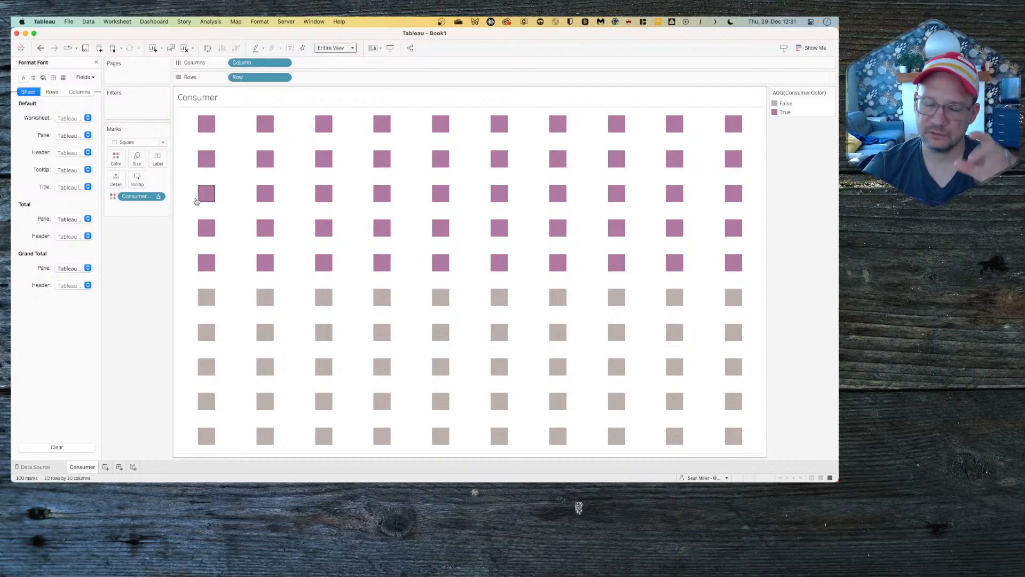
Step: Set the worksheet's row divider pane border to None and open the line formatting settings
{"action": "right_click", "coordinate": [235, 172]}
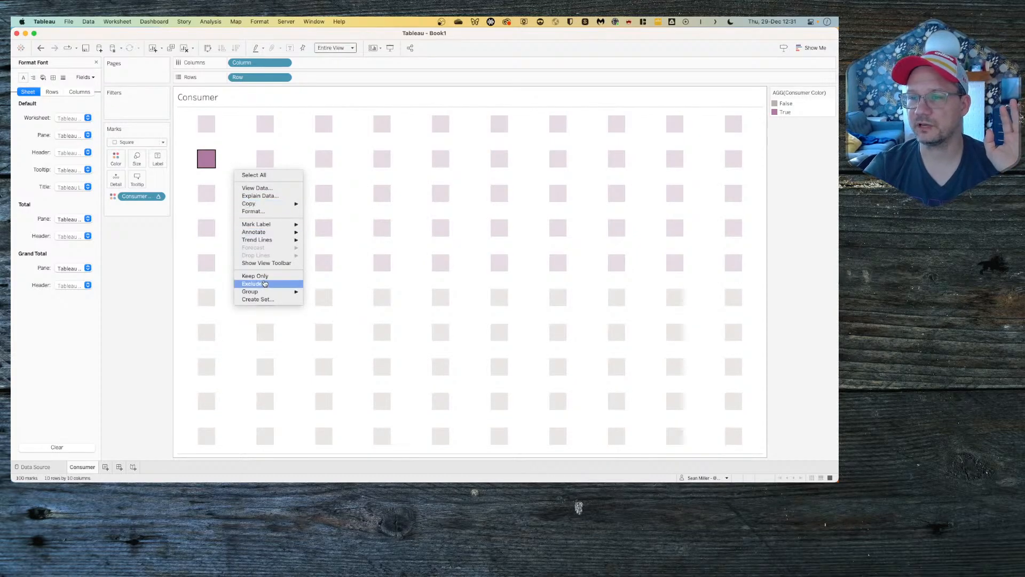
{"action": "left_click", "coordinate": [220, 161]}
{"action": "right_click", "coordinate": [231, 157]}
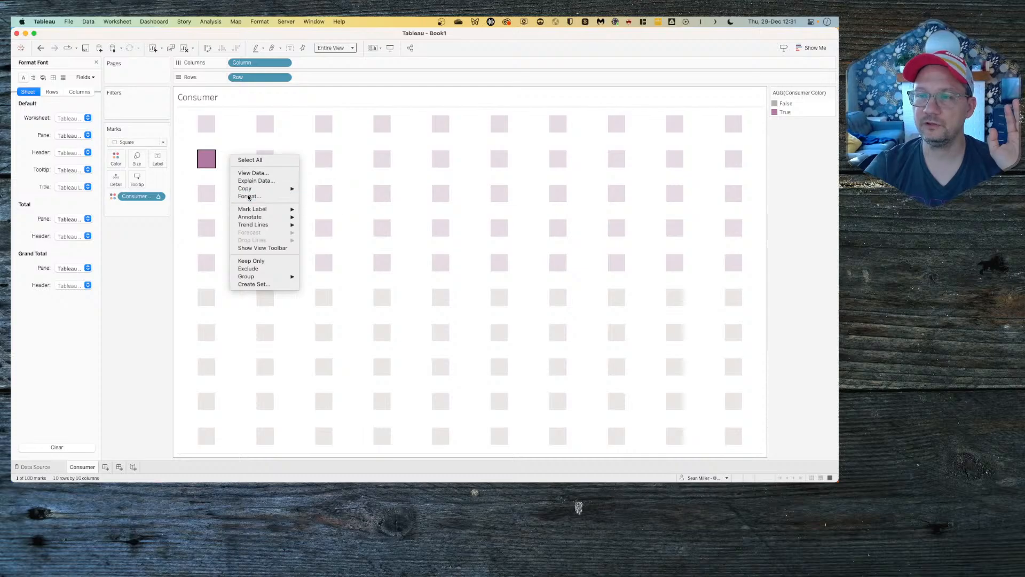
{"action": "key", "text": "Escape"}
{"action": "left_click", "coordinate": [53, 78]}
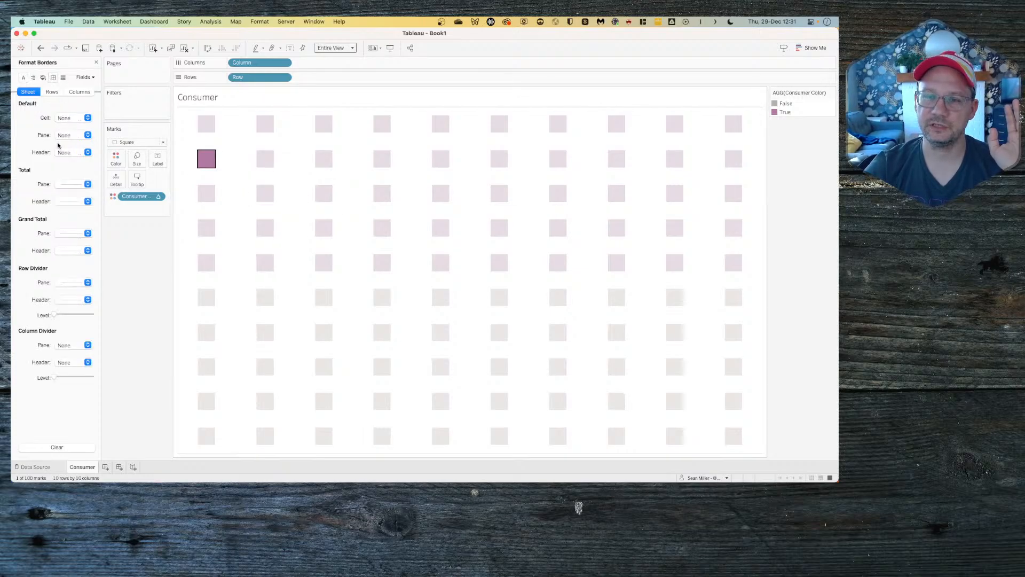
{"action": "left_click", "coordinate": [69, 299]}
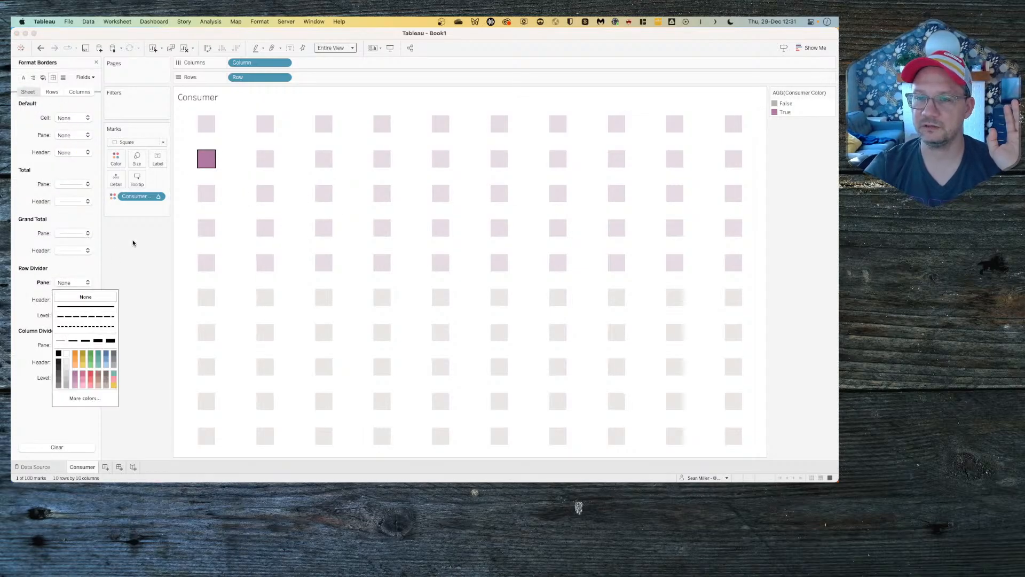
{"action": "left_click", "coordinate": [69, 297]}
{"action": "left_click", "coordinate": [63, 77]}
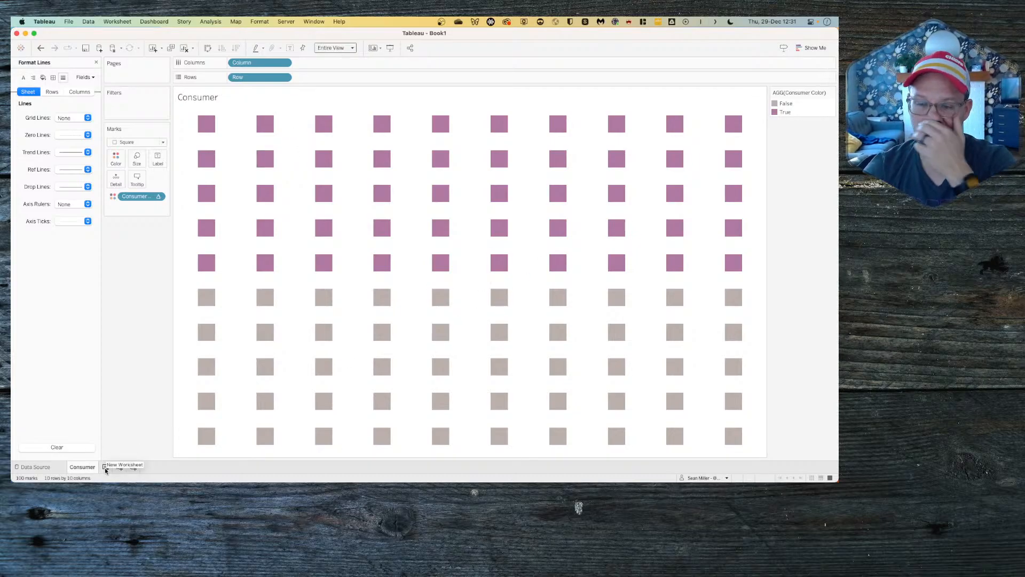
Step: Duplicate the Consumer worksheet, and duplicate the Consumer % and Consumer Color calculated fields together
{"action": "right_click", "coordinate": [84, 467]}
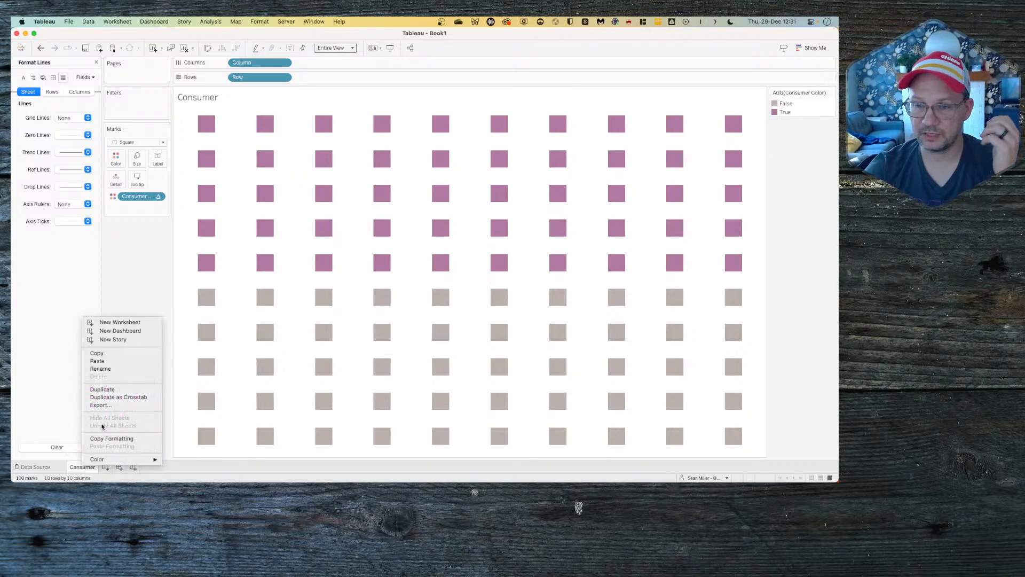
{"action": "left_click", "coordinate": [109, 390]}
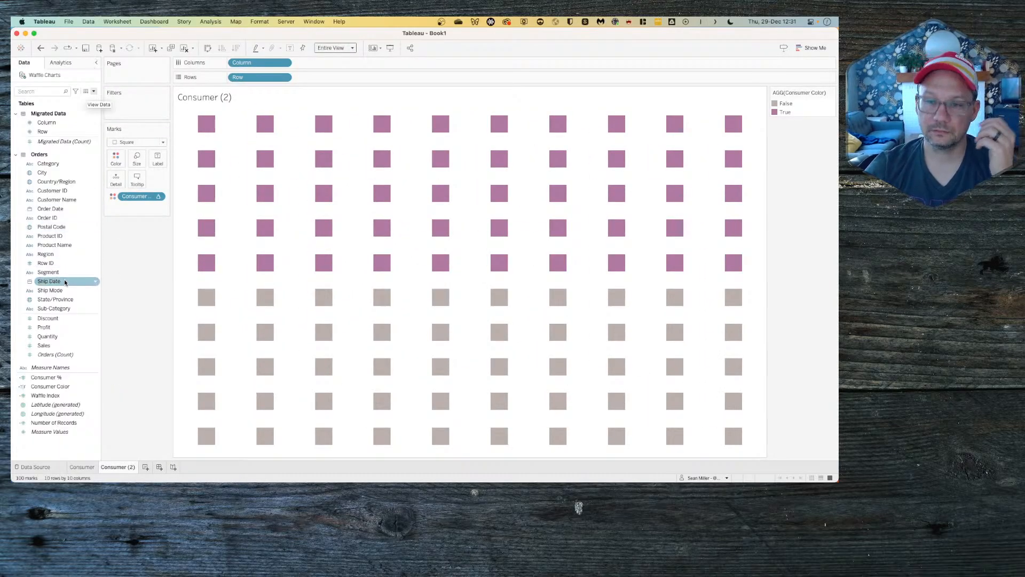
{"action": "left_click", "coordinate": [51, 379]}
{"action": "left_click", "coordinate": [47, 389], "text": "super"}
{"action": "right_click", "coordinate": [48, 389]}
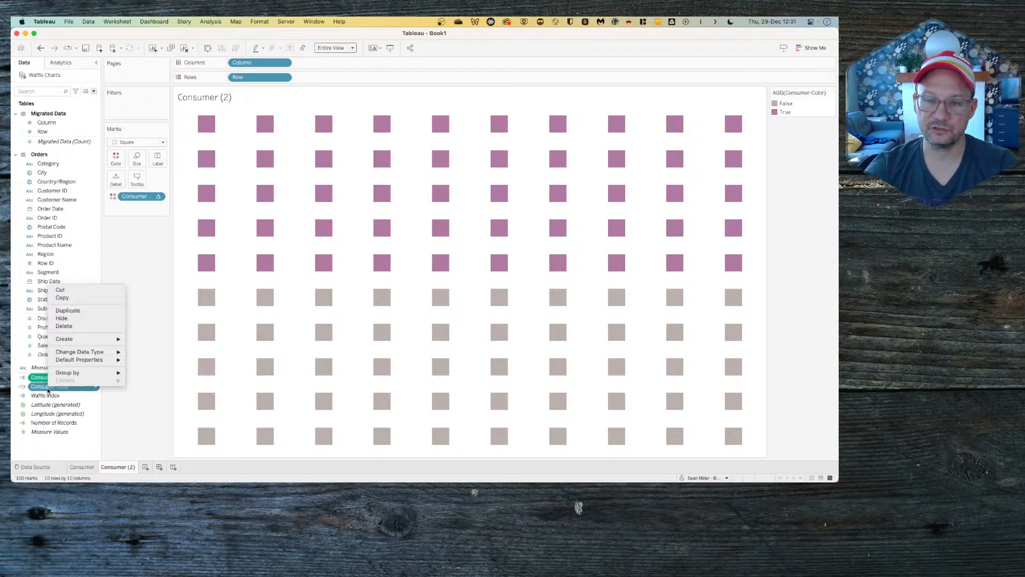
{"action": "left_click", "coordinate": [77, 316]}
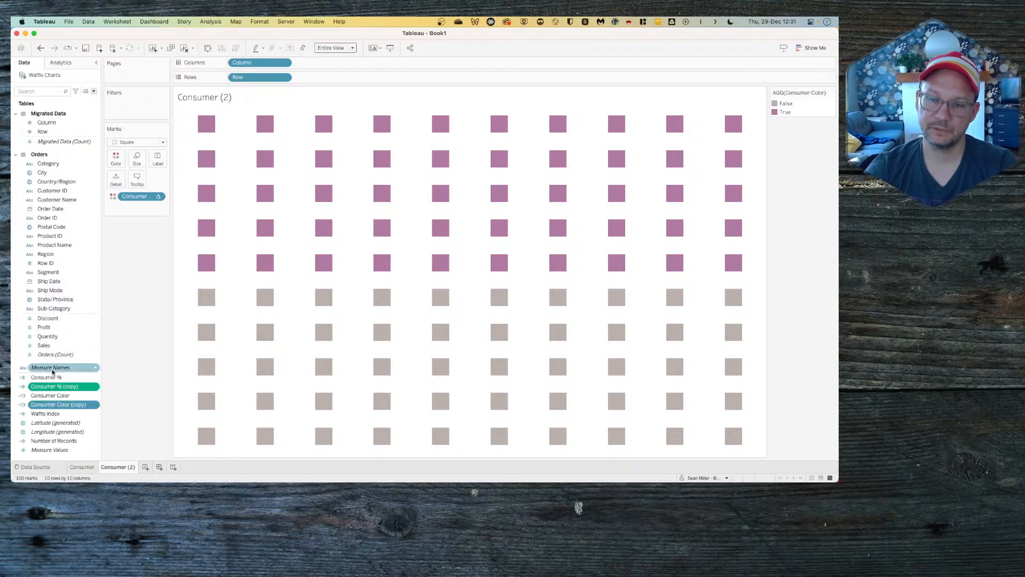
Step: Open the Consumer % copy for editing and rename the calculation "Corporate %"
{"action": "left_click", "coordinate": [52, 386]}
{"action": "right_click", "coordinate": [51, 388]}
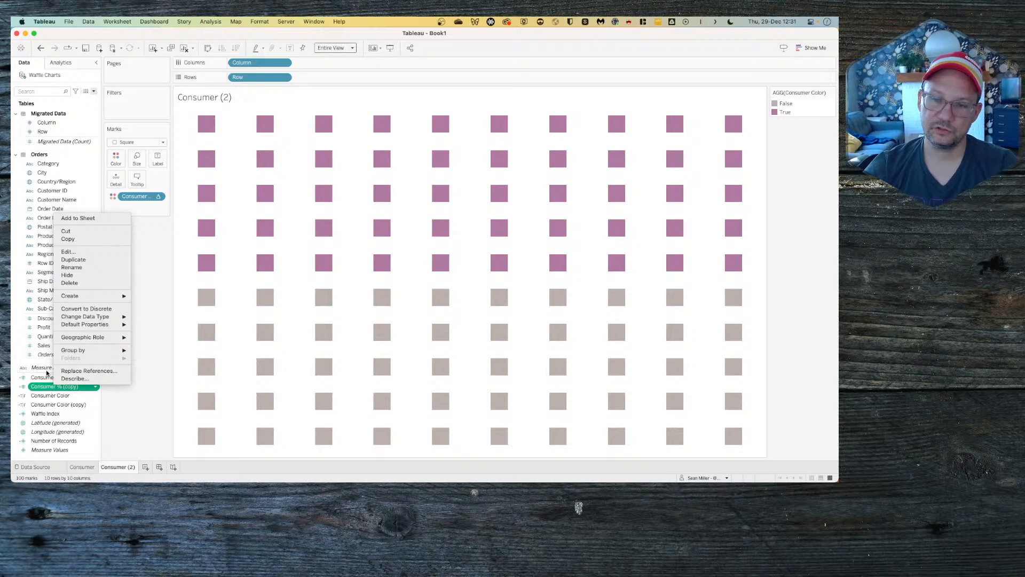
{"action": "left_click", "coordinate": [68, 251]}
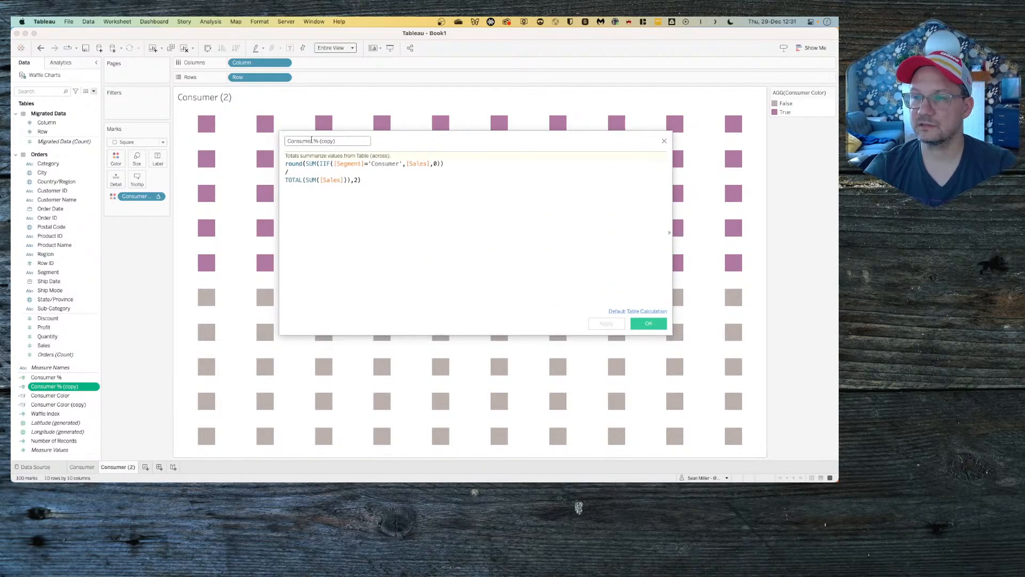
{"action": "left_click_drag", "start_coordinate": [314, 141], "coordinate": [258, 137]}
{"action": "type", "text": "Corporate"}
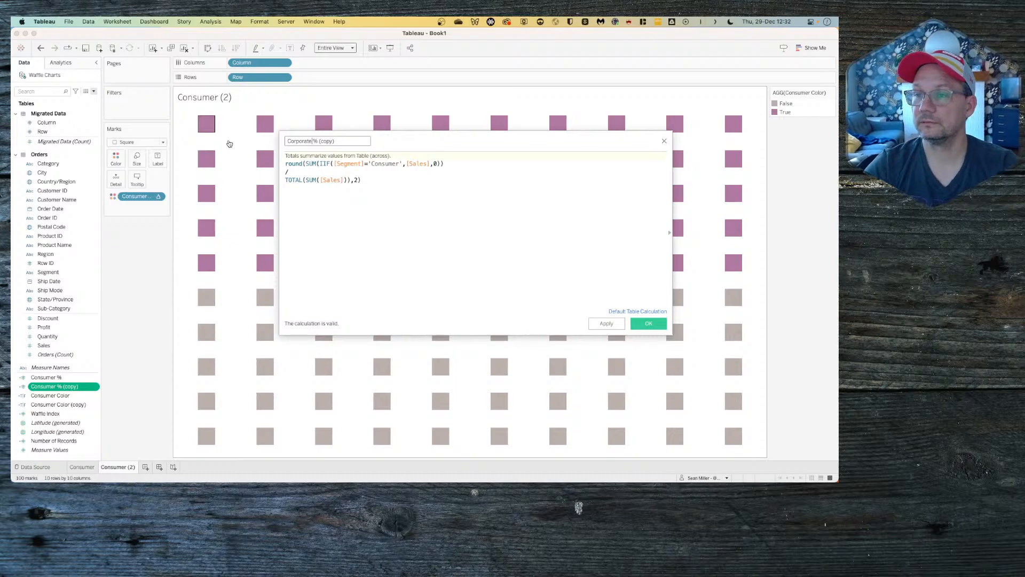
{"action": "left_click_drag", "start_coordinate": [319, 141], "coordinate": [350, 140]}
{"action": "key", "text": "BackSpace"}
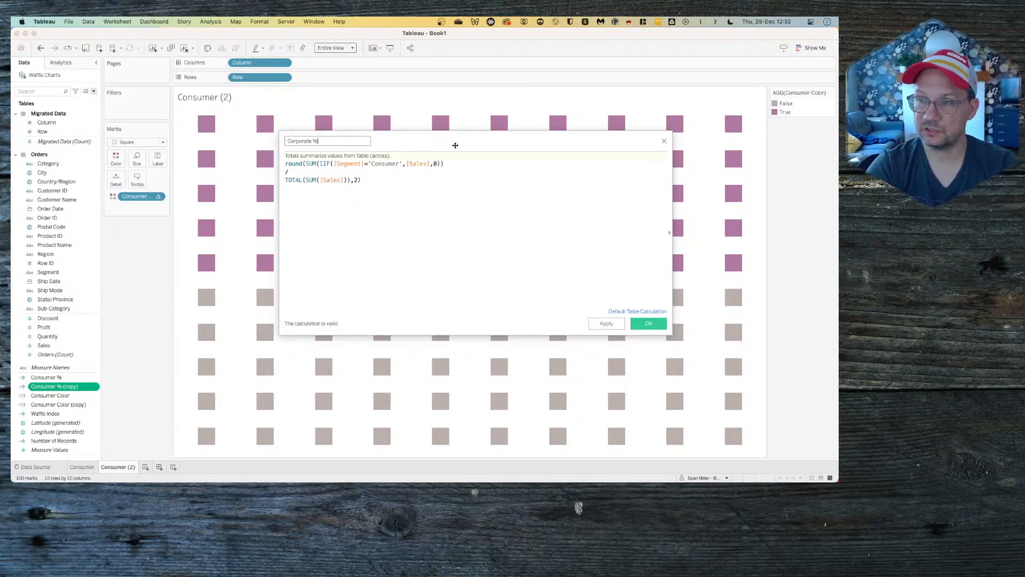
Step: Change the segment tested in the Corporate % formula to 'Corporate' and save the calculation
{"action": "left_click_drag", "start_coordinate": [399, 163], "coordinate": [377, 164]}
{"action": "type", "text": "rp"}
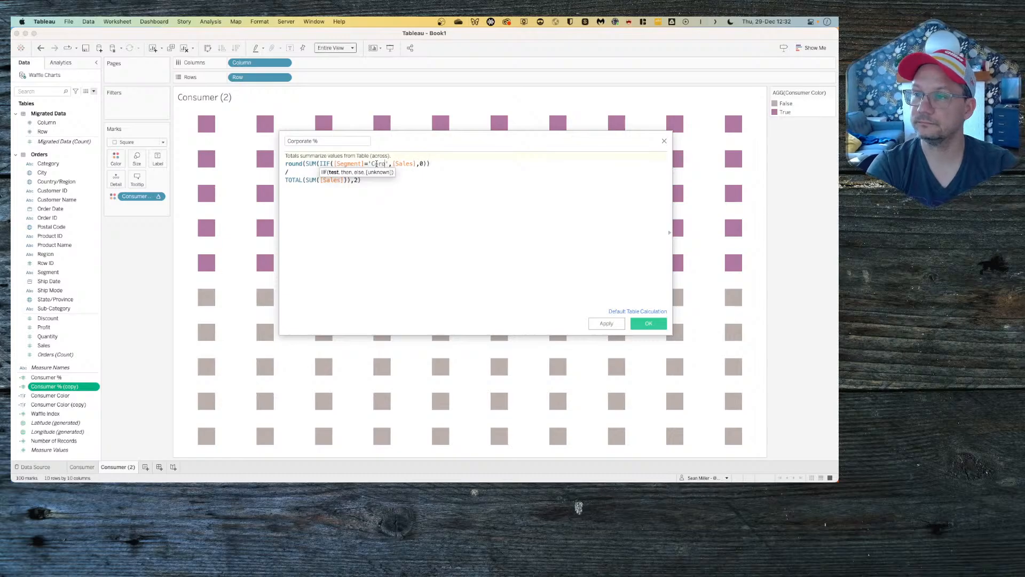
{"action": "type", "text": "orate"}
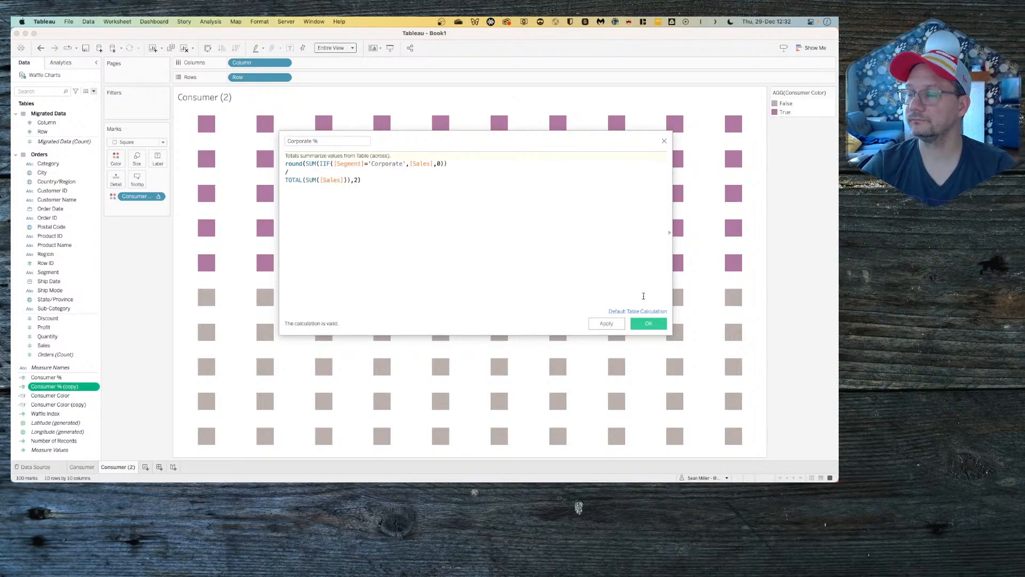
{"action": "left_click", "coordinate": [646, 324]}
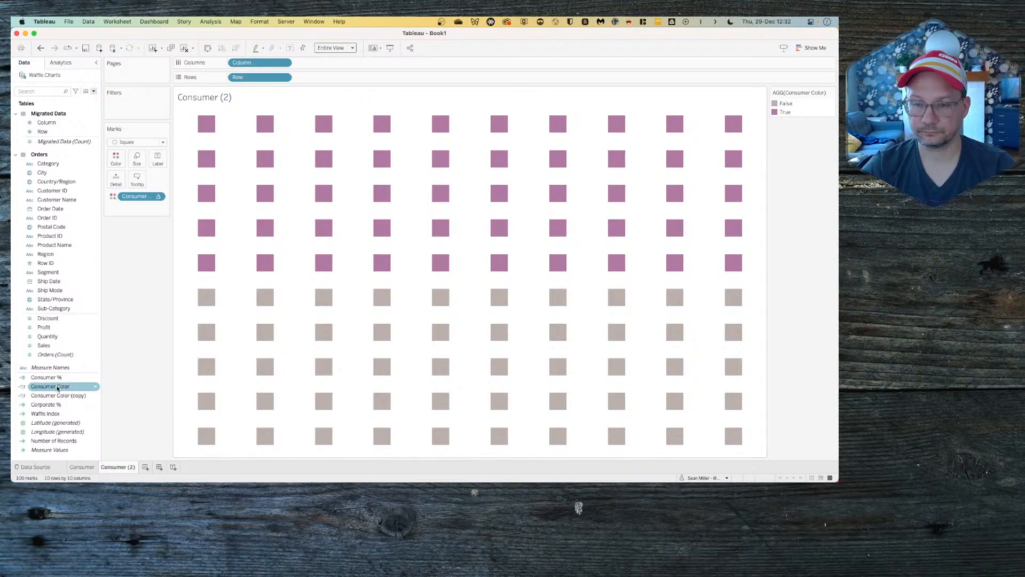
Step: Open the Consumer Color copy for editing and rename the calculation "Corporate Color"
{"action": "right_click", "coordinate": [51, 395]}
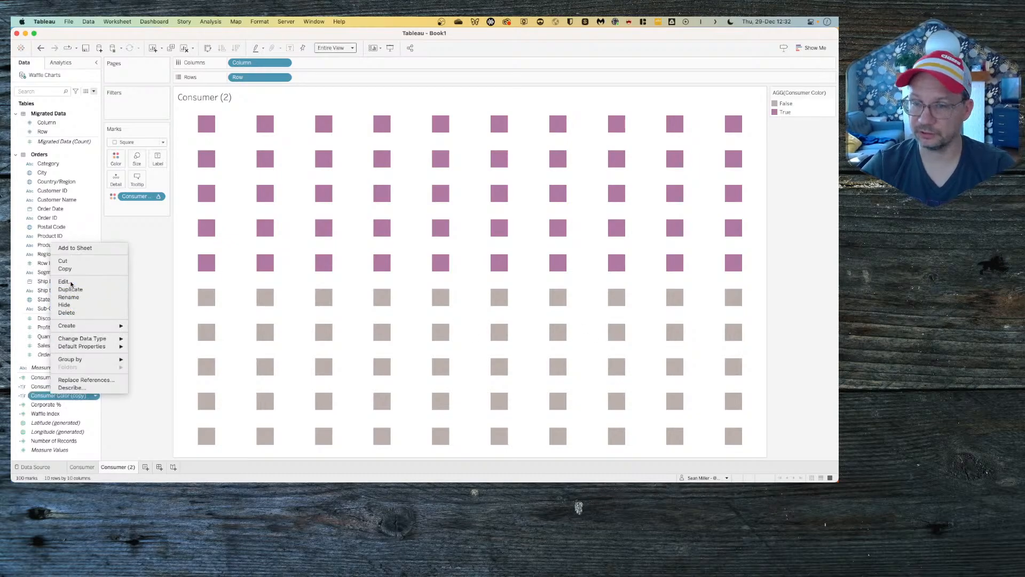
{"action": "left_click", "coordinate": [64, 282]}
{"action": "double_click", "coordinate": [310, 142]}
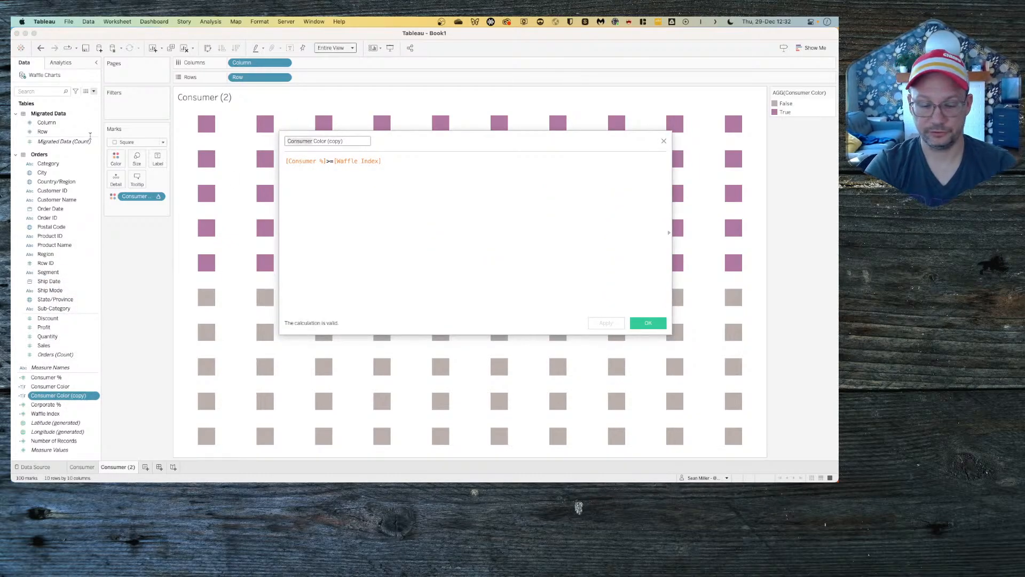
{"action": "type", "text": "Corporate"}
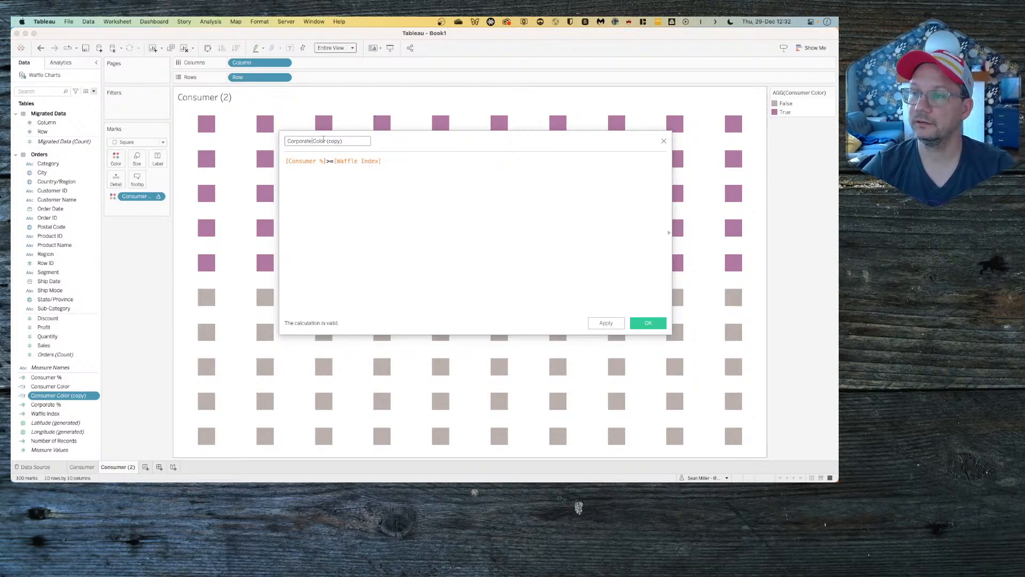
{"action": "left_click_drag", "start_coordinate": [326, 141], "coordinate": [485, 147]}
{"action": "key", "text": "BackSpace"}
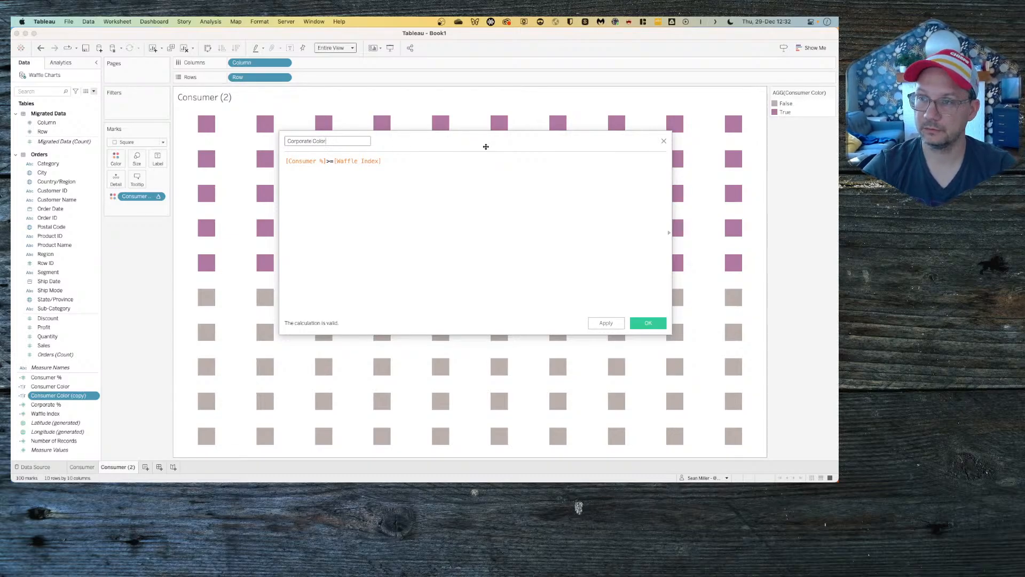
Step: Change the Corporate Color formula to [Corporate %]>=[Waffle Index] and save the calculation
{"action": "left_click_drag", "start_coordinate": [316, 161], "coordinate": [297, 161]}
{"action": "type", "text": "or"}
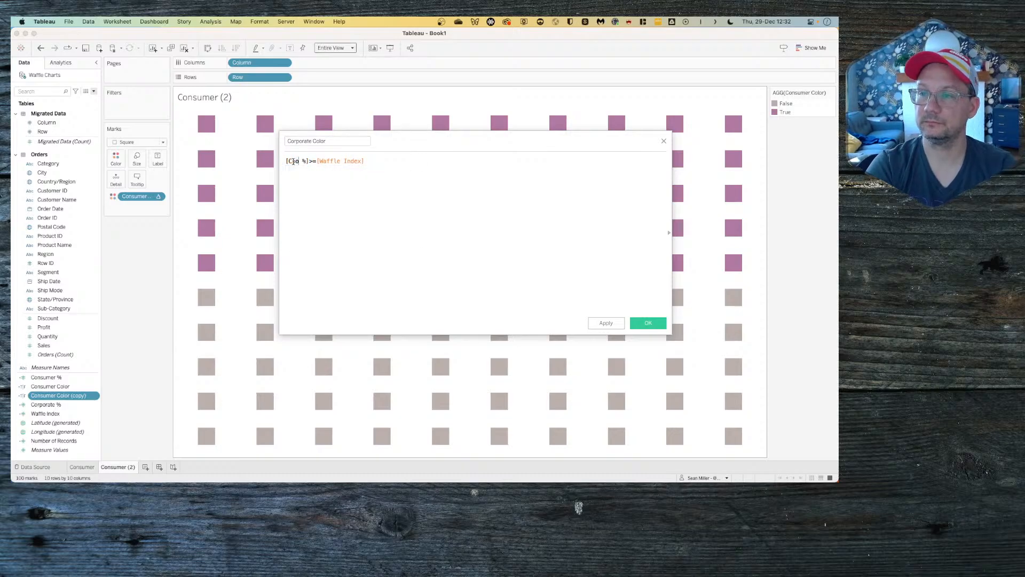
{"action": "type", "text": "p"}
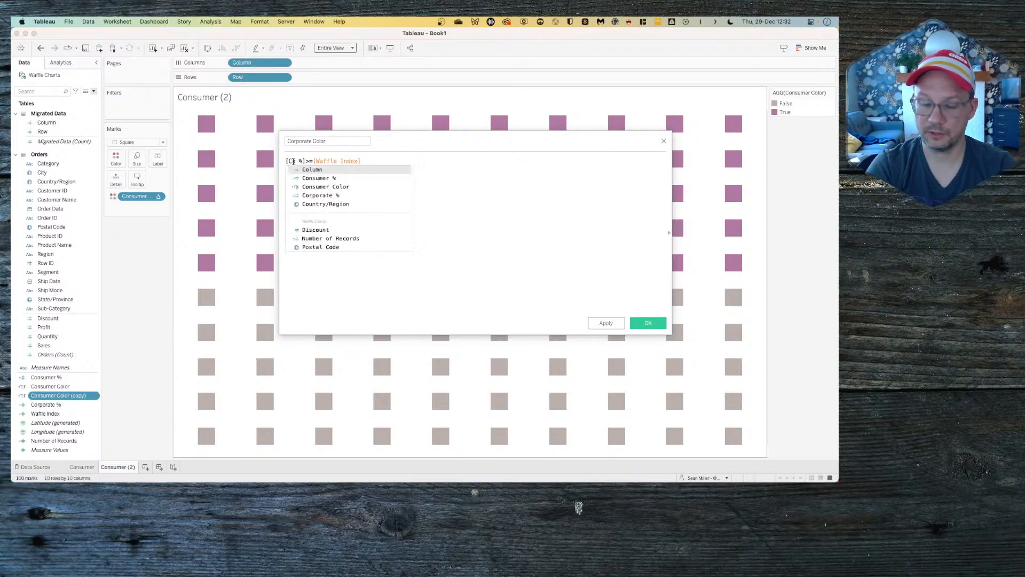
{"action": "key", "text": "BackSpace"}
{"action": "type", "text": "r"}
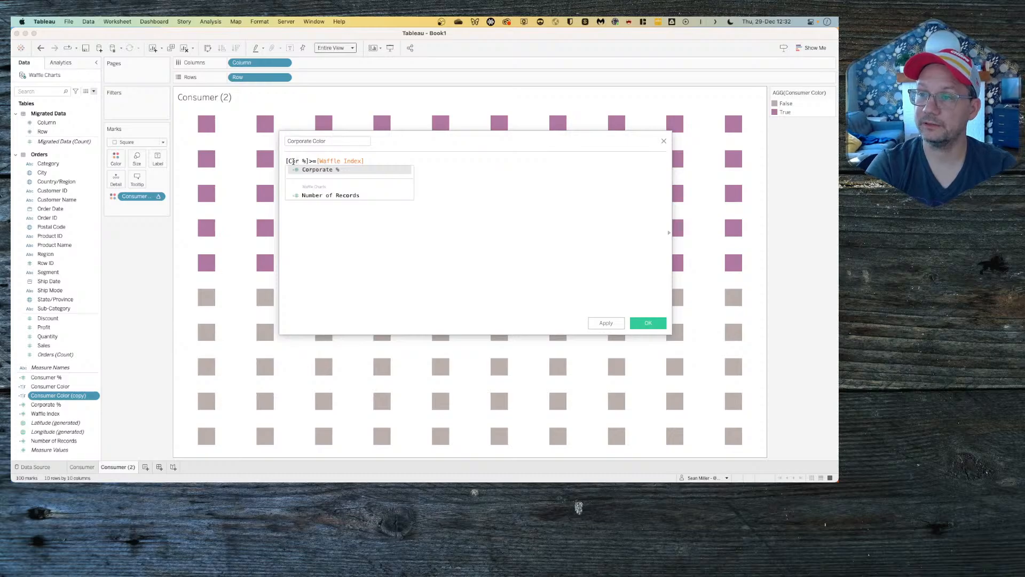
{"action": "key", "text": "Return"}
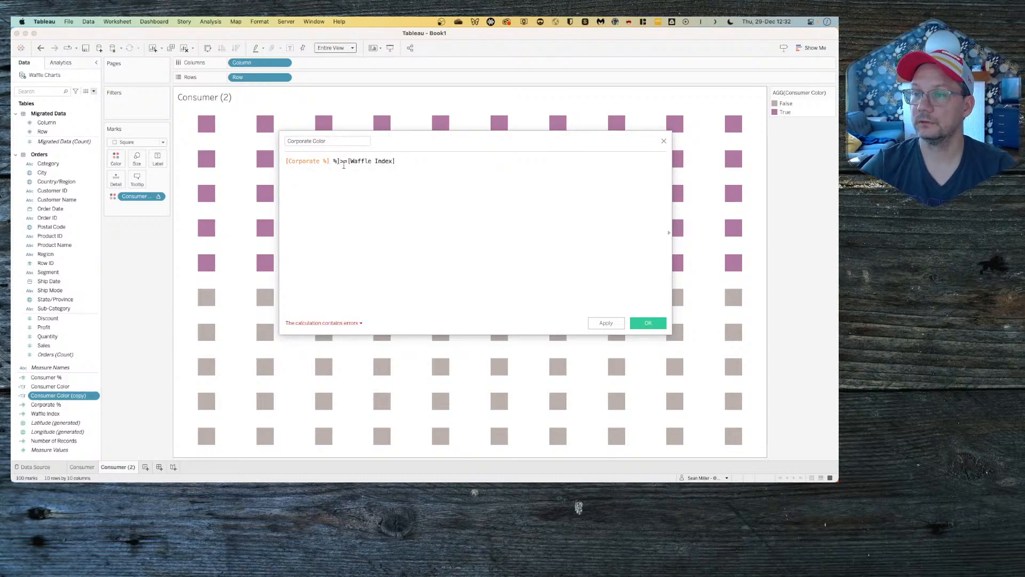
{"action": "key", "text": "Delete"}
{"action": "key", "text": "Delete"}
{"action": "key", "text": "Delete"}
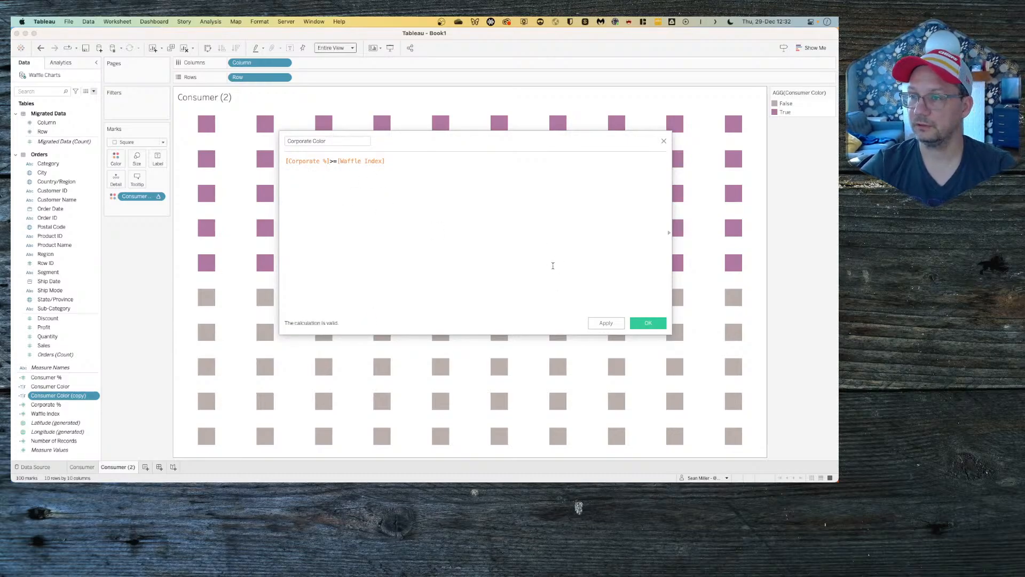
{"action": "left_click", "coordinate": [633, 323]}
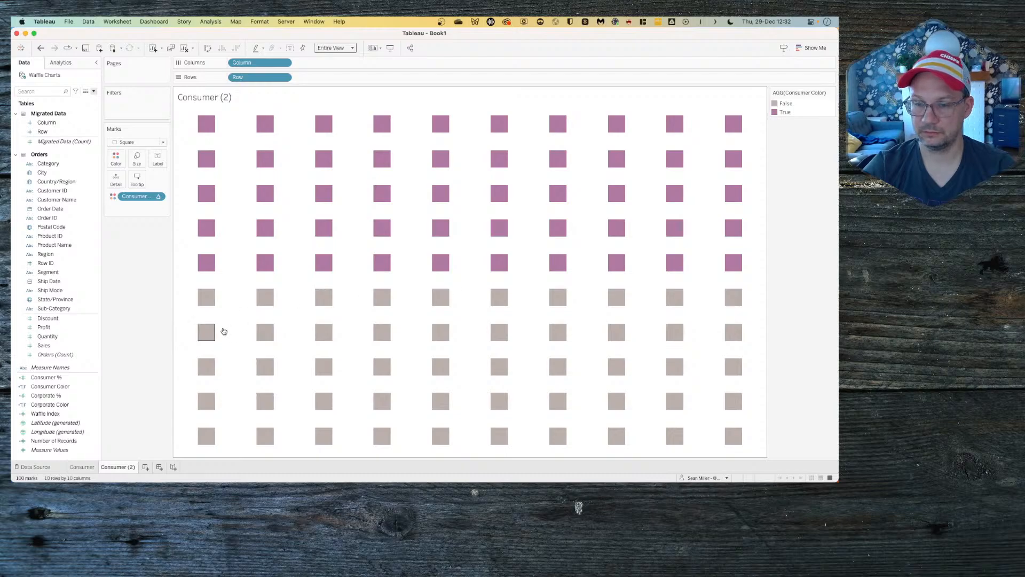
Step: Rename the duplicated worksheet to "Corporate"
{"action": "double_click", "coordinate": [119, 466]}
{"action": "type", "text": "Corporate"}
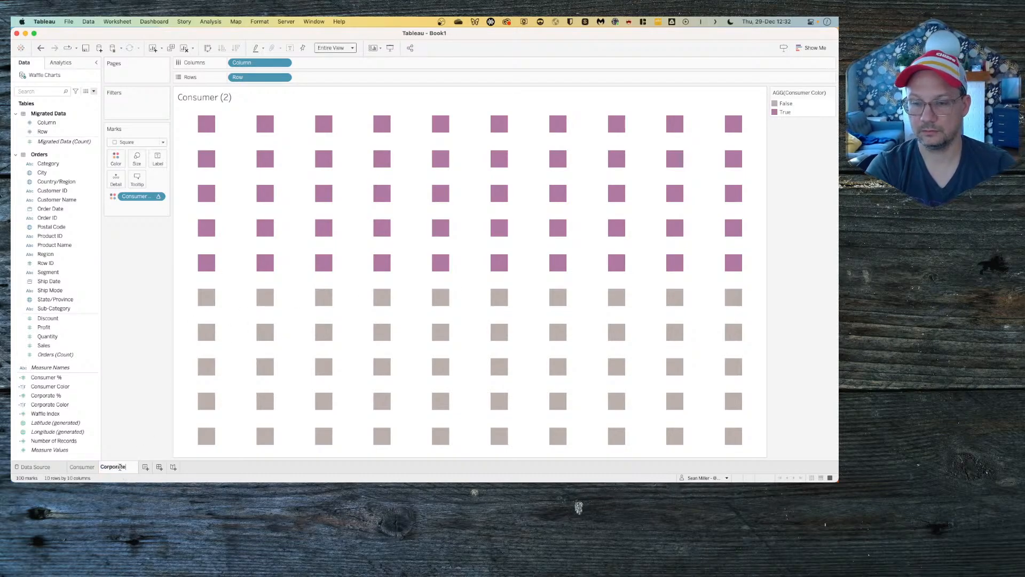
{"action": "key", "text": "Return"}
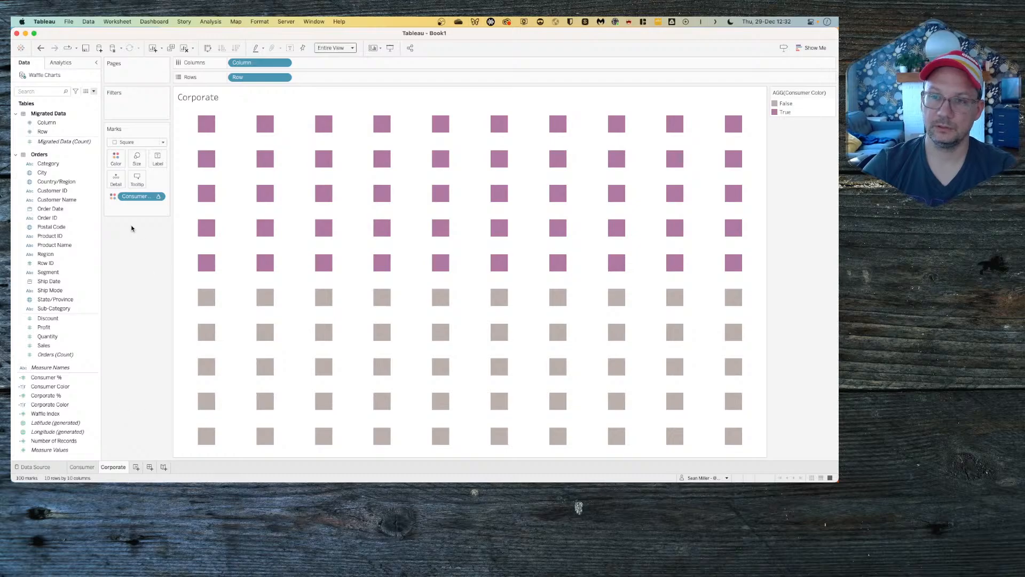
{"action": "double_click", "coordinate": [139, 197]}
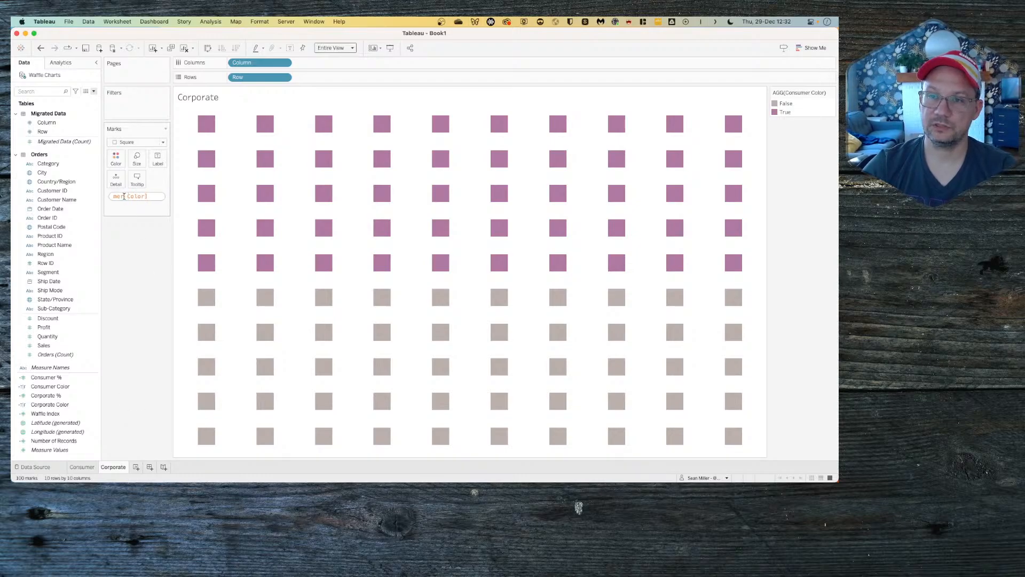
{"action": "double_click", "coordinate": [121, 196]}
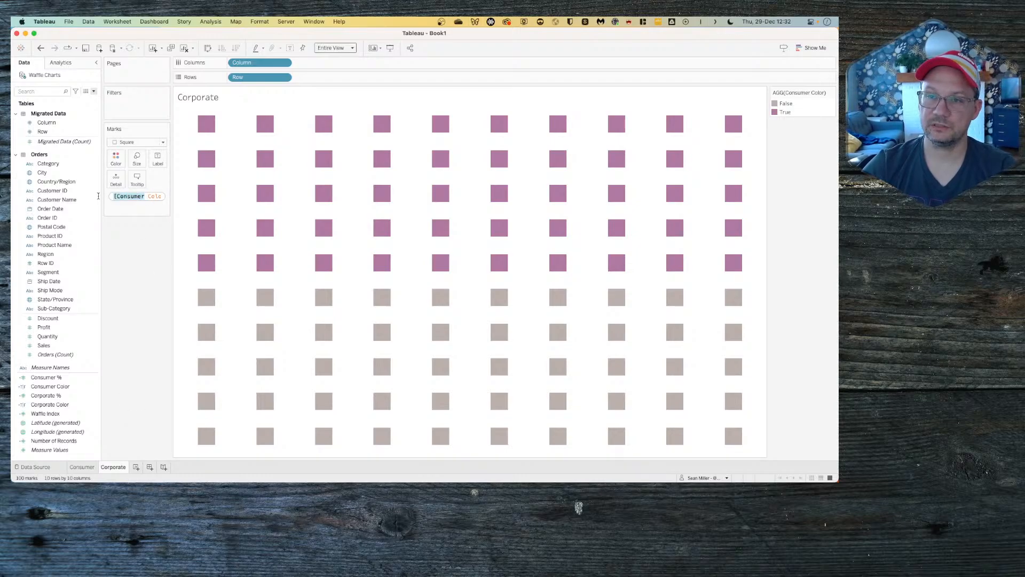
{"action": "left_click", "coordinate": [128, 286]}
Step: Try replacing Consumer Color with Corporate Color on the marks' color by editing the field in place, and undo the replacement
{"action": "double_click", "coordinate": [135, 197]}
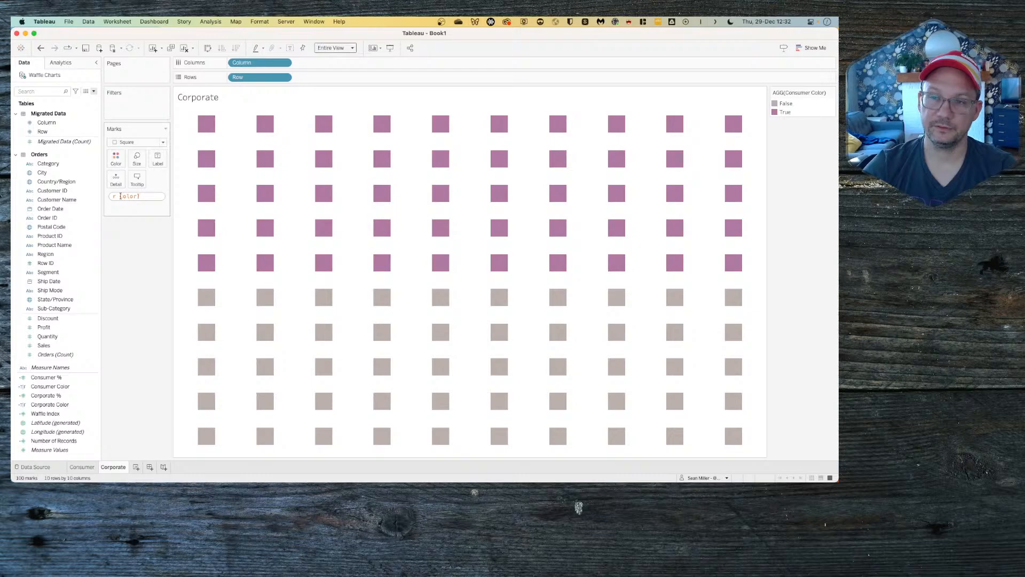
{"action": "double_click", "coordinate": [117, 196]}
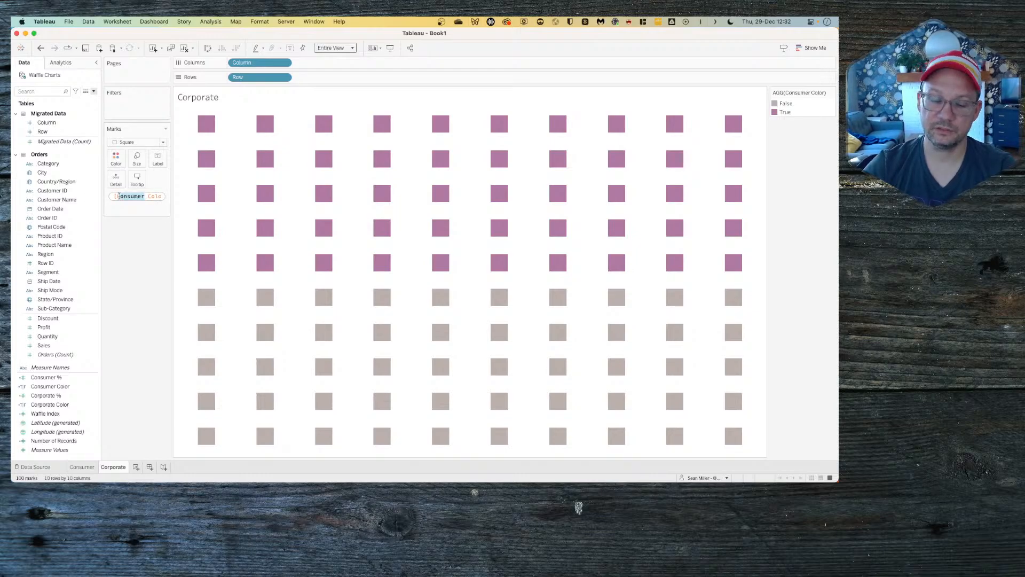
{"action": "type", "text": "Cor"}
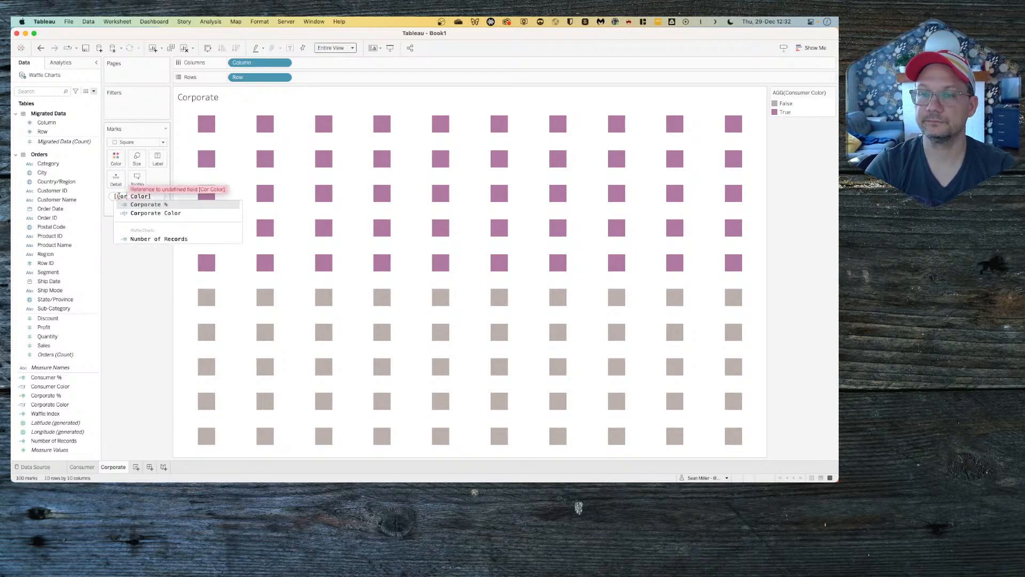
{"action": "key", "text": "Return"}
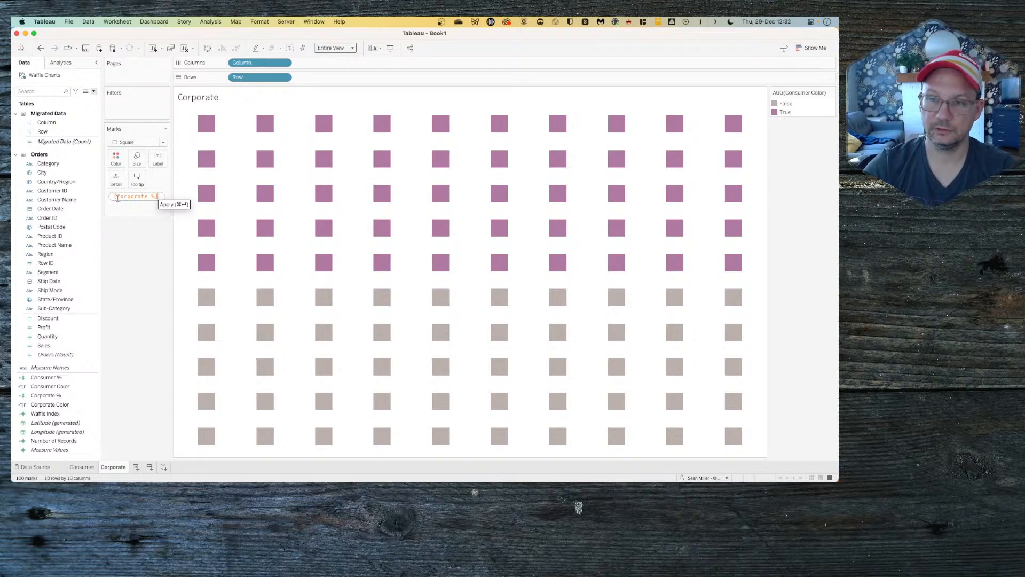
{"action": "double_click", "coordinate": [117, 196]}
{"action": "type", "text": "cor"}
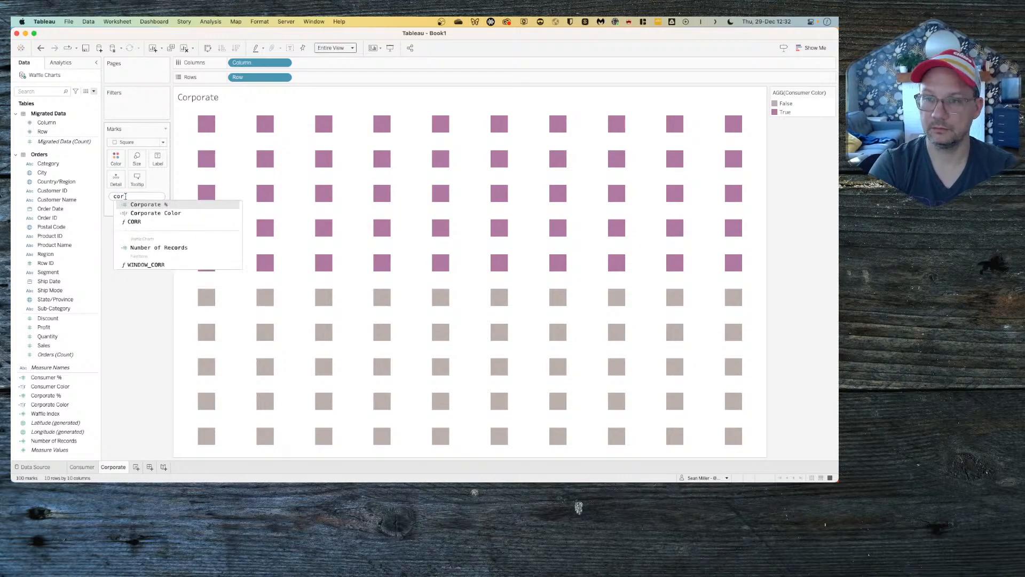
{"action": "key", "text": "Down"}
{"action": "key", "text": "Return"}
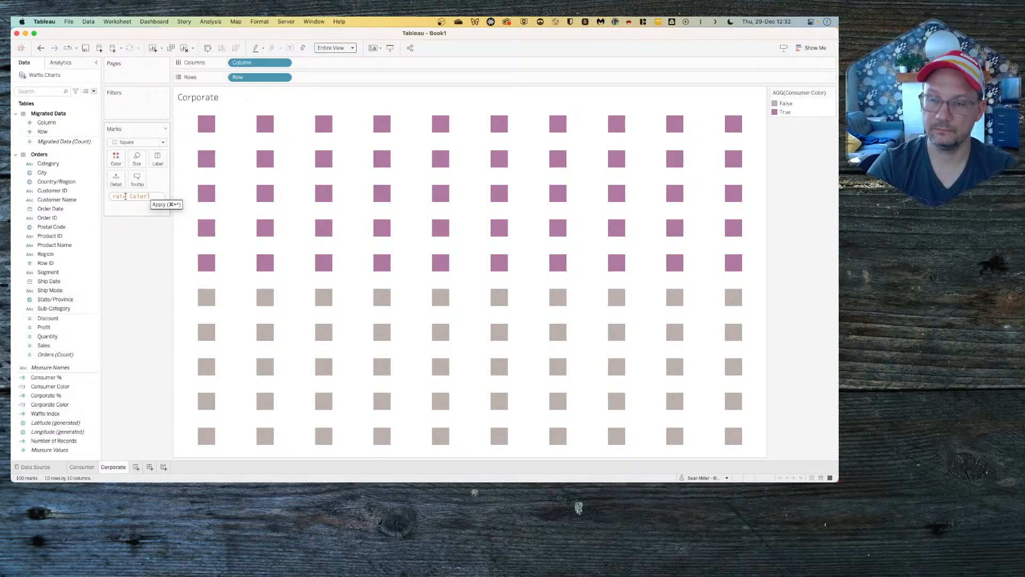
{"action": "key", "text": "Return"}
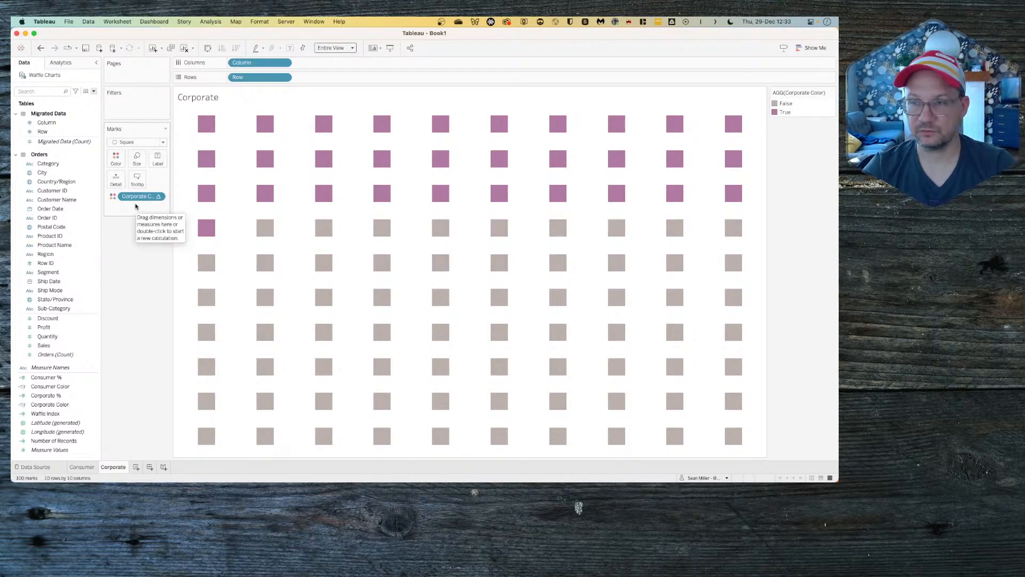
{"action": "key", "text": "super+z"}
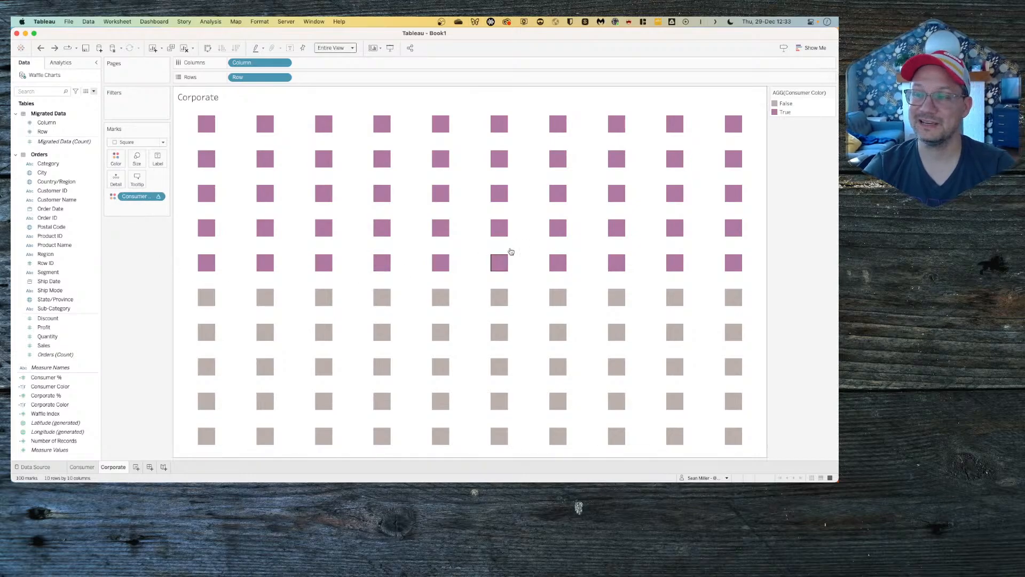
Step: Try swapping Consumer Color for the Corporate Color field from the data source on the marks' color, and undo the swap
{"action": "left_click", "coordinate": [92, 404]}
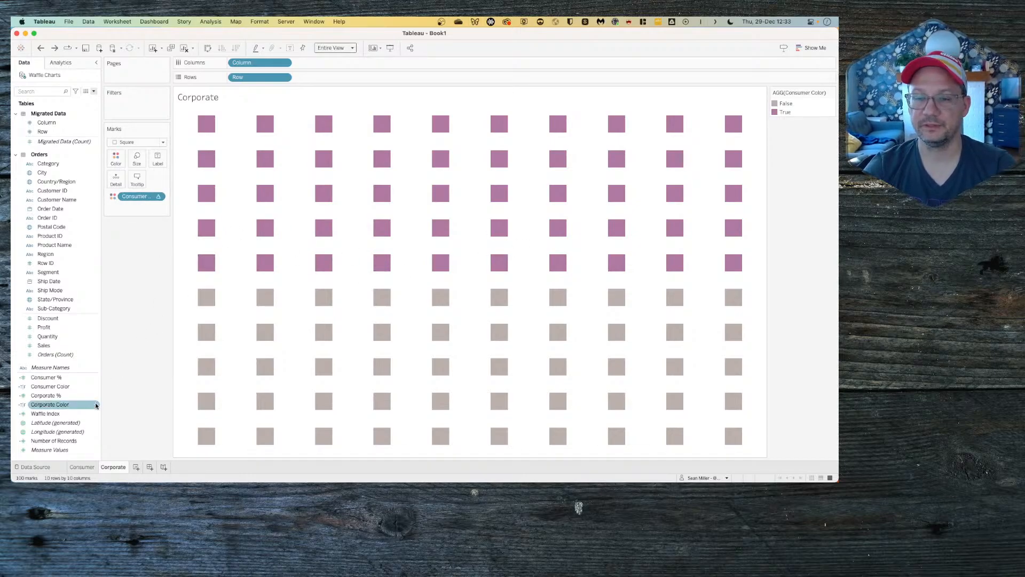
{"action": "left_click", "coordinate": [53, 386]}
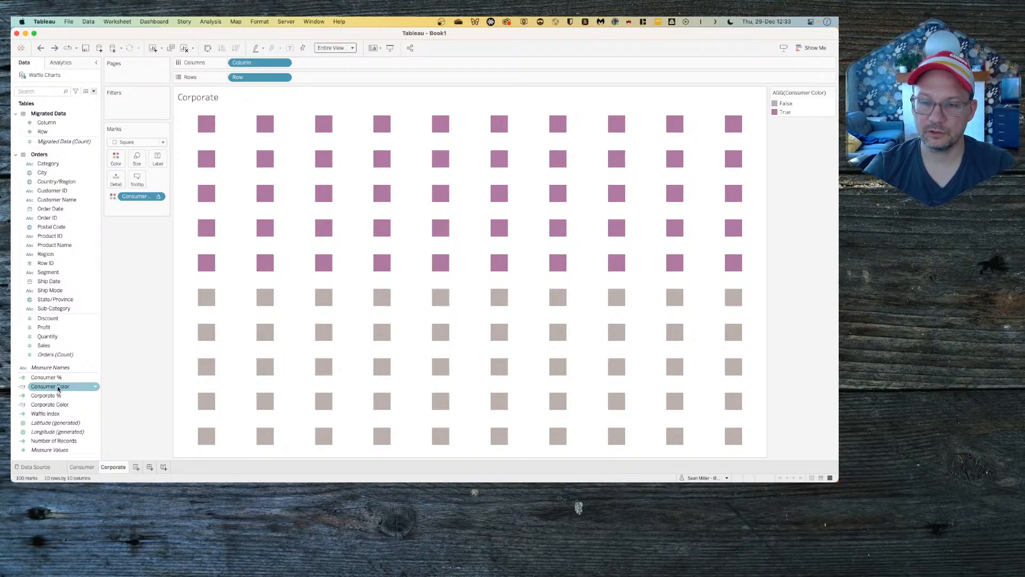
{"action": "left_click", "coordinate": [65, 406]}
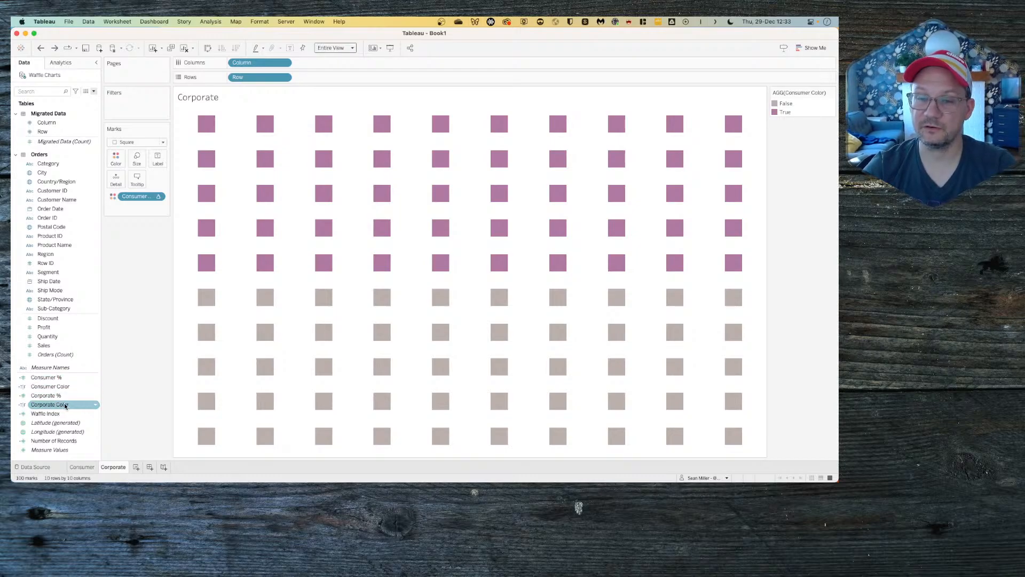
{"action": "left_click_drag", "start_coordinate": [65, 405], "coordinate": [142, 199]}
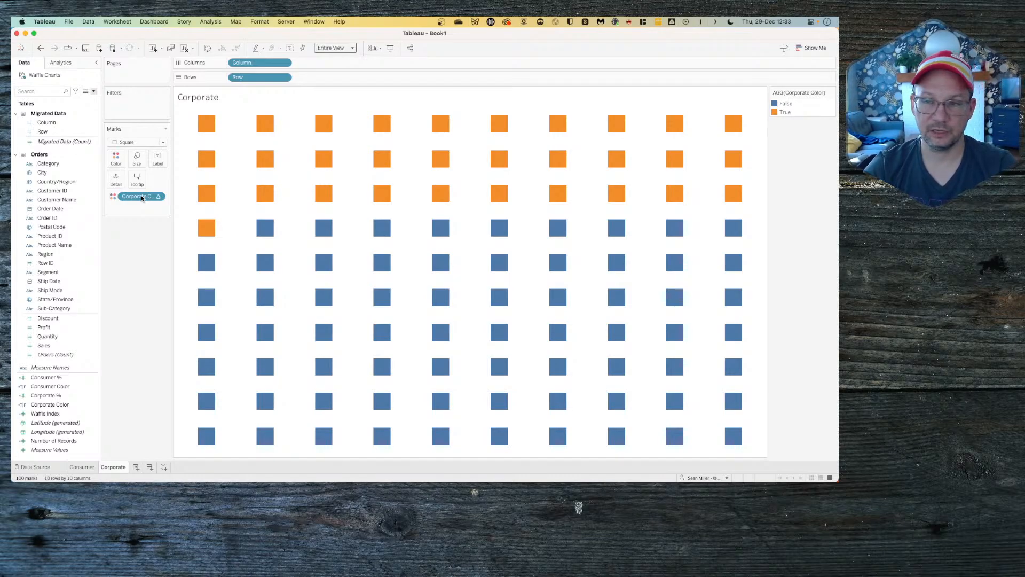
{"action": "key", "text": "super+z"}
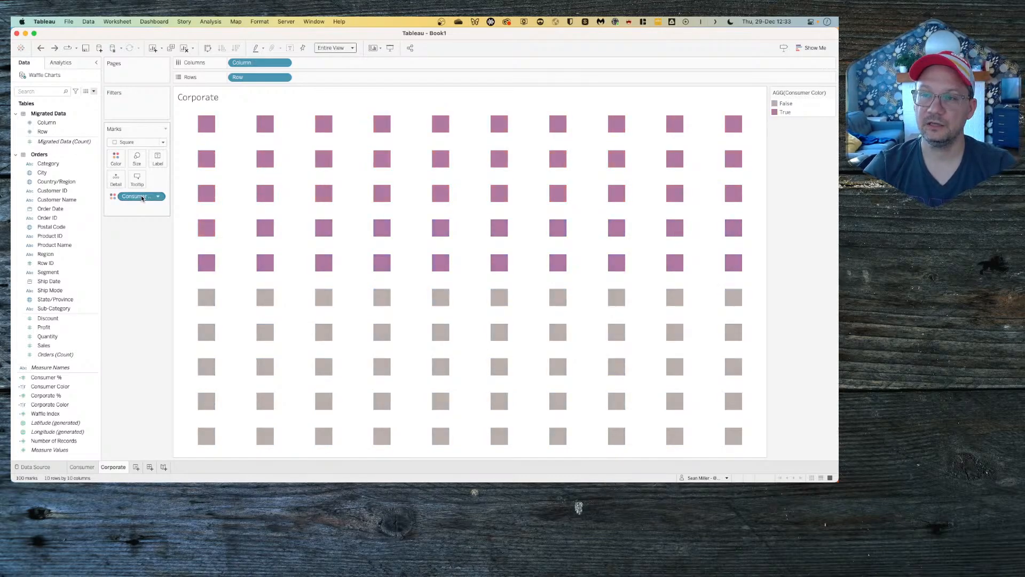
Step: Edit the Consumer Color field on the marks' color in place so that it uses Corporate Color
{"action": "double_click", "coordinate": [142, 196]}
{"action": "key", "text": "super+a"}
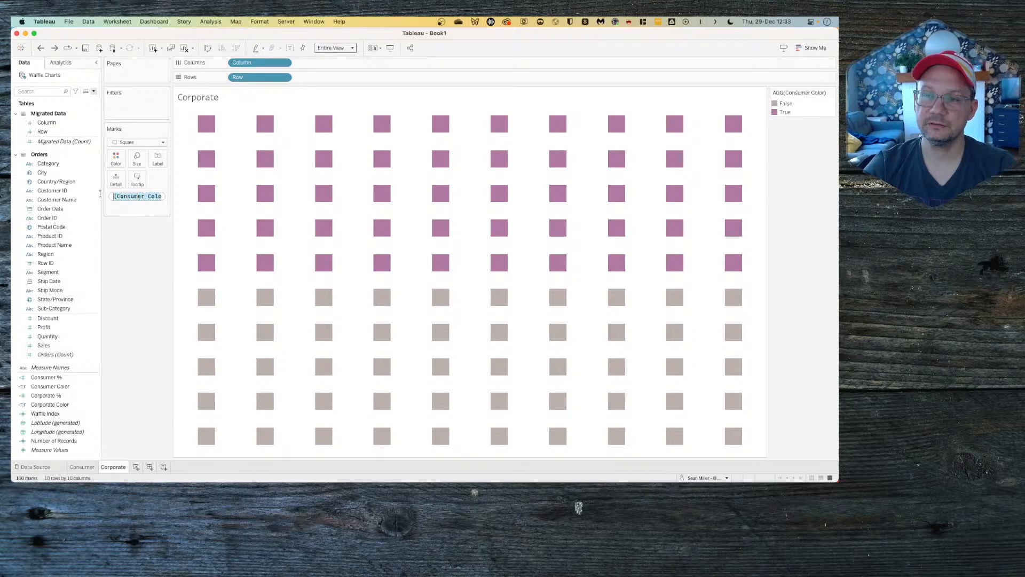
{"action": "type", "text": "corp"}
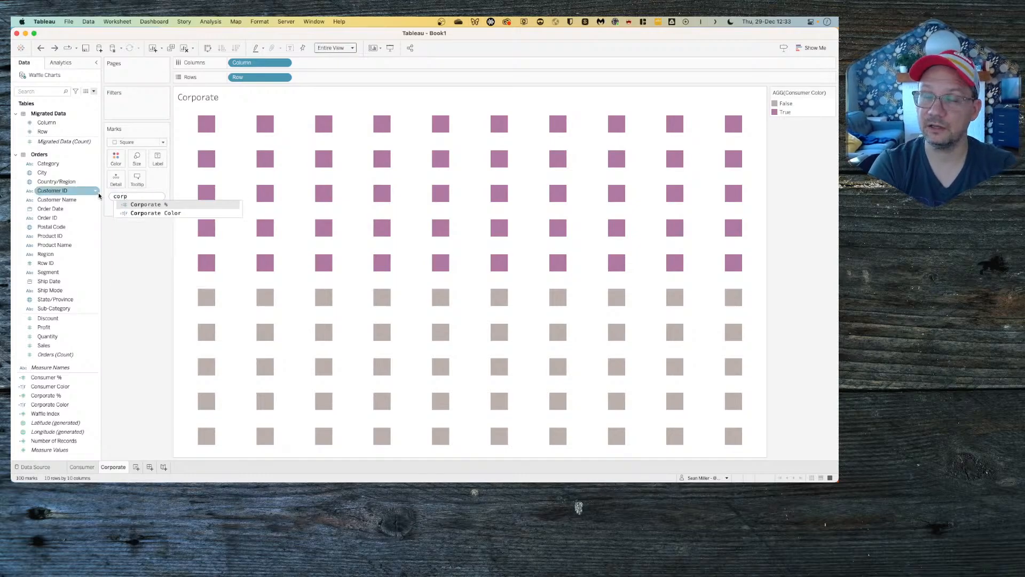
{"action": "key", "text": "Down"}
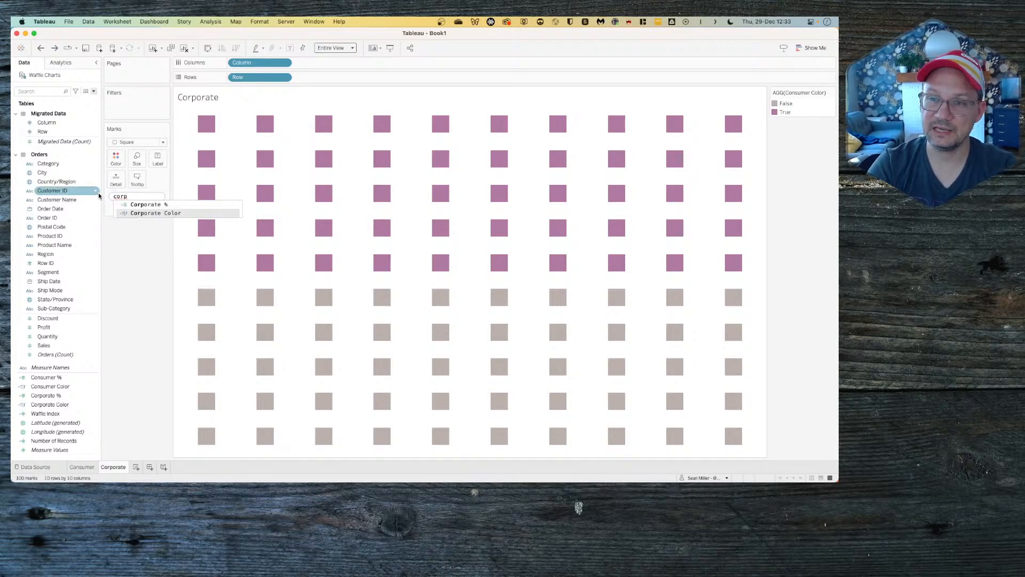
{"action": "key", "text": "Return"}
{"action": "key", "text": "Return"}
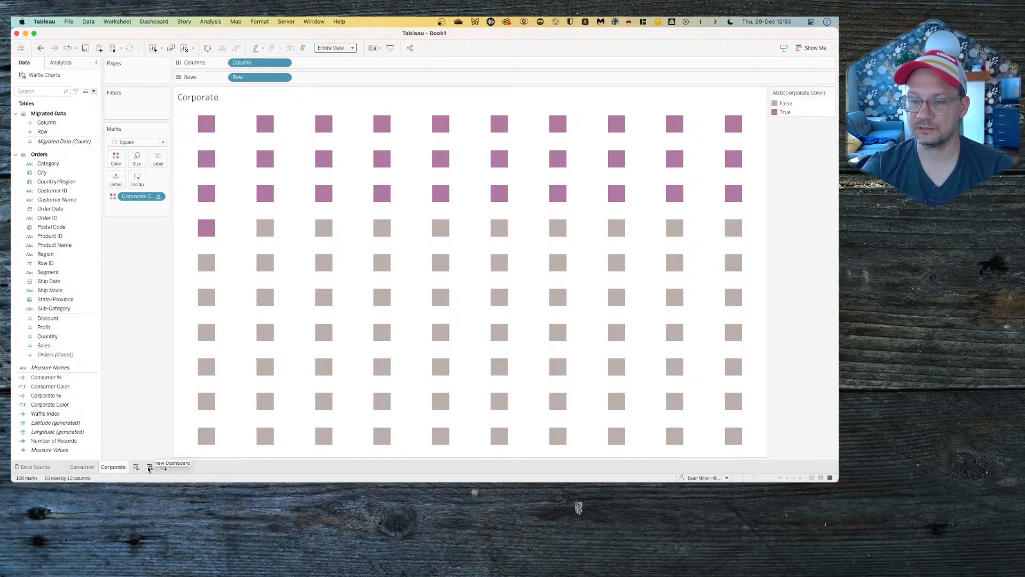
Step: Duplicate the Corporate worksheet, and duplicate the Consumer % and Consumer Color calculations together
{"action": "right_click", "coordinate": [114, 468]}
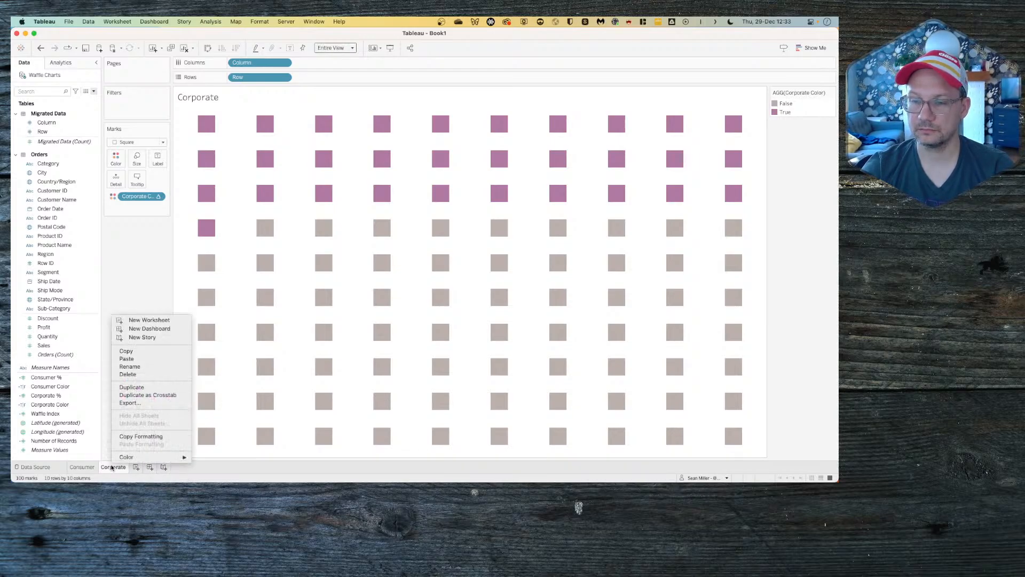
{"action": "left_click", "coordinate": [131, 387]}
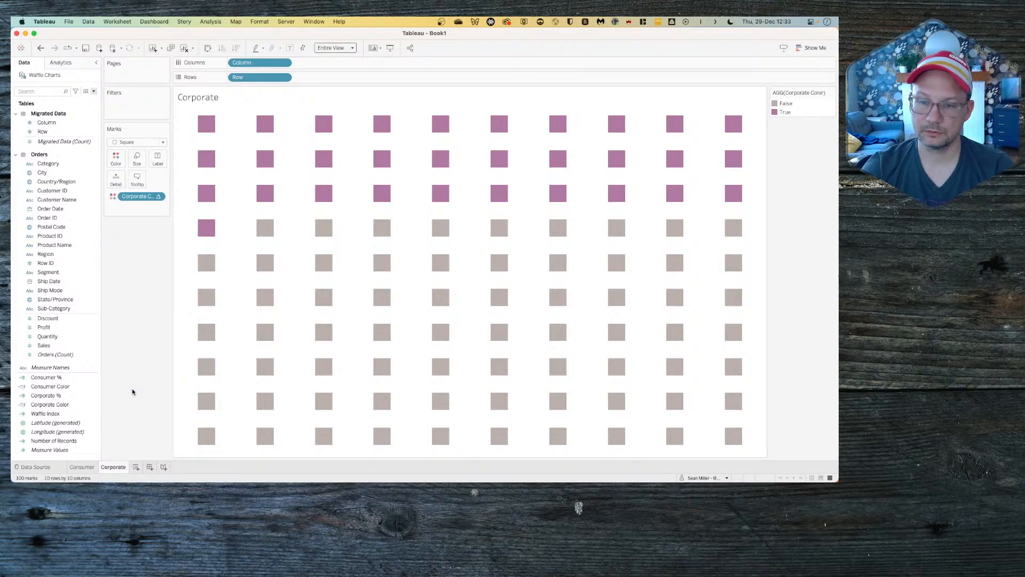
{"action": "left_click", "coordinate": [53, 378]}
{"action": "left_click", "coordinate": [51, 386], "text": "shift"}
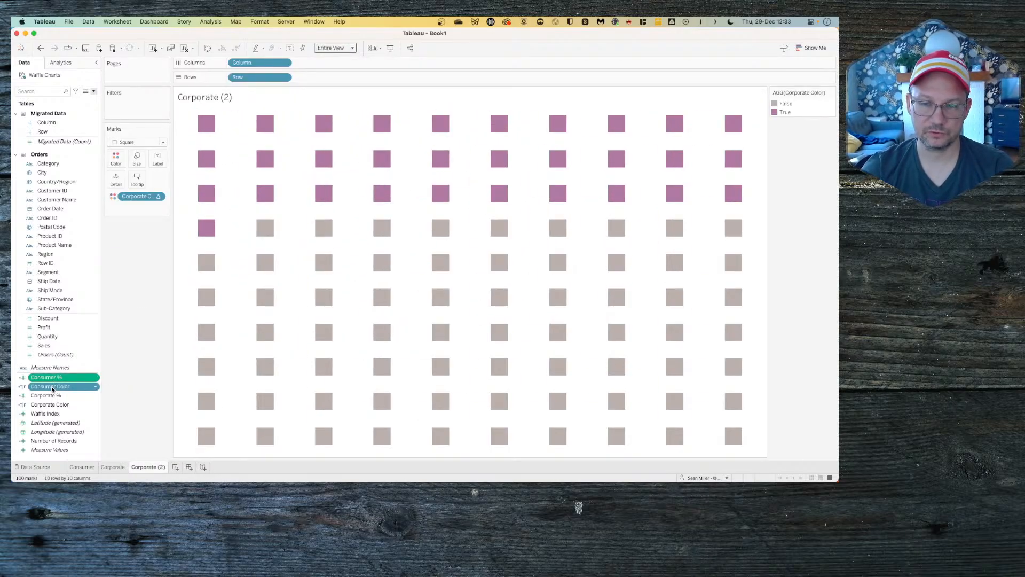
{"action": "right_click", "coordinate": [52, 386]}
{"action": "left_click", "coordinate": [72, 309]}
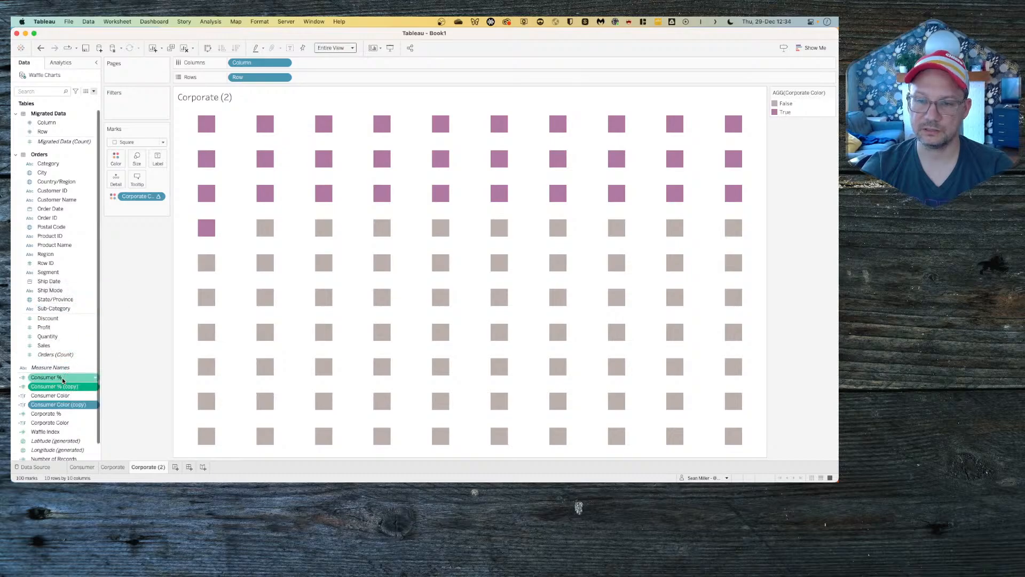
Step: Open the Consumer % copy for editing and rename the calculation "Home Office %"
{"action": "left_click", "coordinate": [60, 386]}
{"action": "right_click", "coordinate": [60, 386]}
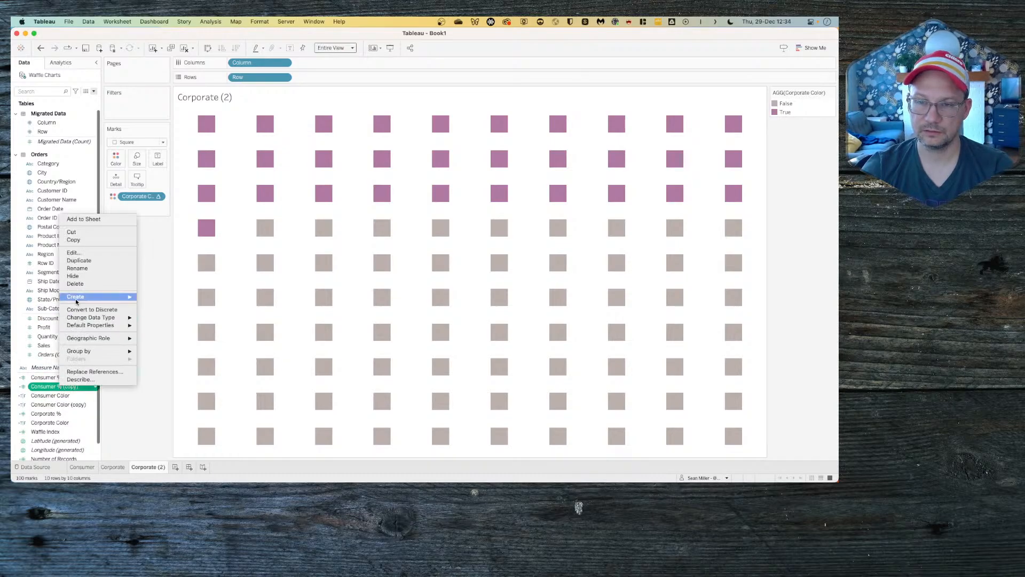
{"action": "left_click", "coordinate": [74, 252]}
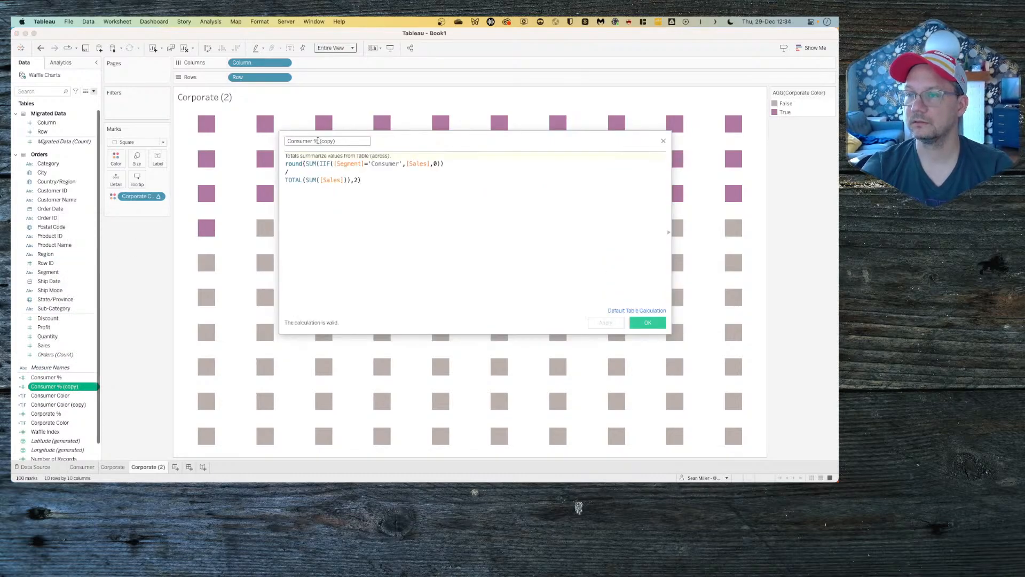
{"action": "left_click_drag", "start_coordinate": [318, 140], "coordinate": [283, 142]}
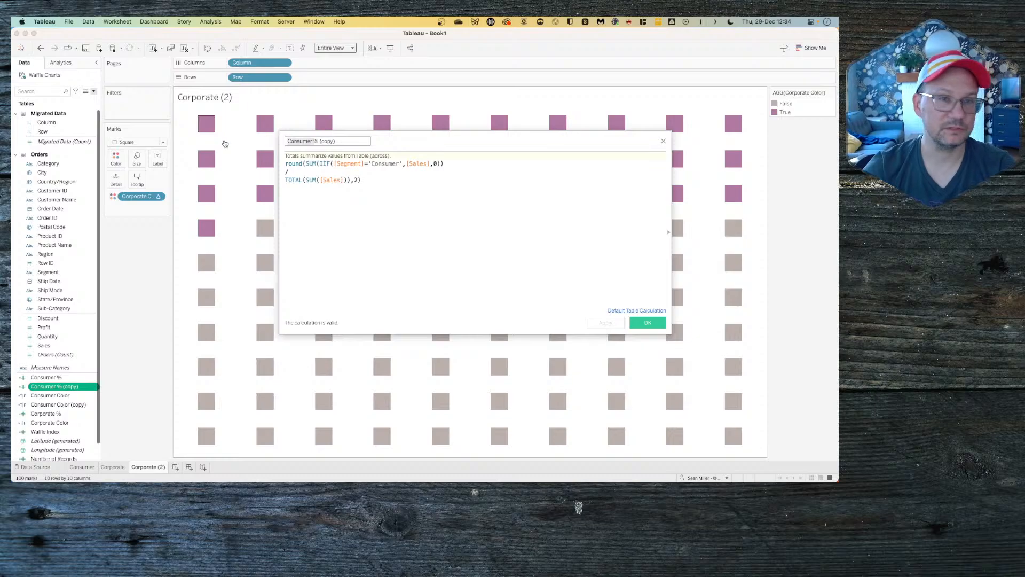
{"action": "key", "text": "ctrl+Left"}
{"action": "key", "text": "ctrl+Right"}
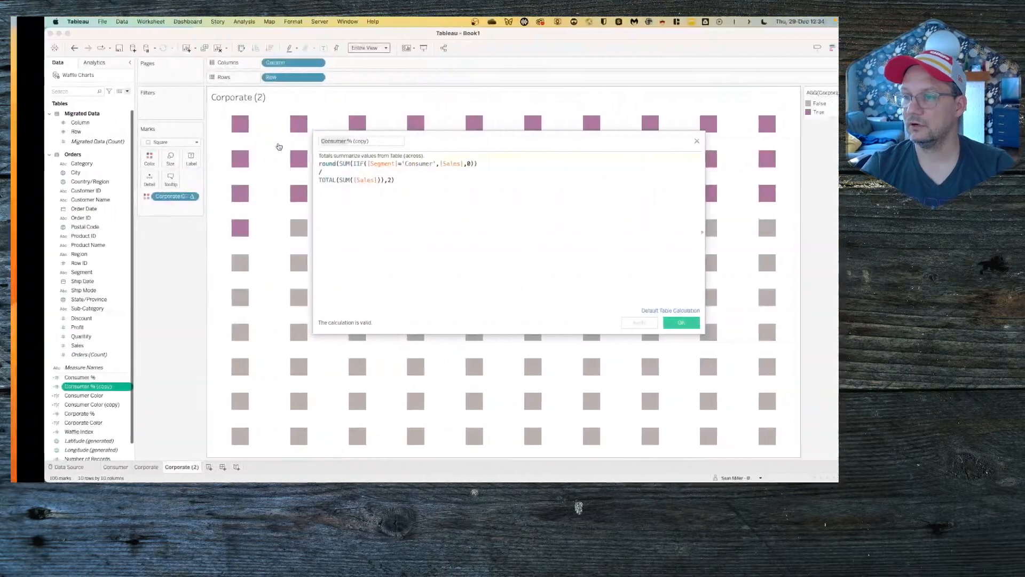
{"action": "type", "text": "Home Office"}
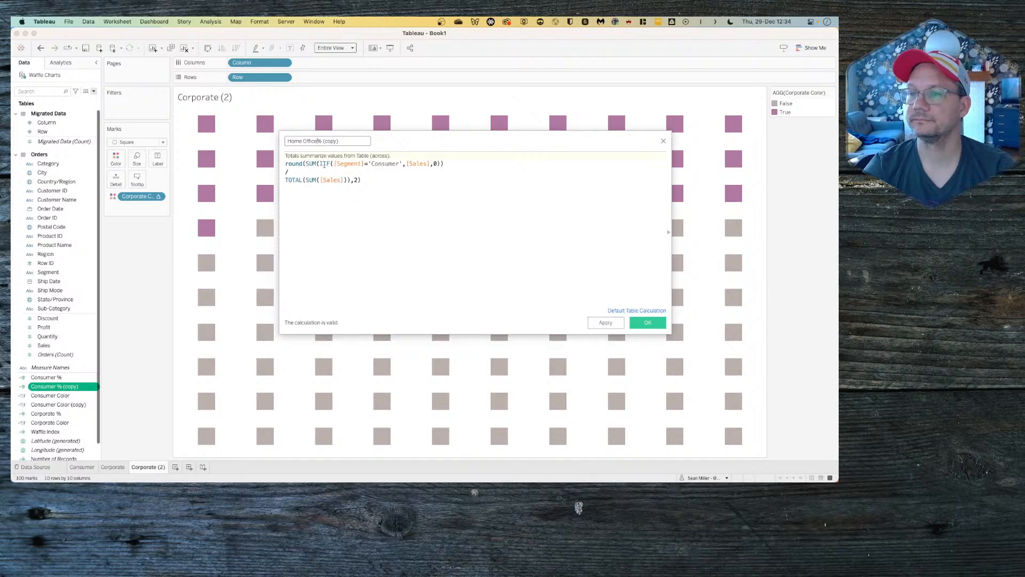
{"action": "key", "text": "shift+End"}
{"action": "key", "text": "BackSpace"}
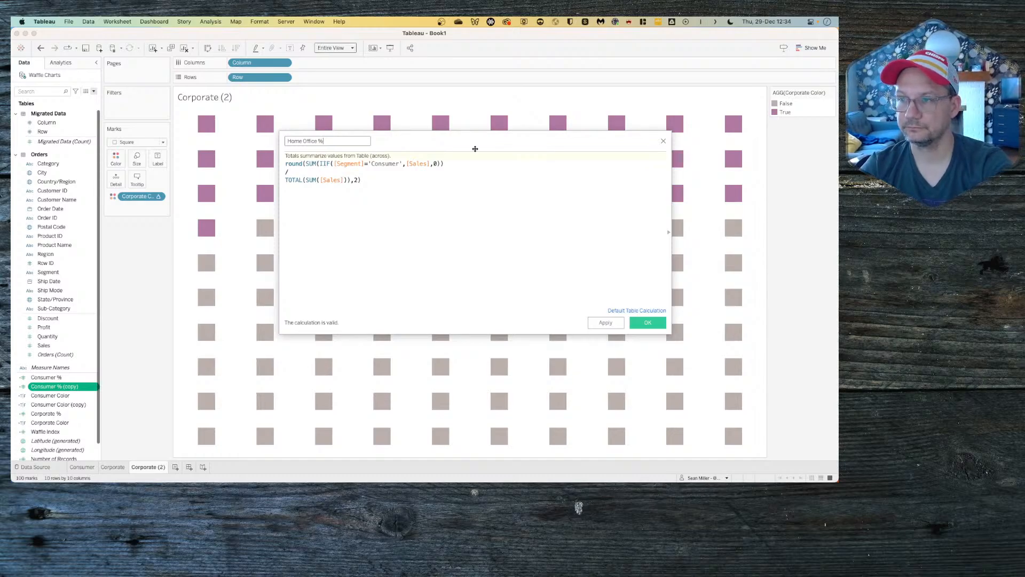
Step: Change the segment in the Home Office % formula to 'Home Office' and save the calculation
{"action": "double_click", "coordinate": [374, 163]}
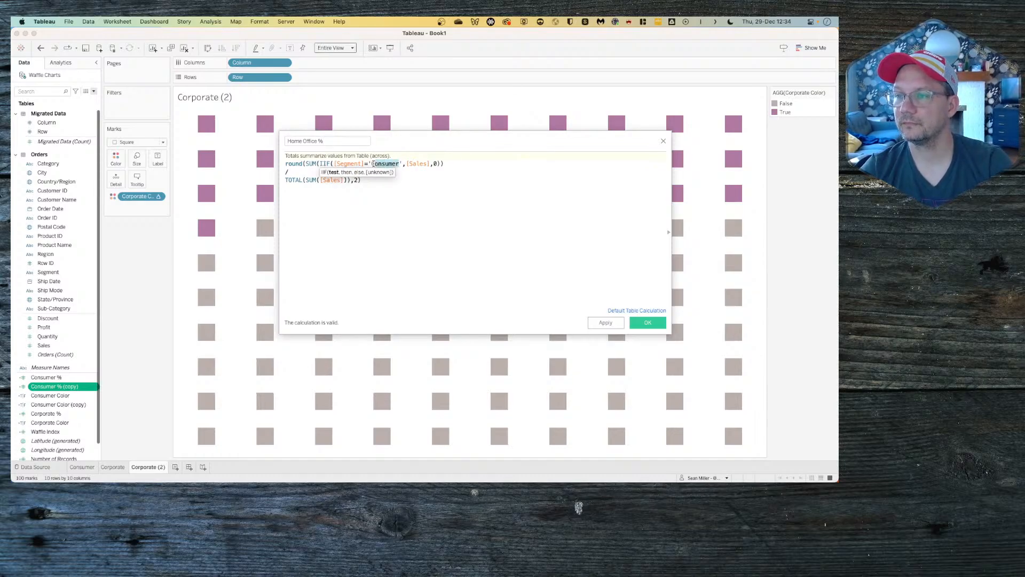
{"action": "type", "text": "Home Office"}
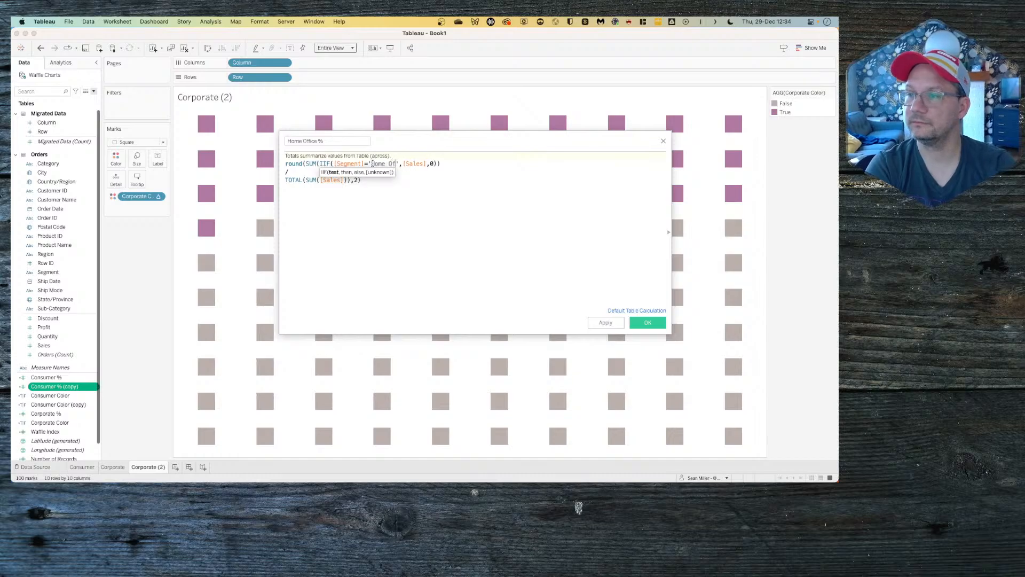
{"action": "left_click", "coordinate": [479, 219]}
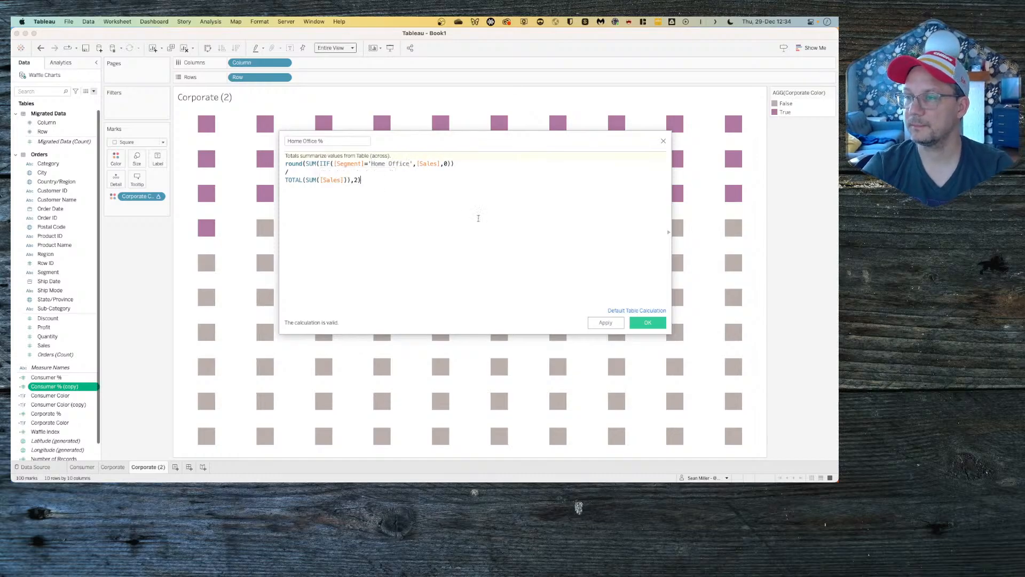
{"action": "left_click", "coordinate": [638, 324]}
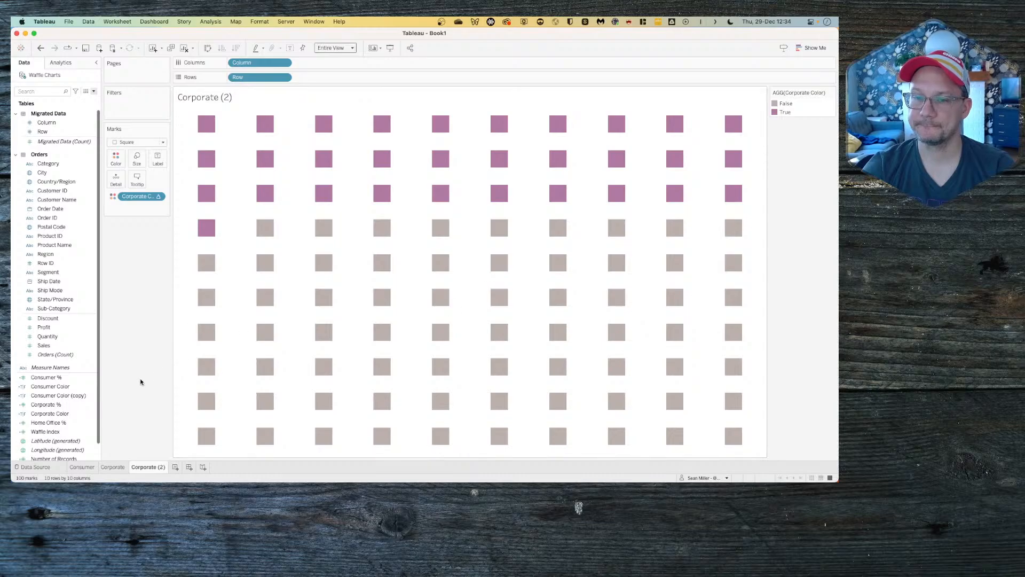
Step: Open the Consumer Color copy for editing and rename the calculation "Home Office Color"
{"action": "left_click", "coordinate": [75, 388]}
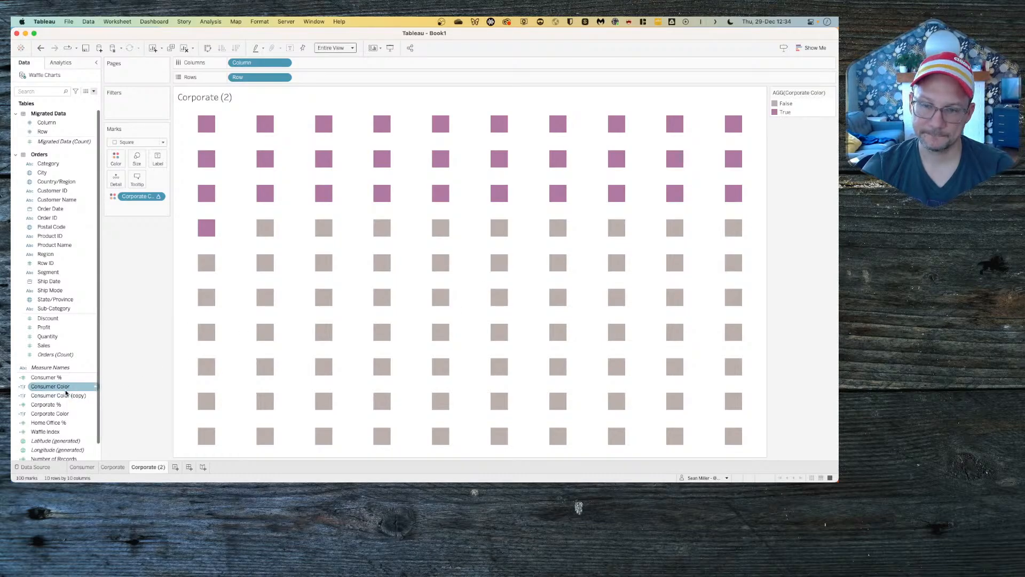
{"action": "right_click", "coordinate": [66, 394]}
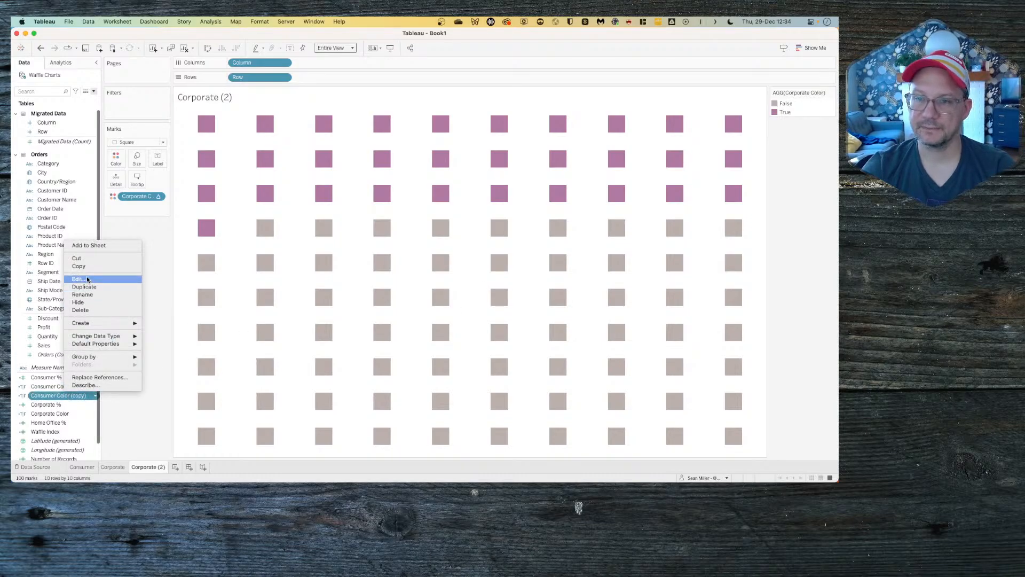
{"action": "left_click", "coordinate": [87, 279]}
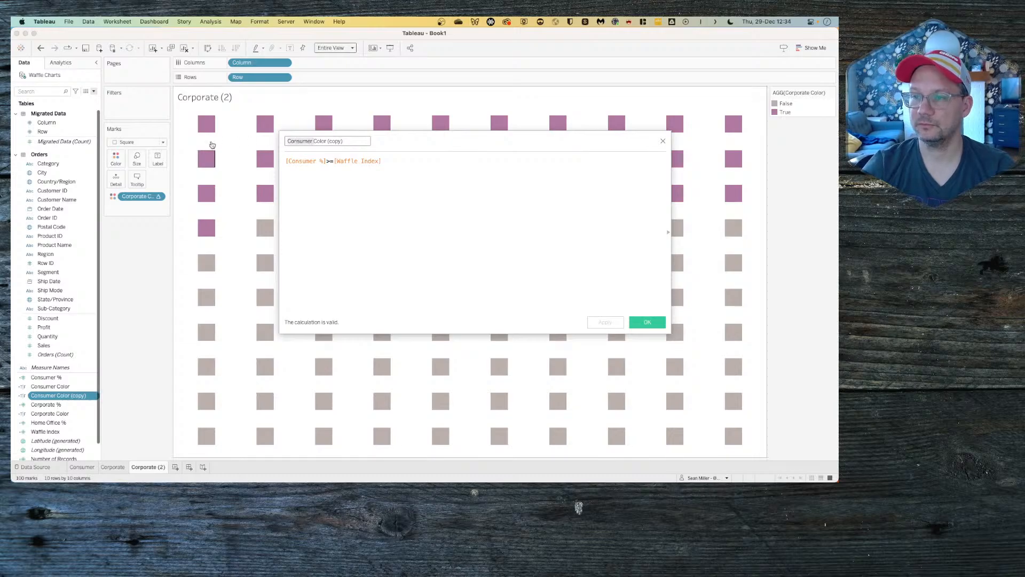
{"action": "type", "text": "Home Office"}
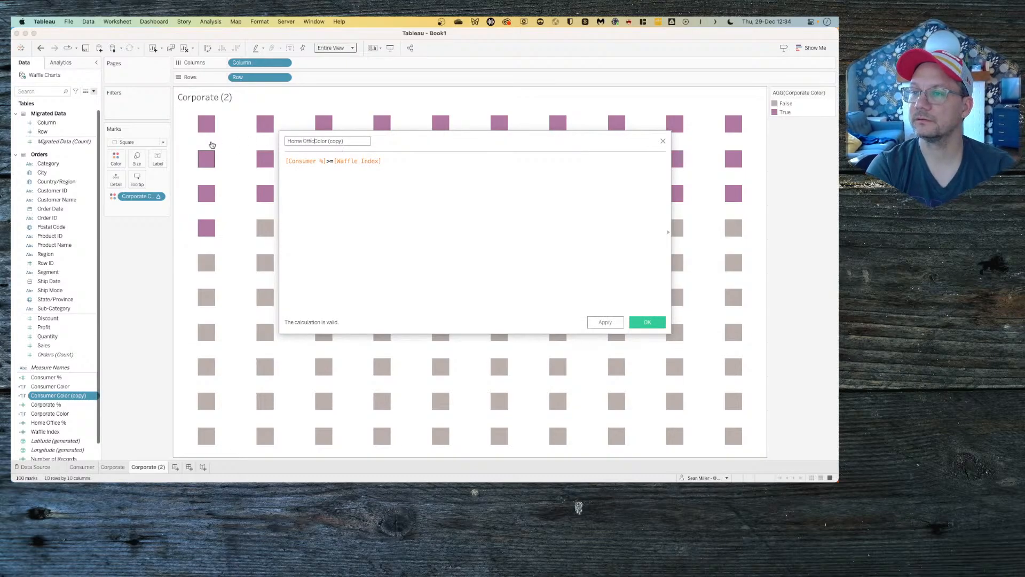
{"action": "left_click_drag", "start_coordinate": [331, 141], "coordinate": [292, 162]}
{"action": "key", "text": "BackSpace"}
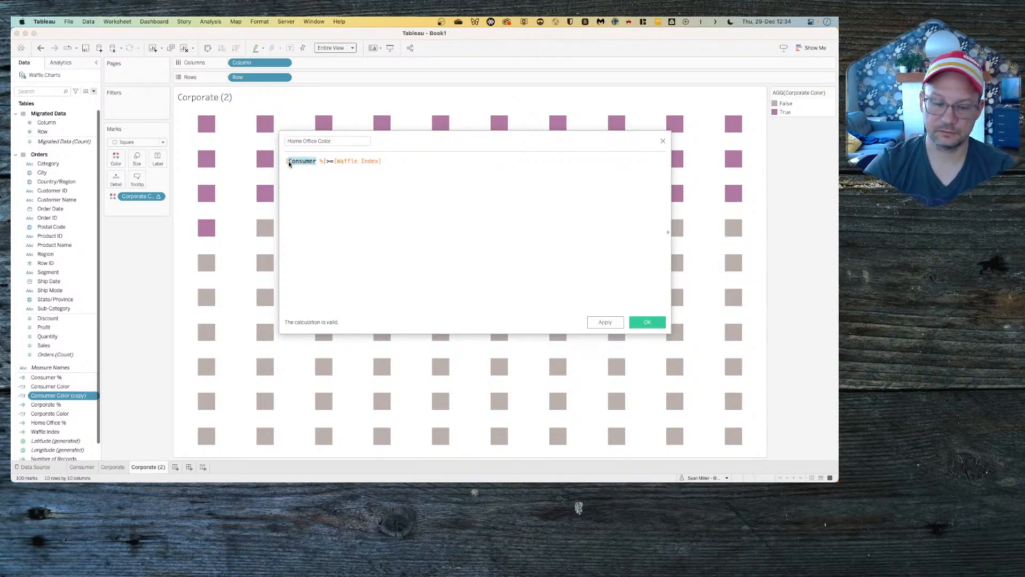
Step: Change the Home Office Color formula to [Home Office %]>=[Waffle Index] and save the calculation
{"action": "type", "text": "Home"}
{"action": "key", "text": "Return"}
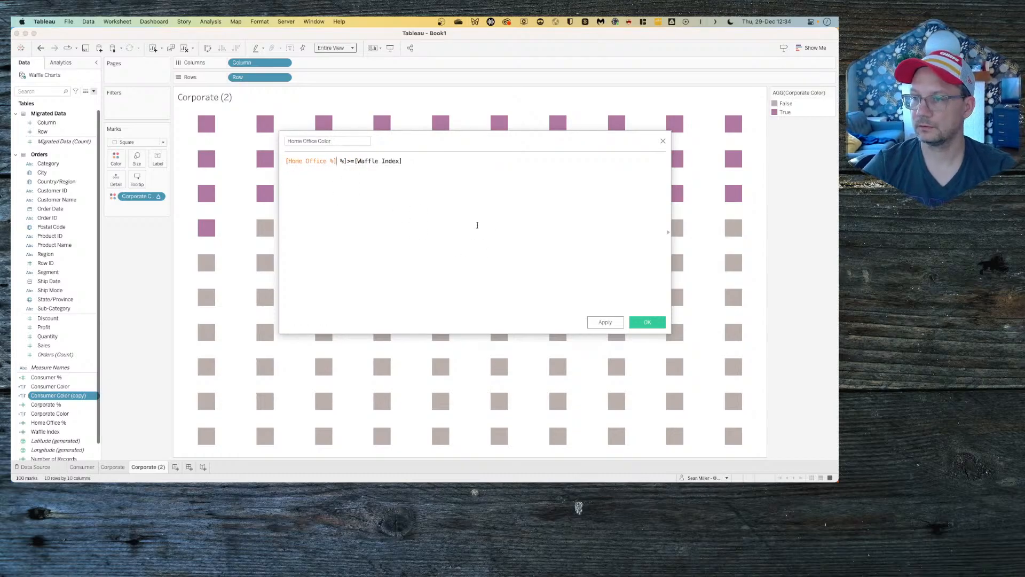
{"action": "key", "text": "Delete"}
{"action": "key", "text": "Delete"}
{"action": "key", "text": "Delete"}
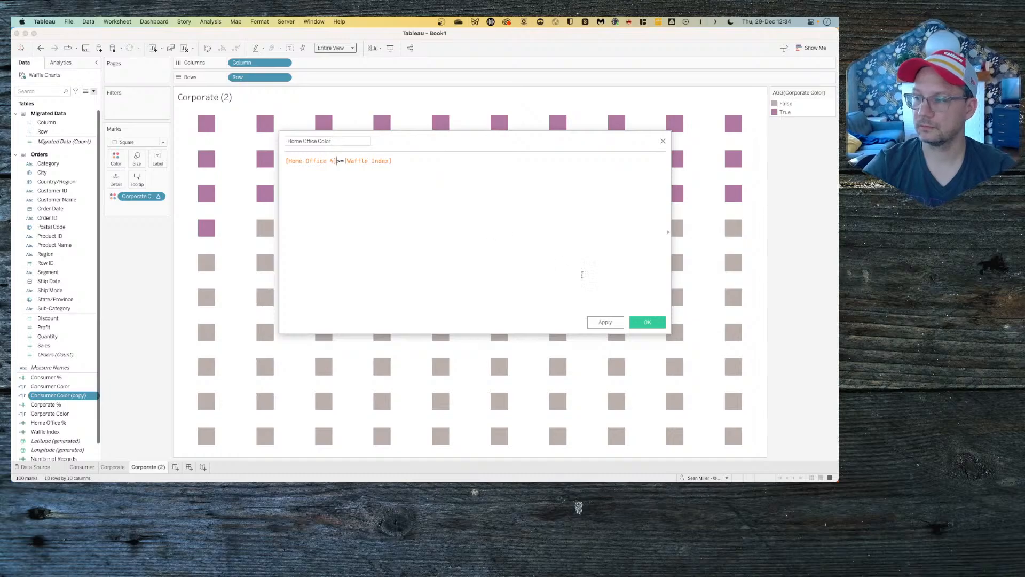
{"action": "left_click", "coordinate": [647, 322]}
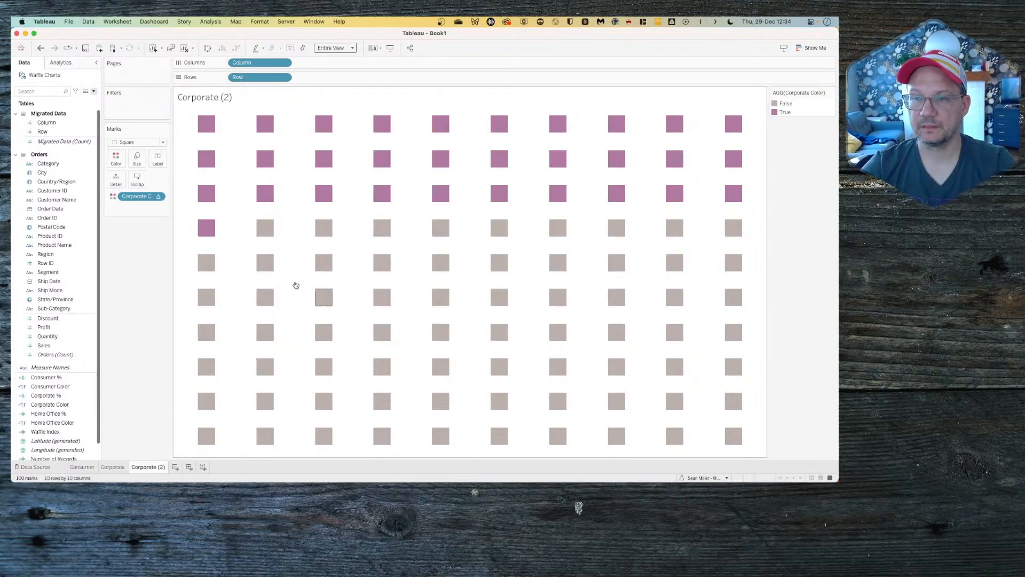
Step: Edit the Corporate Color field on the duplicated sheet's marks color in place so that it uses Home Office Color
{"action": "double_click", "coordinate": [137, 197]}
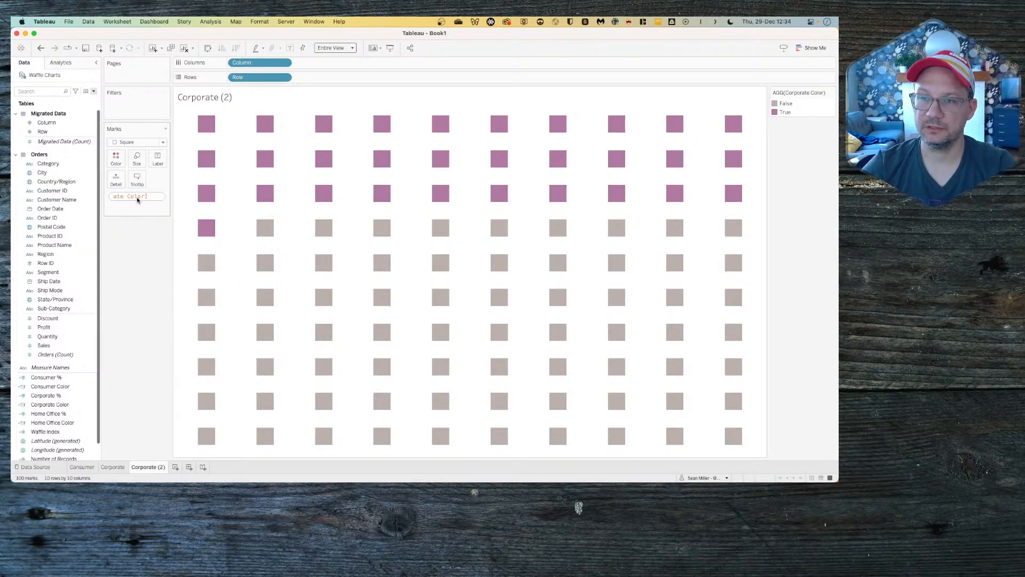
{"action": "key", "text": "super+a"}
{"action": "type", "text": "ho"}
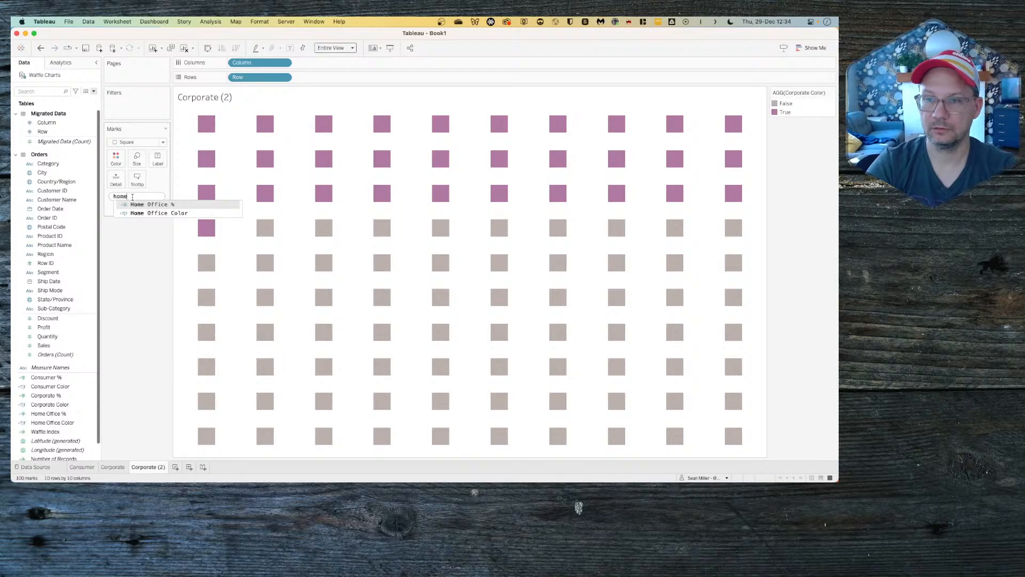
{"action": "key", "text": "Down"}
{"action": "key", "text": "Return"}
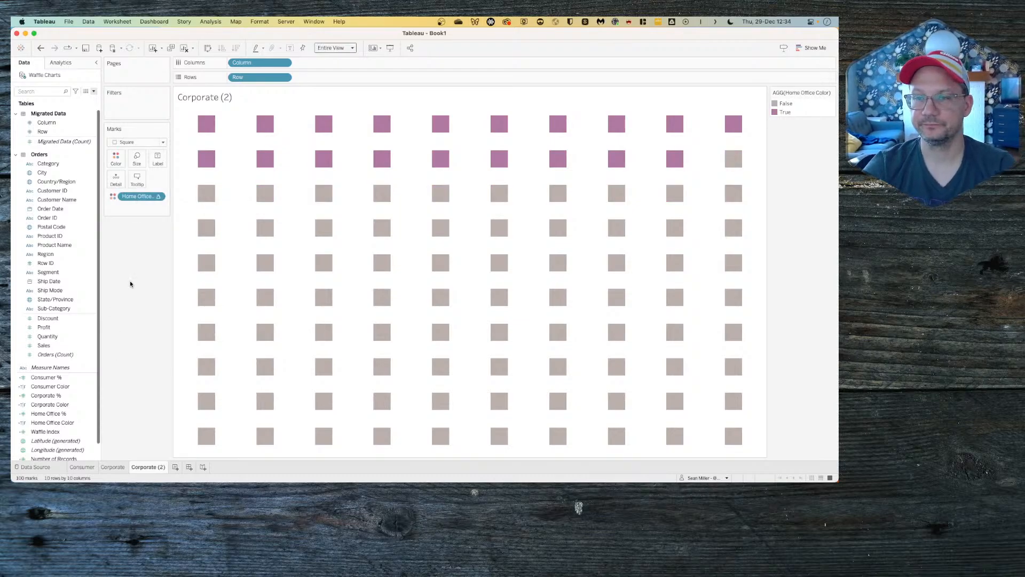
Step: Rename the duplicated sheet "Corporate (2)" as "Home Office"
{"action": "double_click", "coordinate": [147, 467]}
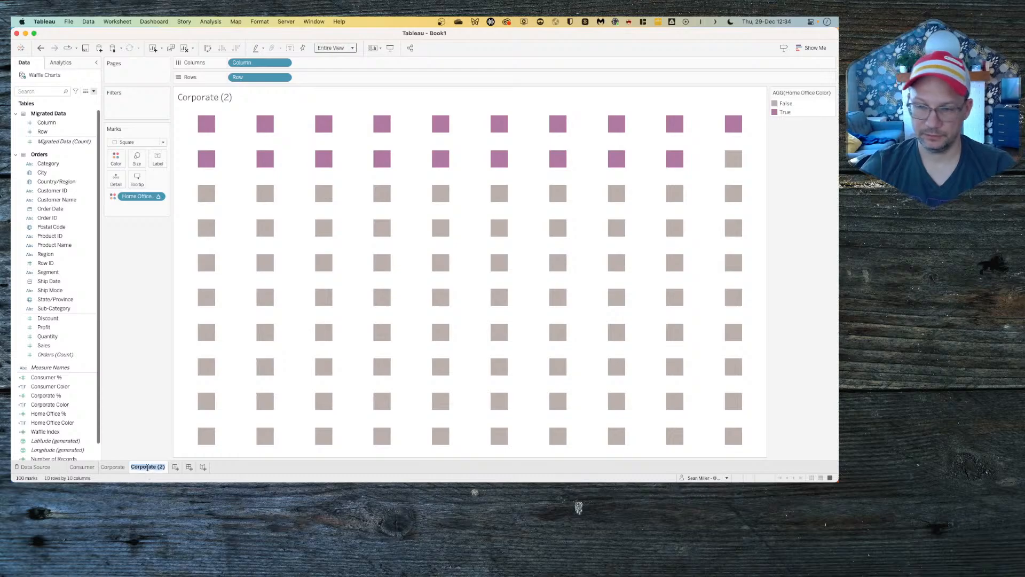
{"action": "type", "text": "Home Office"}
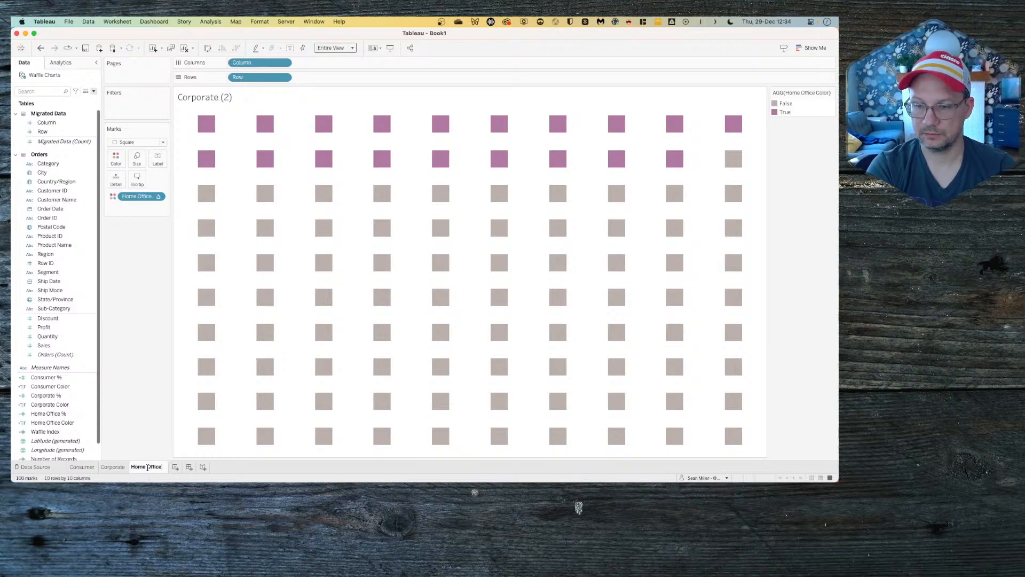
{"action": "key", "text": "Return"}
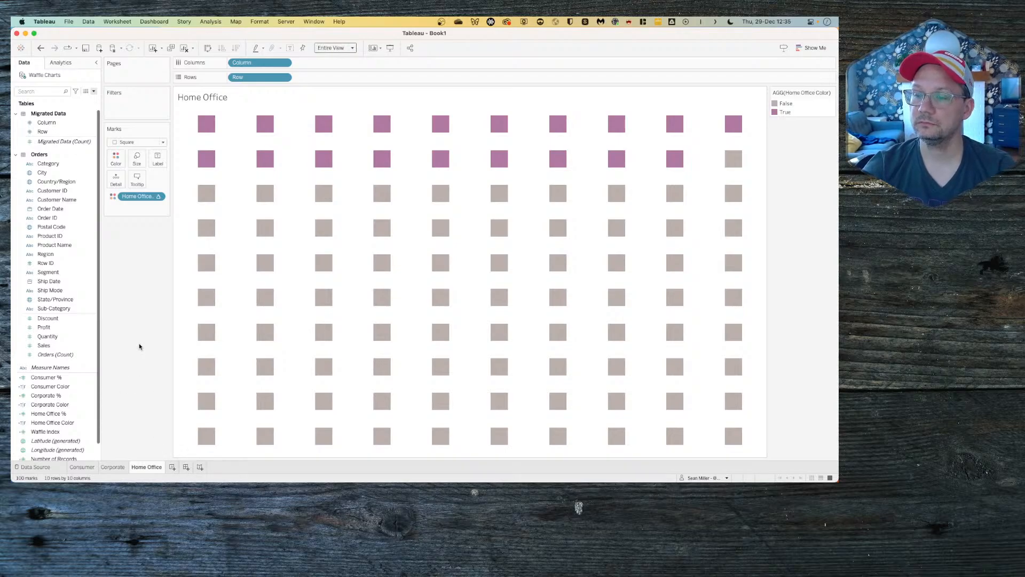
Step: Build a text table on a new worksheet with Segment on columns and SUM(Sales) as text, calculated as Percent of Total
{"action": "left_click", "coordinate": [172, 468]}
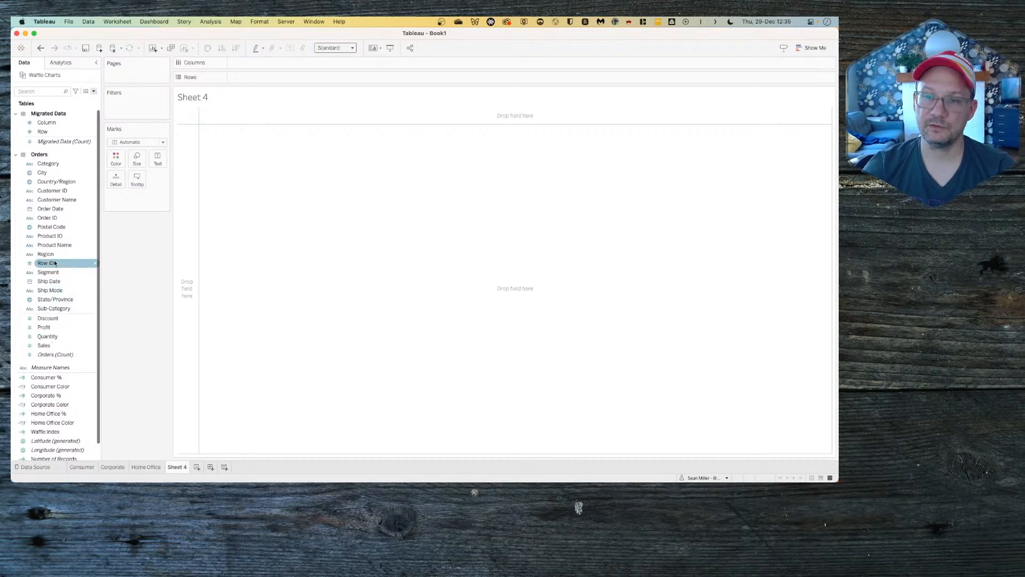
{"action": "left_click_drag", "start_coordinate": [53, 275], "coordinate": [267, 64]}
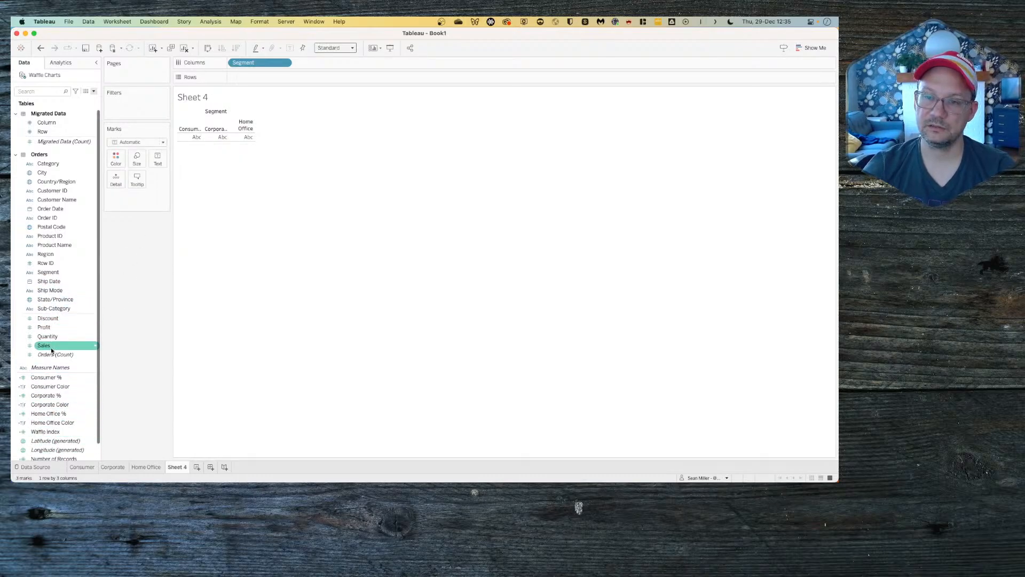
{"action": "left_click_drag", "start_coordinate": [52, 350], "coordinate": [157, 160]}
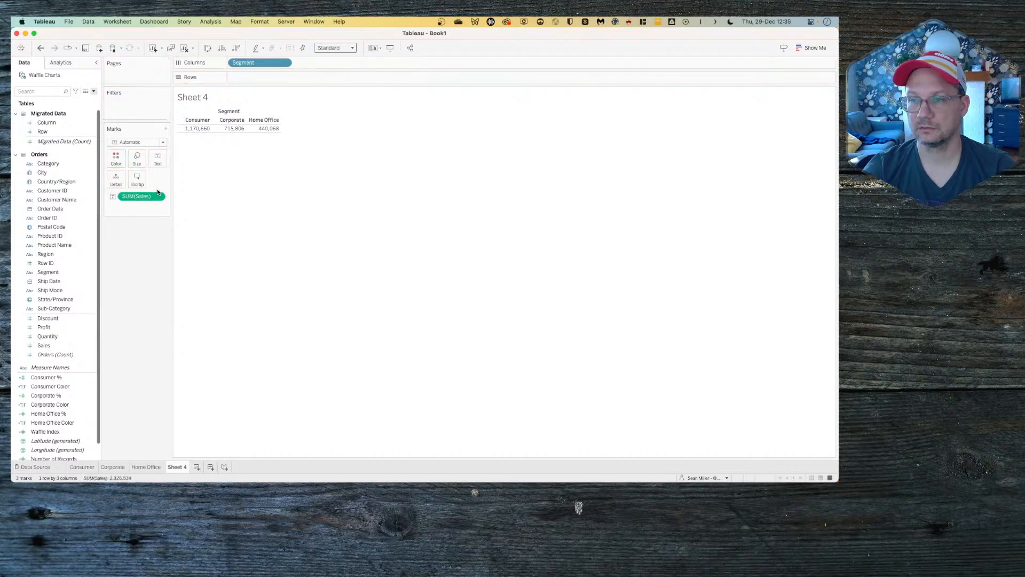
{"action": "left_click", "coordinate": [158, 196]}
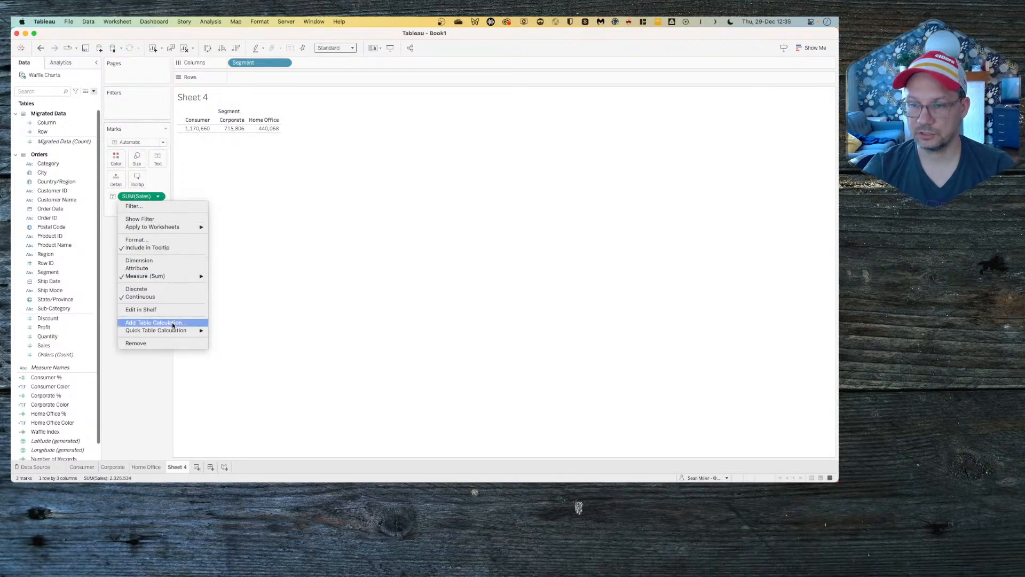
{"action": "mouse_move", "coordinate": [171, 329]}
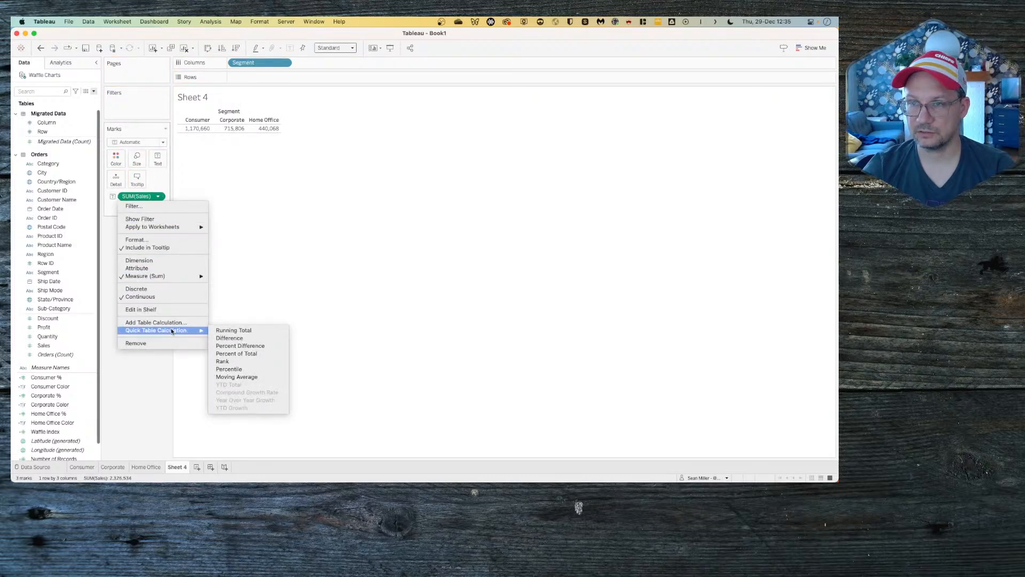
{"action": "left_click", "coordinate": [244, 354]}
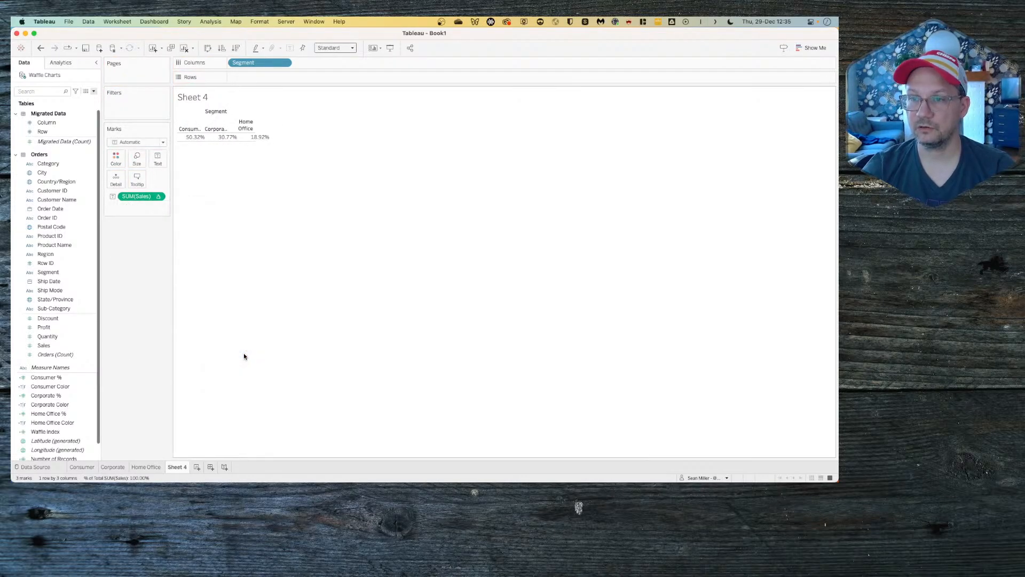
Step: Format the SUM(Sales) percent-of-total numbers in the pane as Percentage with 0 decimal places
{"action": "left_click", "coordinate": [159, 196]}
{"action": "left_click", "coordinate": [147, 234]}
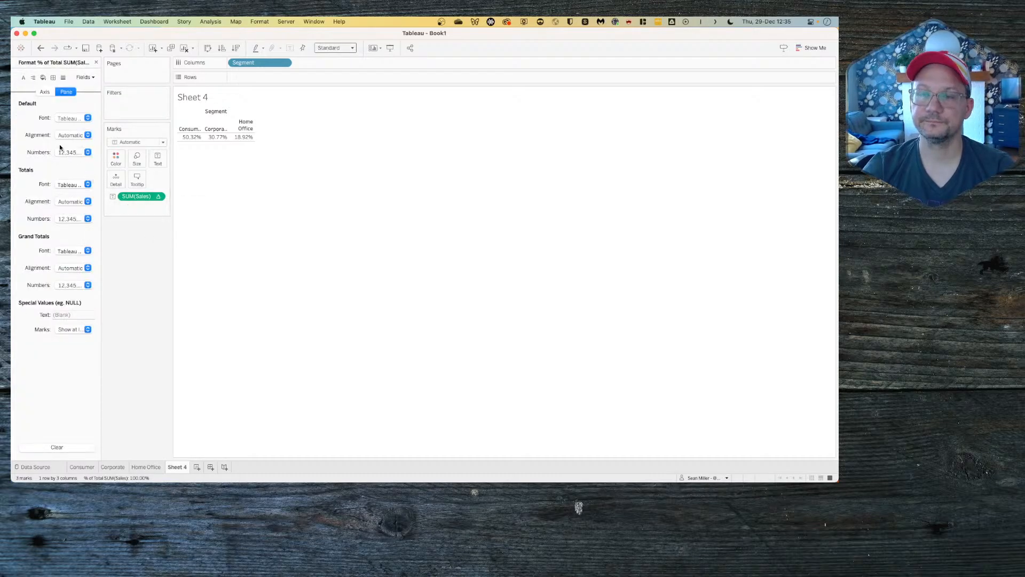
{"action": "left_click", "coordinate": [69, 154]}
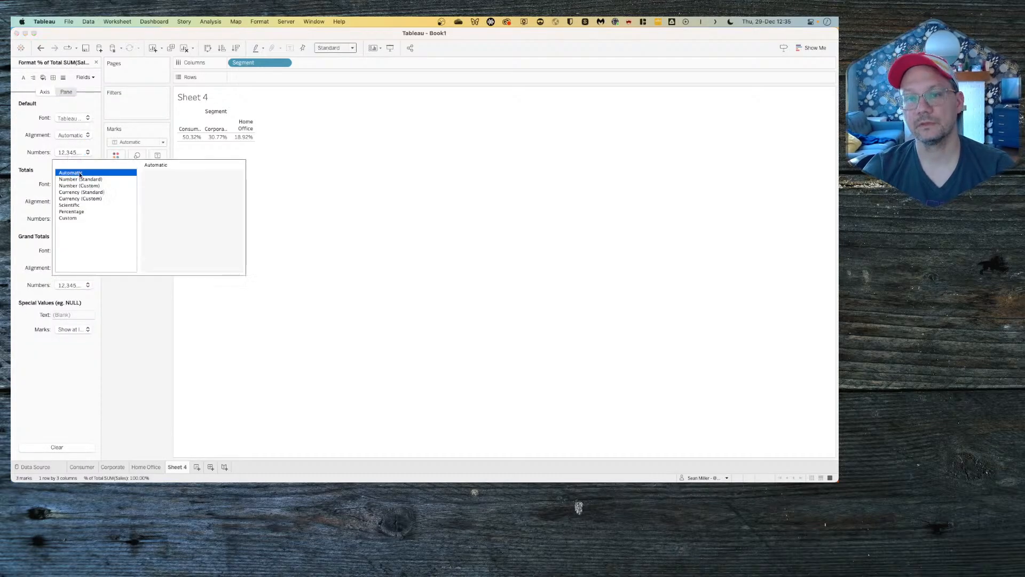
{"action": "left_click", "coordinate": [81, 211]}
{"action": "left_click", "coordinate": [169, 187]}
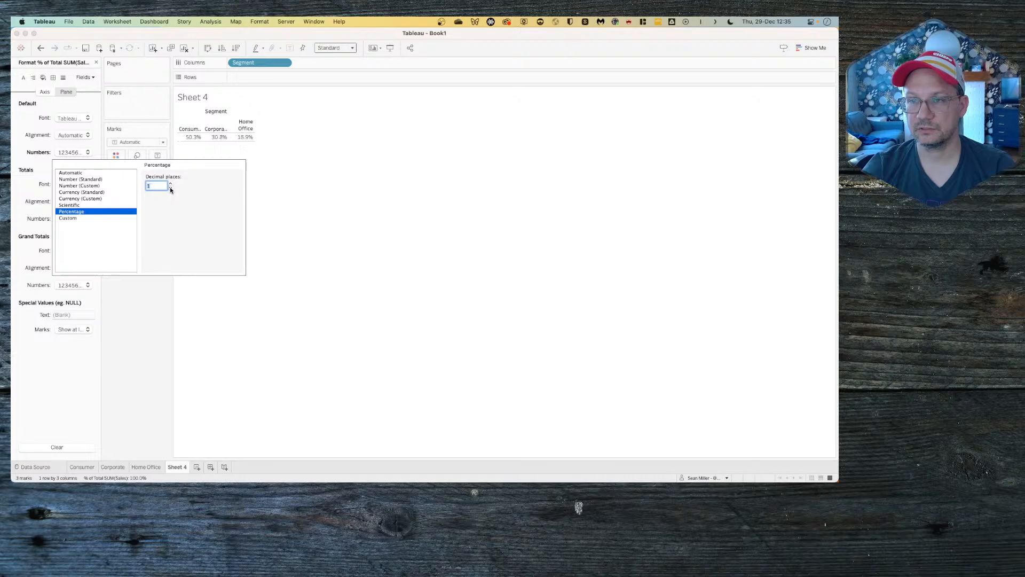
{"action": "left_click", "coordinate": [170, 188]}
{"action": "left_click", "coordinate": [137, 320]}
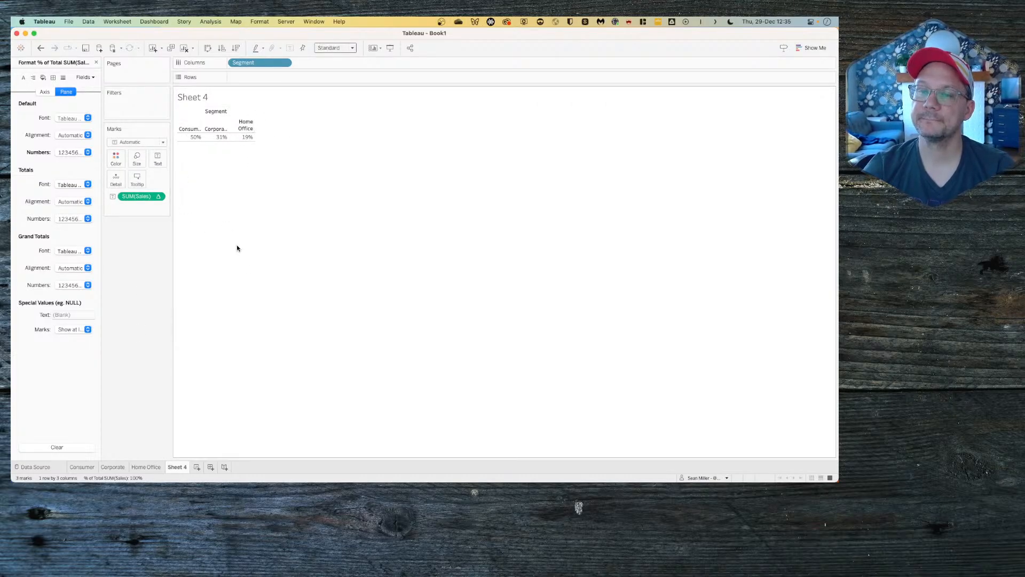
Step: Add Segment to the text marks and arrange the label with % of Total SUM(Sales) on the line above Segment
{"action": "key", "text": "ctrl+Left"}
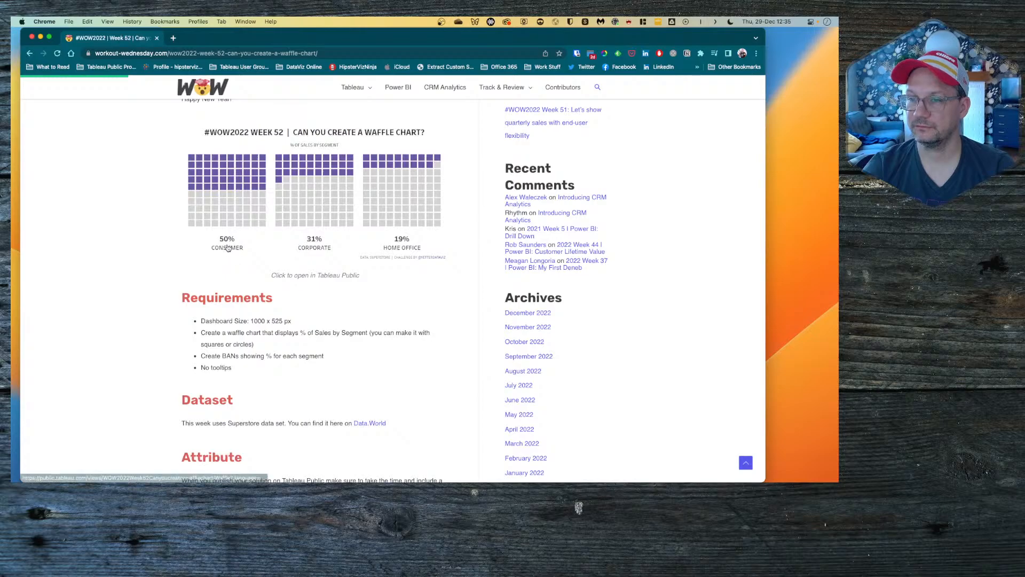
{"action": "key", "text": "ctrl+Right"}
{"action": "left_click_drag", "start_coordinate": [263, 64], "coordinate": [156, 162]}
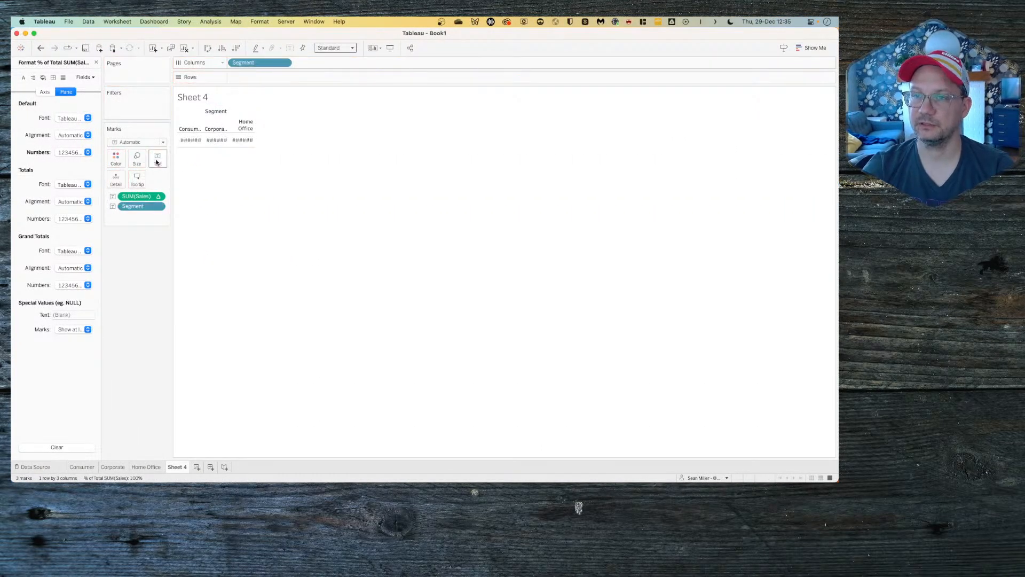
{"action": "left_click", "coordinate": [157, 162]}
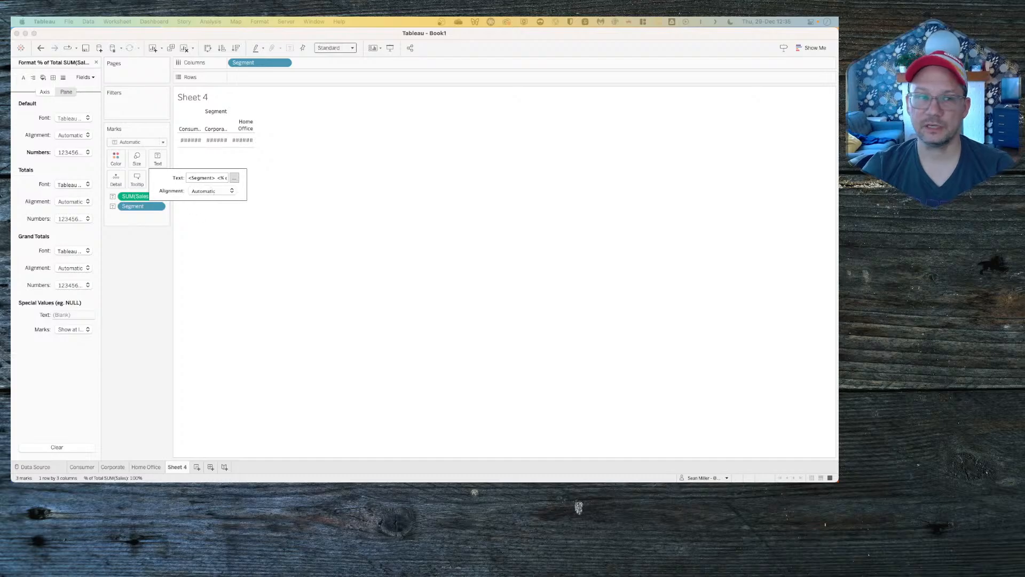
{"action": "left_click", "coordinate": [234, 178]}
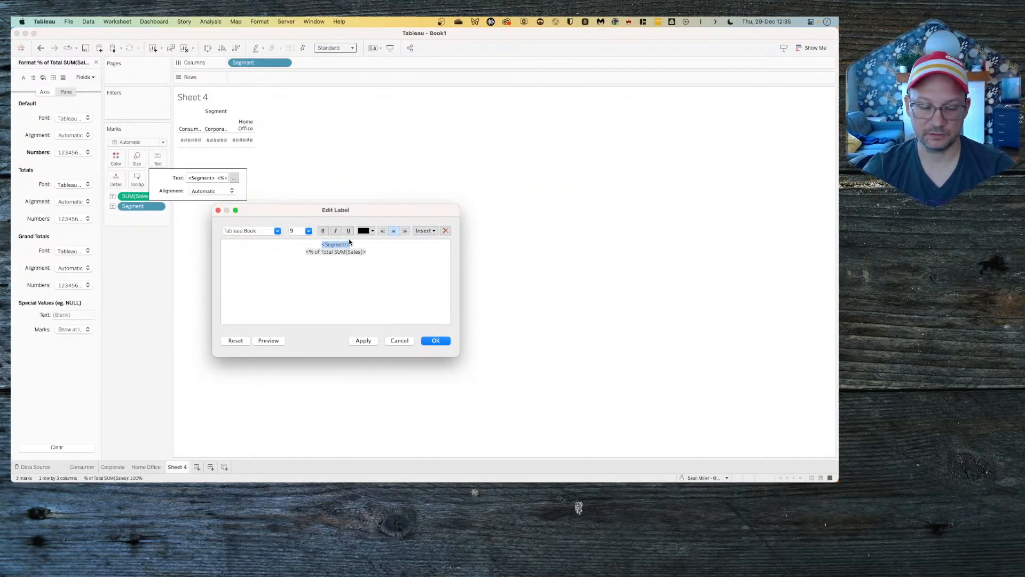
{"action": "left_click_drag", "start_coordinate": [337, 242], "coordinate": [384, 255]}
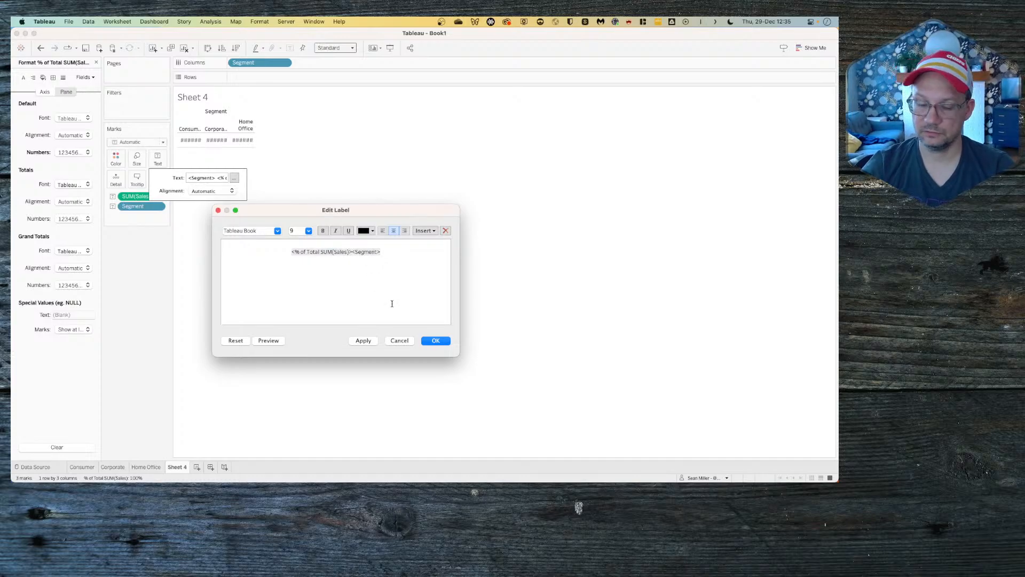
{"action": "key", "text": "Return"}
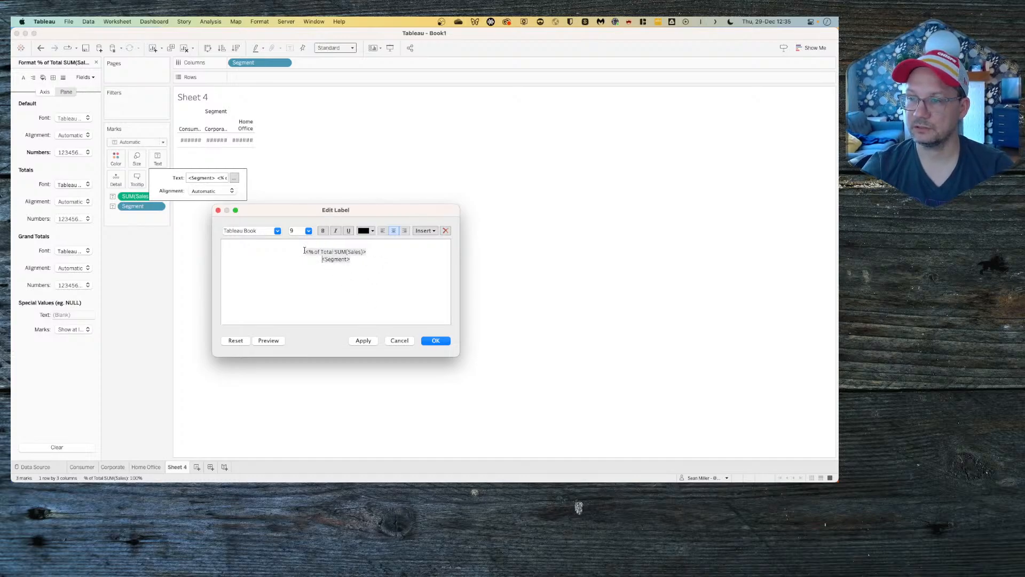
{"action": "key", "text": "BackSpace"}
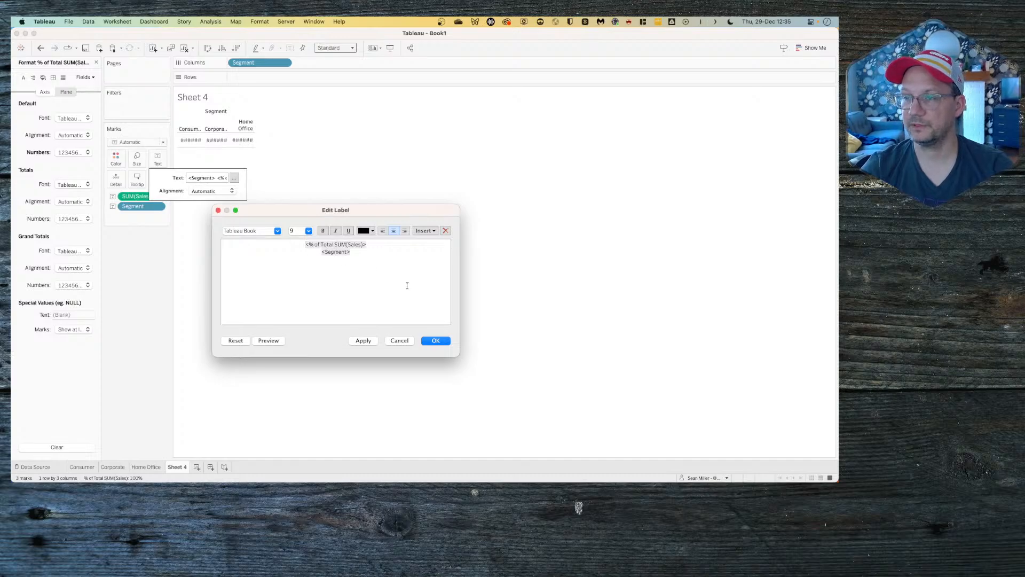
Step: Set both lines of the label text to font size 16
{"action": "key", "text": "ctrl+Left"}
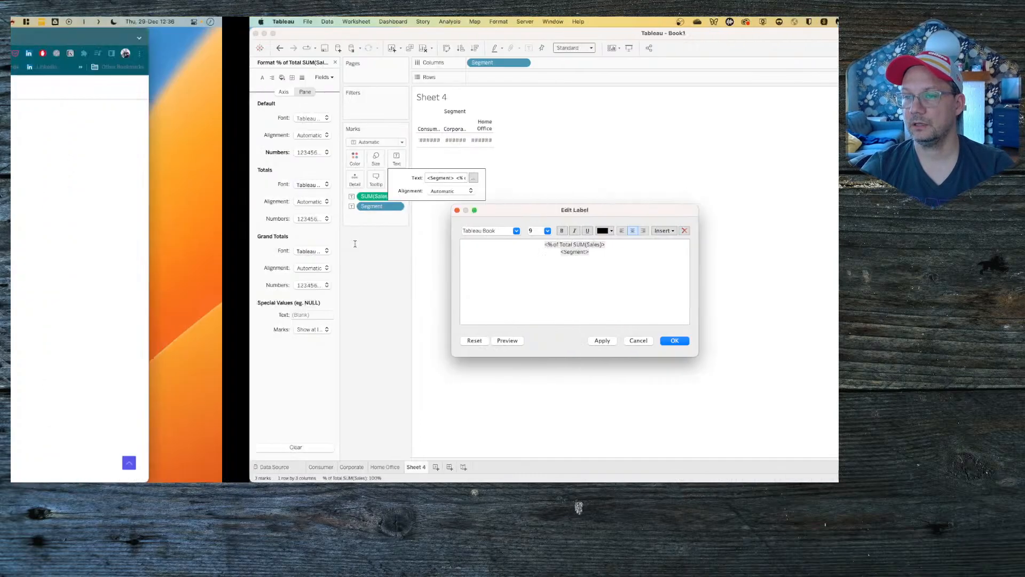
{"action": "key", "text": "ctrl+Right"}
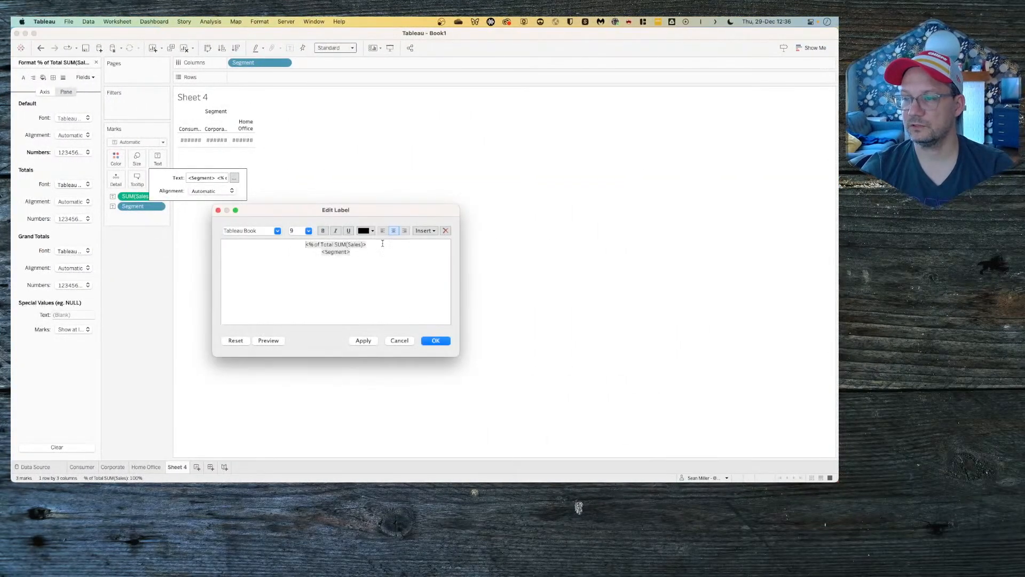
{"action": "left_click_drag", "start_coordinate": [371, 254], "coordinate": [262, 232]}
{"action": "left_click", "coordinate": [308, 230]}
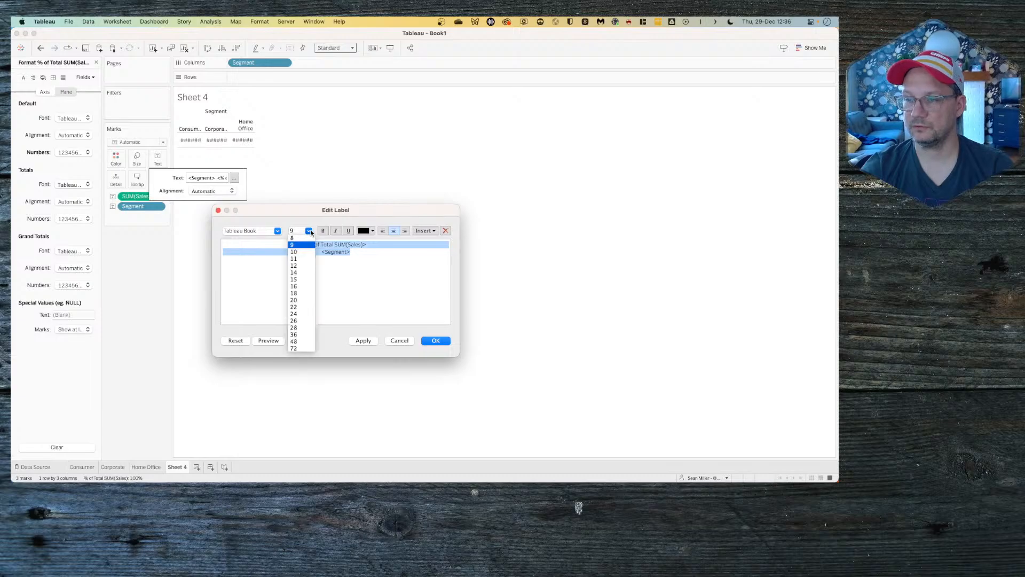
{"action": "left_click", "coordinate": [302, 287]}
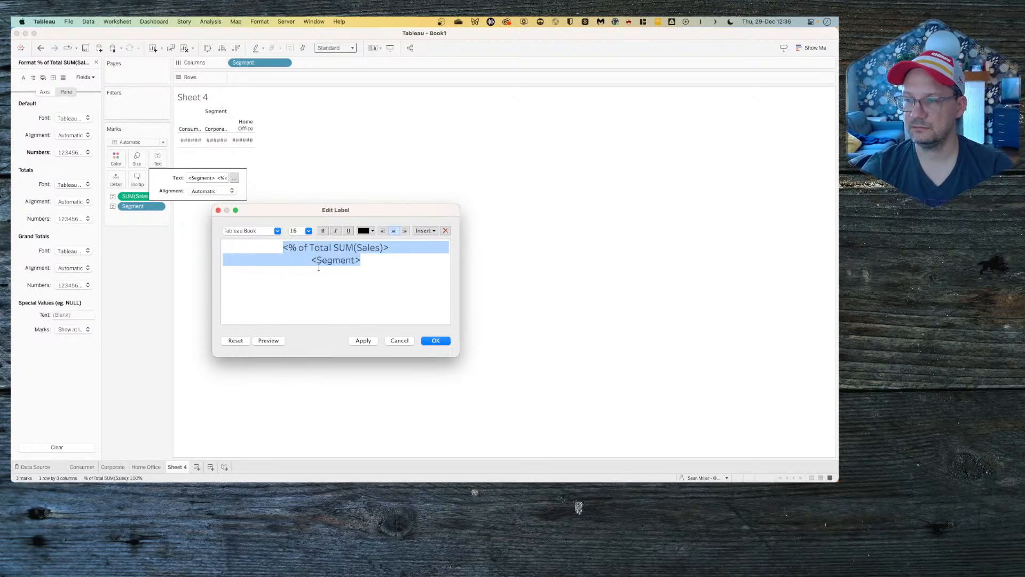
Step: Set the label's % of Total SUM(Sales) line to the Tableau Medium font and accept the label changes
{"action": "double_click", "coordinate": [334, 248]}
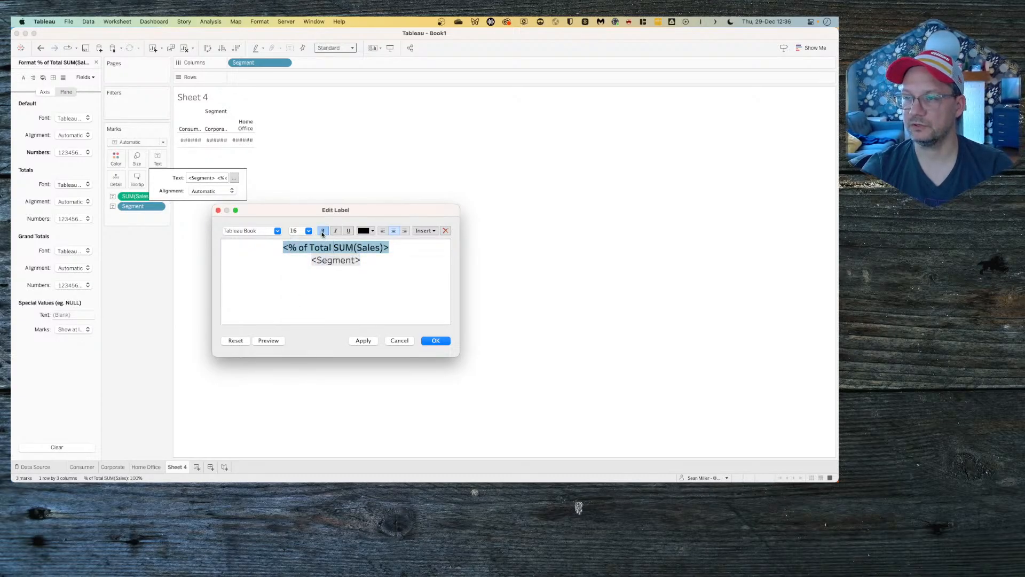
{"action": "left_click", "coordinate": [274, 230]}
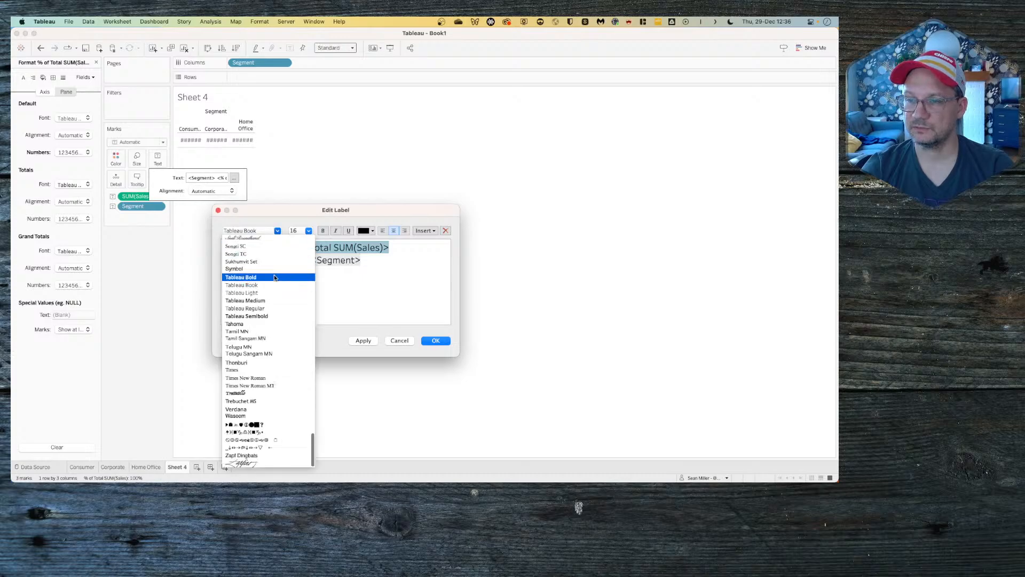
{"action": "left_click", "coordinate": [269, 302]}
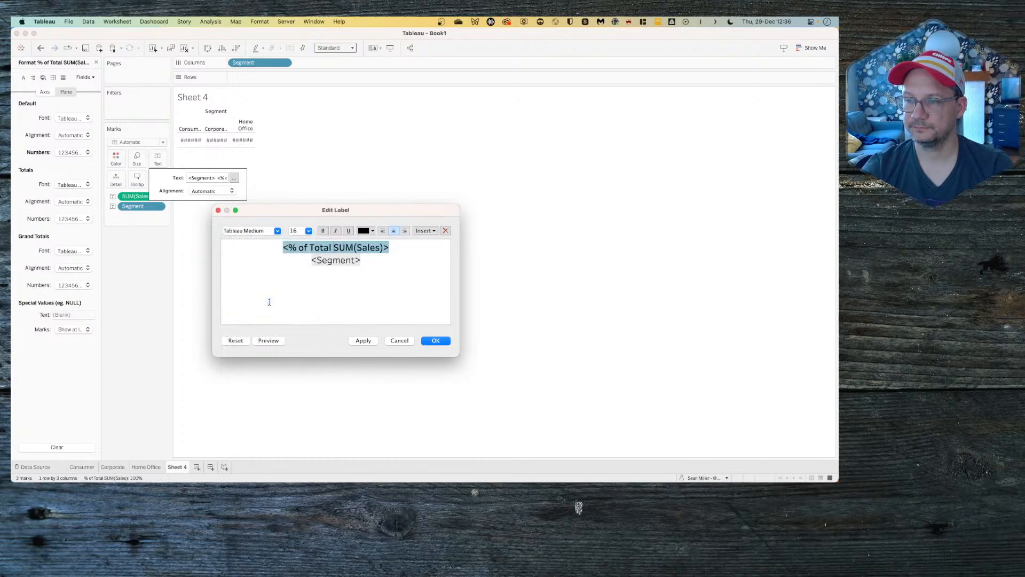
{"action": "left_click", "coordinate": [365, 344]}
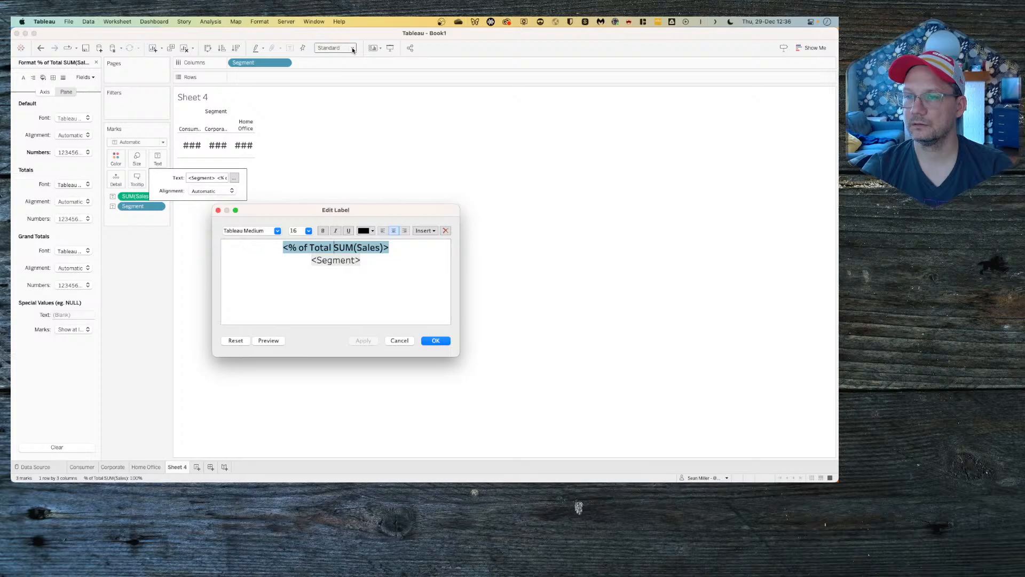
{"action": "left_click", "coordinate": [435, 341]}
Step: Fit Sheet 4 to Entire View and set the label text's horizontal alignment to Center
{"action": "left_click", "coordinate": [335, 48]}
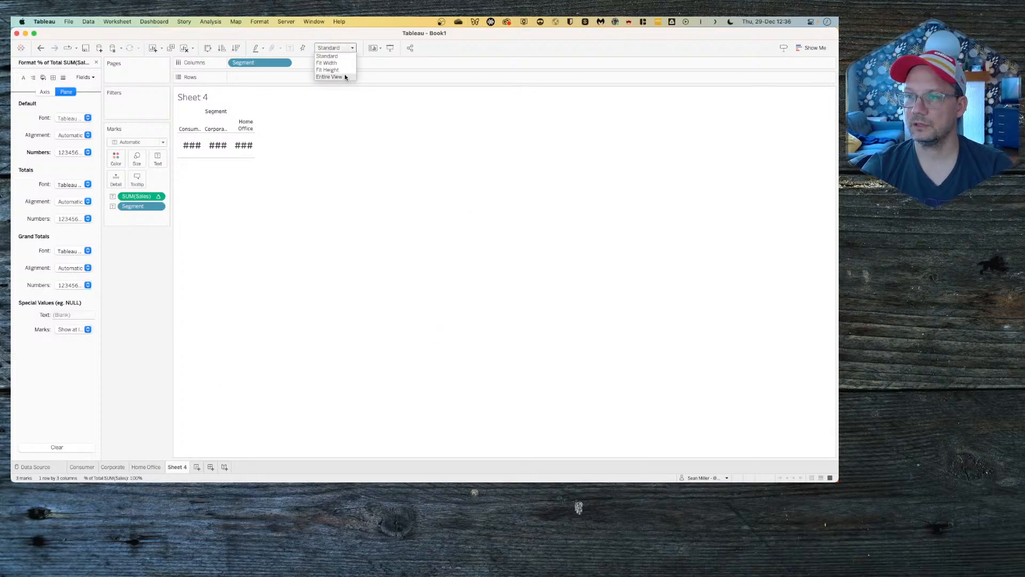
{"action": "left_click", "coordinate": [344, 74]}
{"action": "right_click", "coordinate": [286, 244]}
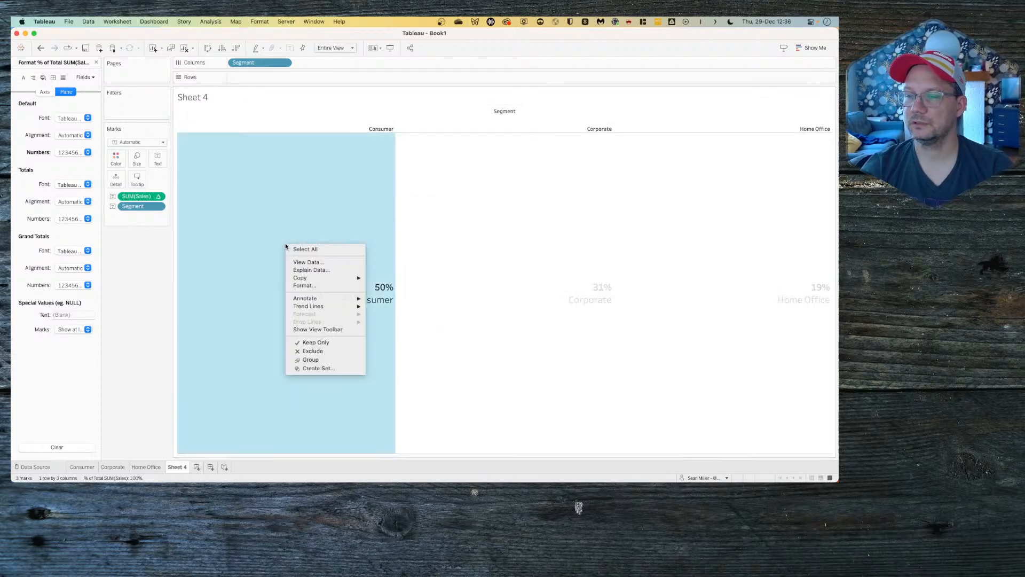
{"action": "left_click", "coordinate": [159, 160]}
{"action": "left_click", "coordinate": [158, 161]}
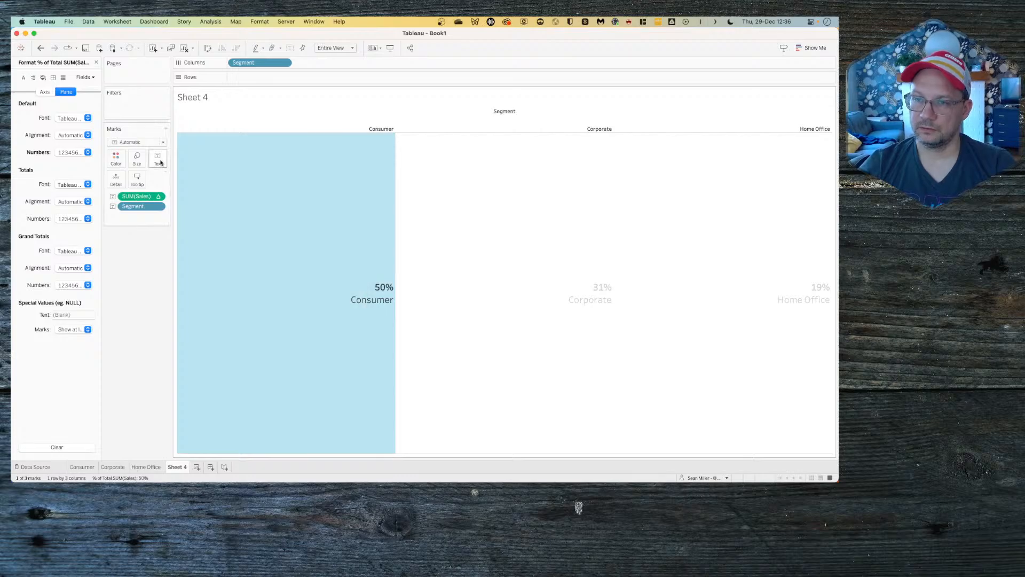
{"action": "left_click", "coordinate": [232, 191]}
{"action": "left_click", "coordinate": [209, 231]}
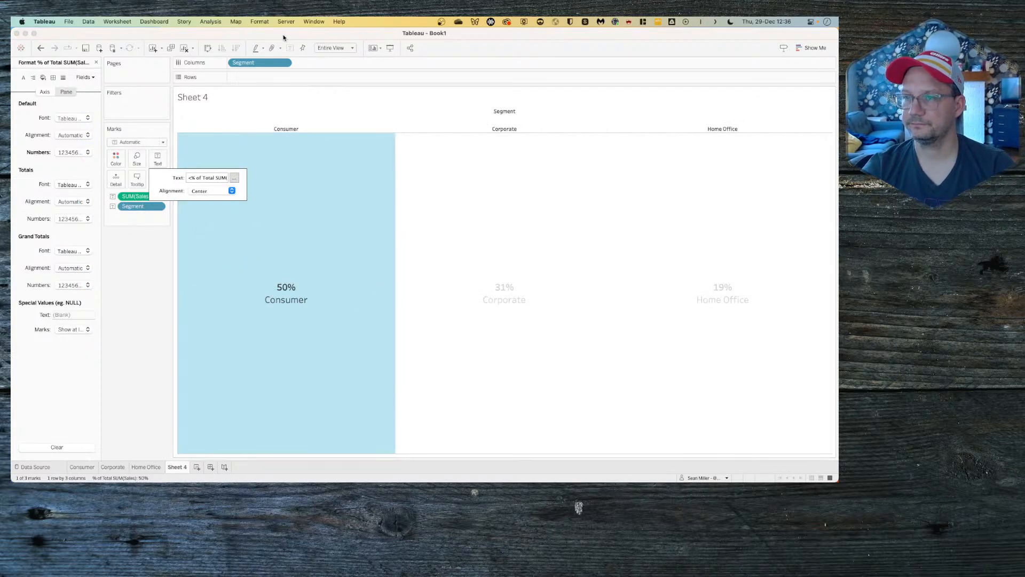
Step: Hide the Segment column headers above the percentage labels on Sheet 4
{"action": "left_click", "coordinate": [283, 63]}
{"action": "left_click", "coordinate": [269, 128]}
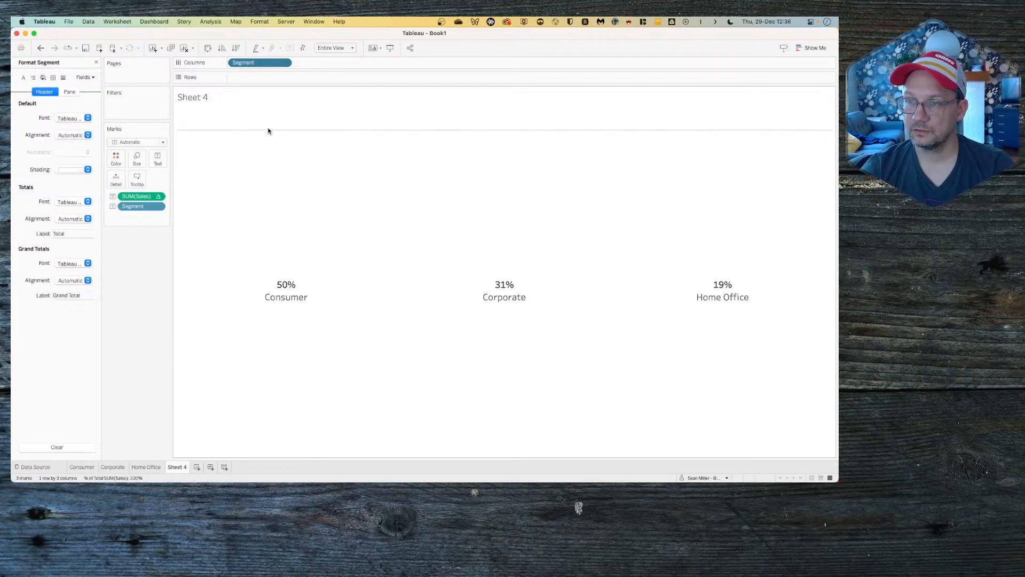
{"action": "right_click", "coordinate": [270, 125]}
{"action": "left_click", "coordinate": [238, 164]}
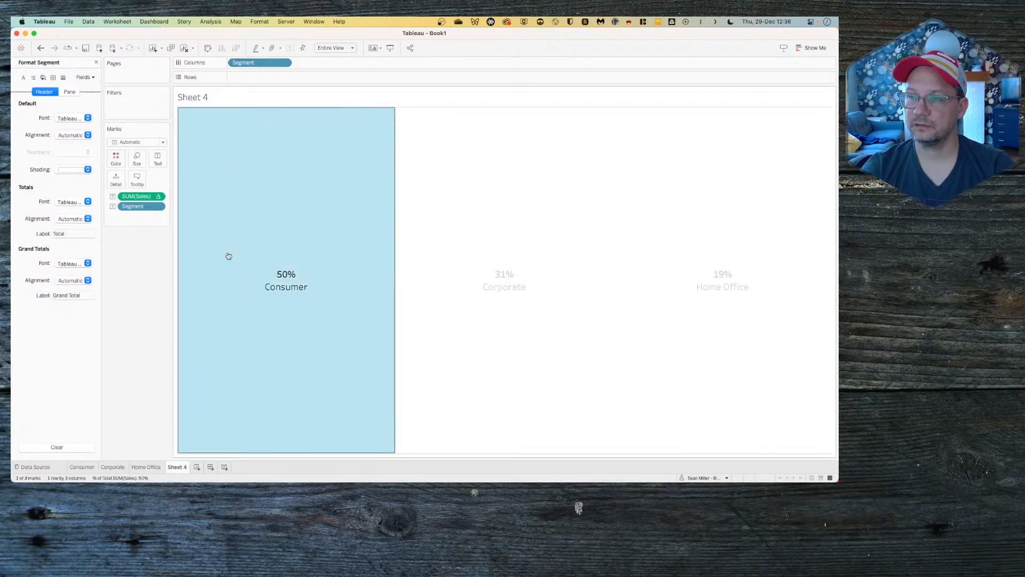
Step: Copy the formatting of the Home Office sheet and paste it onto Sheet 4
{"action": "right_click", "coordinate": [146, 465]}
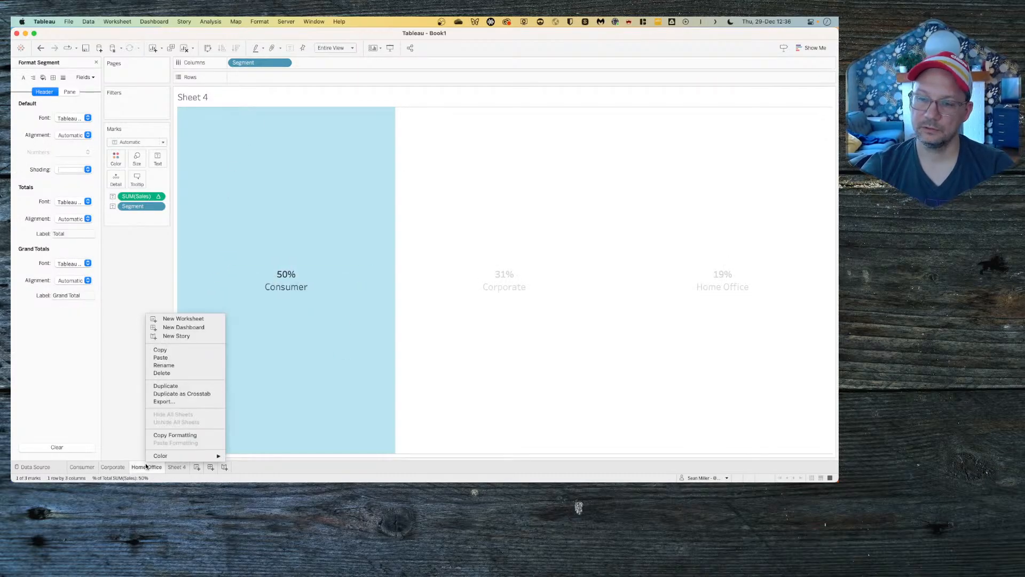
{"action": "left_click", "coordinate": [156, 436]}
{"action": "right_click", "coordinate": [177, 466]}
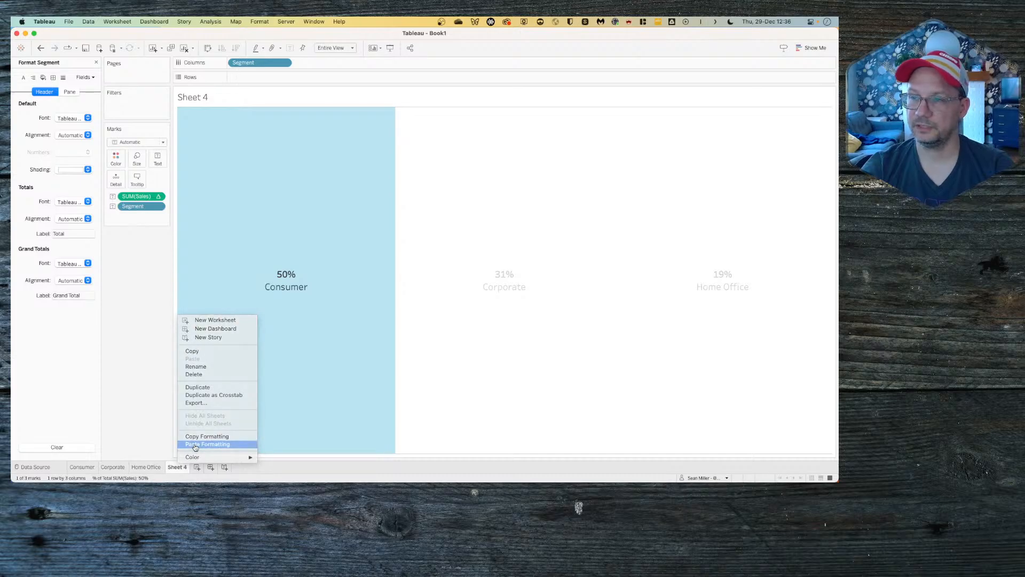
{"action": "left_click", "coordinate": [192, 443]}
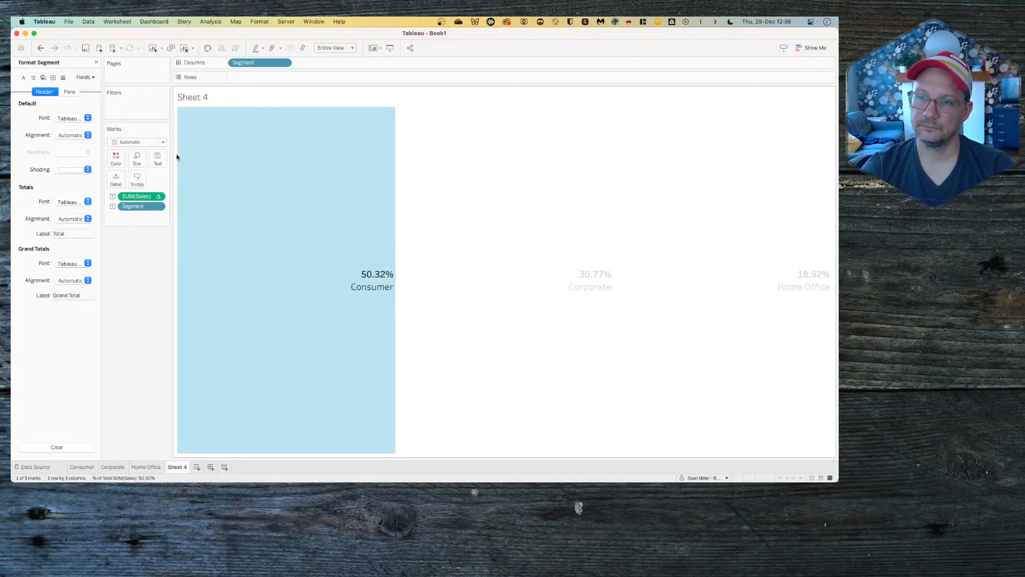
Step: Set the horizontal alignment of Sheet 4's label text to Center
{"action": "left_click", "coordinate": [159, 159]}
{"action": "left_click", "coordinate": [211, 192]}
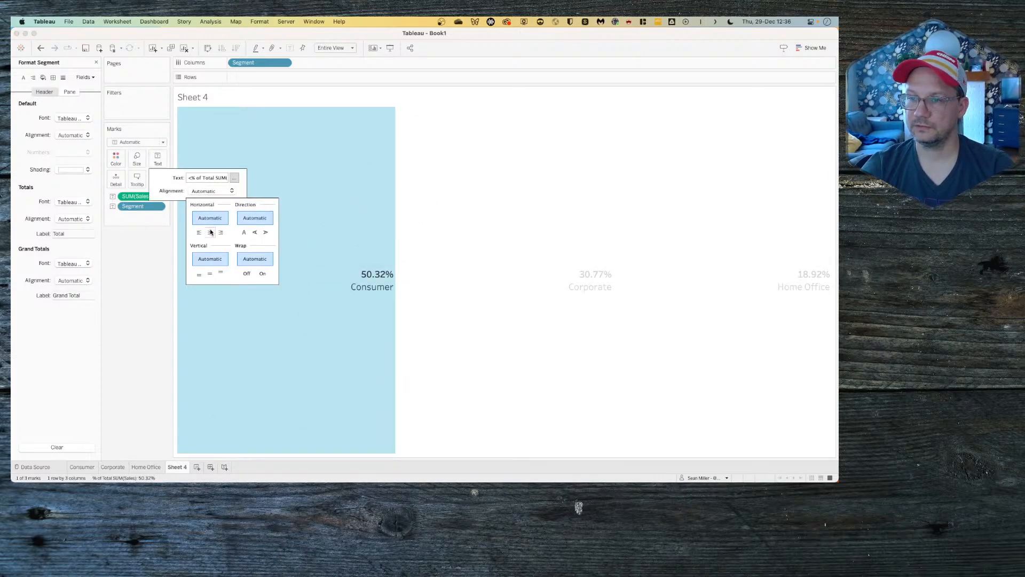
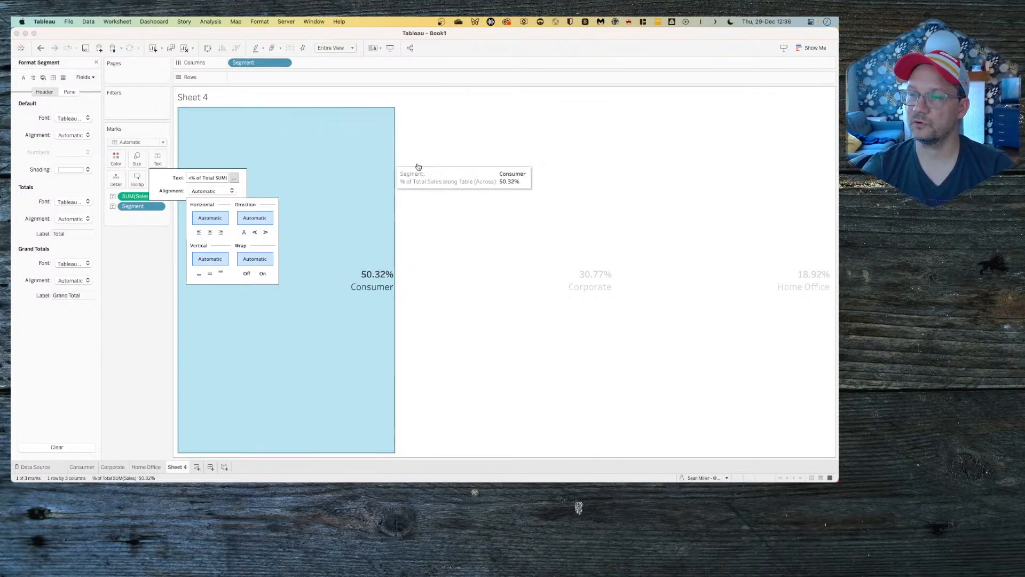
{"action": "left_click", "coordinate": [210, 235]}
{"action": "left_click", "coordinate": [362, 190]}
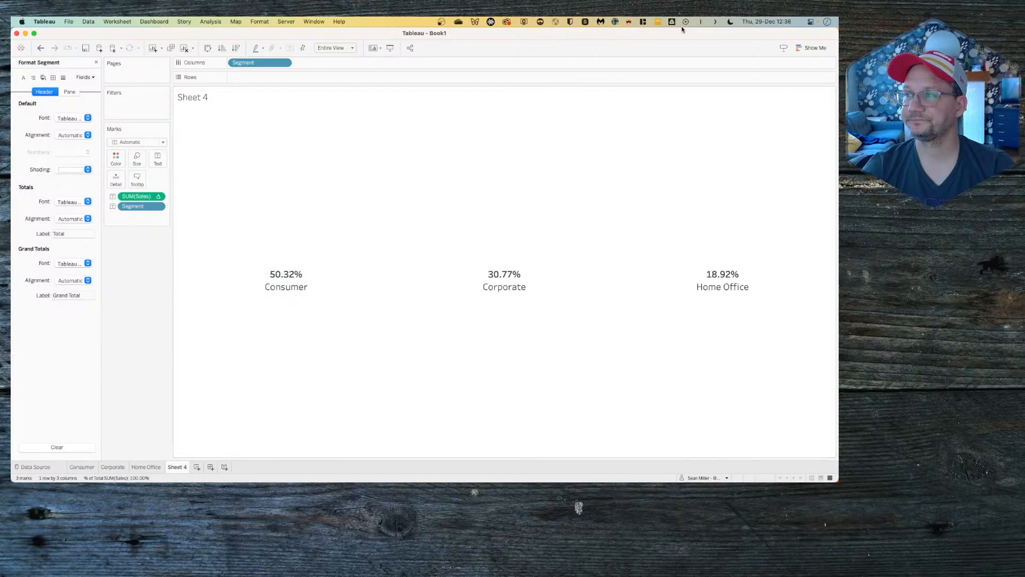
{"action": "left_click", "coordinate": [715, 21]}
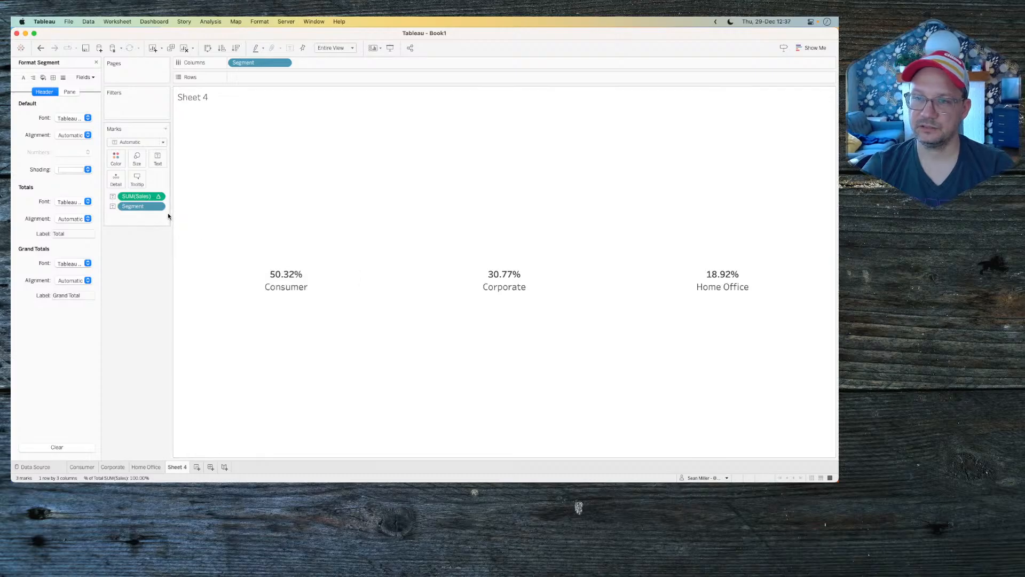
Step: Format the numbers of the % of Total SUM(Sales) label as Percentage with 0 decimal places
{"action": "left_click", "coordinate": [159, 196]}
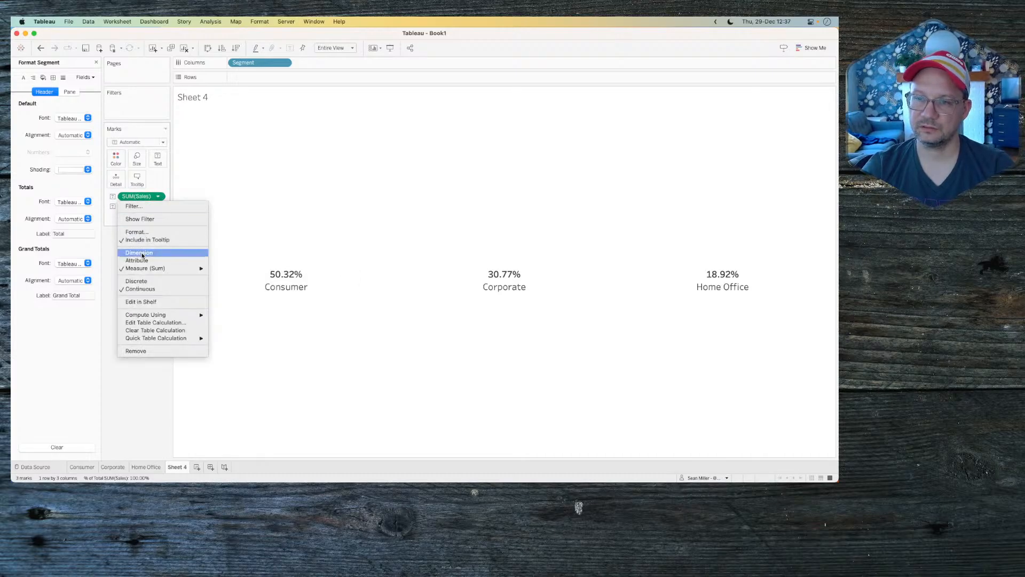
{"action": "left_click", "coordinate": [142, 233]}
{"action": "left_click", "coordinate": [67, 154]}
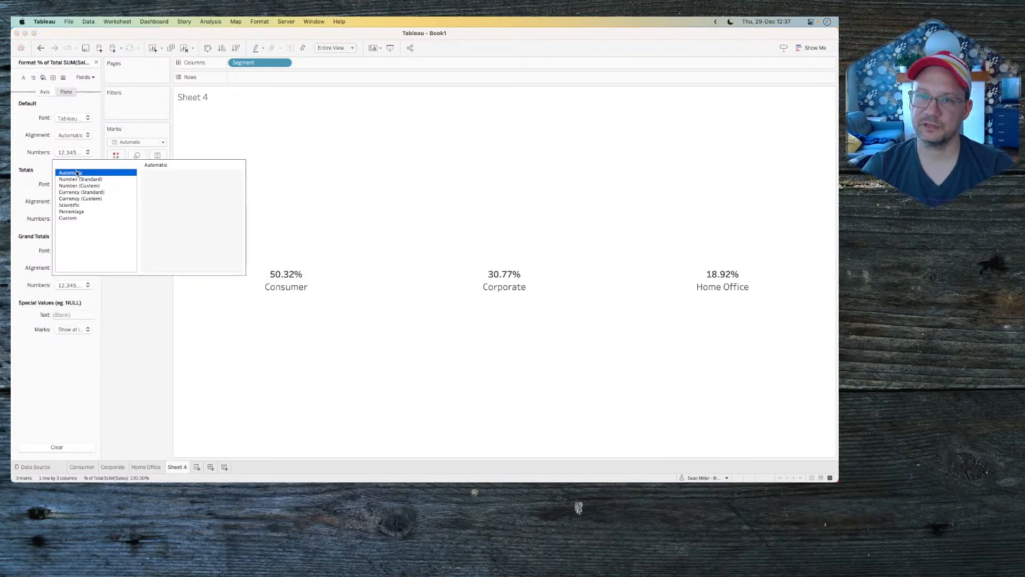
{"action": "left_click", "coordinate": [78, 212]}
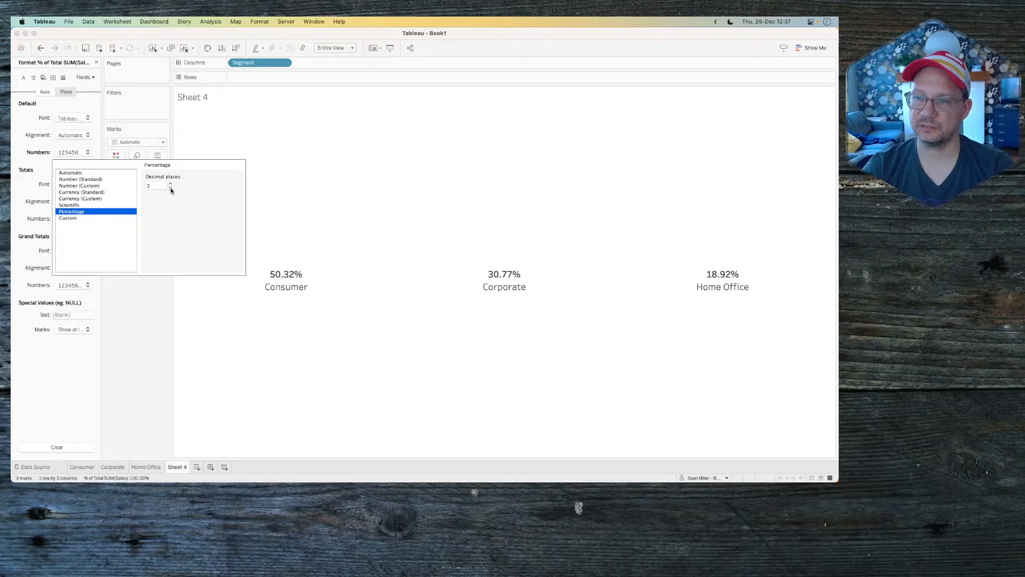
{"action": "left_click", "coordinate": [171, 187]}
{"action": "left_click", "coordinate": [171, 187]}
{"action": "left_click", "coordinate": [140, 363]}
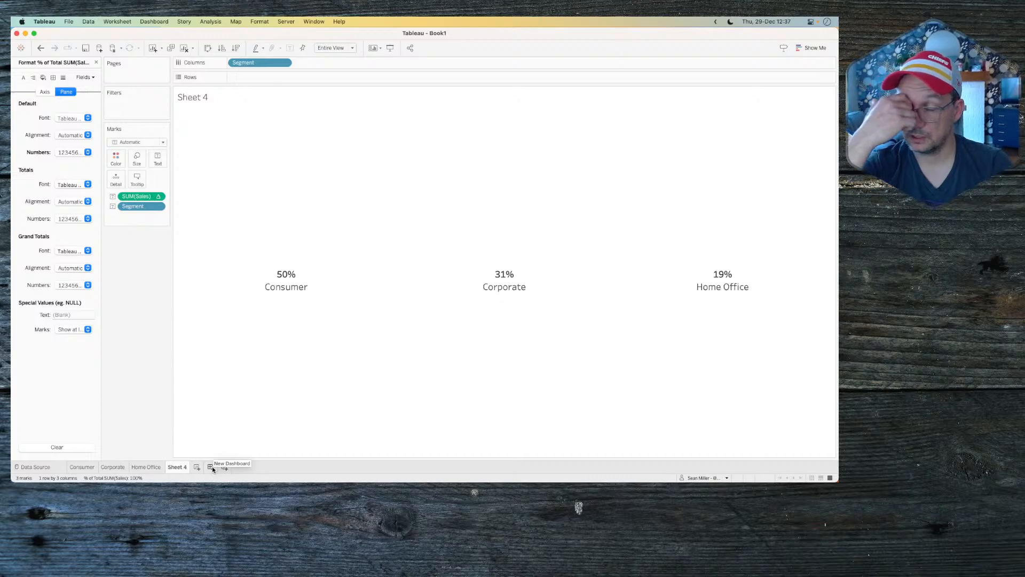
Step: Rename Sheet 4 as Header
{"action": "double_click", "coordinate": [180, 467]}
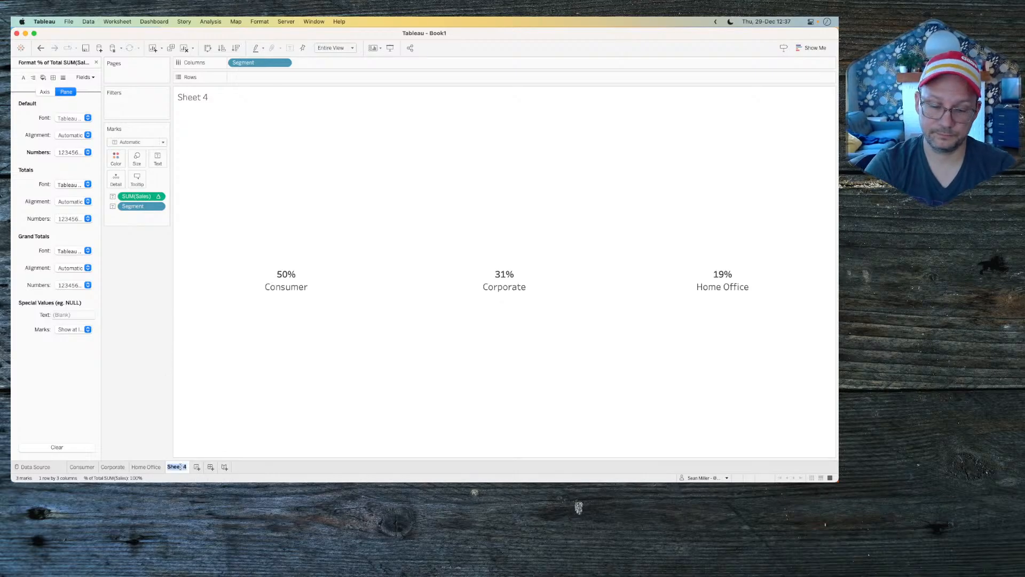
{"action": "type", "text": "Per"}
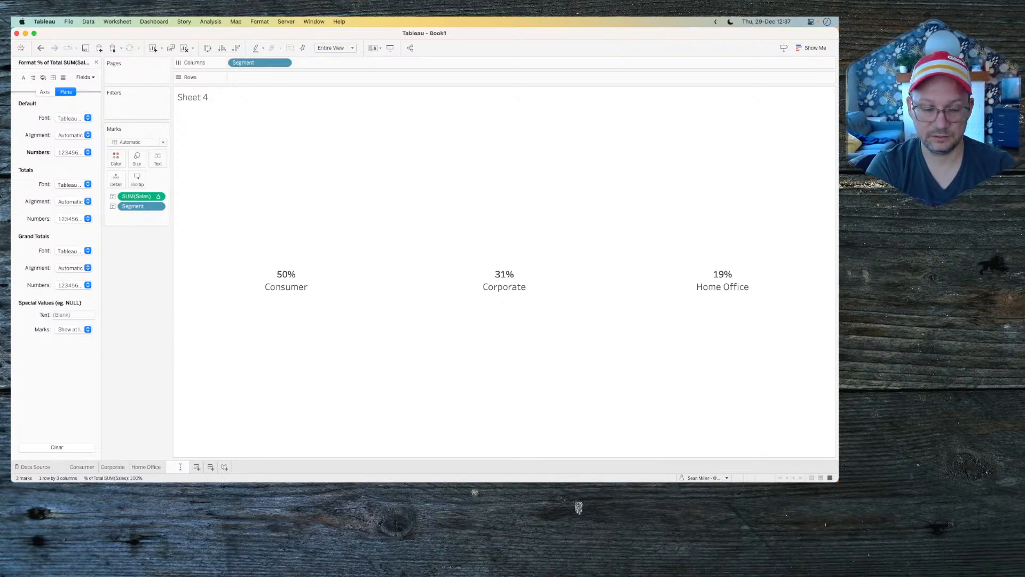
{"action": "type", "text": "%"}
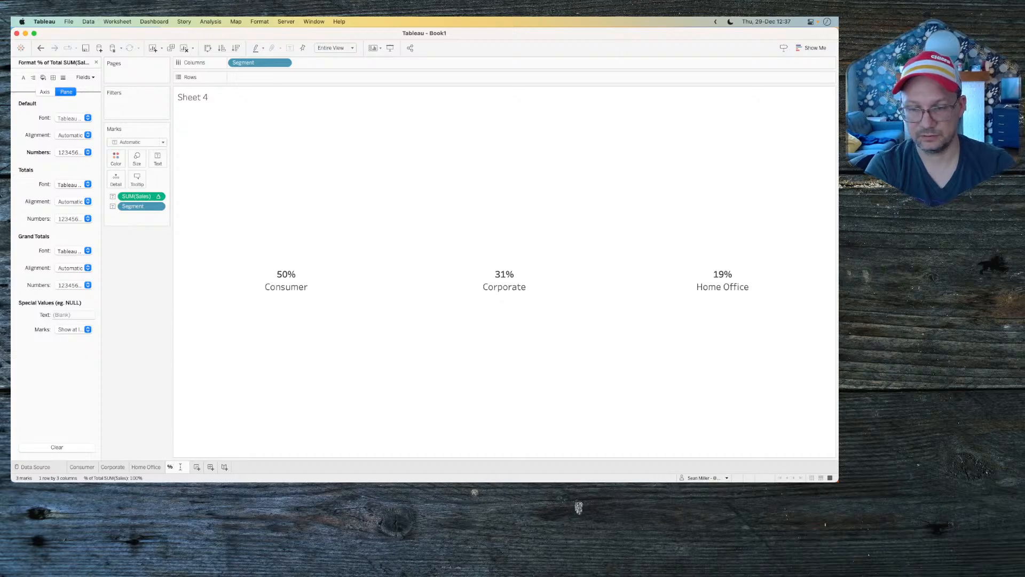
{"action": "type", "text": "Header"}
{"action": "key", "text": "Return"}
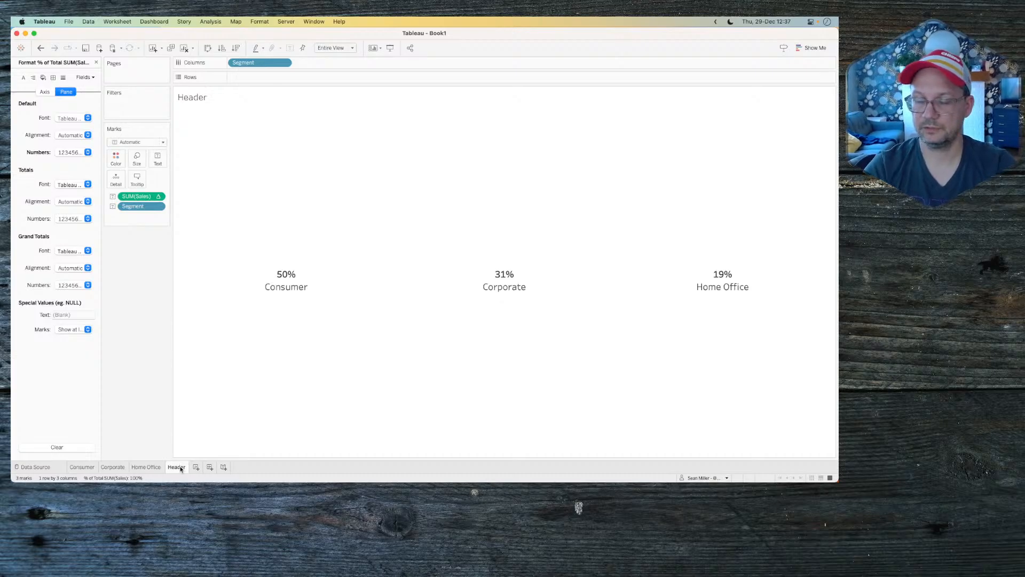
Step: Create a new dashboard and set its fixed height to 525 px, following the size requirement on the challenge page
{"action": "left_click", "coordinate": [210, 467]}
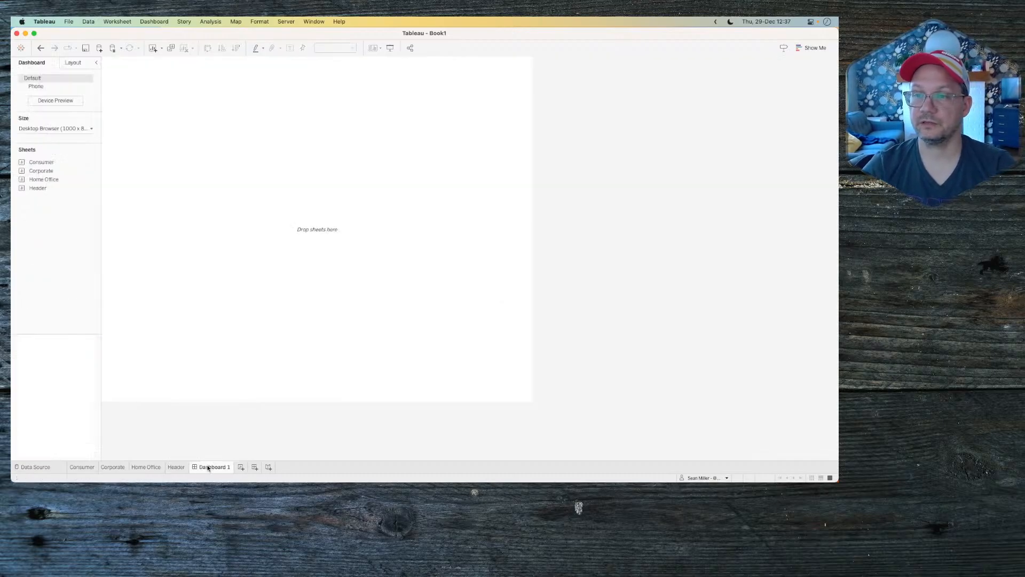
{"action": "left_click", "coordinate": [65, 270]}
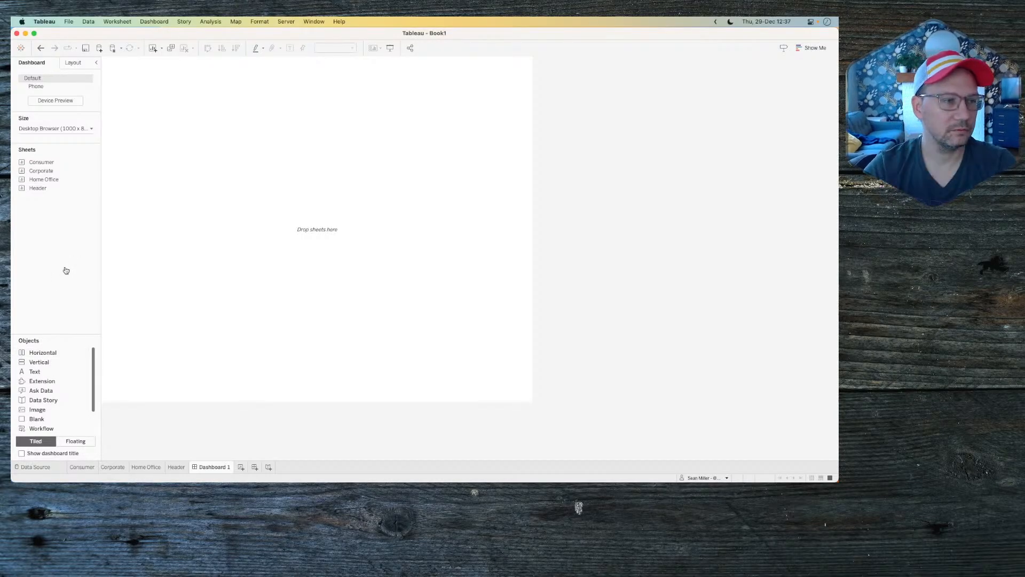
{"action": "key", "text": "ctrl+Left"}
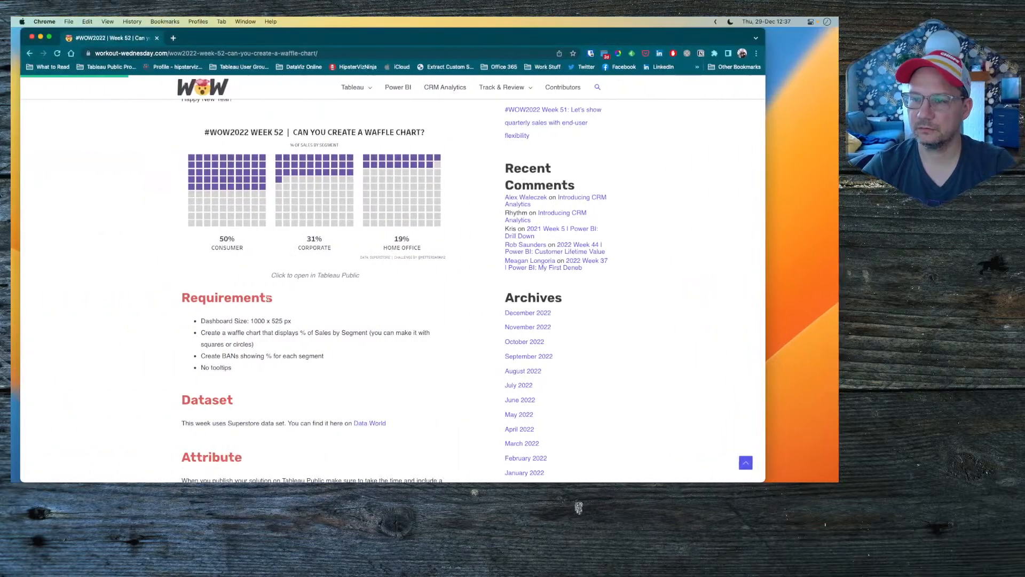
{"action": "key", "text": "ctrl+Right"}
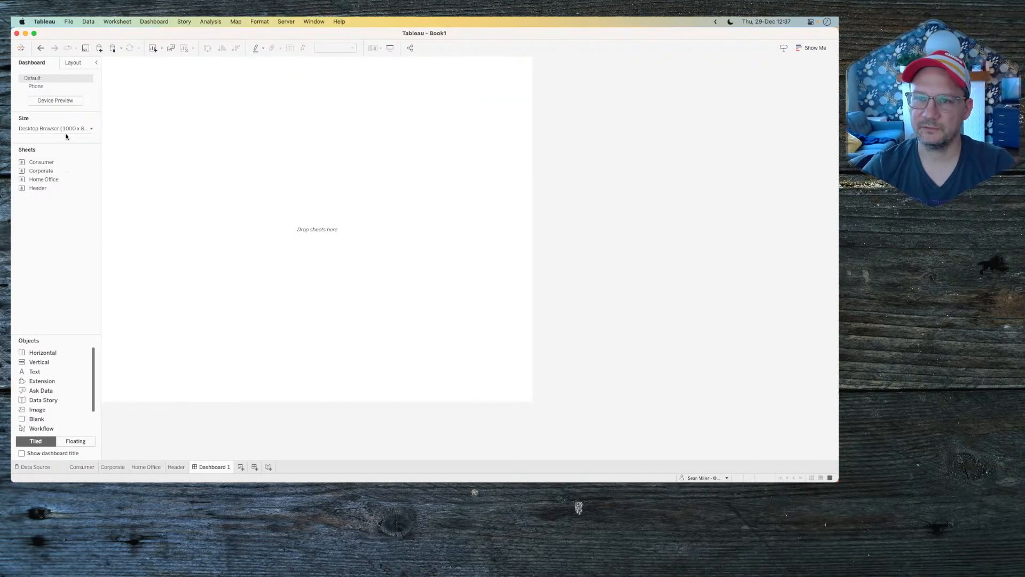
{"action": "left_click", "coordinate": [64, 129]}
{"action": "left_click", "coordinate": [81, 180]}
{"action": "double_click", "coordinate": [72, 180]}
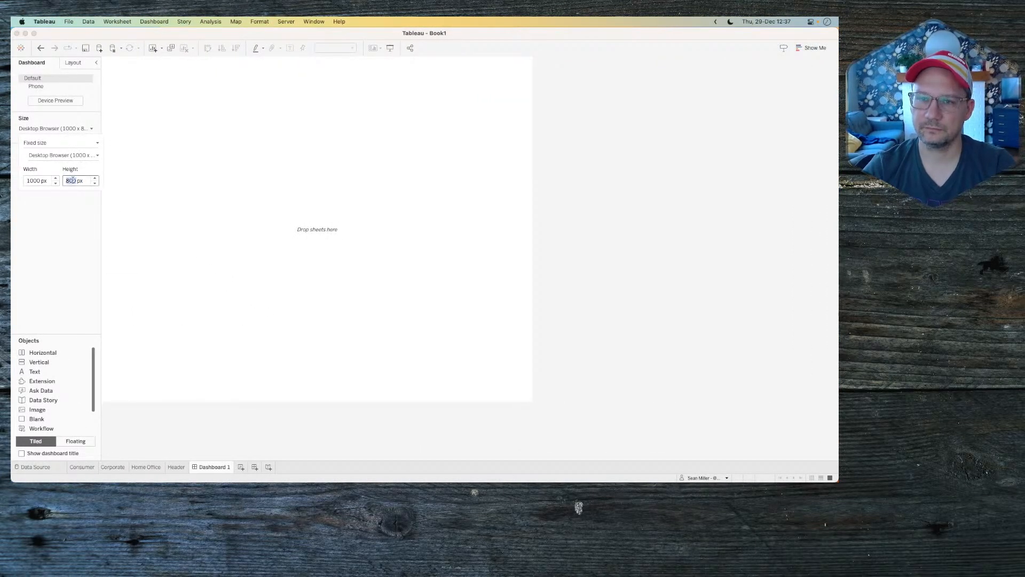
{"action": "type", "text": "525"}
{"action": "key", "text": "Return"}
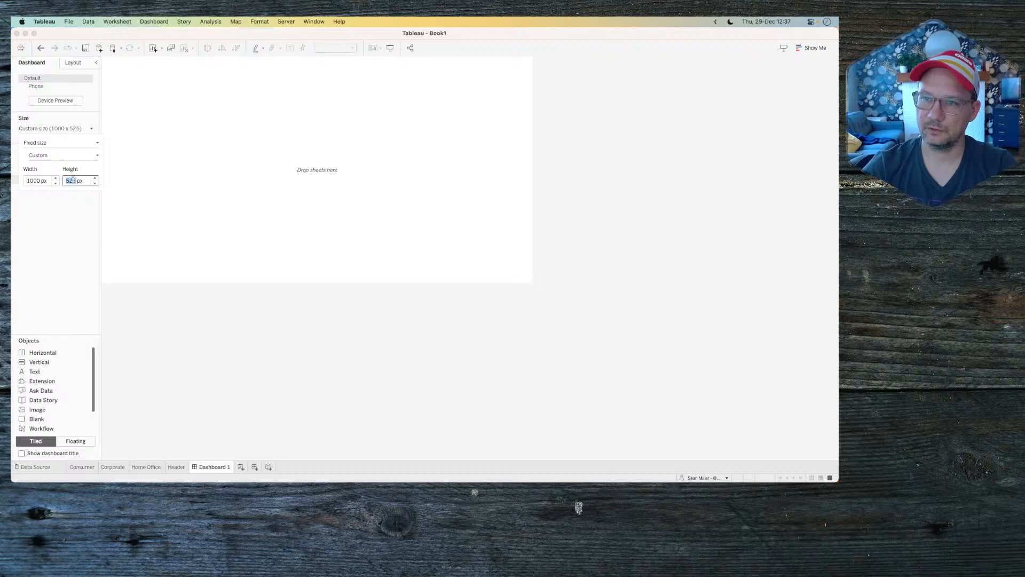
{"action": "left_click", "coordinate": [37, 289]}
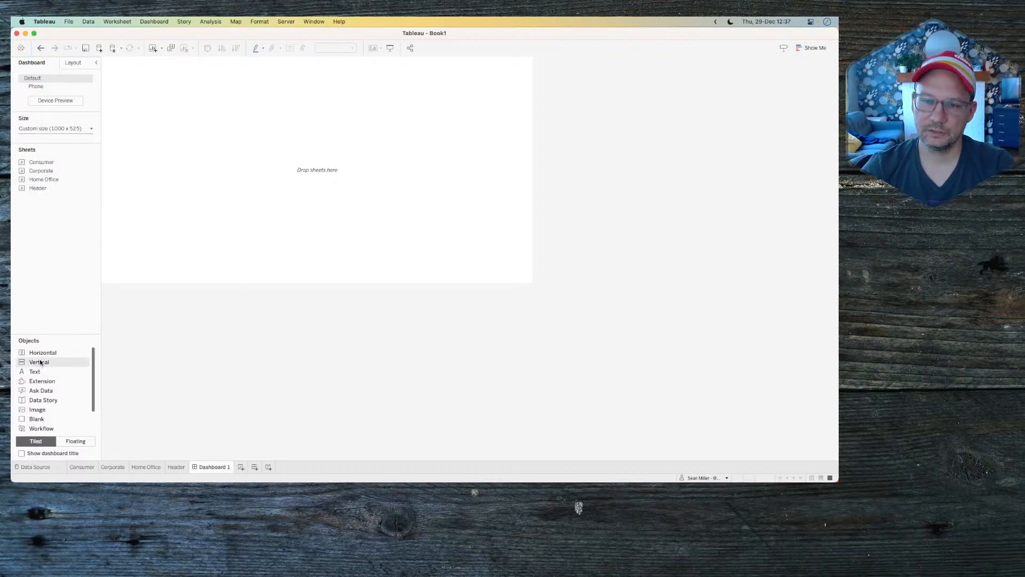
Step: Add a tiled vertical container that fills the empty dashboard
{"action": "left_click_drag", "start_coordinate": [40, 363], "coordinate": [45, 292]}
{"action": "left_click", "coordinate": [78, 66]}
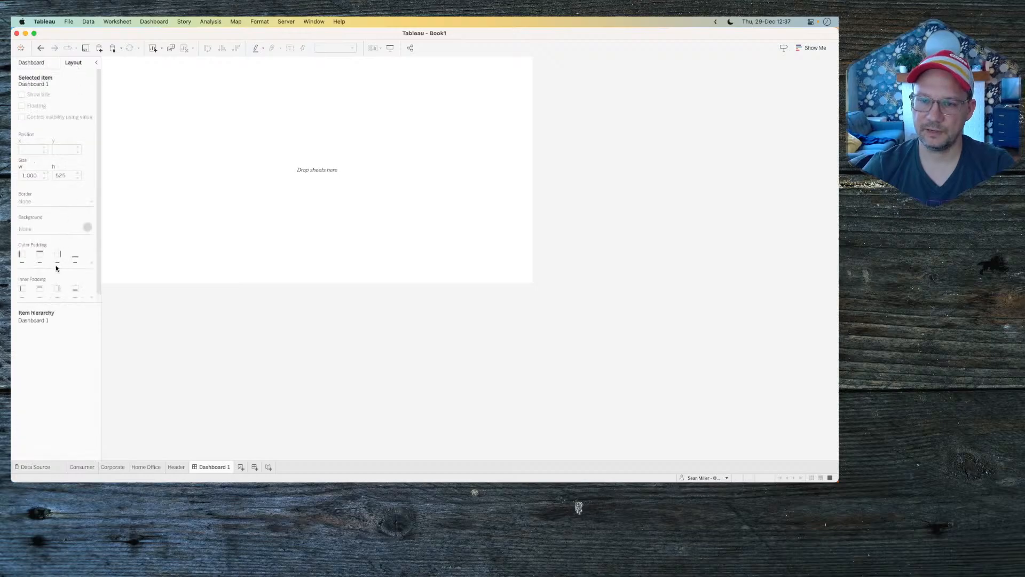
{"action": "left_click", "coordinate": [32, 62]}
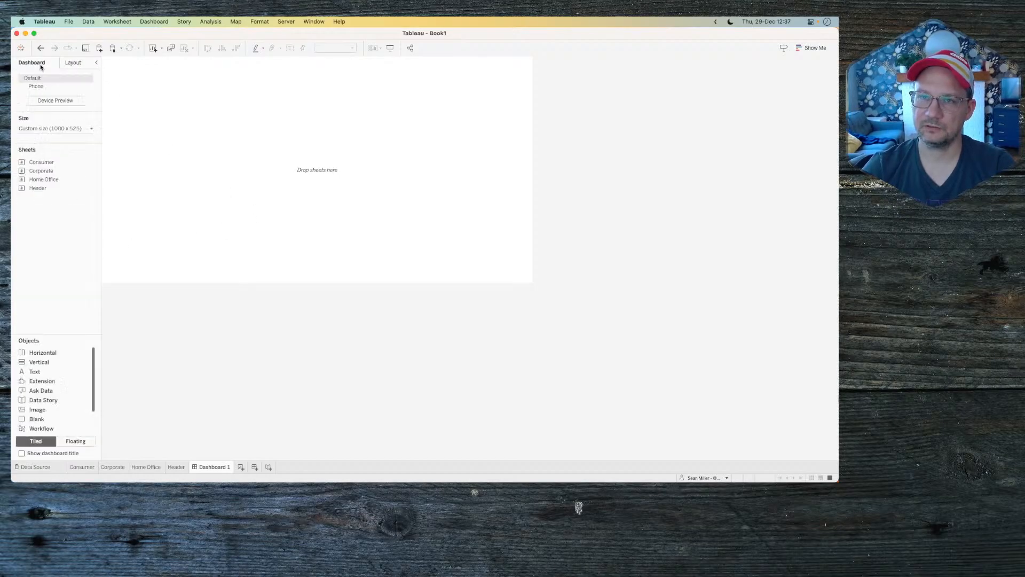
{"action": "left_click_drag", "start_coordinate": [38, 362], "coordinate": [217, 176]}
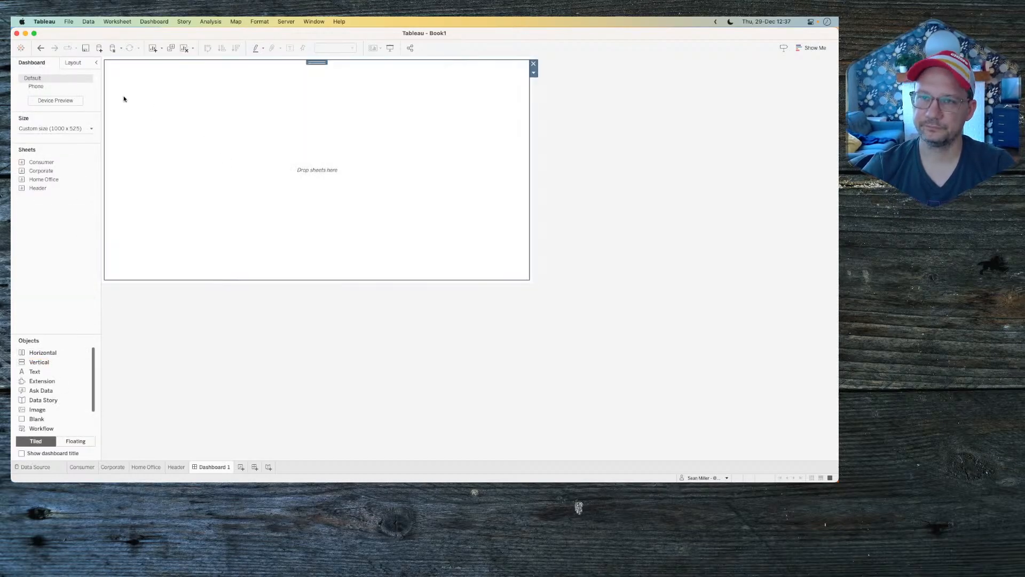
Step: Set the vertical container's outer padding to 20 on all sides
{"action": "left_click", "coordinate": [73, 63]}
{"action": "left_click", "coordinate": [42, 263]}
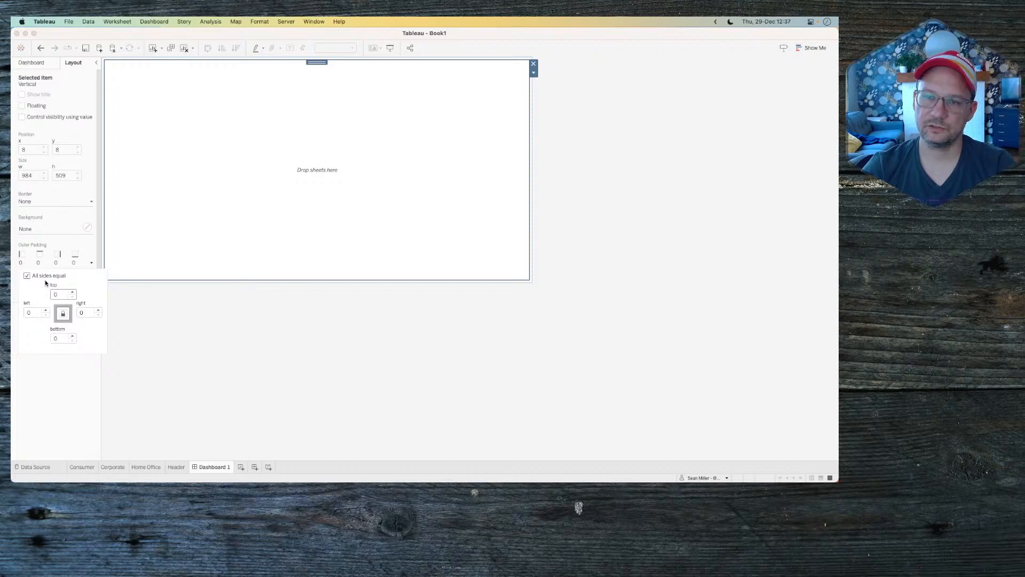
{"action": "type", "text": "20"}
{"action": "key", "text": "Return"}
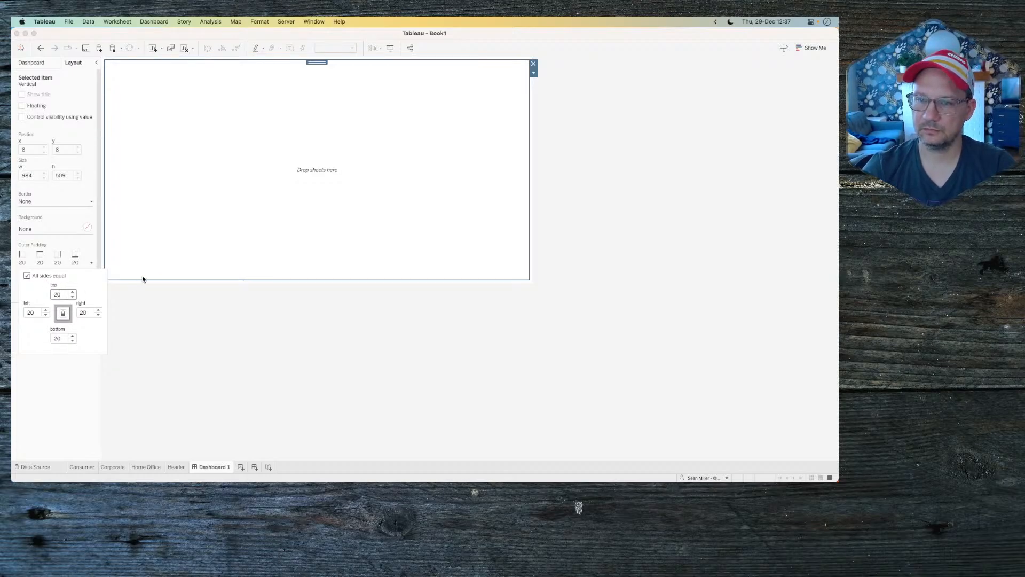
{"action": "left_click", "coordinate": [176, 323]}
Step: Place a blank object inside the vertical container and check the target layout on the challenge page
{"action": "left_click", "coordinate": [43, 64]}
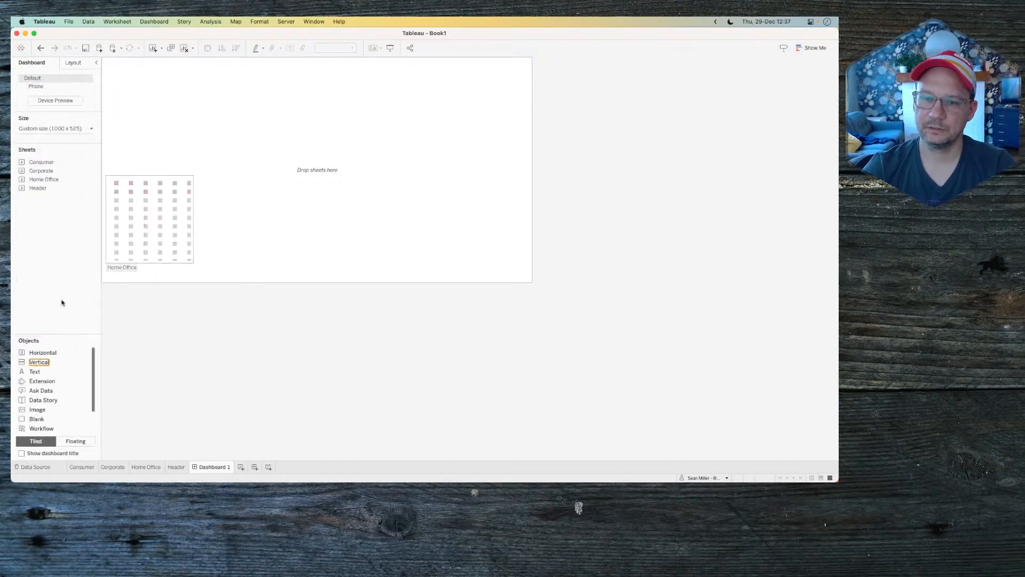
{"action": "left_click_drag", "start_coordinate": [43, 420], "coordinate": [224, 210]}
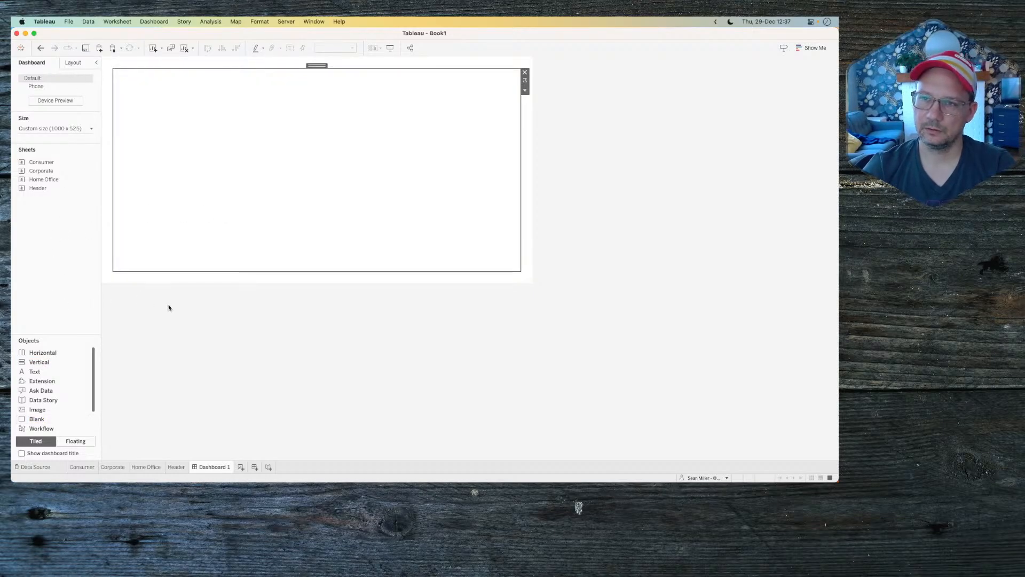
{"action": "key", "text": "super+Tab"}
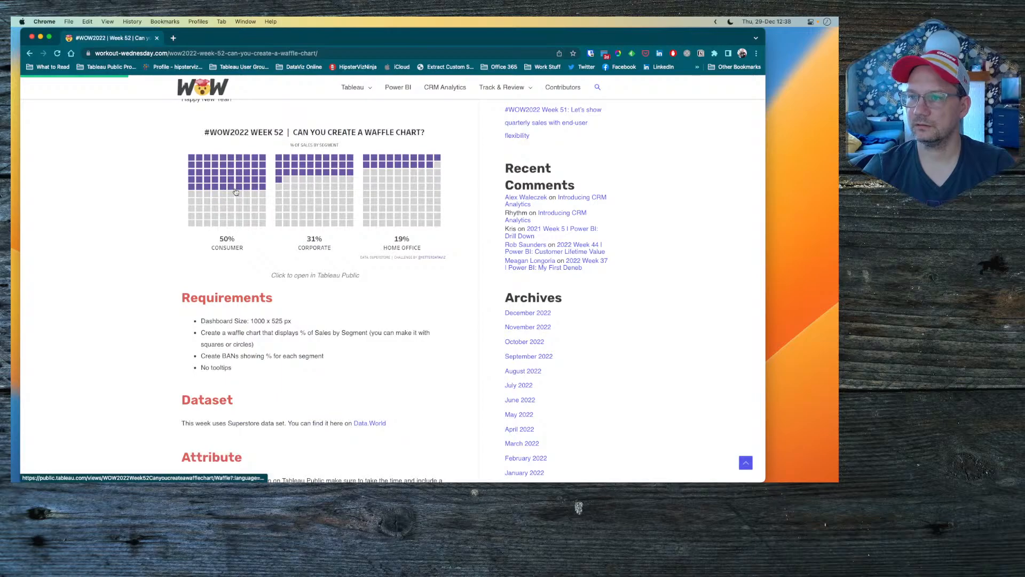
{"action": "key", "text": "super+Tab"}
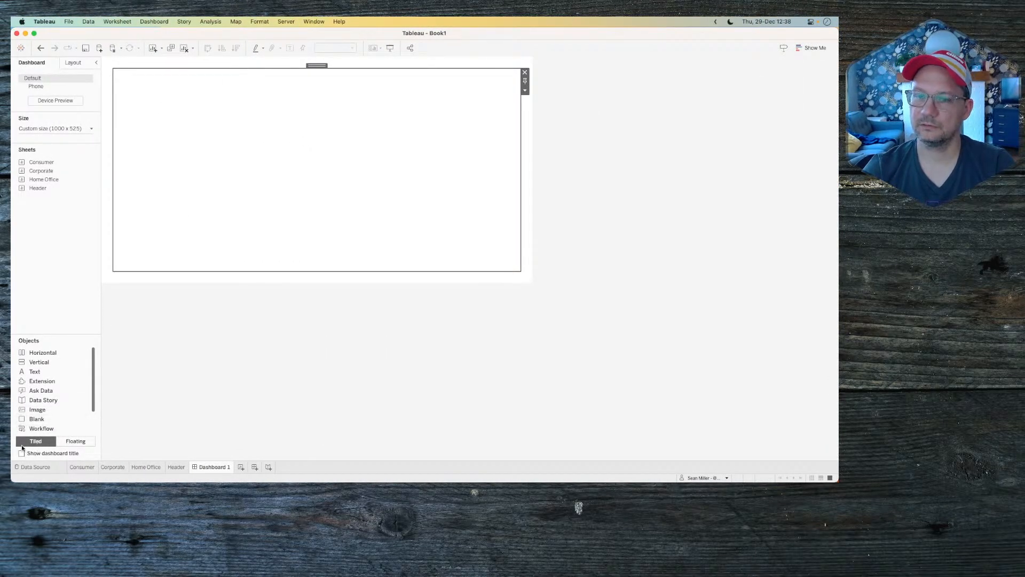
Step: Place a text object at the top of the vertical container, centre-aligned in Tableau Semibold at size 20
{"action": "left_click_drag", "start_coordinate": [32, 371], "coordinate": [314, 97]}
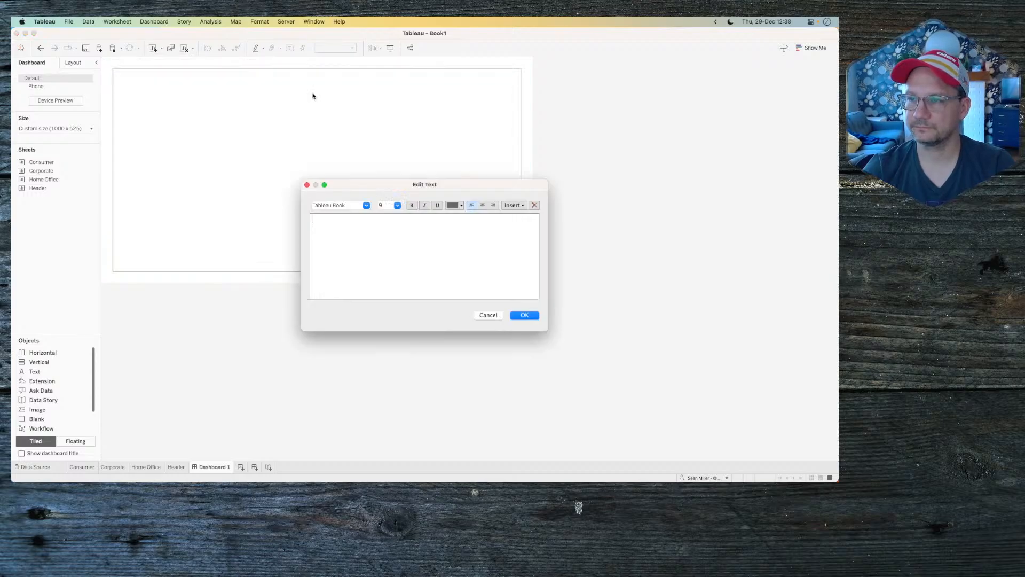
{"action": "left_click", "coordinate": [482, 205]}
{"action": "left_click", "coordinate": [397, 205]}
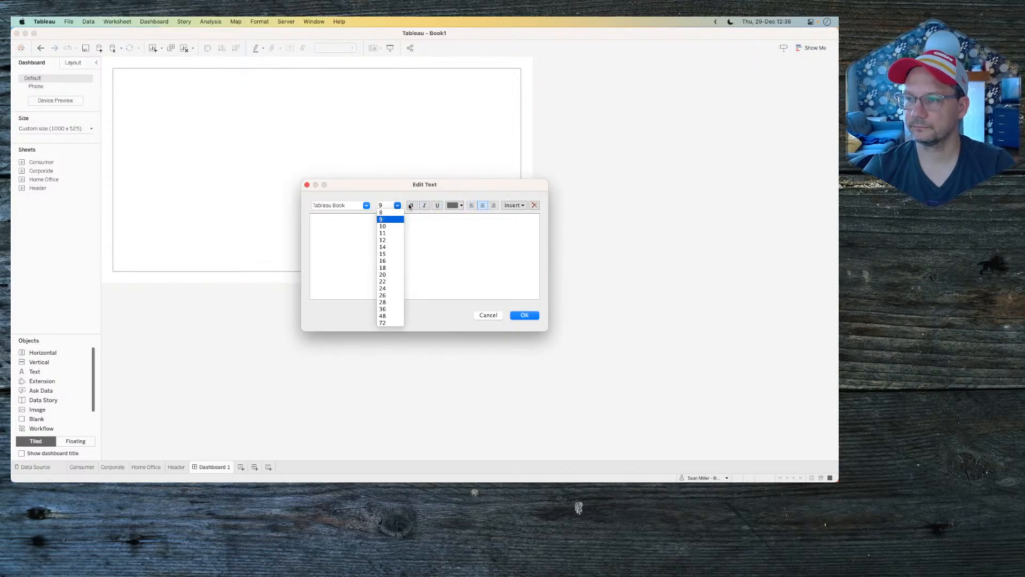
{"action": "left_click", "coordinate": [361, 206]}
{"action": "left_click", "coordinate": [366, 205]}
{"action": "left_click", "coordinate": [355, 291]}
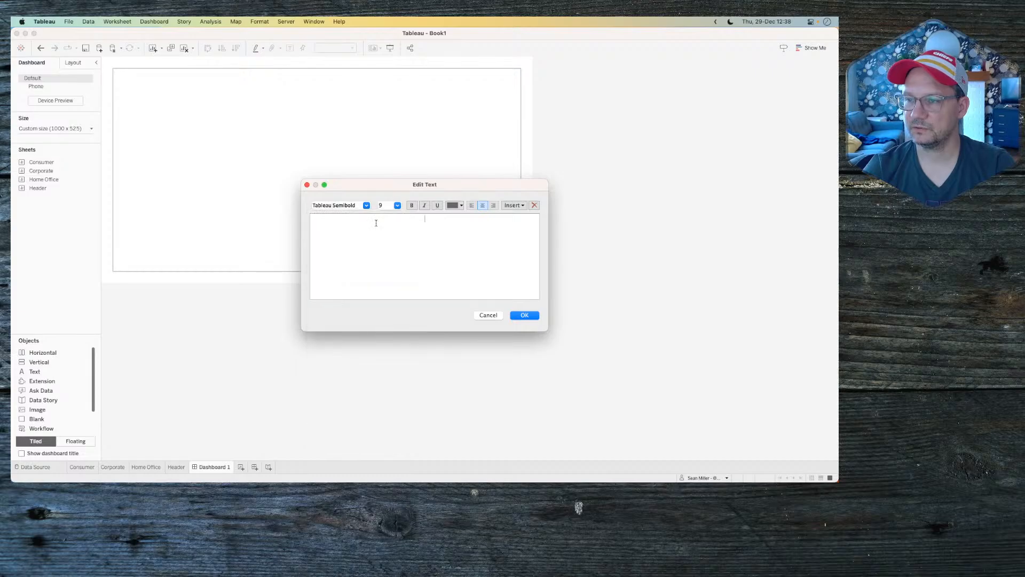
{"action": "left_click", "coordinate": [397, 205]}
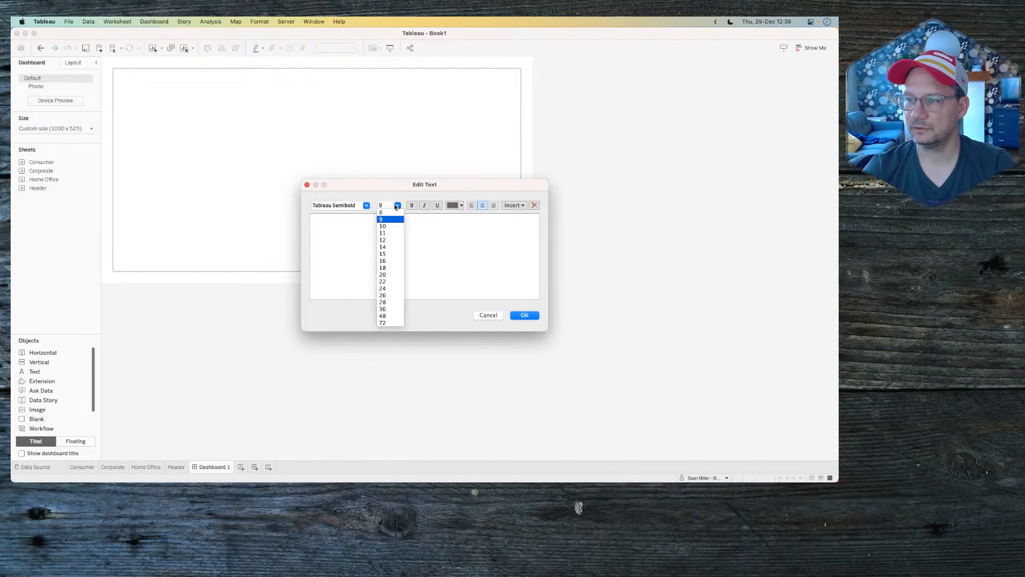
{"action": "left_click", "coordinate": [390, 274]}
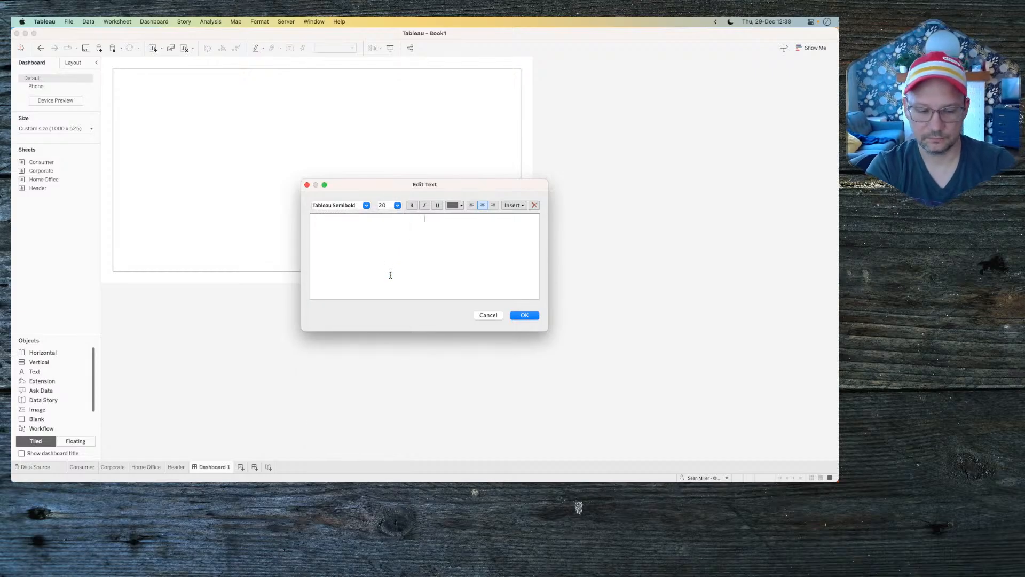
Step: Enter the title text "#WOW2022 | 52 | Let's make Waffles" in the text object
{"action": "type", "text": "#WOW2022"}
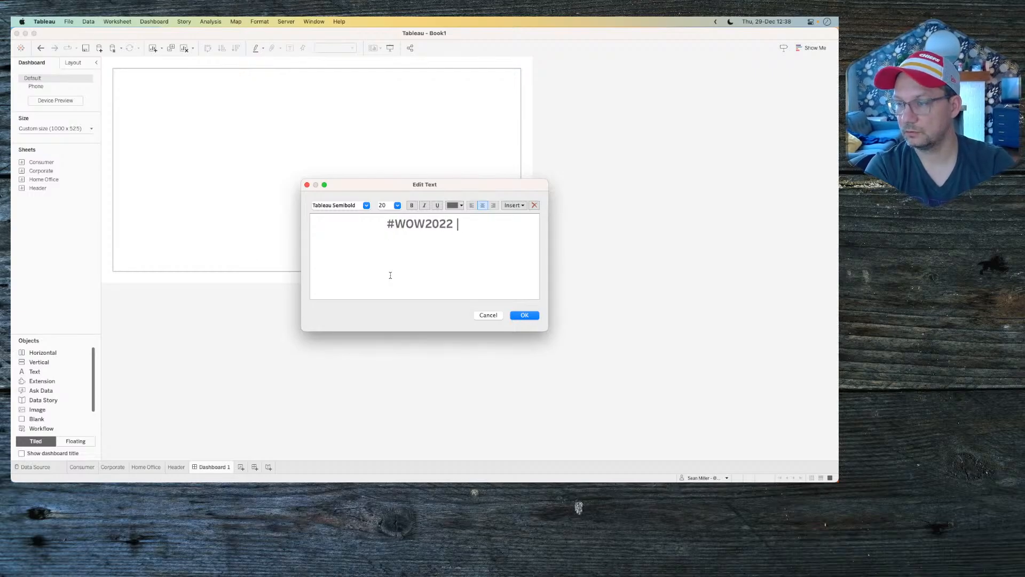
{"action": "type", "text": " | 52"}
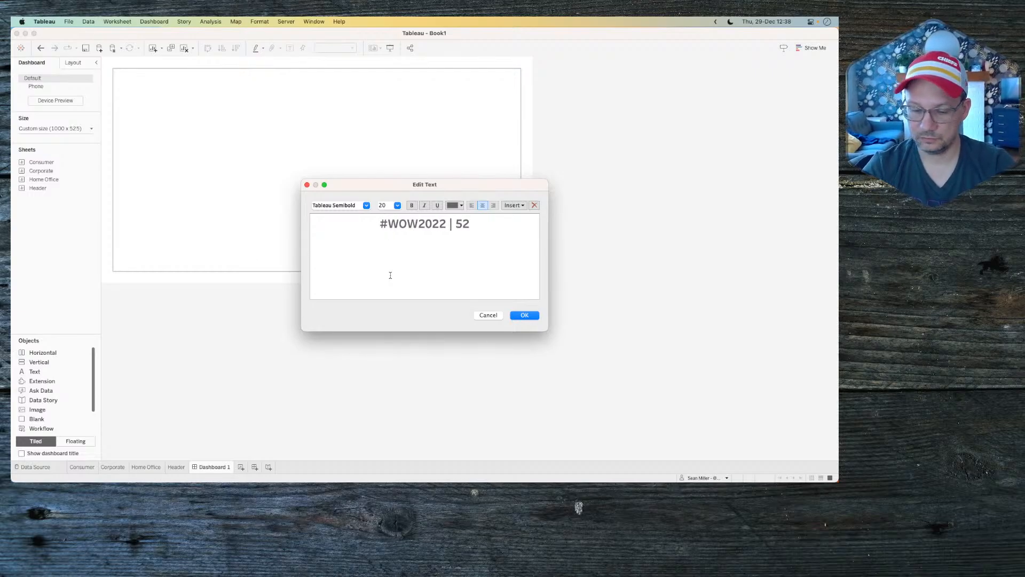
{"action": "type", "text": " | "}
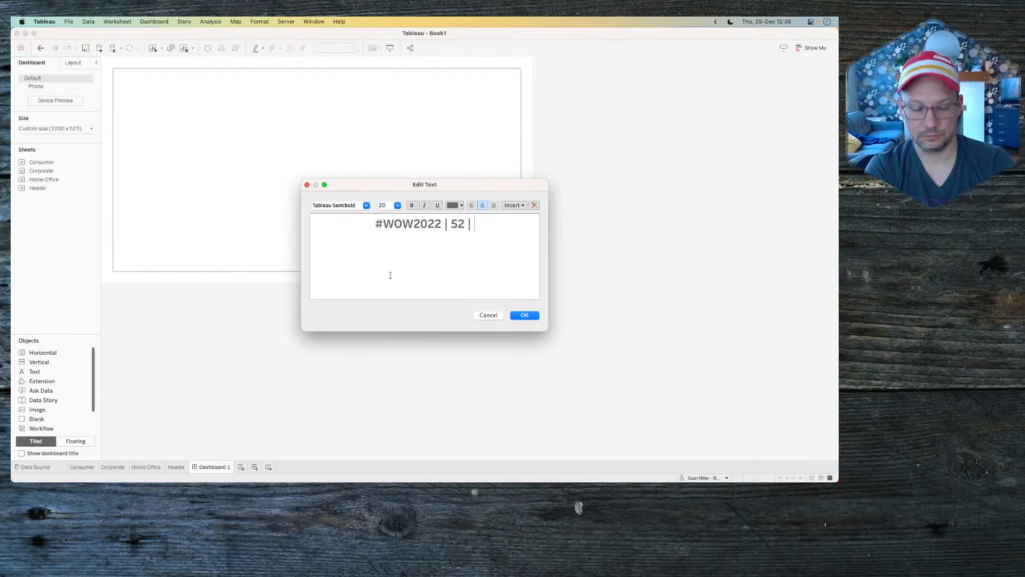
{"action": "type", "text": "Let's make Waf"}
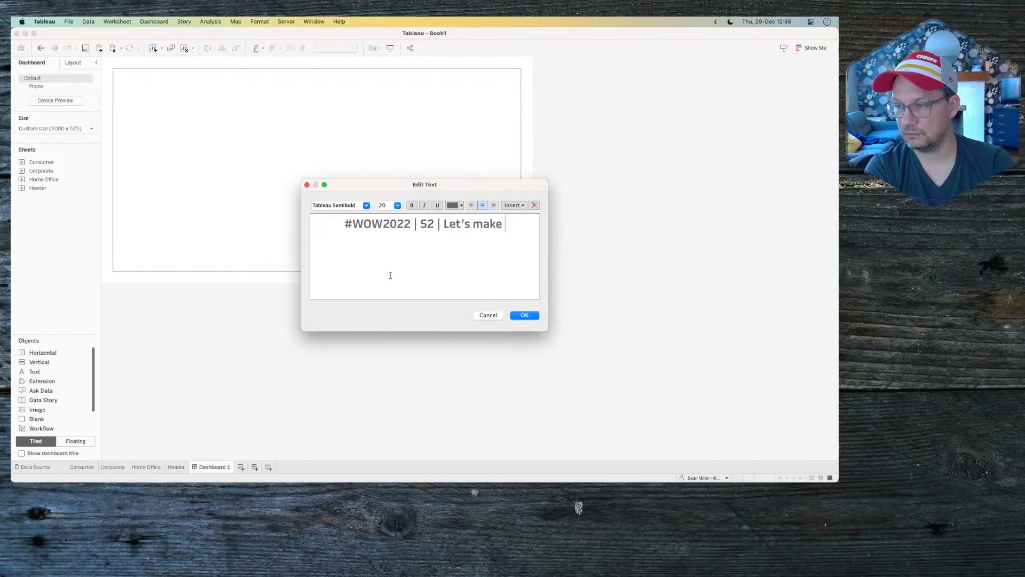
{"action": "type", "text": "fles"}
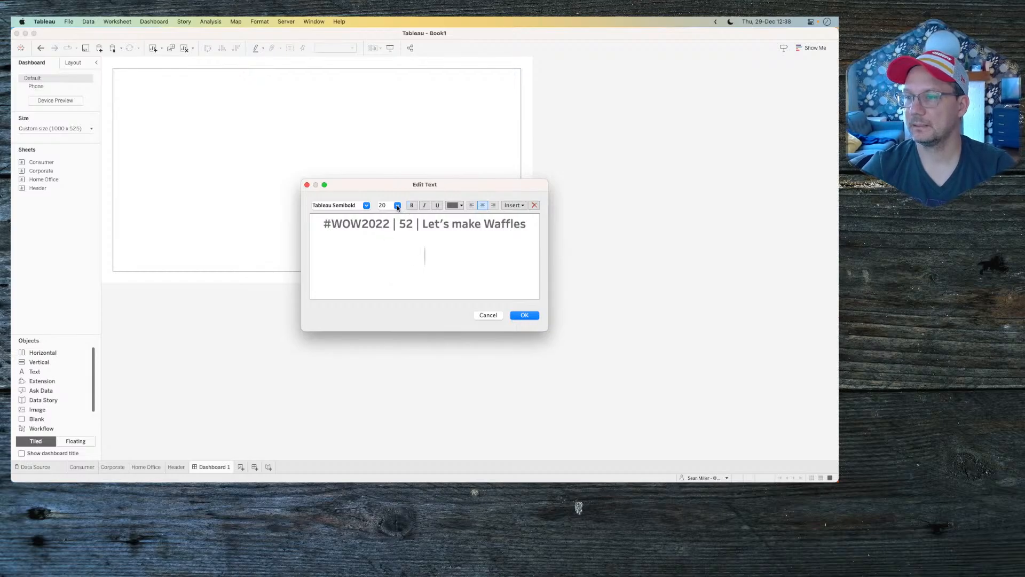
Step: Set the font size to 12 for the subtitle line below the title and check the target wording on the challenge page
{"action": "left_click", "coordinate": [430, 243]}
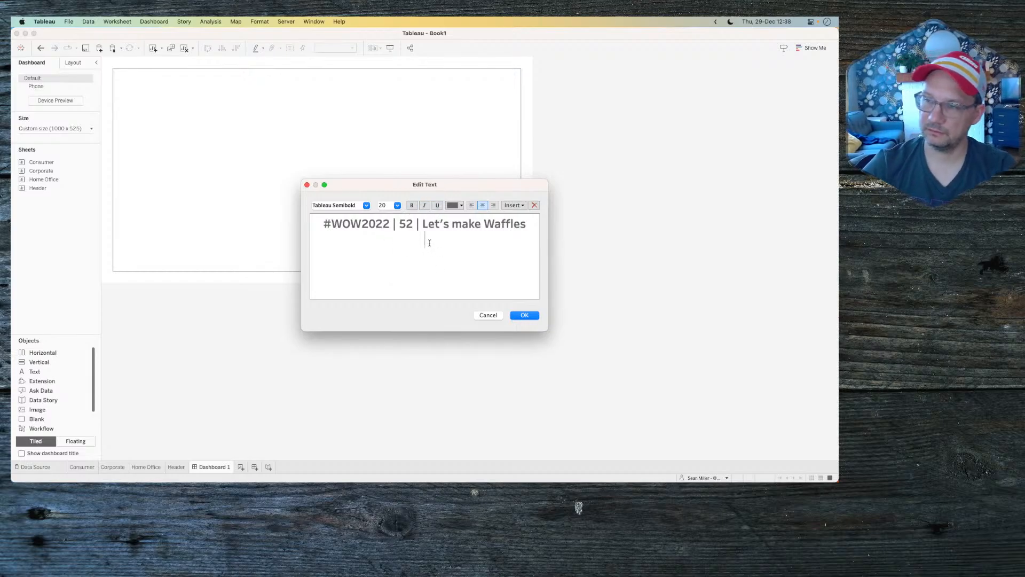
{"action": "left_click", "coordinate": [397, 205]}
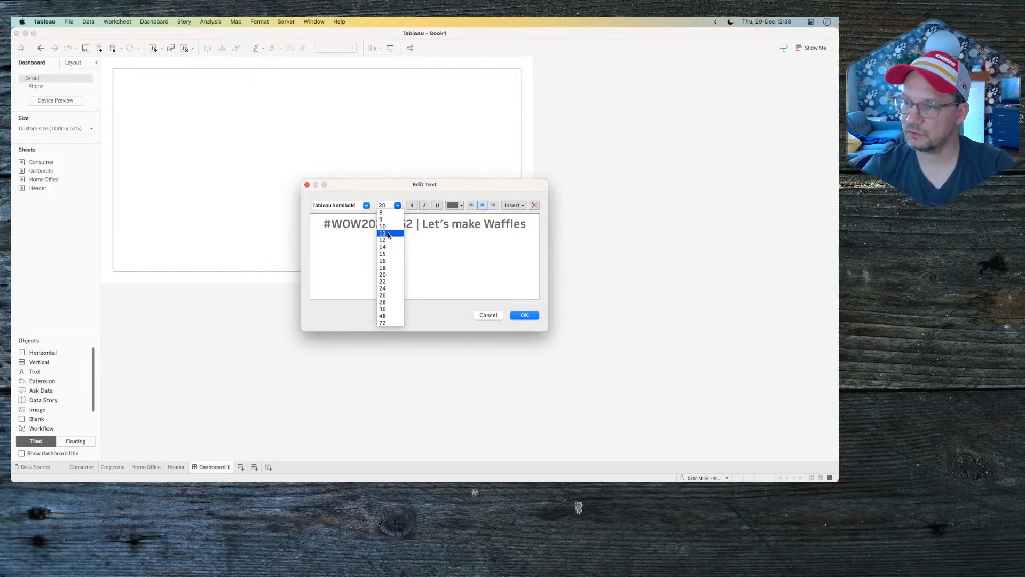
{"action": "left_click", "coordinate": [400, 240]}
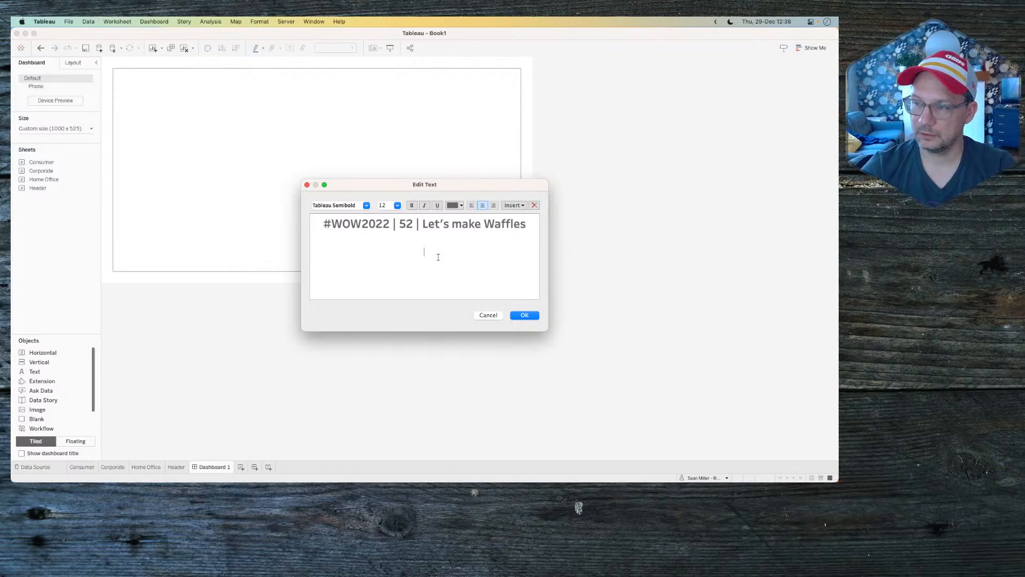
{"action": "key", "text": "super+Tab"}
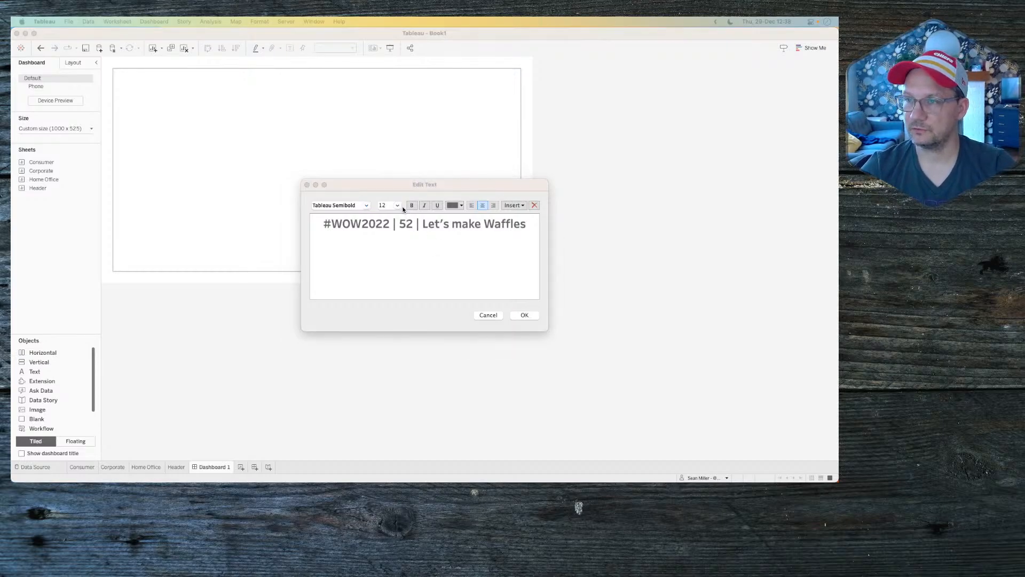
{"action": "key", "text": "super+Tab"}
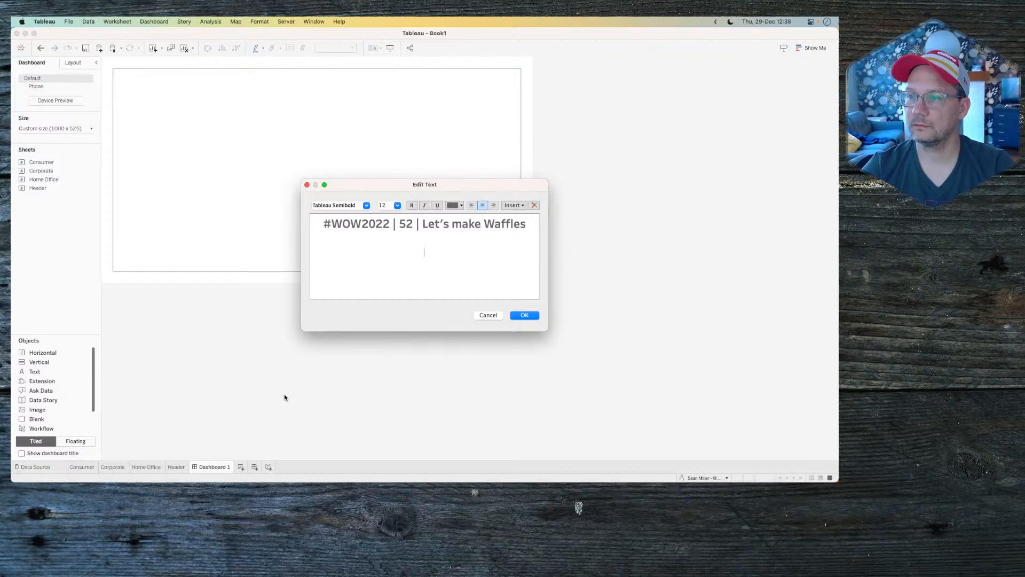
{"action": "type", "text": "%"}
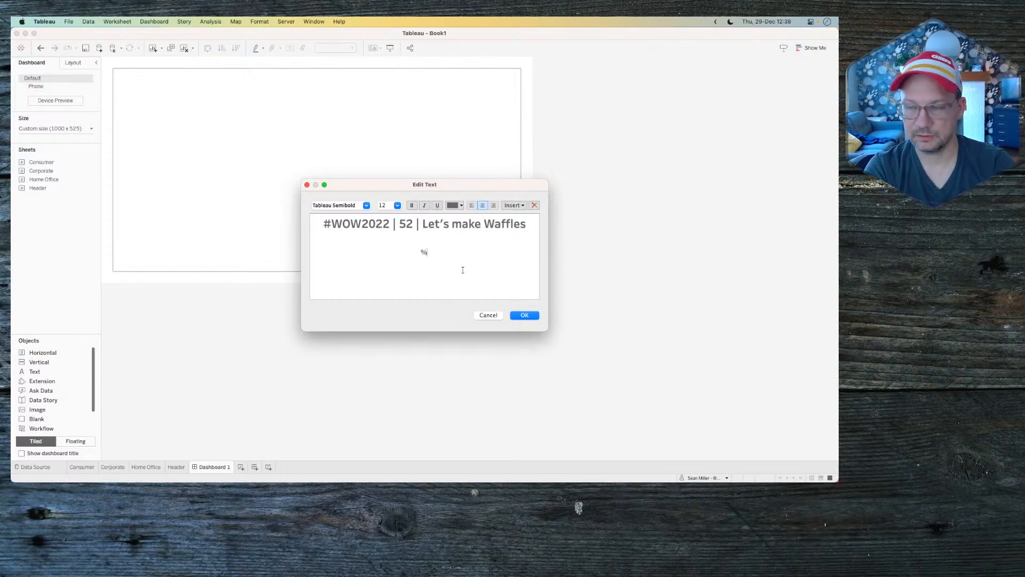
{"action": "type", "text": " of"}
{"action": "key", "text": "BackSpace"}
{"action": "key", "text": "BackSpace"}
{"action": "key", "text": "BackSpace"}
{"action": "key", "text": "BackSpace"}
{"action": "key", "text": "BackSpace"}
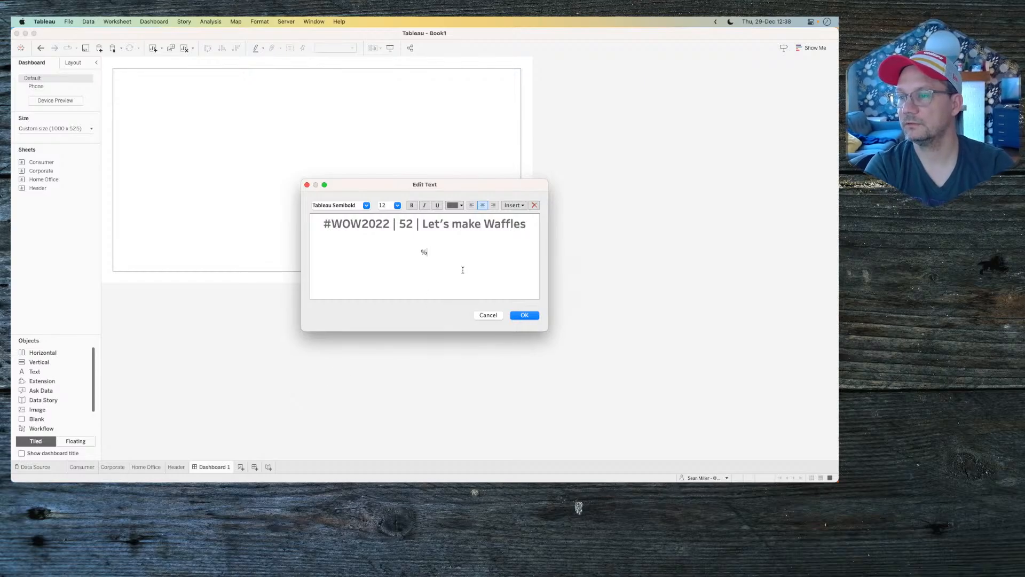
Step: Add the subtitle "% of Sales by Segment" below the title in Tableau Book
{"action": "left_click", "coordinate": [368, 206]}
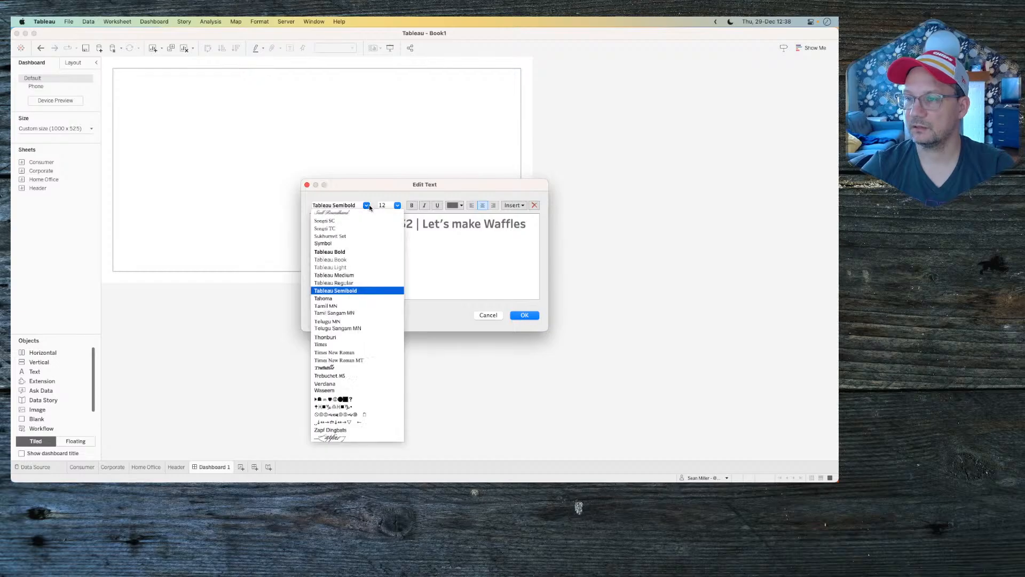
{"action": "left_click", "coordinate": [353, 260]}
{"action": "type", "text": "% of"}
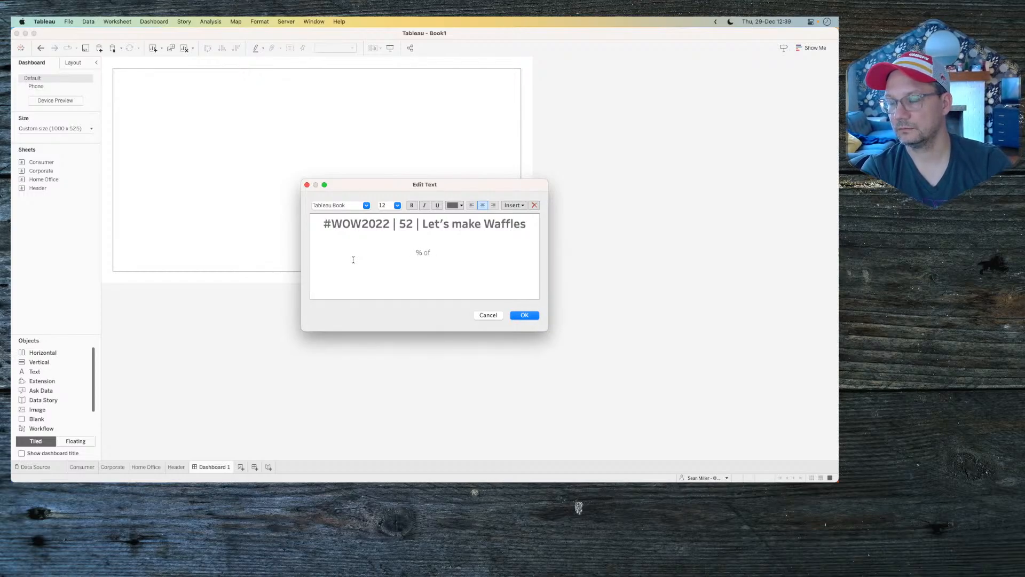
{"action": "type", "text": " Segm"}
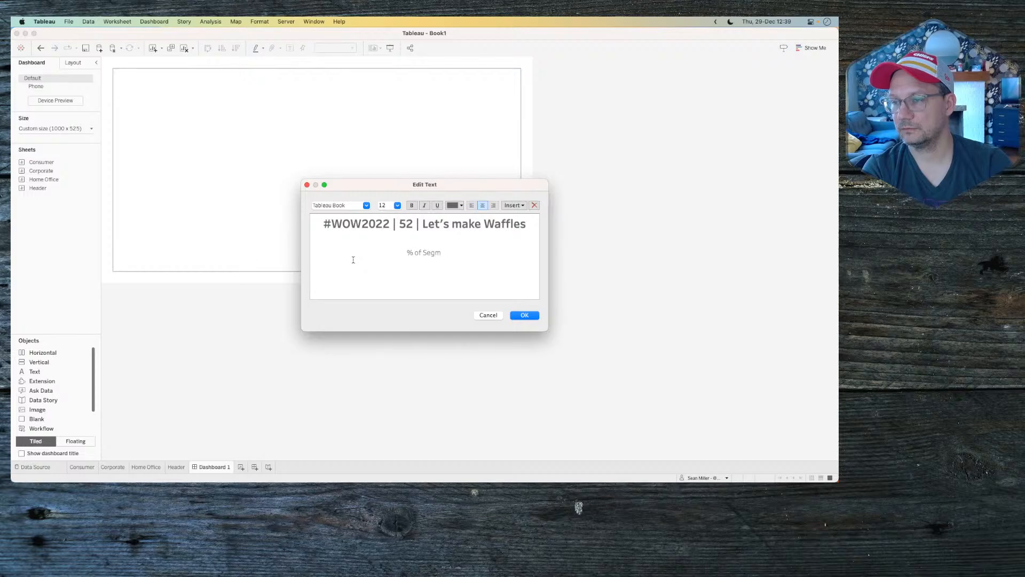
{"action": "key", "text": "BackSpace"}
{"action": "key", "text": "BackSpace"}
{"action": "key", "text": "BackSpace"}
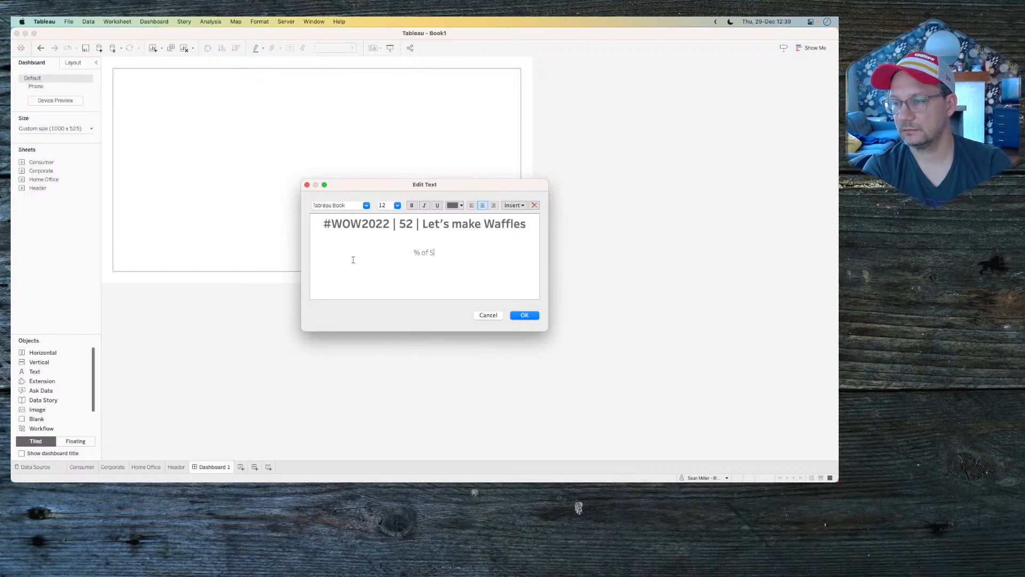
{"action": "type", "text": "ales by"}
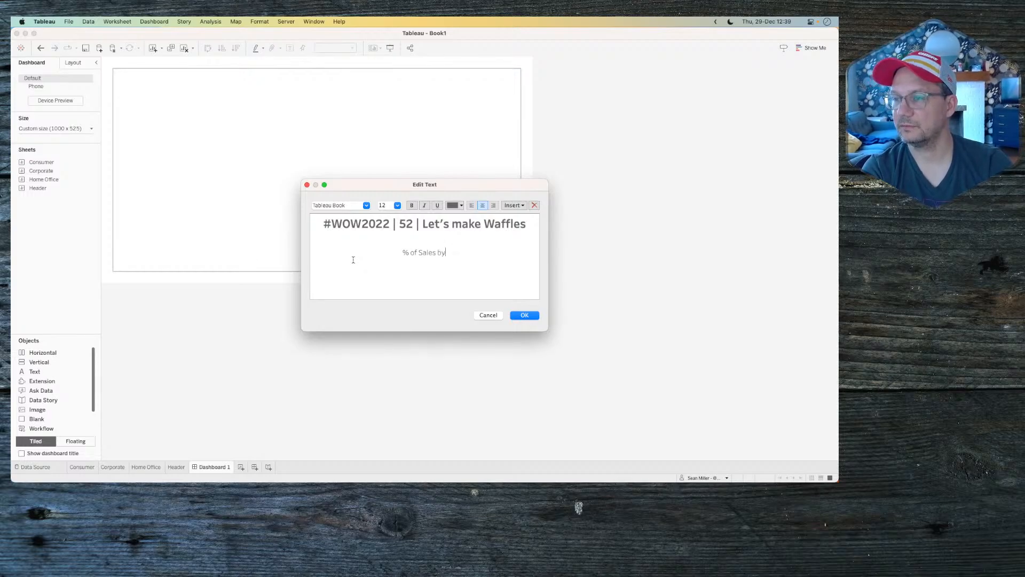
{"action": "type", "text": " Segmet"}
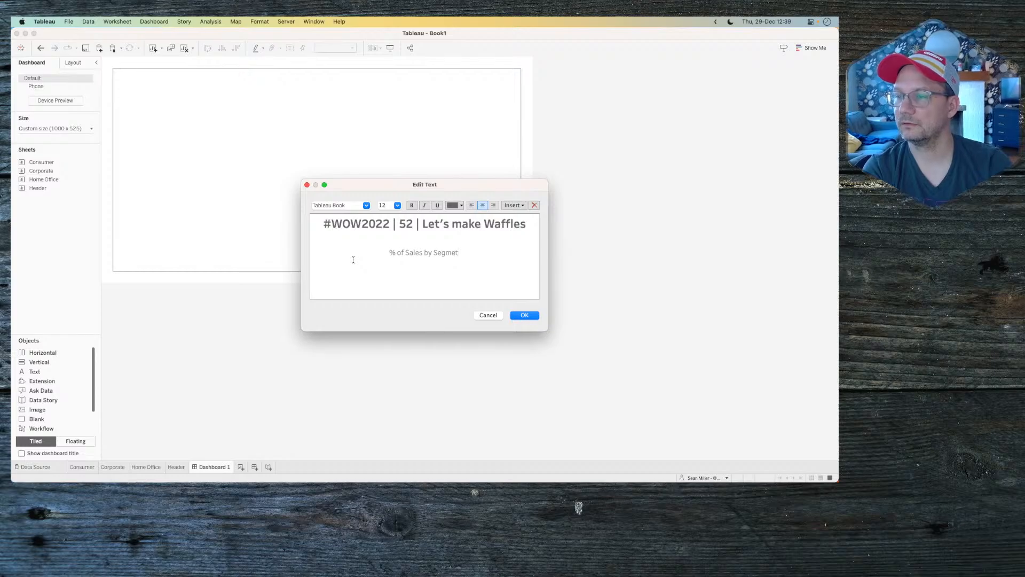
{"action": "key", "text": "BackSpace"}
{"action": "type", "text": "nt"}
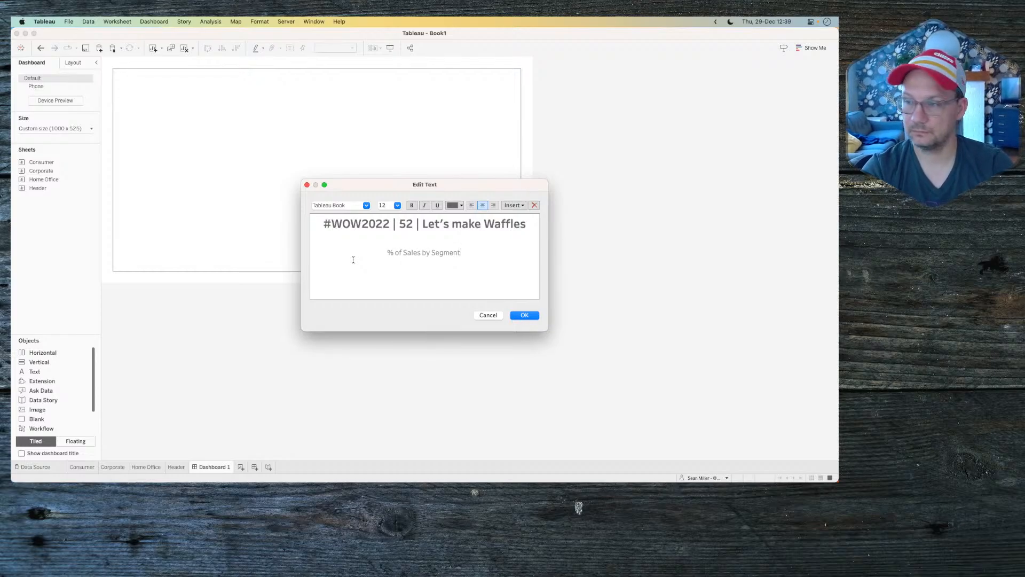
Step: Replace the blank line between title and subtitle with one at font size 12 and apply the text
{"action": "left_click", "coordinate": [472, 242]}
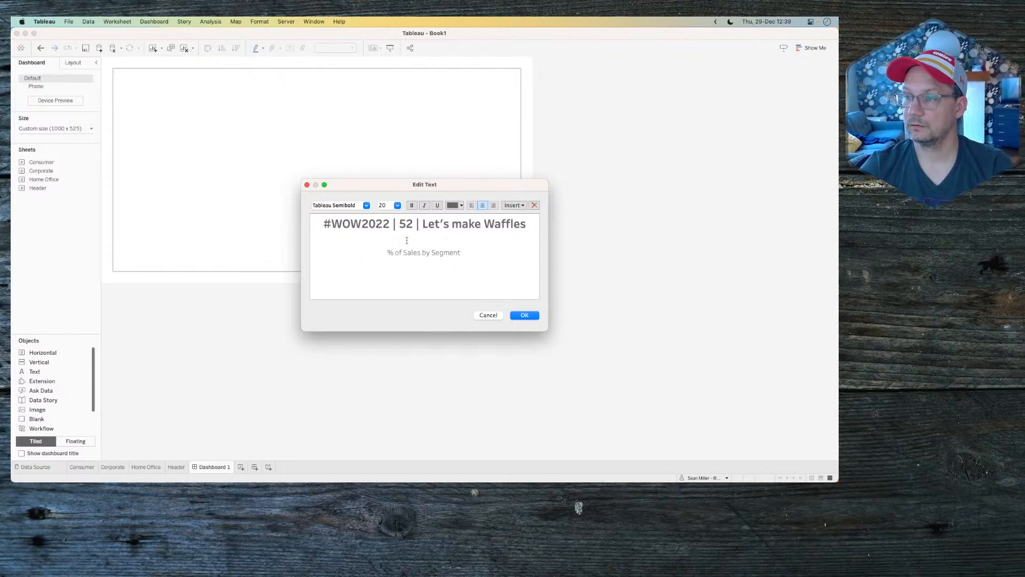
{"action": "key", "text": "BackSpace"}
{"action": "left_click", "coordinate": [397, 206]}
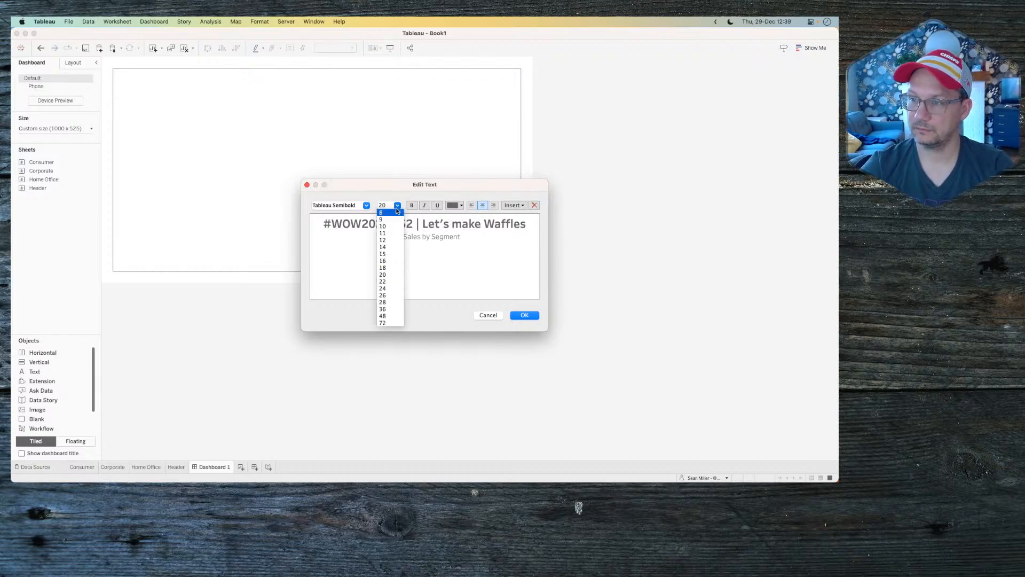
{"action": "left_click", "coordinate": [392, 239]}
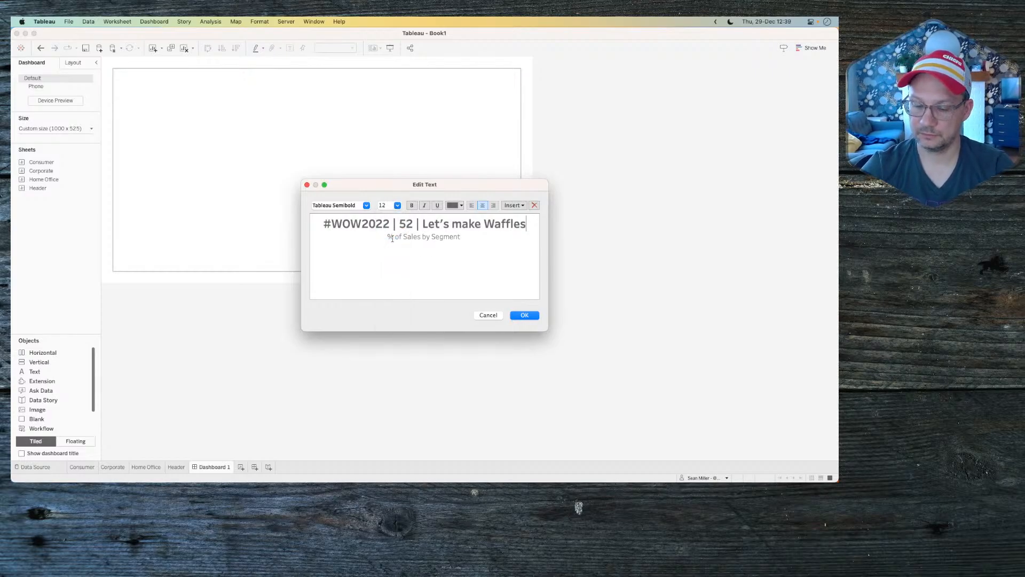
{"action": "key", "text": "Return"}
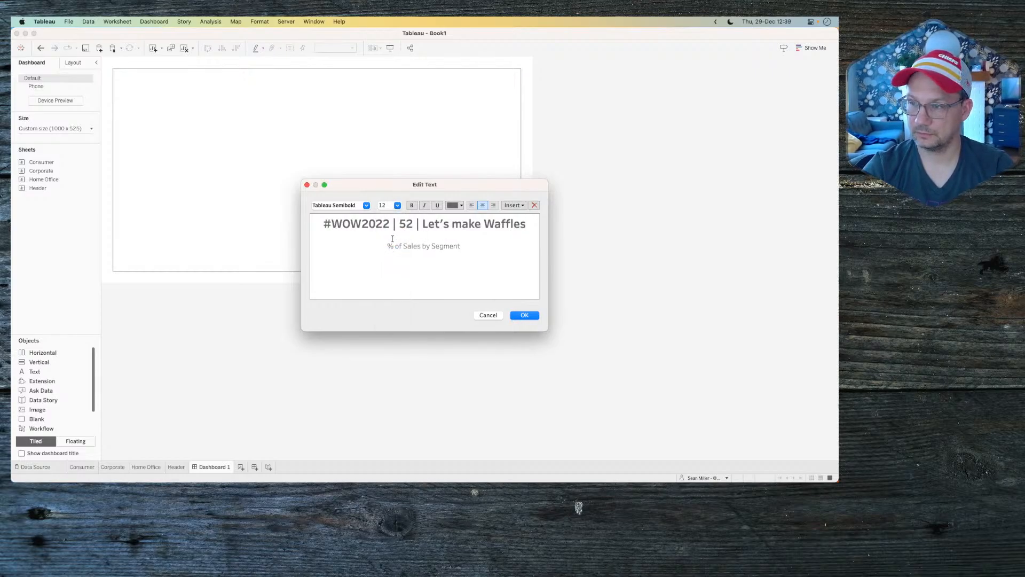
{"action": "left_click", "coordinate": [525, 316]}
{"action": "left_click", "coordinate": [654, 168]}
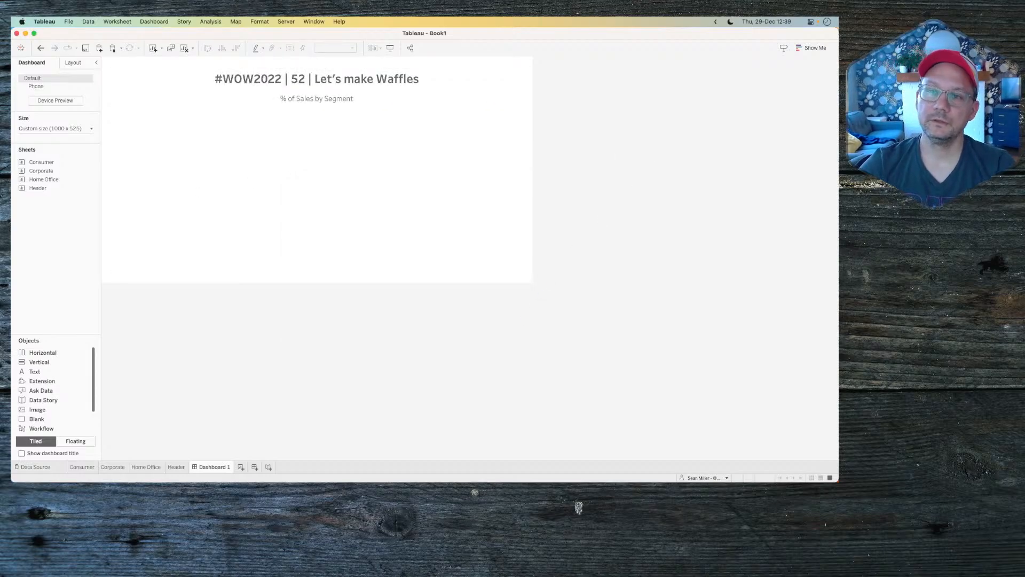
Step: Add a horizontal container below the title text and set it to distribute its contents evenly
{"action": "left_click_drag", "start_coordinate": [43, 352], "coordinate": [282, 147]}
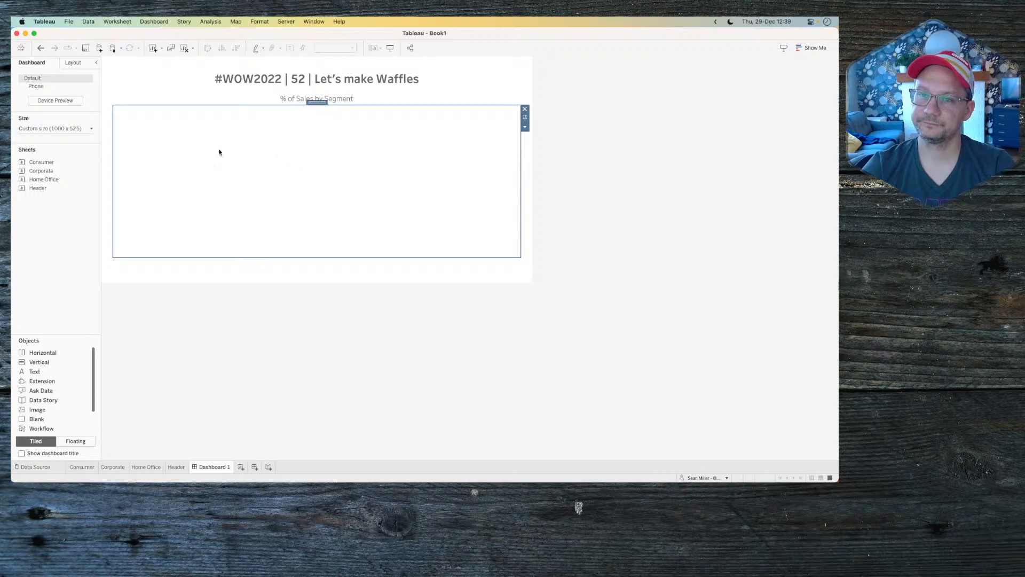
{"action": "left_click", "coordinate": [525, 128]}
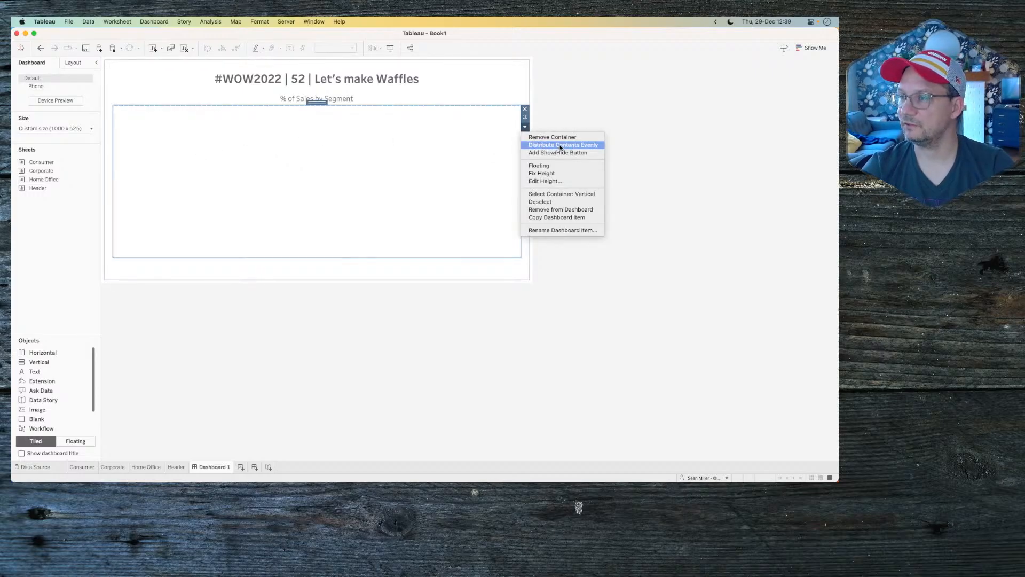
{"action": "left_click", "coordinate": [560, 145]}
Step: Place the Consumer, Corporate and Home Office sheets side by side in the horizontal container
{"action": "mouse_move", "coordinate": [41, 164]}
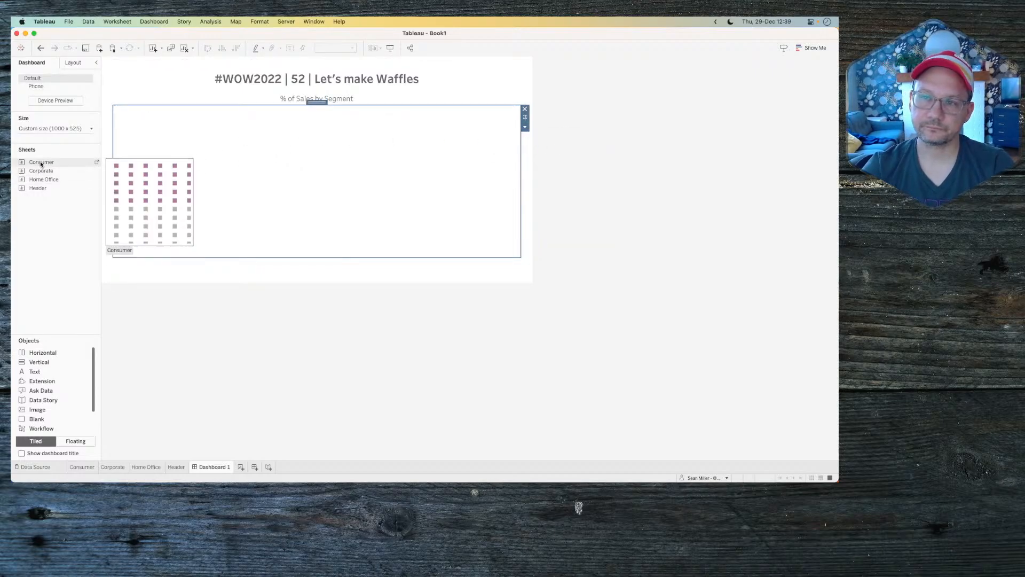
{"action": "left_click_drag", "start_coordinate": [43, 161], "coordinate": [168, 179]}
{"action": "left_click_drag", "start_coordinate": [41, 170], "coordinate": [366, 185]}
{"action": "left_click_drag", "start_coordinate": [41, 179], "coordinate": [431, 196]}
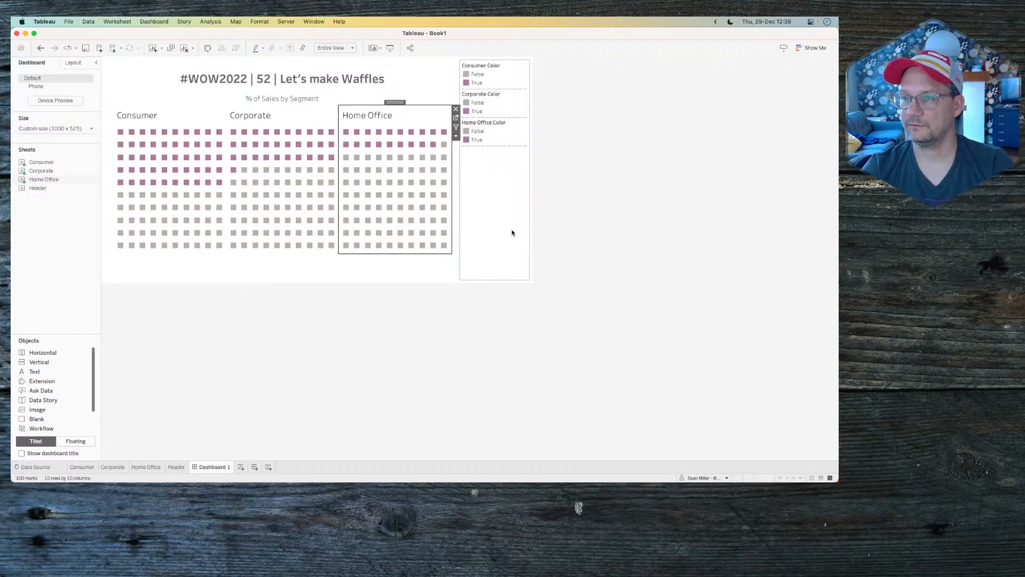
Step: Delete the layout container holding the three segment color legends
{"action": "left_click", "coordinate": [511, 233]}
{"action": "left_click", "coordinate": [533, 64]}
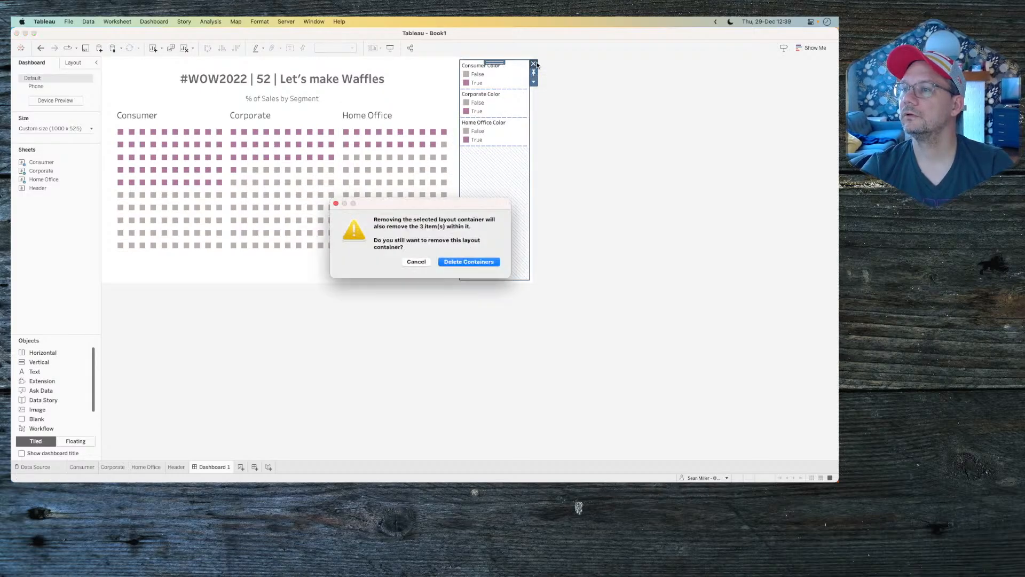
{"action": "left_click", "coordinate": [459, 261]}
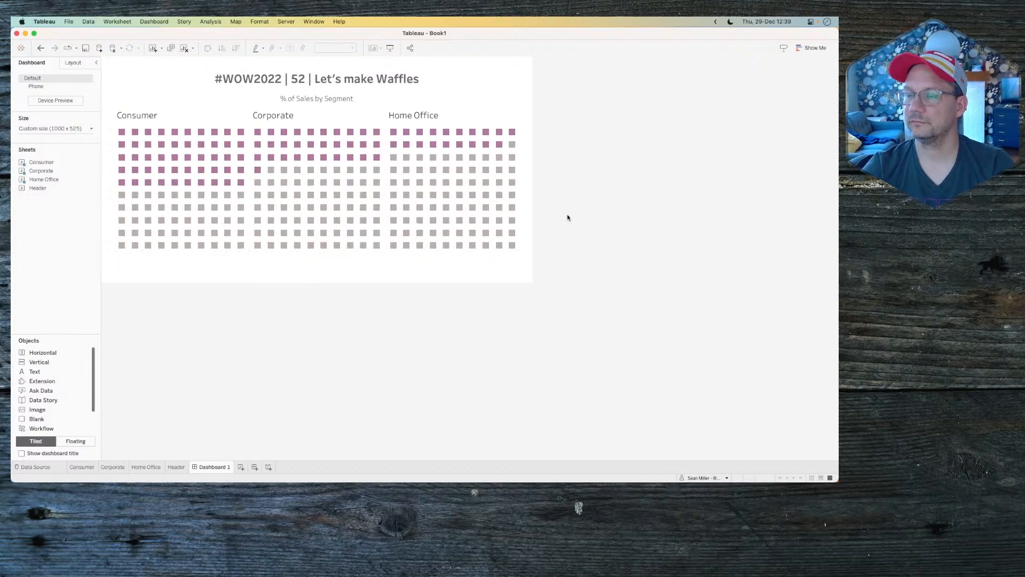
Step: Hide the titles of the Consumer, Corporate and Home Office waffle sheets on the dashboard
{"action": "right_click", "coordinate": [163, 118]}
{"action": "left_click", "coordinate": [177, 134]}
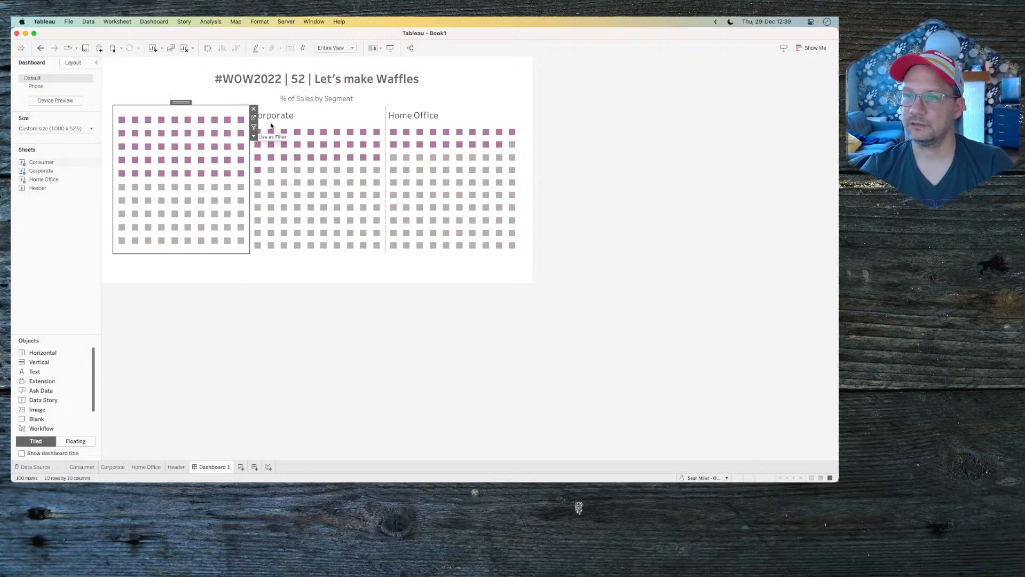
{"action": "right_click", "coordinate": [288, 115]}
{"action": "left_click", "coordinate": [313, 135]}
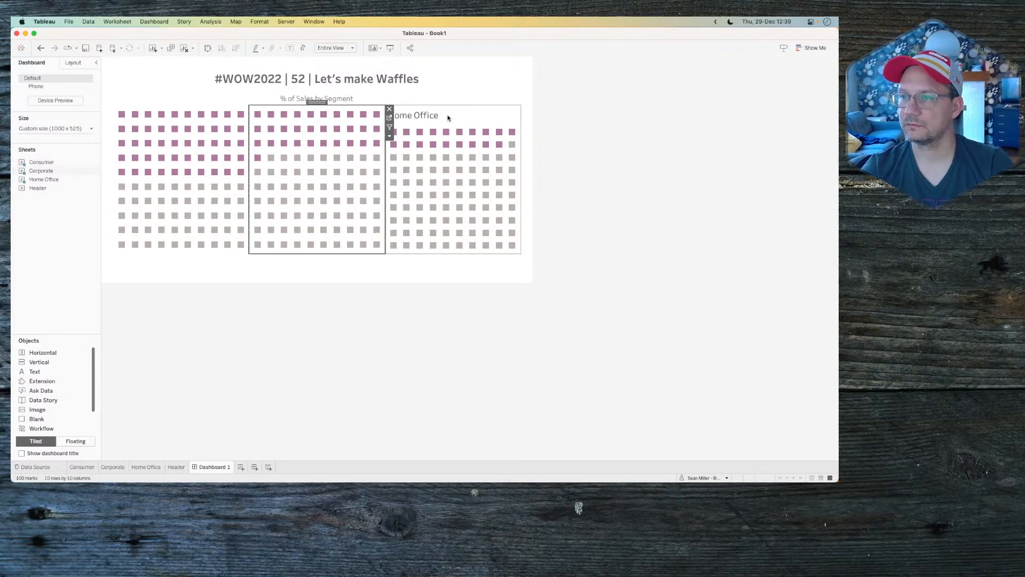
{"action": "right_click", "coordinate": [448, 117]}
{"action": "left_click", "coordinate": [461, 136]}
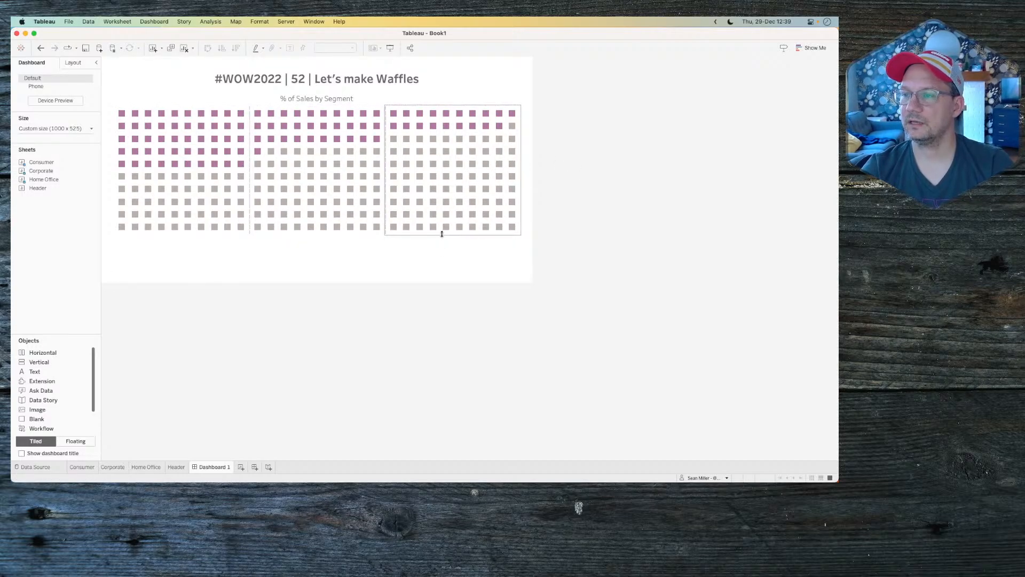
Step: Unlock equal sides in the Home Office sheet's outer padding and set only the left padding to 10
{"action": "left_click", "coordinate": [387, 233]}
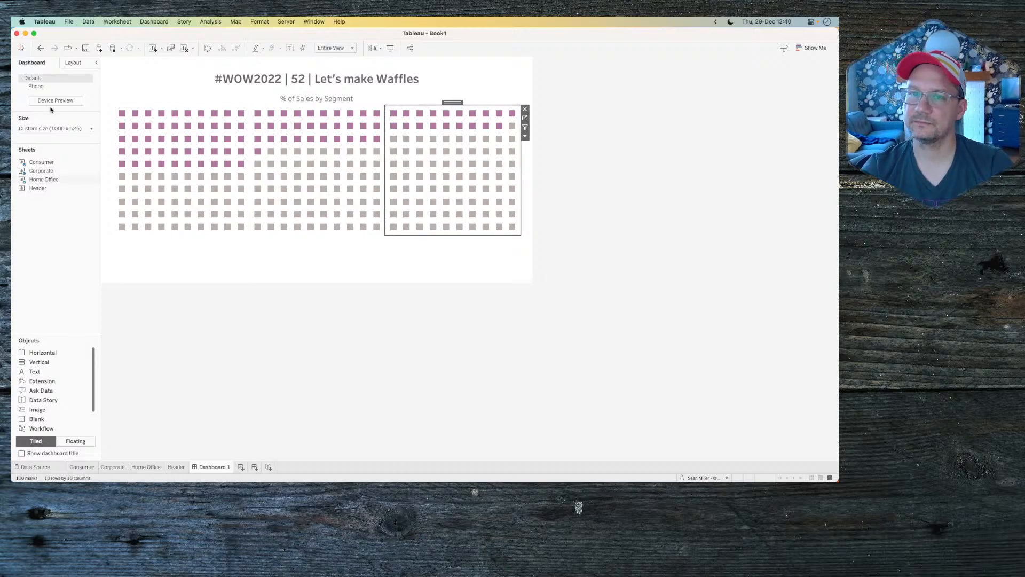
{"action": "left_click", "coordinate": [72, 64]}
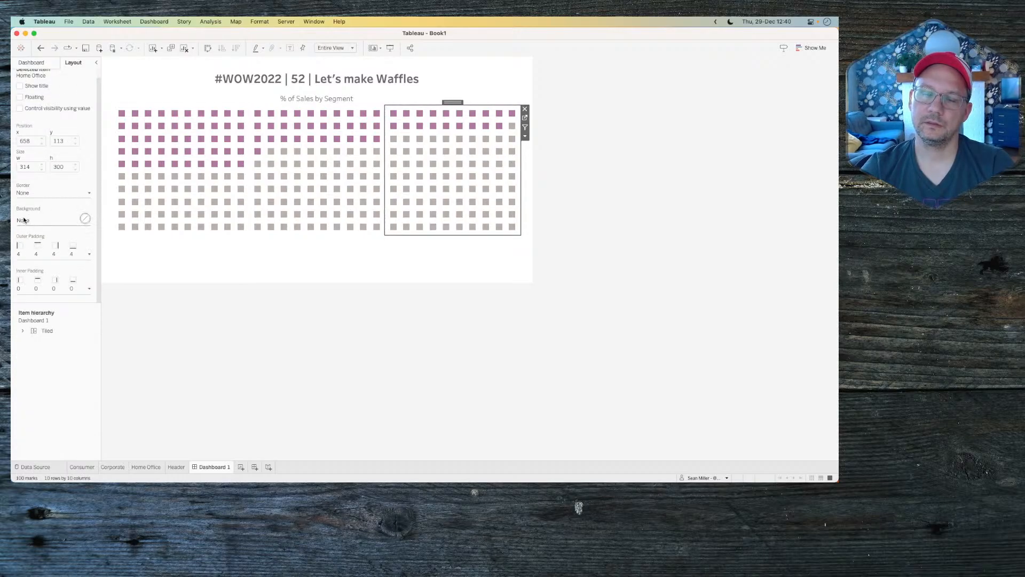
{"action": "left_click", "coordinate": [42, 221]}
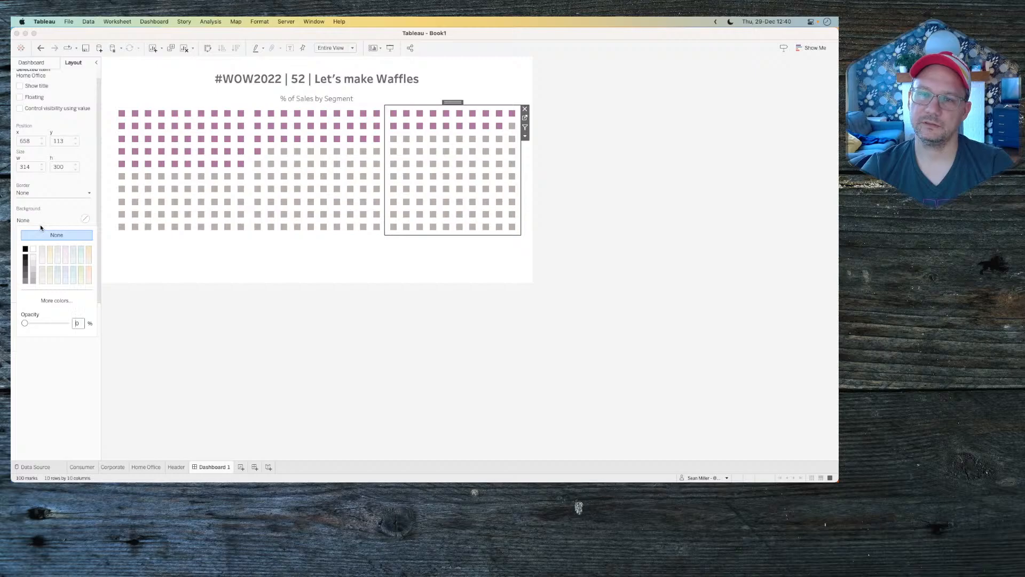
{"action": "left_click", "coordinate": [40, 221]}
{"action": "left_click", "coordinate": [89, 254]}
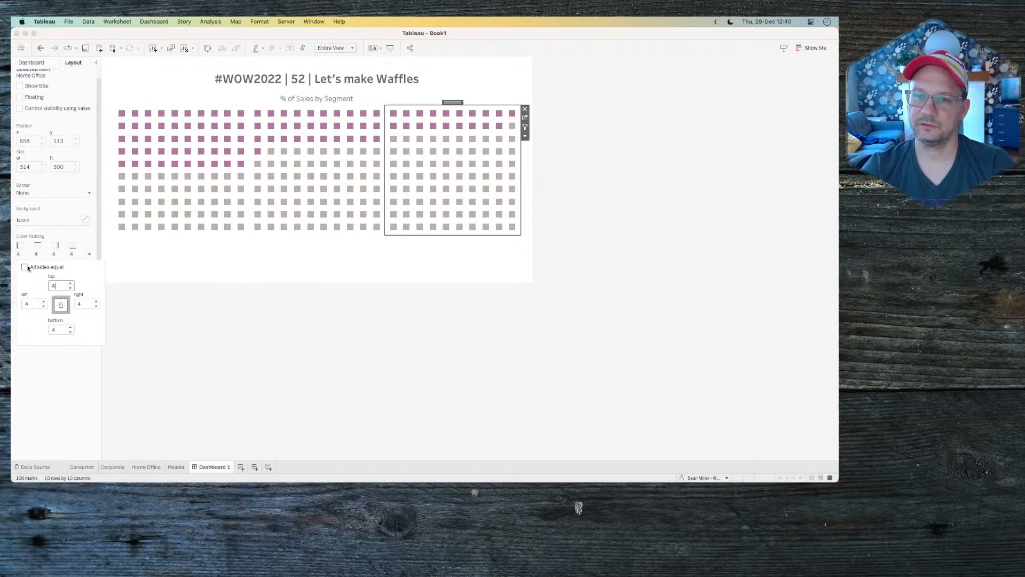
{"action": "double_click", "coordinate": [32, 305]}
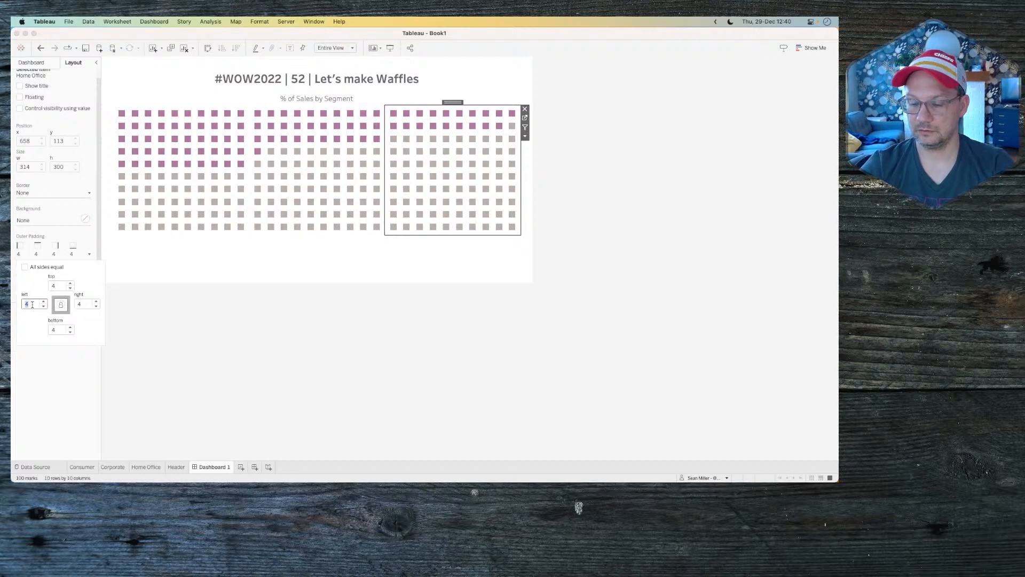
{"action": "type", "text": "10"}
{"action": "key", "text": "Return"}
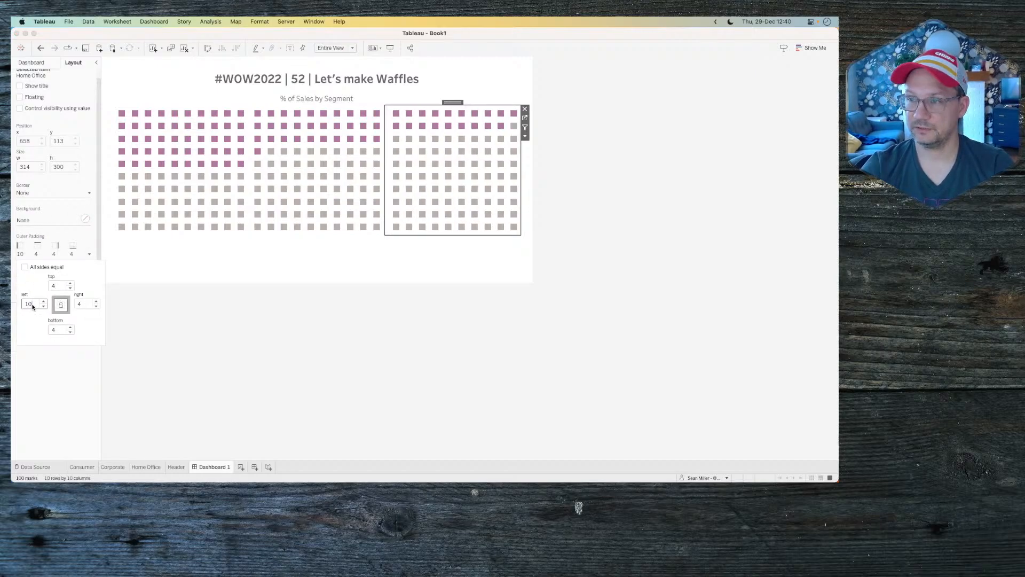
Step: Try to set only the left outer padding of the Corporate sheet to 10
{"action": "left_click", "coordinate": [329, 236]}
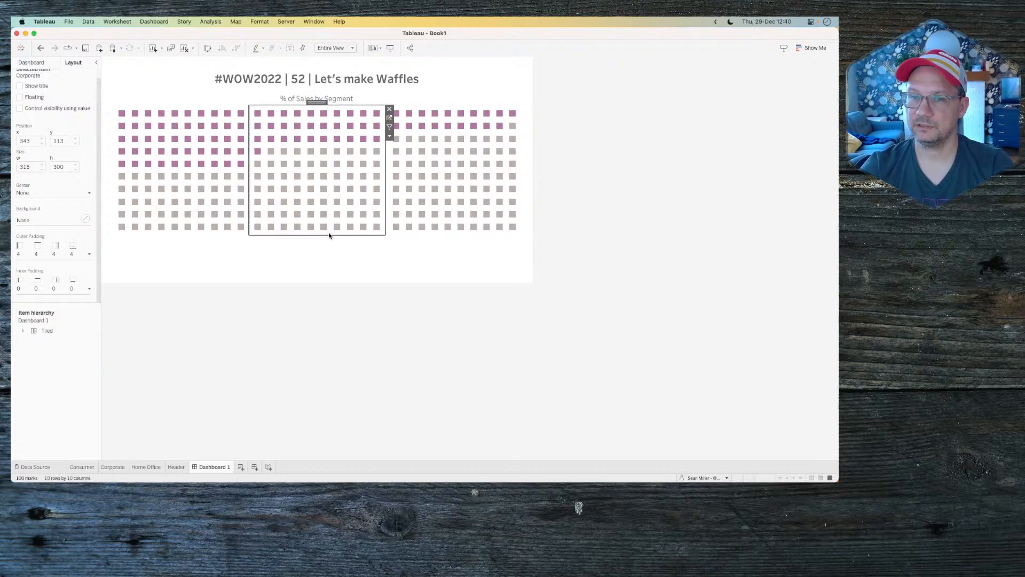
{"action": "left_click", "coordinate": [38, 265]}
{"action": "left_click", "coordinate": [37, 267]}
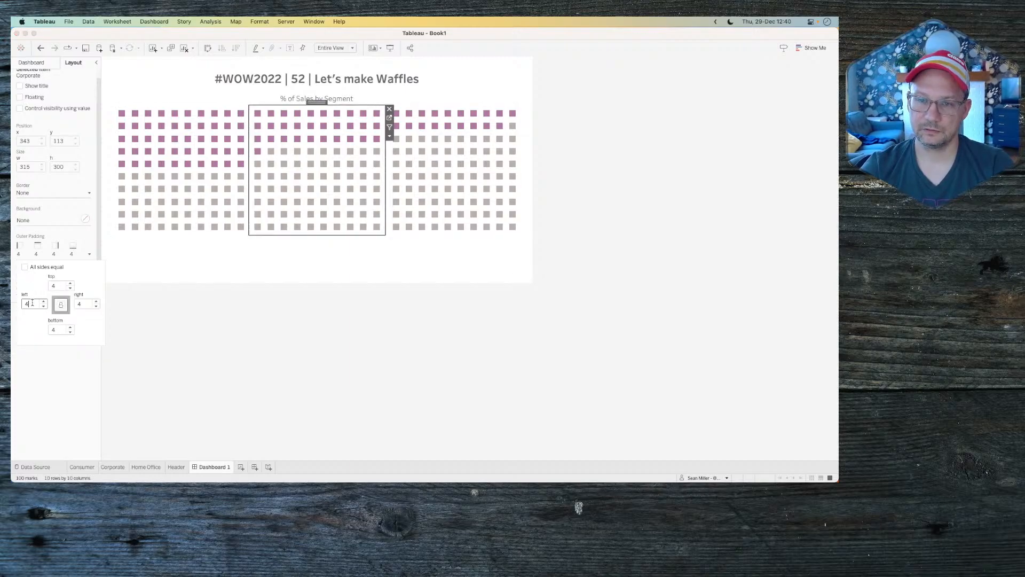
{"action": "type", "text": "10"}
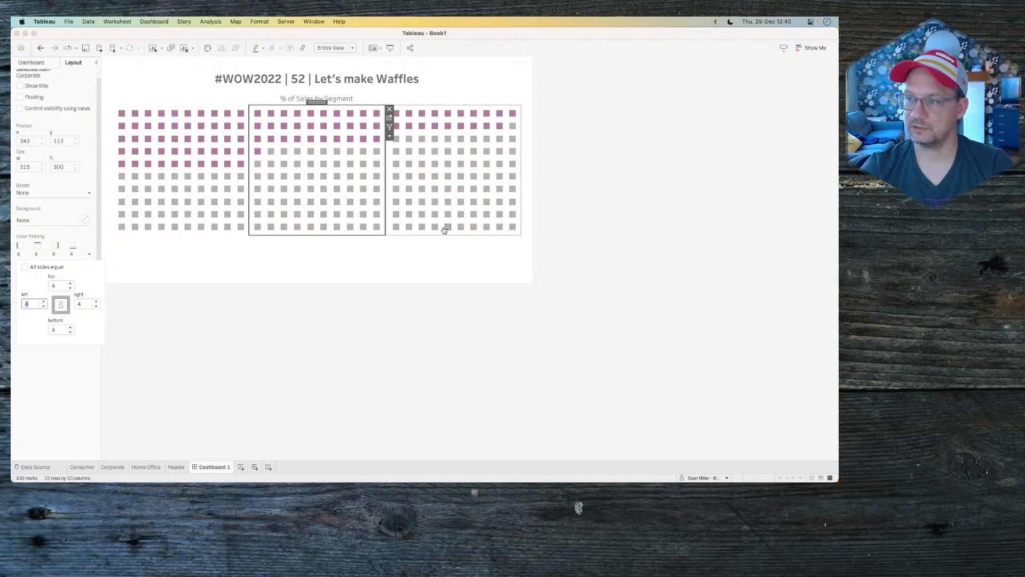
{"action": "key", "text": "Return"}
Step: Make the Home Office sheet's outer padding equal on all sides and set it to 10
{"action": "left_click", "coordinate": [437, 233]}
{"action": "left_click", "coordinate": [439, 236]}
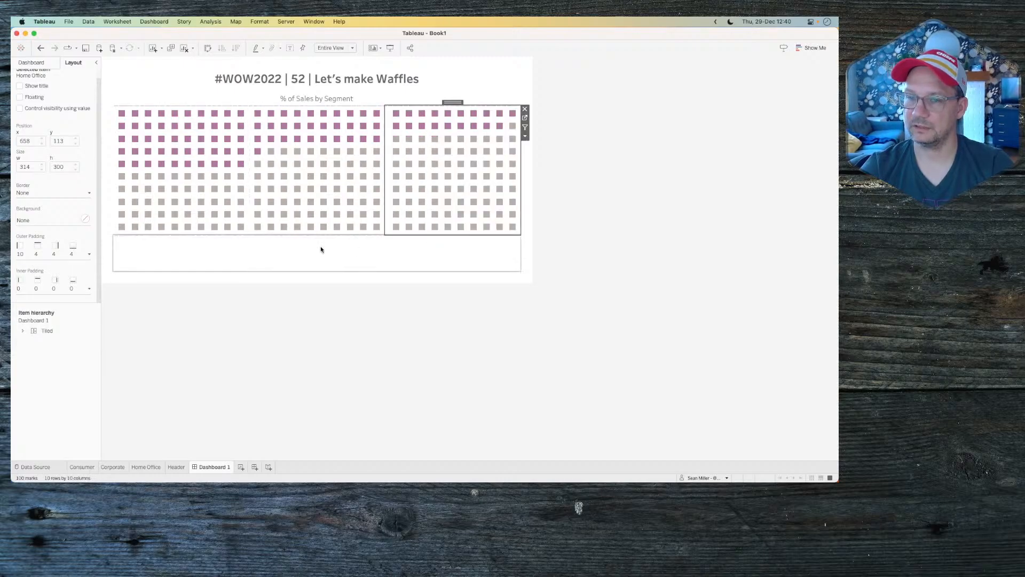
{"action": "left_click", "coordinate": [55, 254]}
{"action": "left_click", "coordinate": [32, 267]}
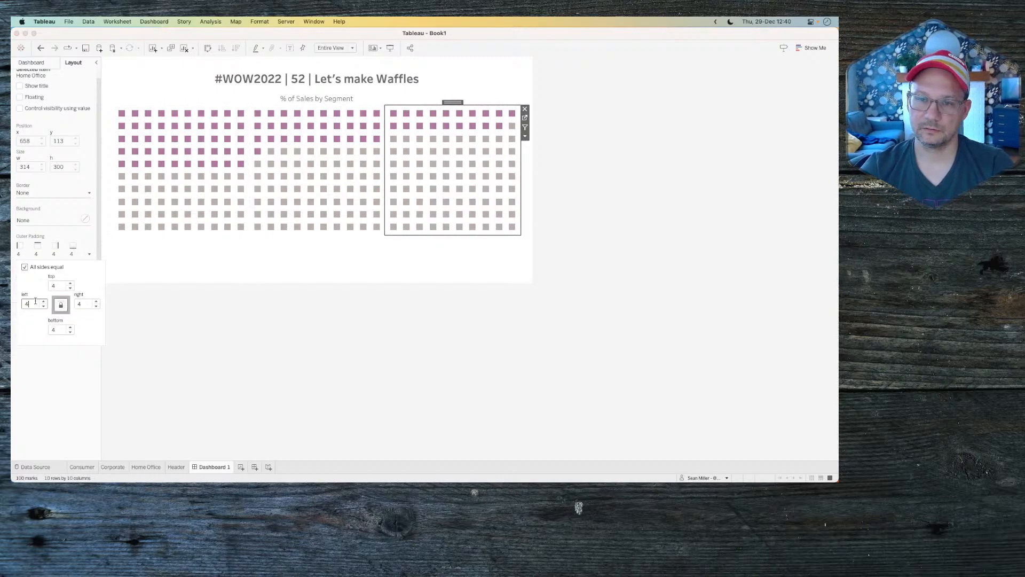
{"action": "type", "text": "10"}
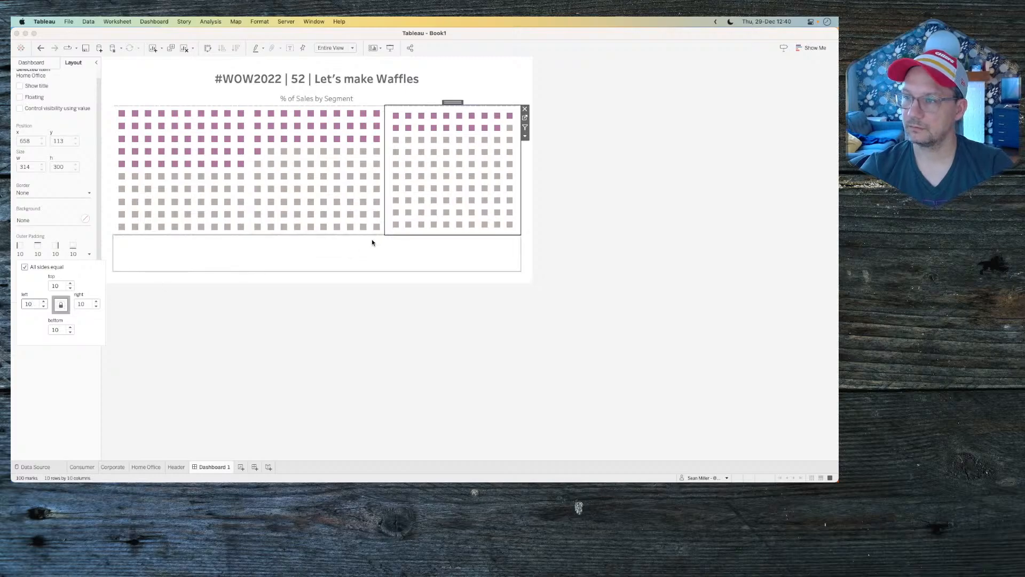
Step: Set the Corporate sheet's outer padding to 10 on all sides
{"action": "left_click", "coordinate": [357, 233]}
{"action": "left_click", "coordinate": [356, 235]}
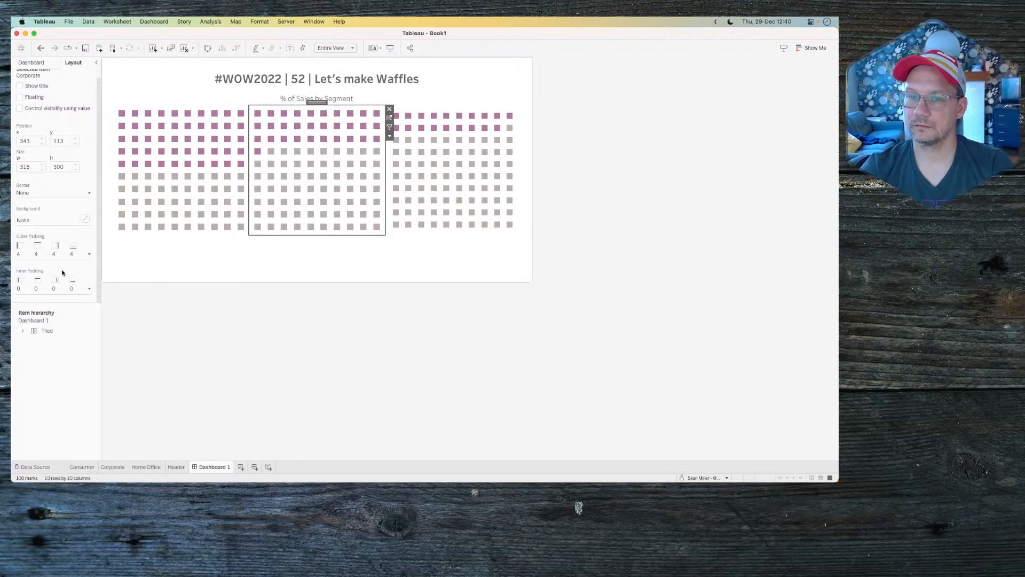
{"action": "left_click", "coordinate": [33, 254]}
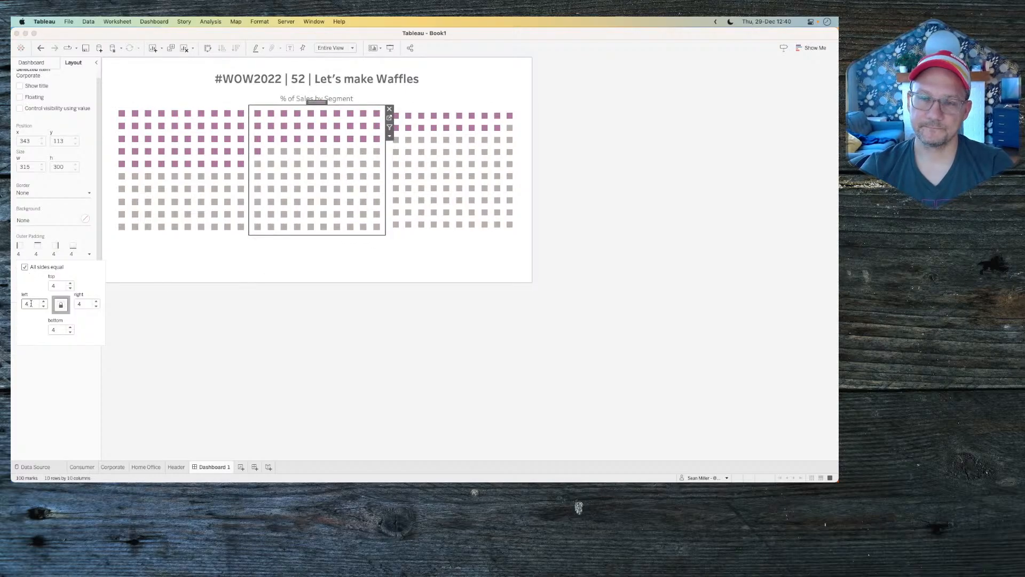
{"action": "type", "text": "10"}
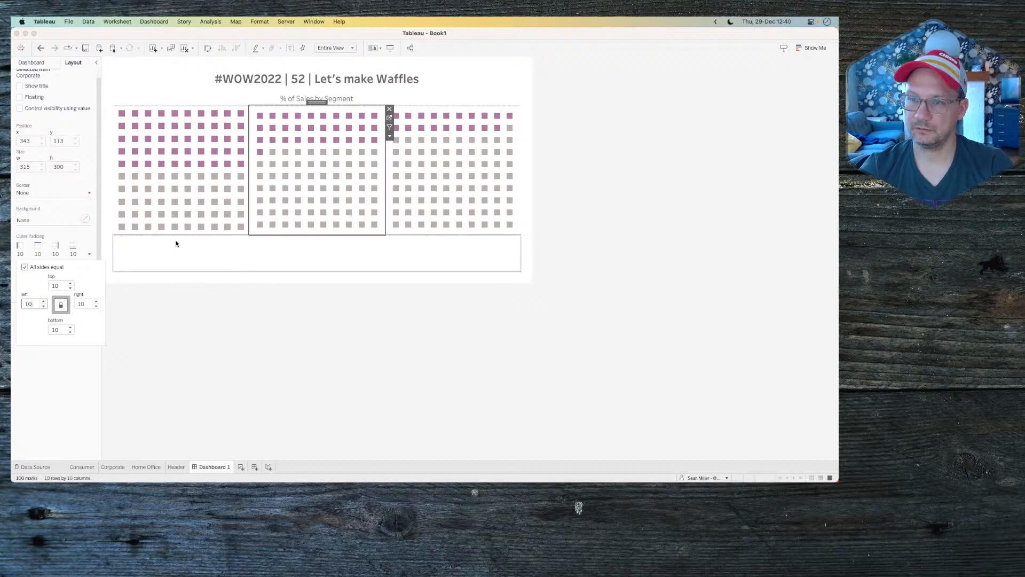
Step: Set the Consumer sheet's outer padding to 10 on all sides and clear the selection
{"action": "left_click", "coordinate": [178, 235]}
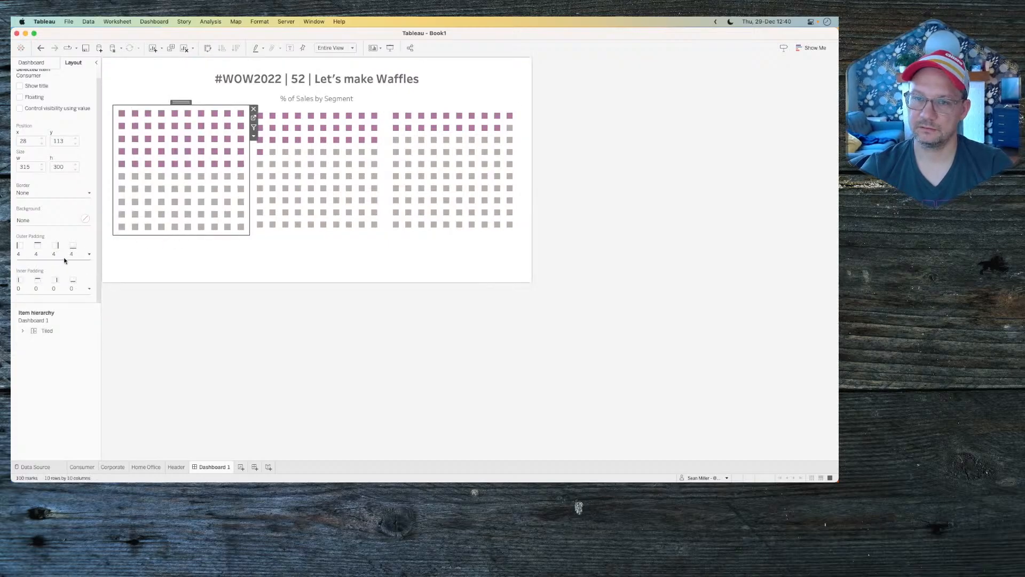
{"action": "left_click", "coordinate": [36, 255]}
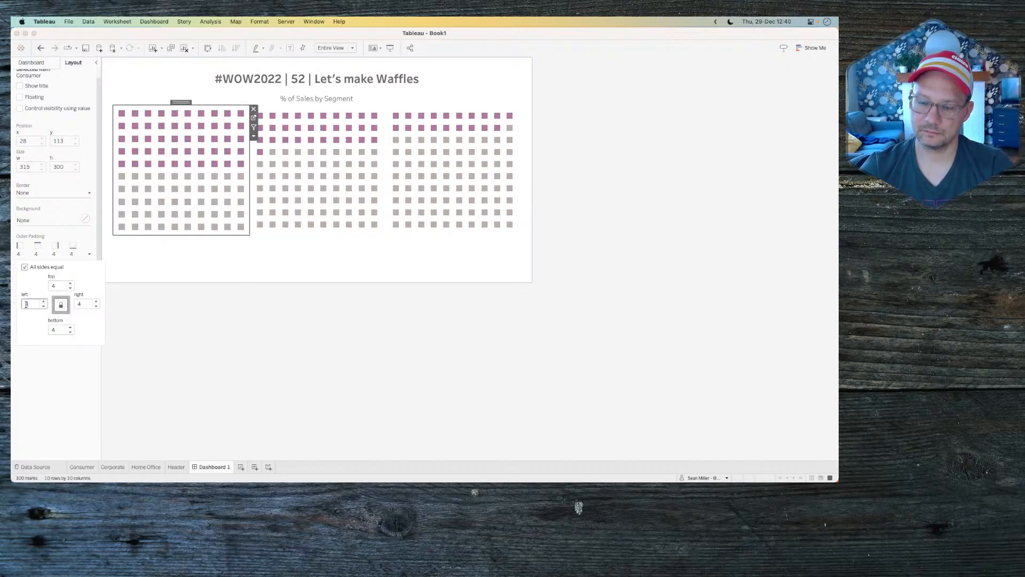
{"action": "type", "text": "10"}
{"action": "key", "text": "Return"}
{"action": "left_click", "coordinate": [573, 252]}
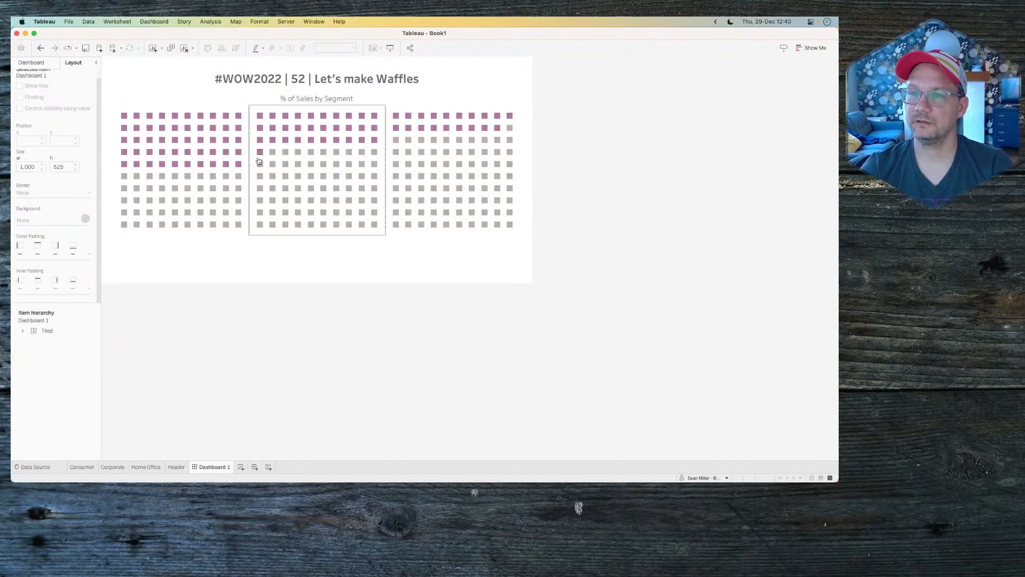
{"action": "left_click", "coordinate": [247, 145]}
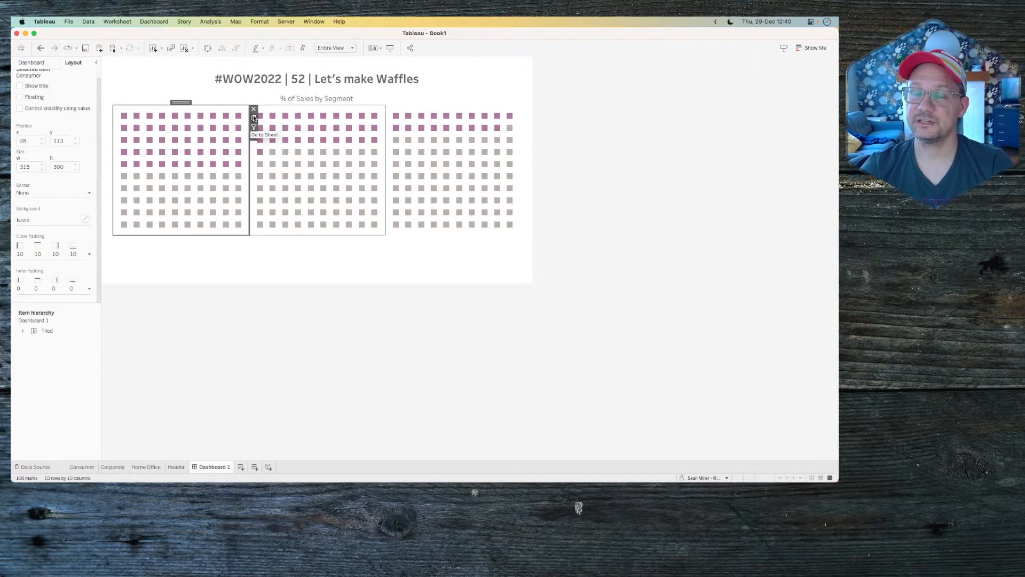
{"action": "left_click", "coordinate": [253, 117]}
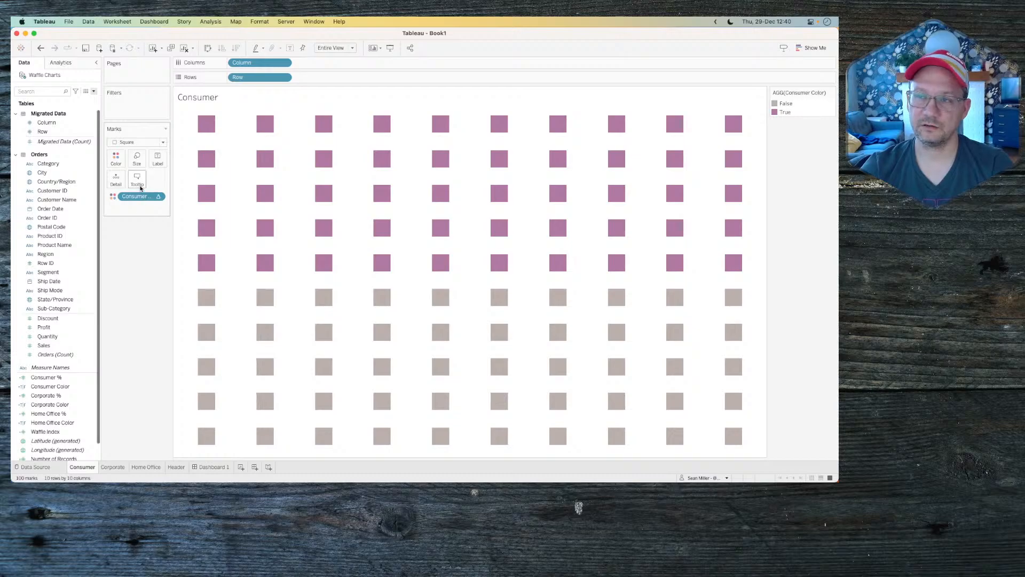
{"action": "left_click", "coordinate": [137, 166]}
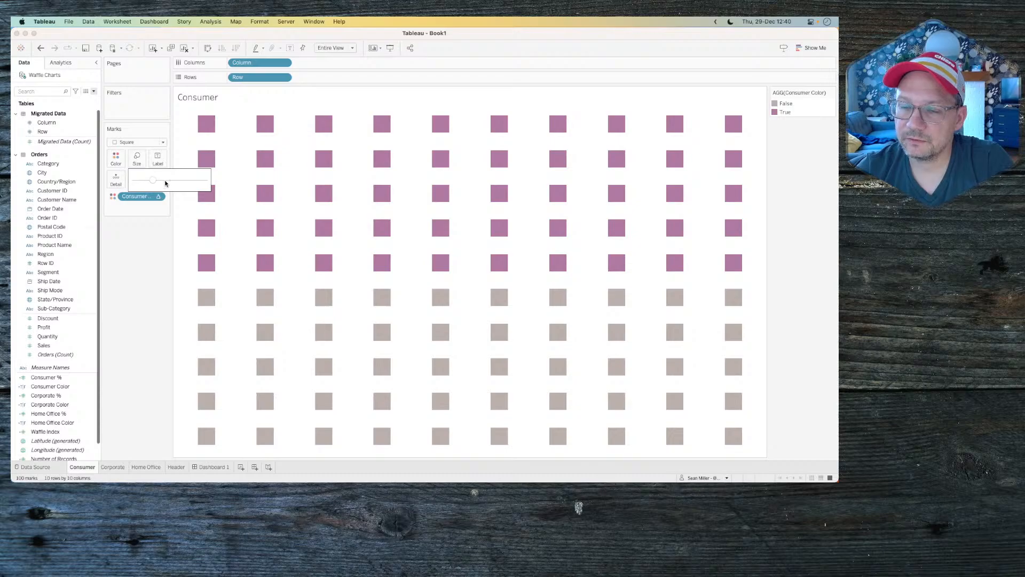
{"action": "left_click", "coordinate": [211, 466]}
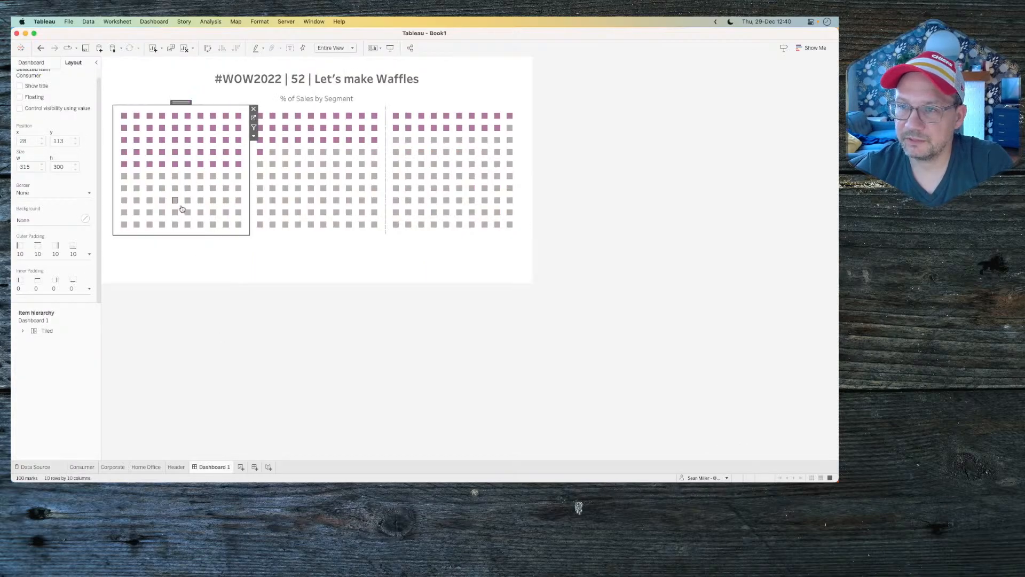
Step: Enlarge the square marks on the Consumer sheet to slightly below the middle of the size range and return to the dashboard
{"action": "left_click", "coordinate": [254, 118]}
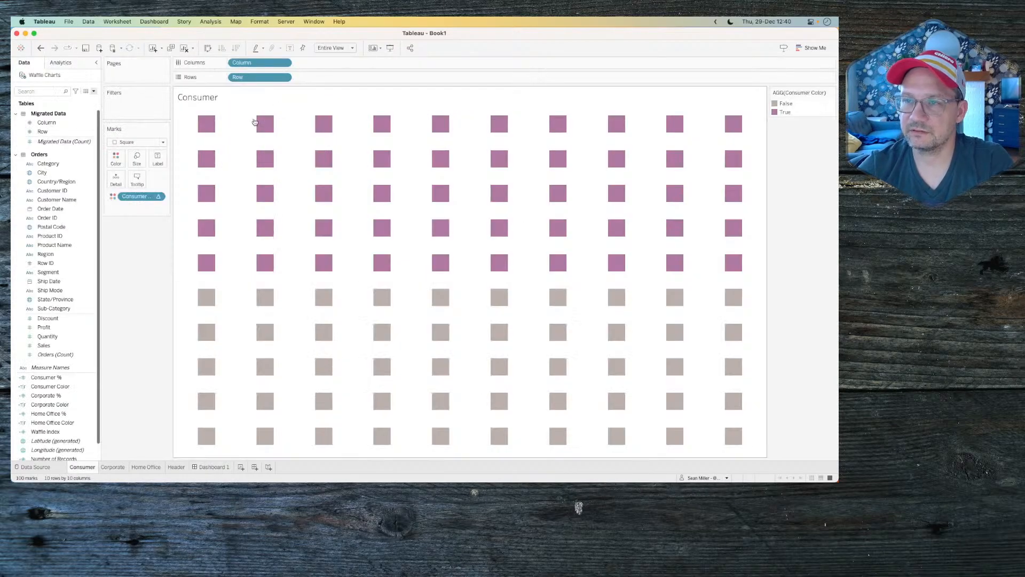
{"action": "left_click", "coordinate": [136, 159]}
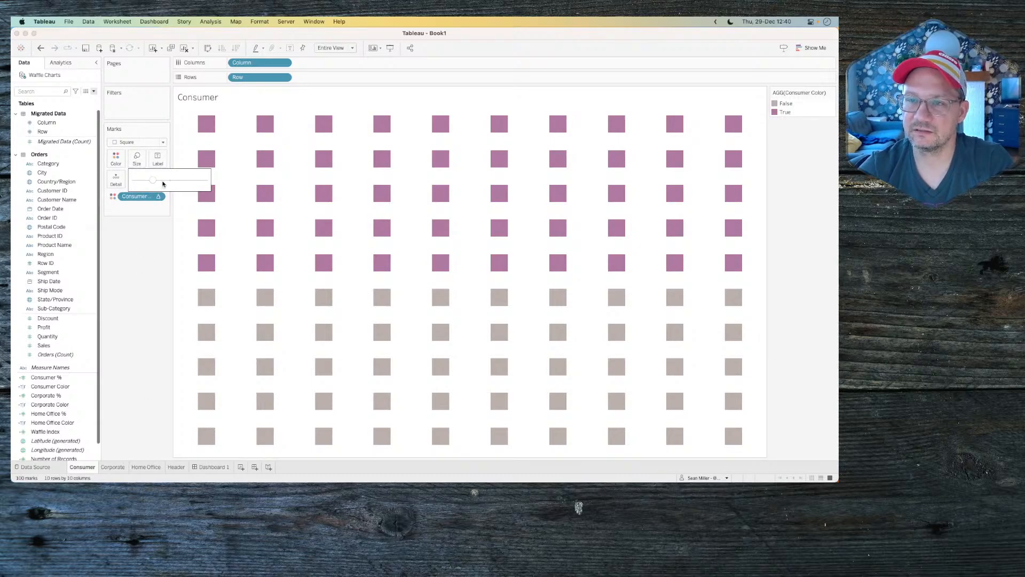
{"action": "left_click", "coordinate": [163, 181]}
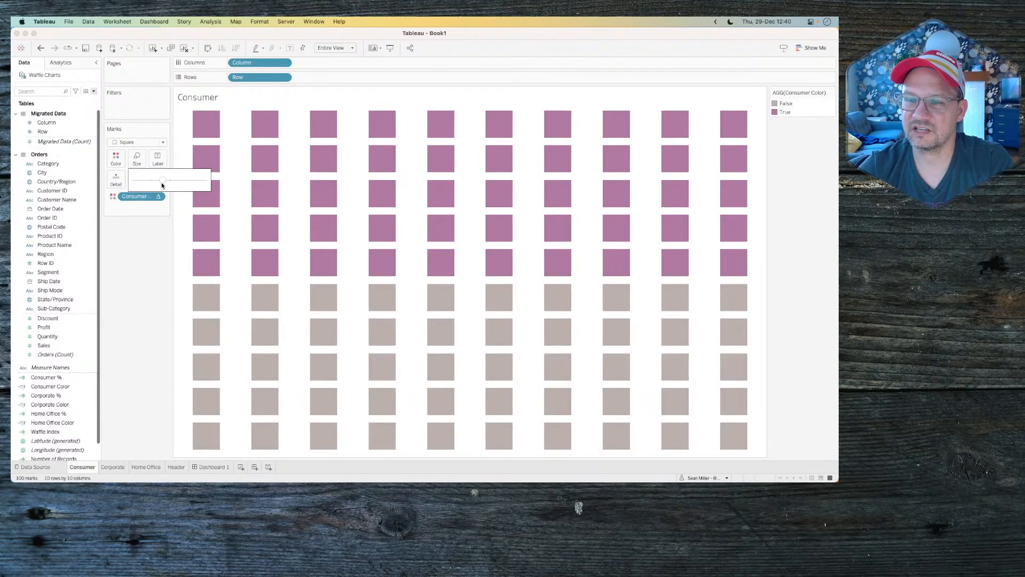
{"action": "left_click", "coordinate": [213, 467]}
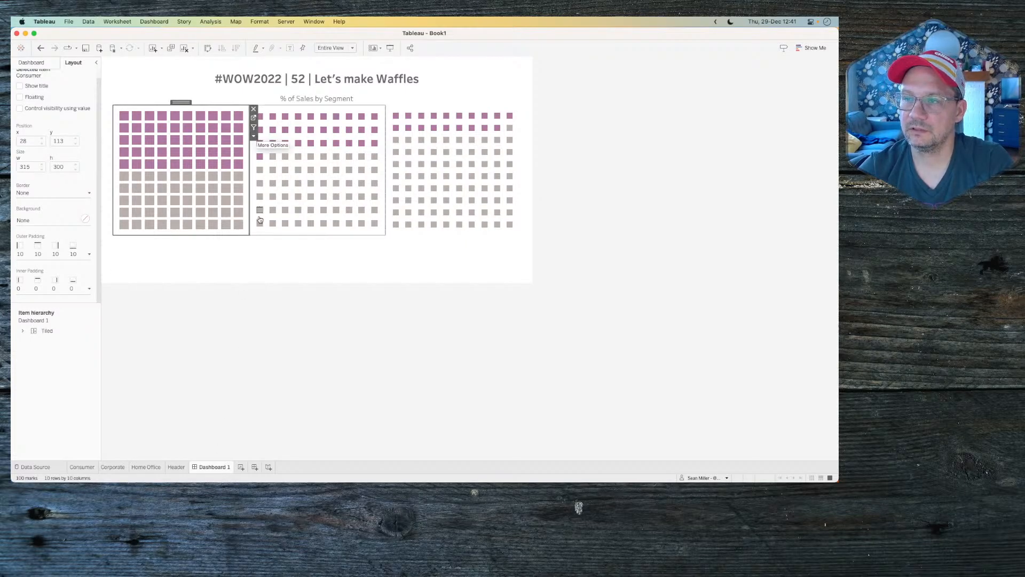
Step: Enlarge the square marks on the Corporate sheet to match the Consumer waffle's mark size
{"action": "left_click", "coordinate": [293, 233]}
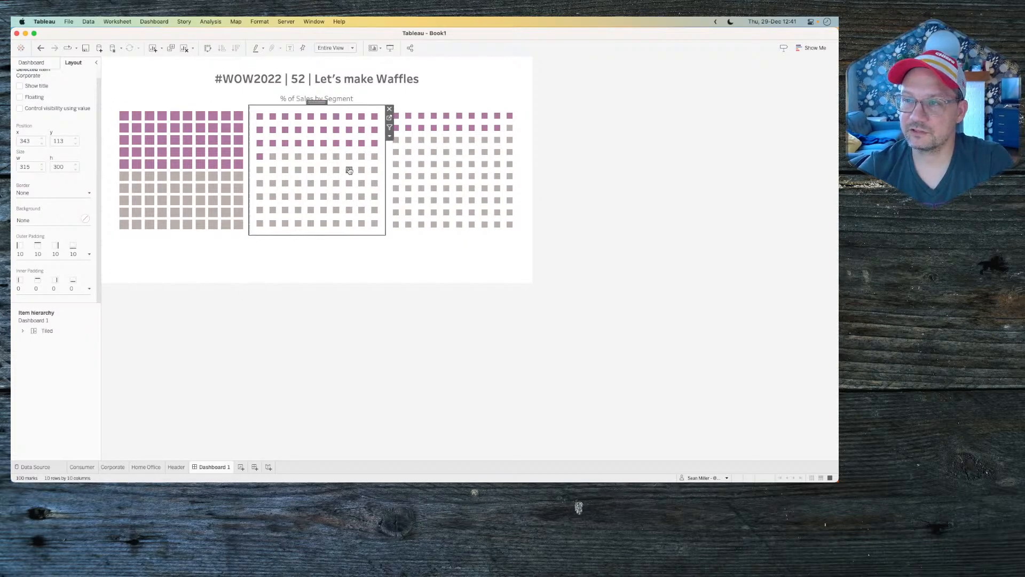
{"action": "left_click", "coordinate": [389, 119]}
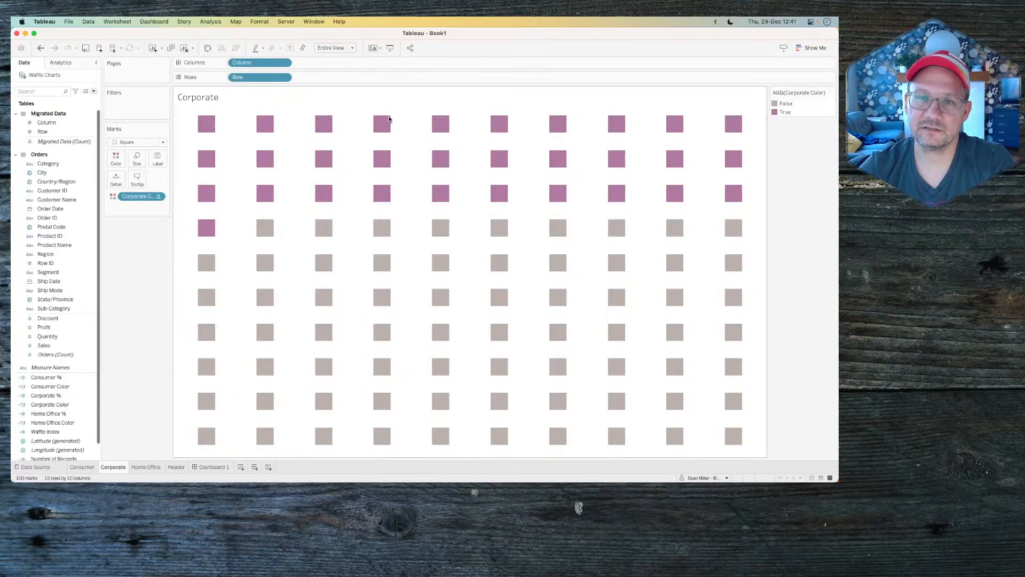
{"action": "left_click", "coordinate": [134, 160]}
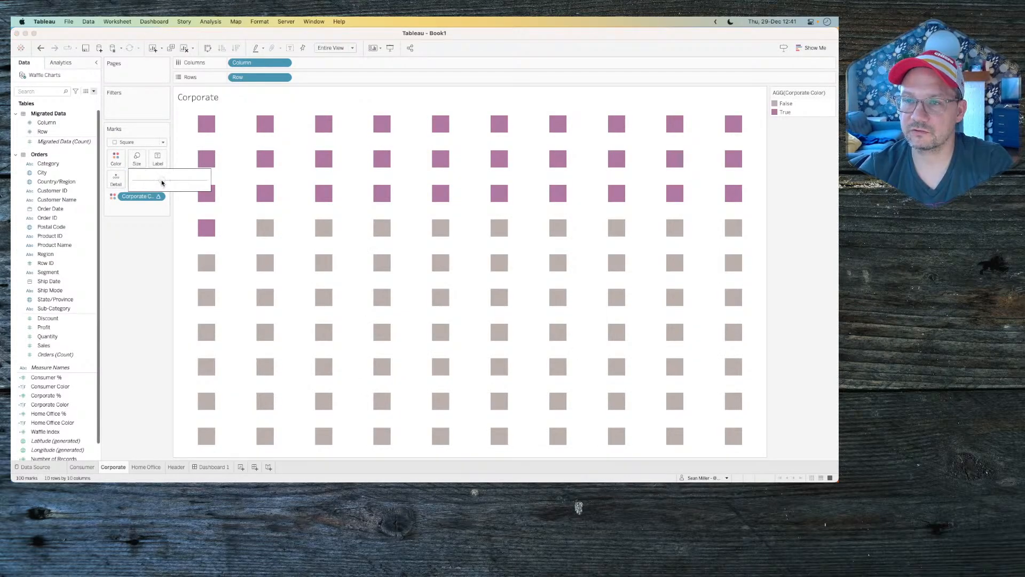
Step: Enlarge the Home Office sheet's square marks to match the other waffles and return to Dashboard 1 with nothing selected
{"action": "left_click", "coordinate": [147, 467]}
{"action": "left_click", "coordinate": [137, 160]}
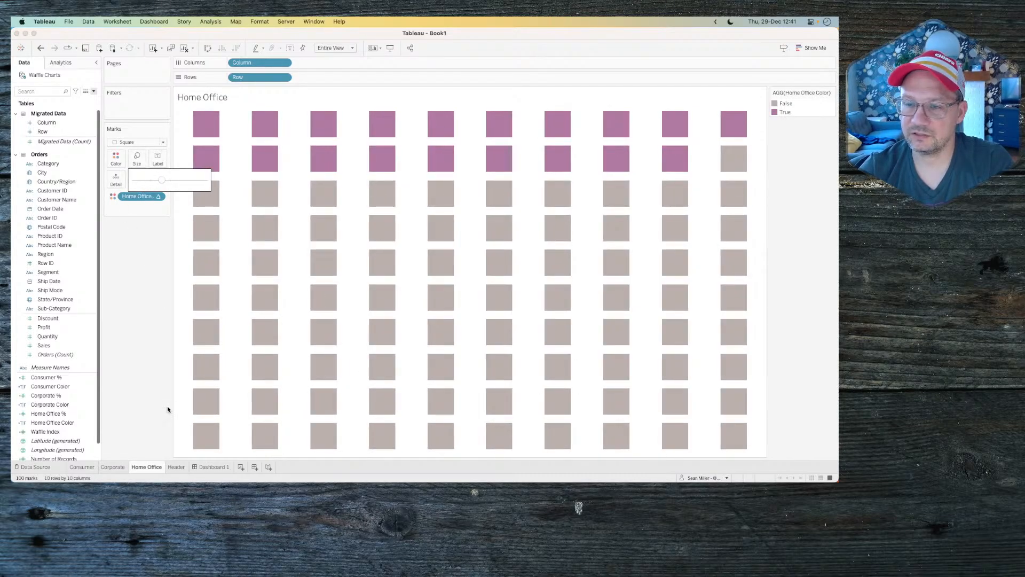
{"action": "left_click", "coordinate": [208, 467]}
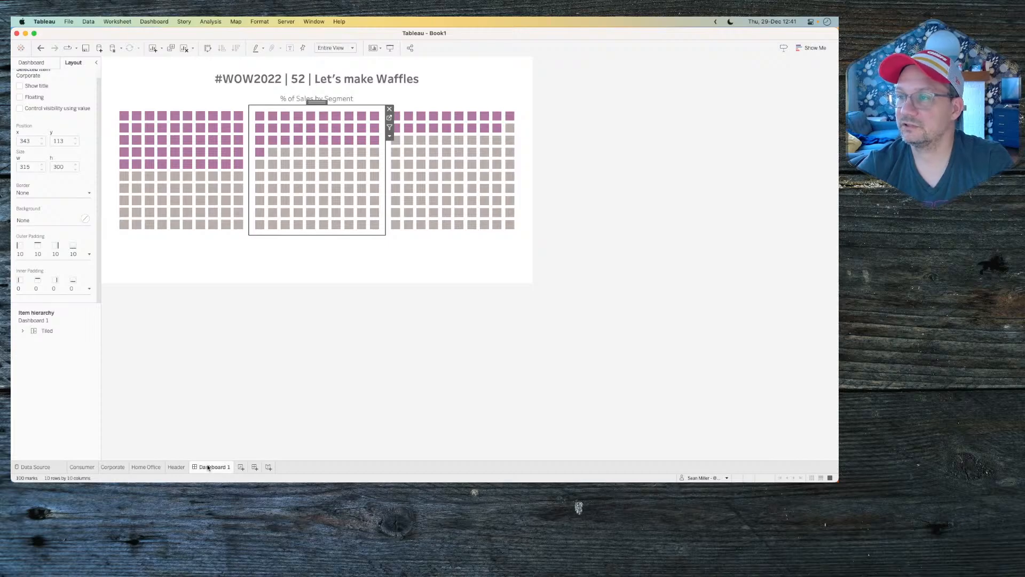
{"action": "left_click", "coordinate": [356, 335]}
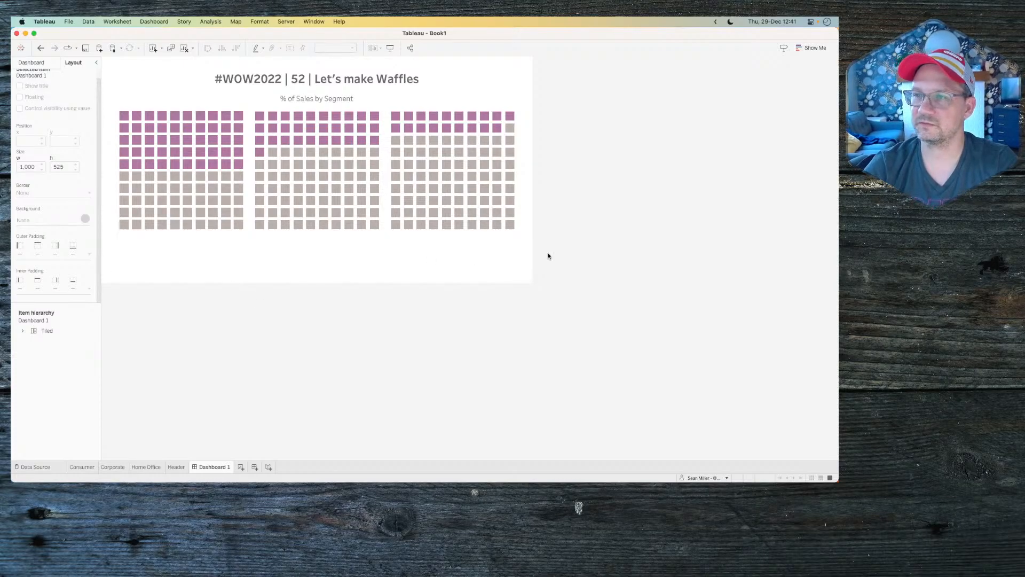
Step: Add the Header sheet to the dashboard directly below the three waffle charts and hide its title
{"action": "left_click", "coordinate": [39, 63]}
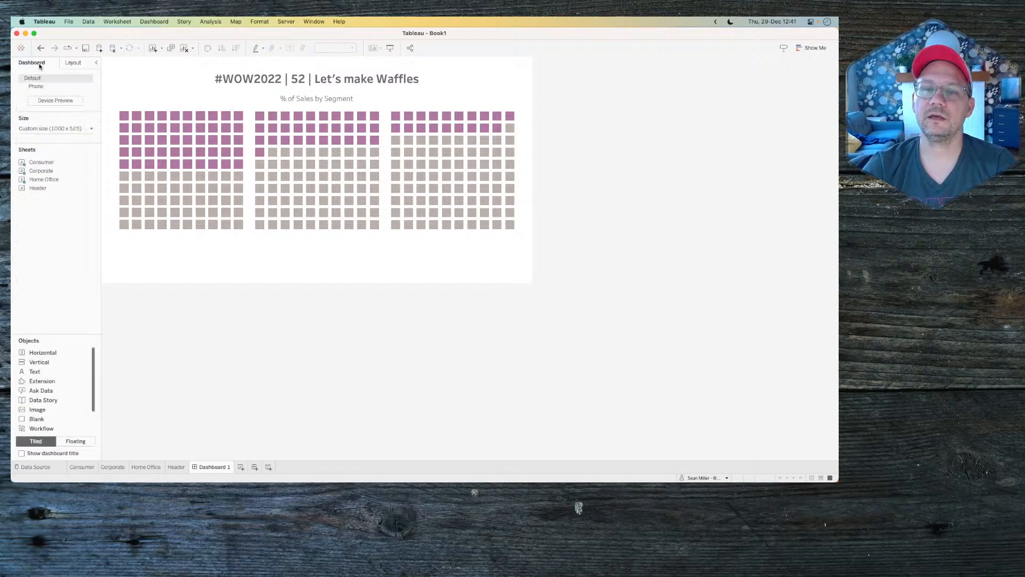
{"action": "mouse_move", "coordinate": [46, 191]}
{"action": "left_click_drag", "start_coordinate": [43, 189], "coordinate": [289, 235]}
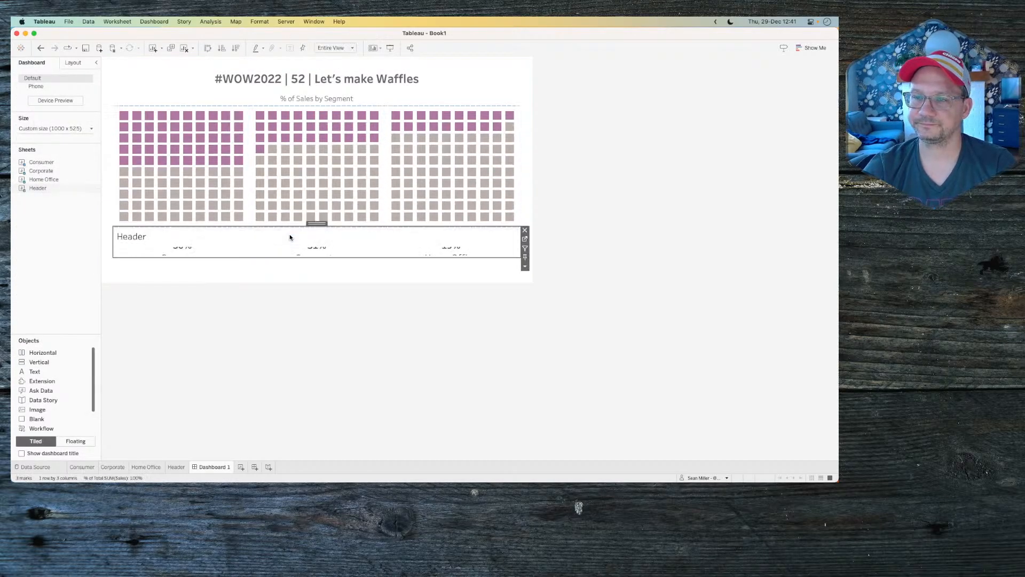
{"action": "right_click", "coordinate": [141, 235]}
{"action": "left_click", "coordinate": [159, 254]}
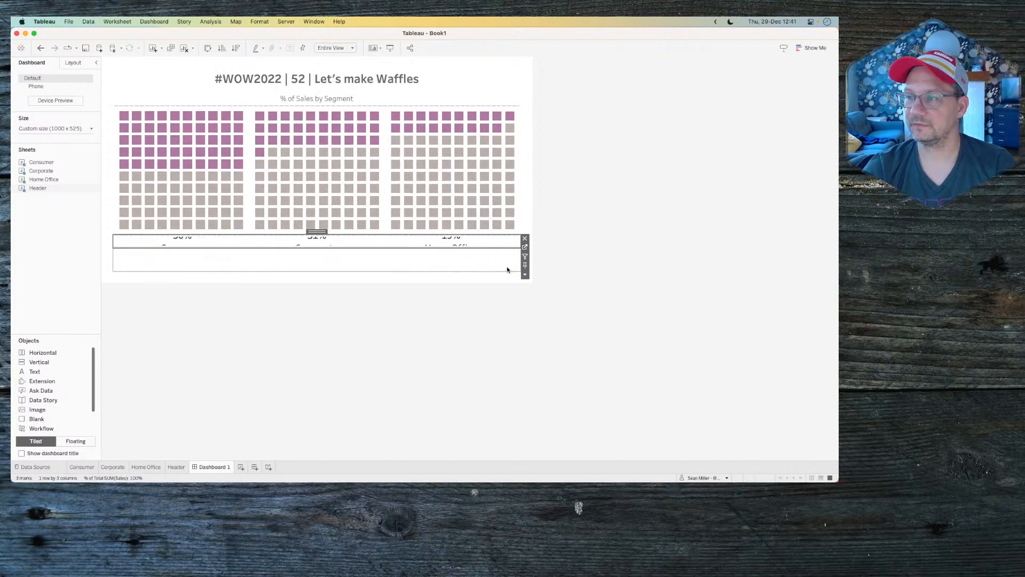
Step: Remove the empty object beneath the Header sheet, set the Header's height to 75 pixels and clear the selection
{"action": "left_click_drag", "start_coordinate": [506, 261], "coordinate": [524, 264]}
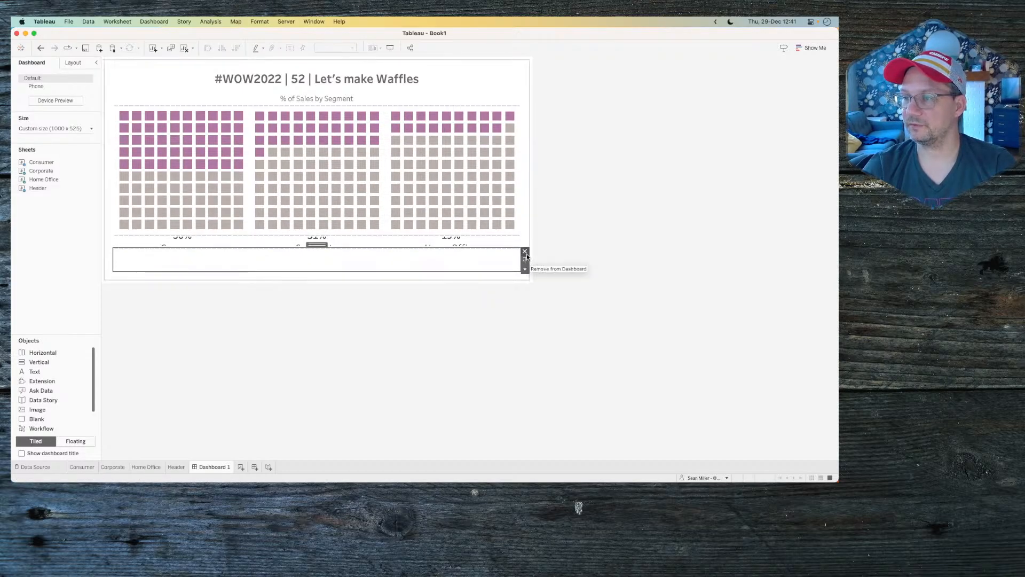
{"action": "left_click", "coordinate": [493, 256]}
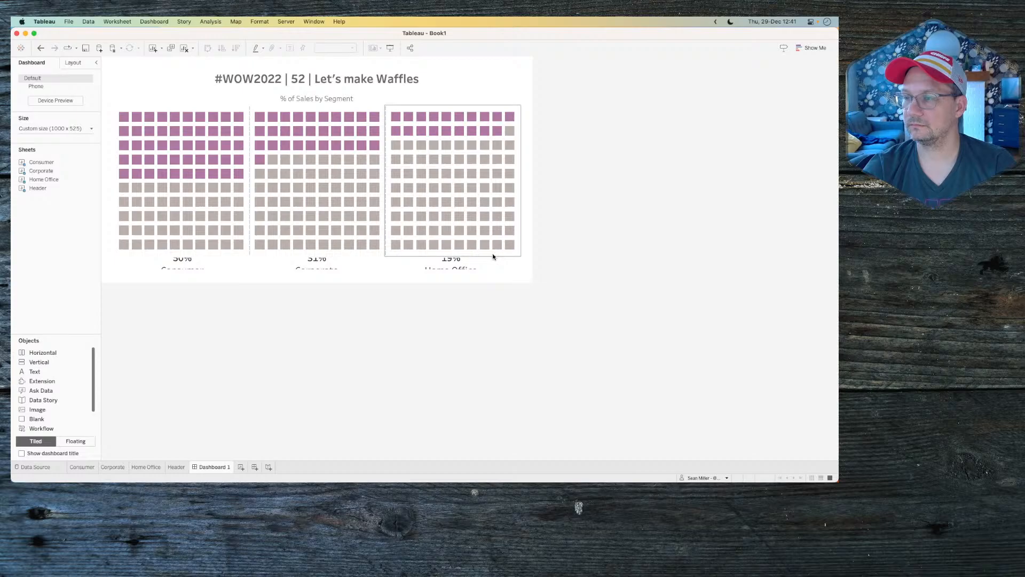
{"action": "left_click", "coordinate": [493, 258]}
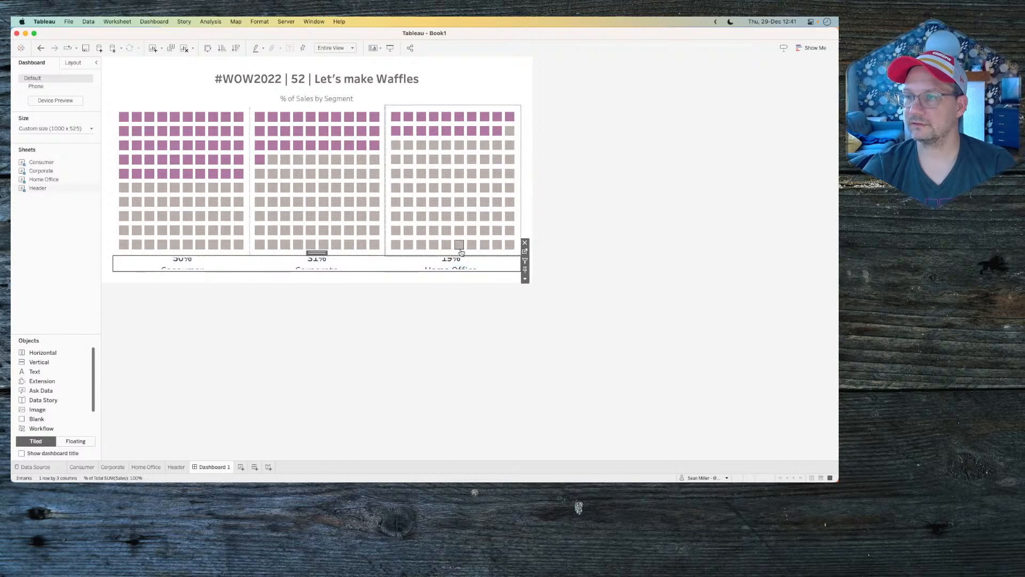
{"action": "left_click", "coordinate": [525, 278]}
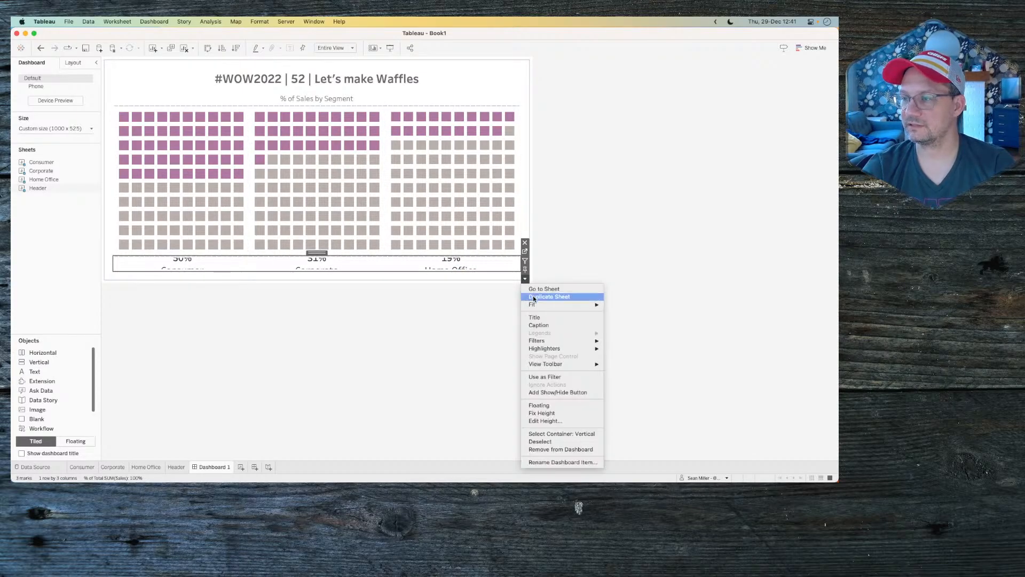
{"action": "left_click", "coordinate": [546, 421]}
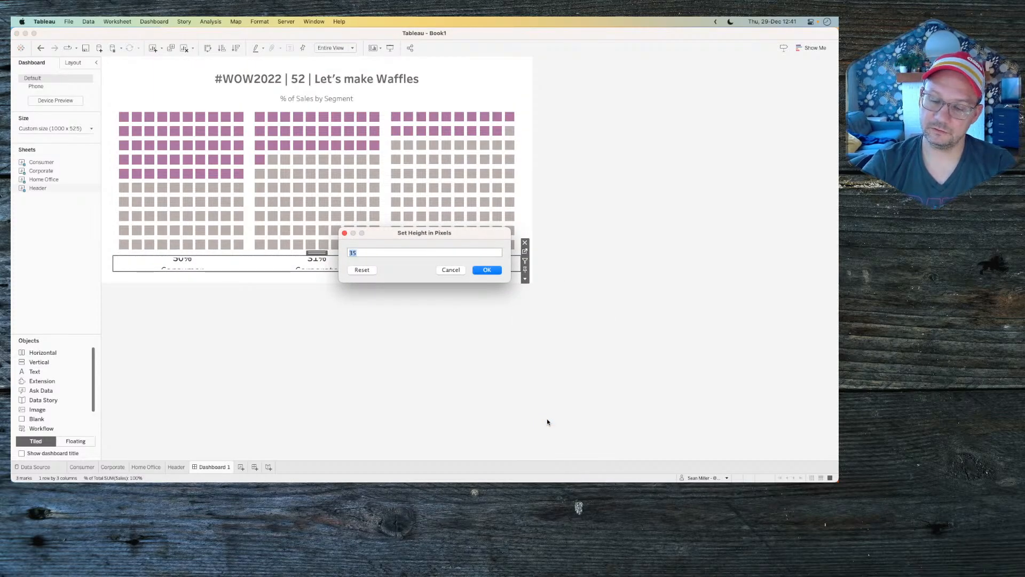
{"action": "type", "text": "75"}
{"action": "key", "text": "Return"}
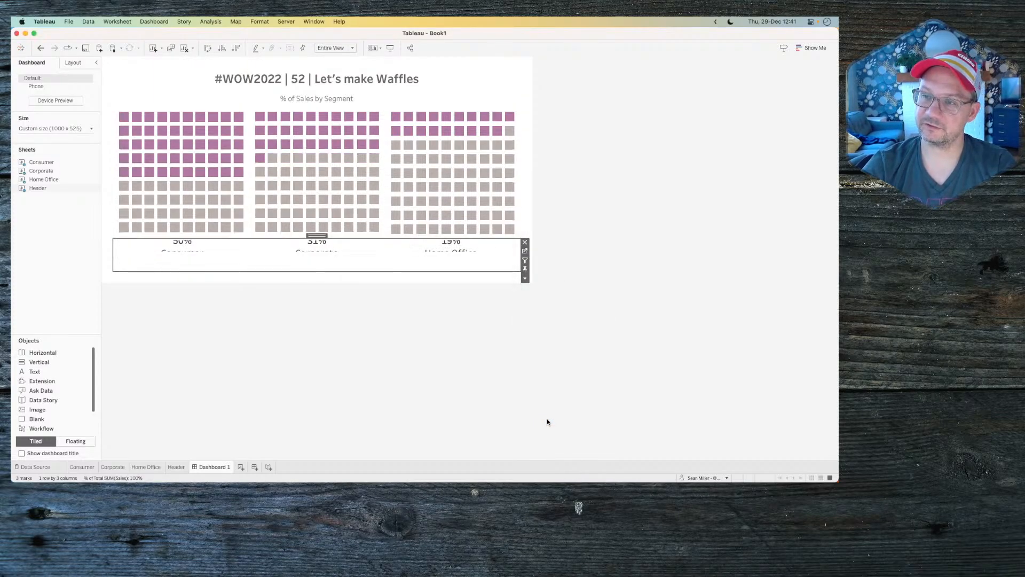
{"action": "left_click", "coordinate": [577, 291]}
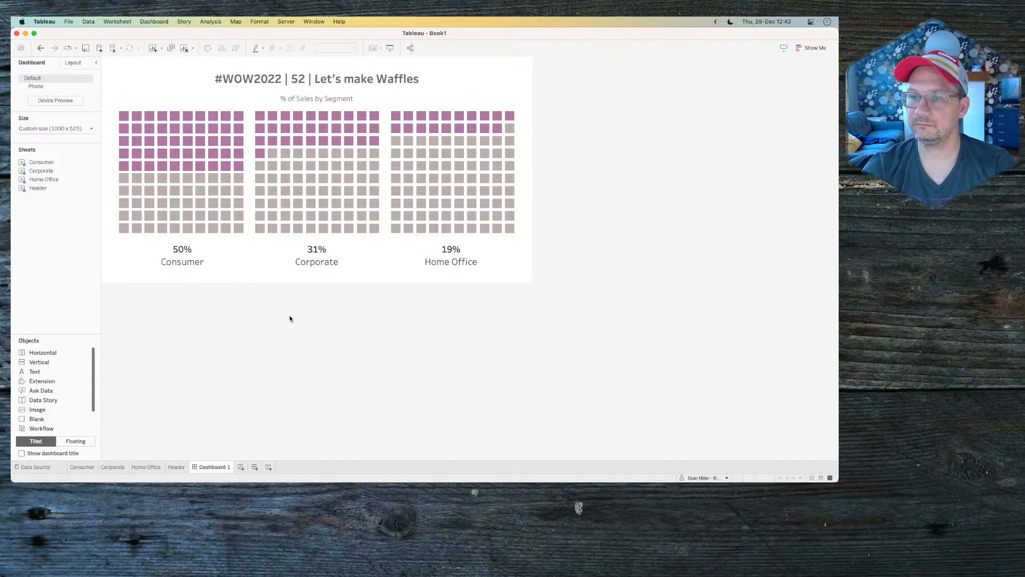
Step: Compare the dashboard with the reference chart and requirements on the Workout Wednesday page in Chrome and return to Tableau
{"action": "key", "text": "ctrl+Left"}
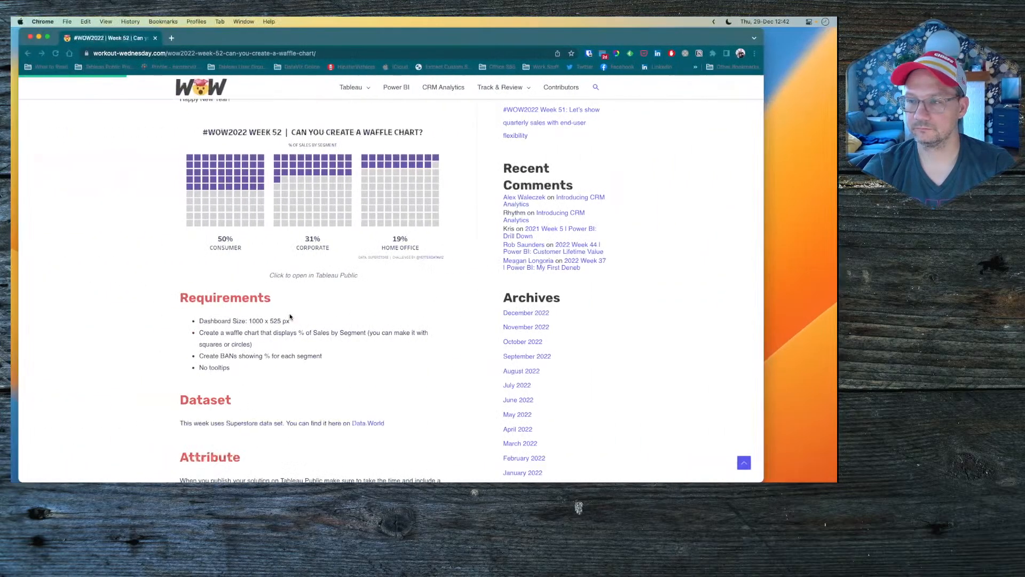
{"action": "key", "text": "ctrl+Right"}
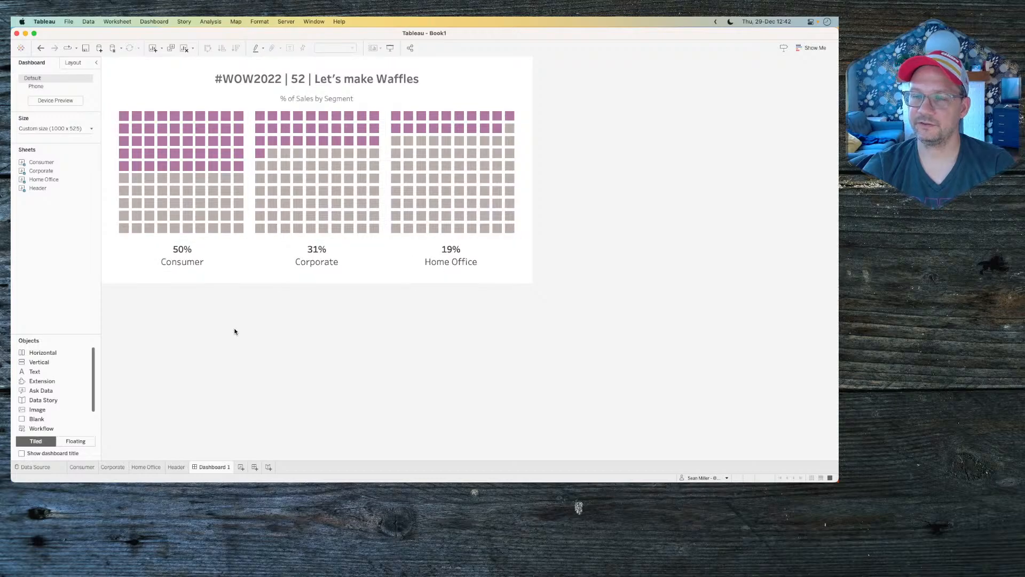
{"action": "key", "text": "ctrl+Left"}
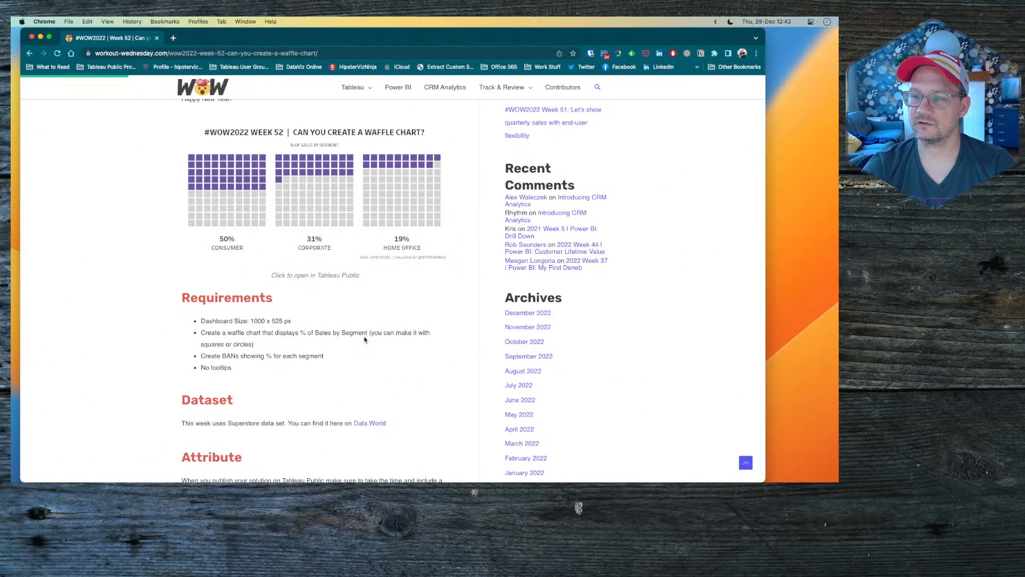
{"action": "key", "text": "ctrl+Right"}
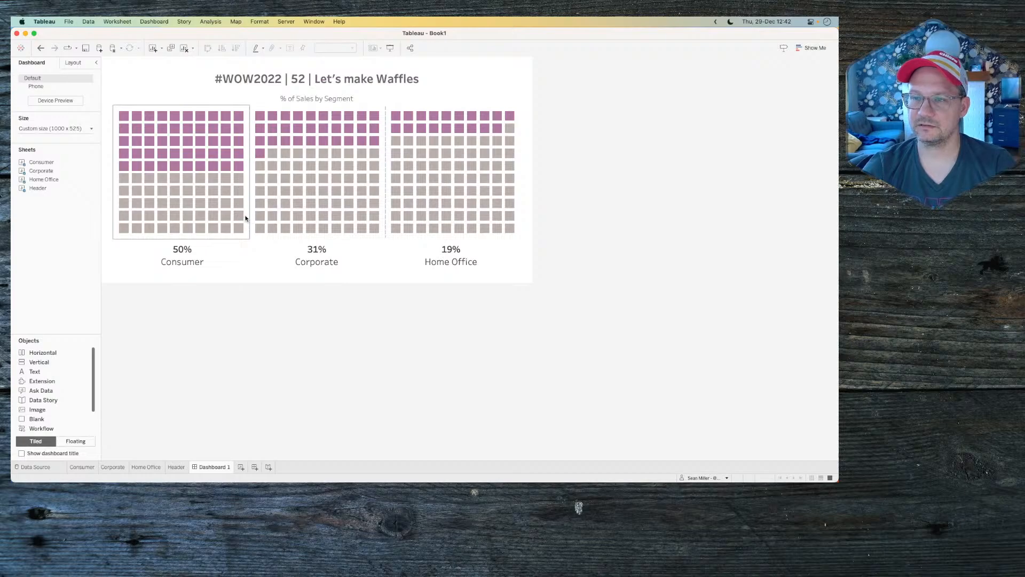
Step: Change the Consumer sheet's mark type from squares to Circle and return to Dashboard 1
{"action": "left_click", "coordinate": [246, 218]}
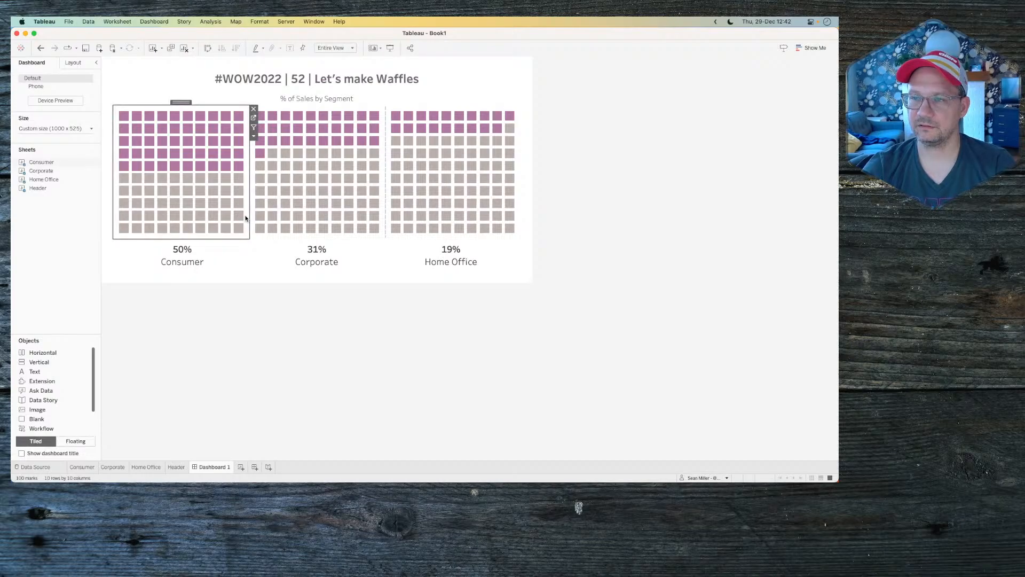
{"action": "left_click", "coordinate": [254, 118]}
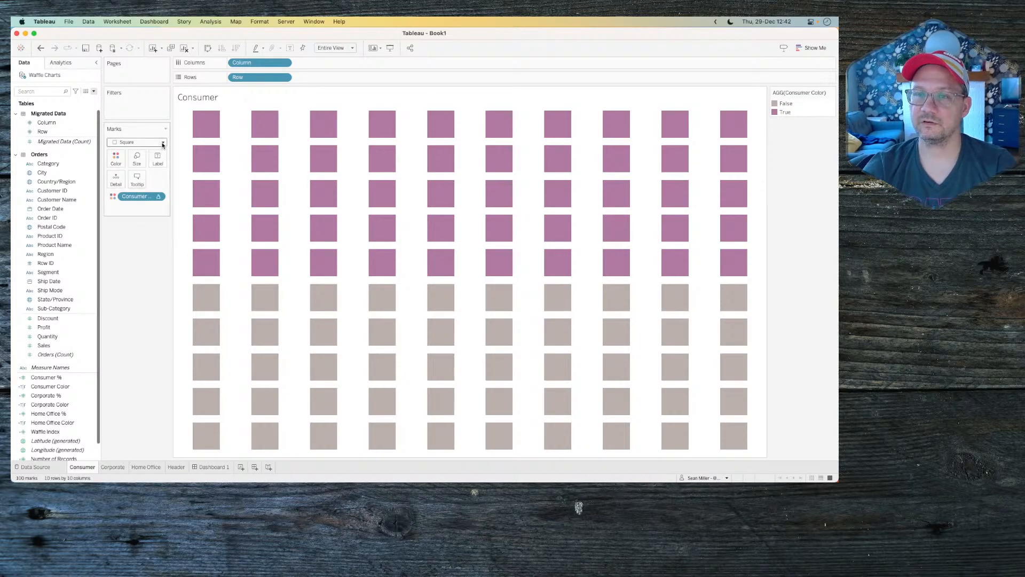
{"action": "left_click", "coordinate": [122, 142]}
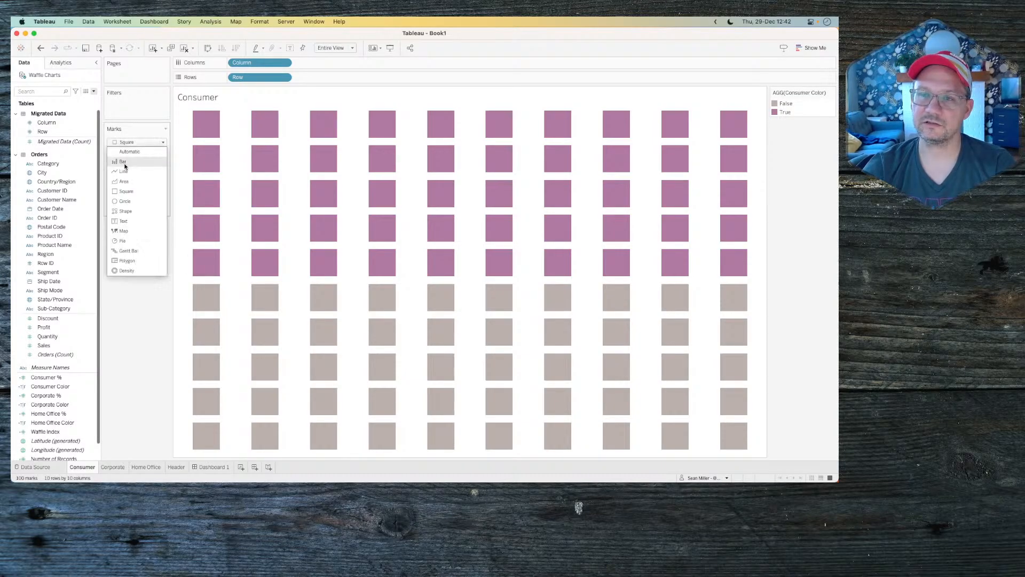
{"action": "left_click", "coordinate": [122, 200]}
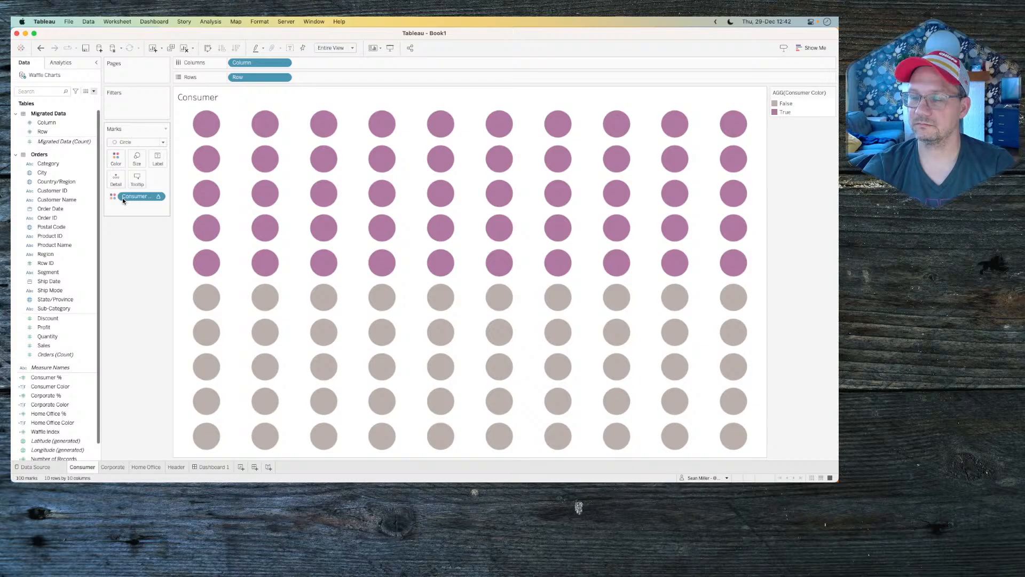
{"action": "left_click", "coordinate": [212, 466]}
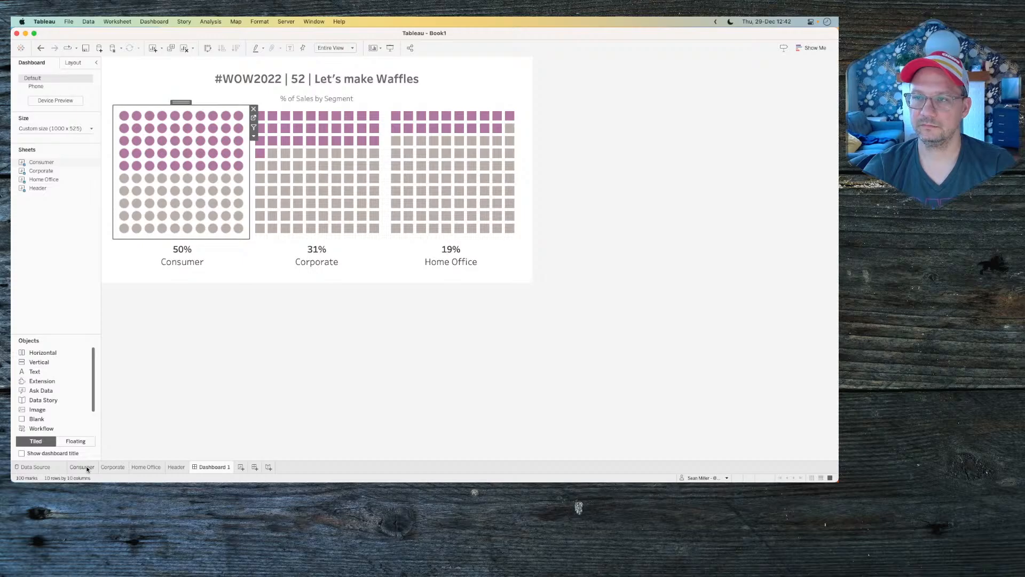
{"action": "mouse_move", "coordinate": [87, 468]}
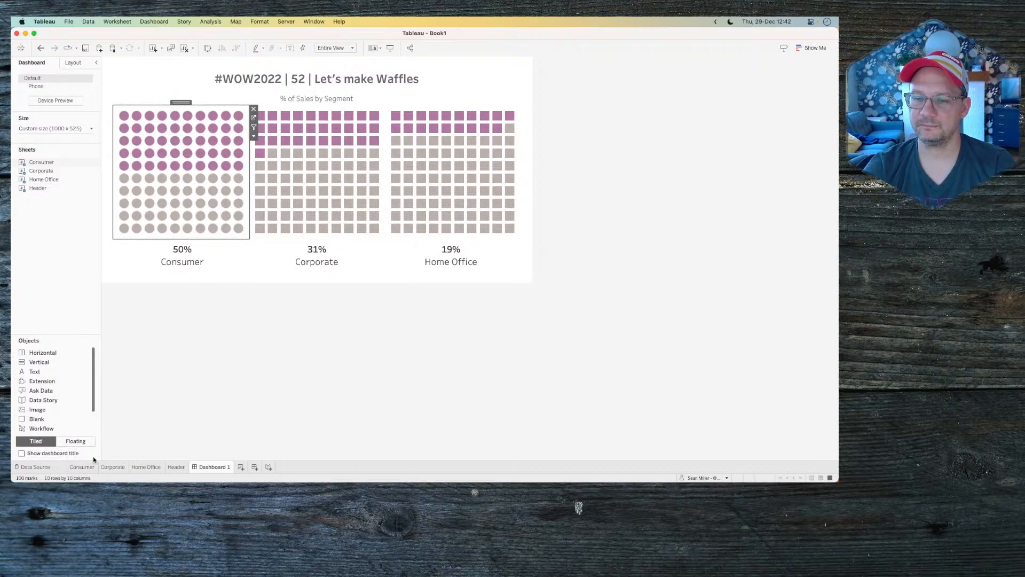
Step: Try filled star shapes as the Consumer sheet's marks and look through the available shape palettes
{"action": "left_click", "coordinate": [82, 466]}
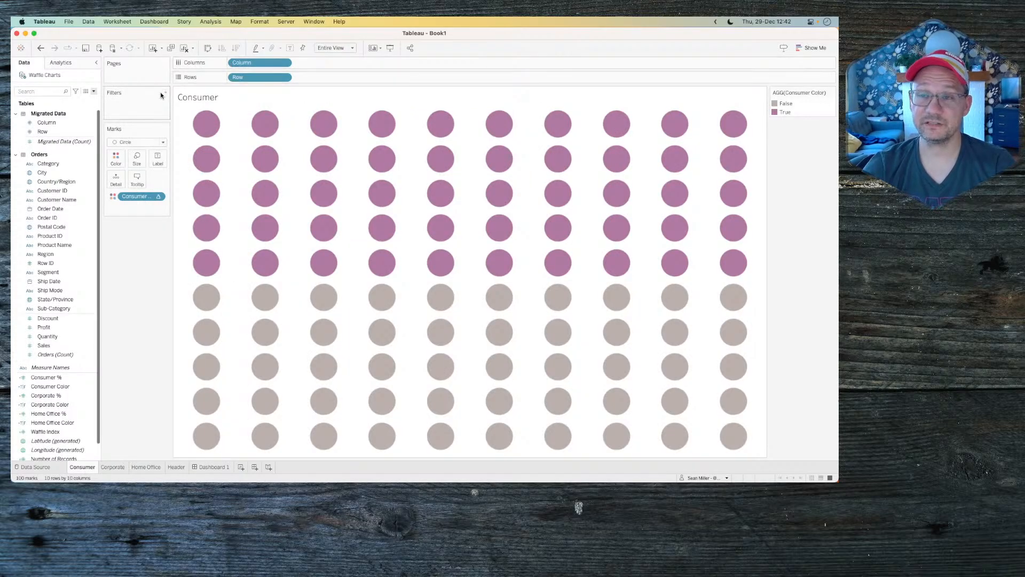
{"action": "left_click", "coordinate": [163, 142]}
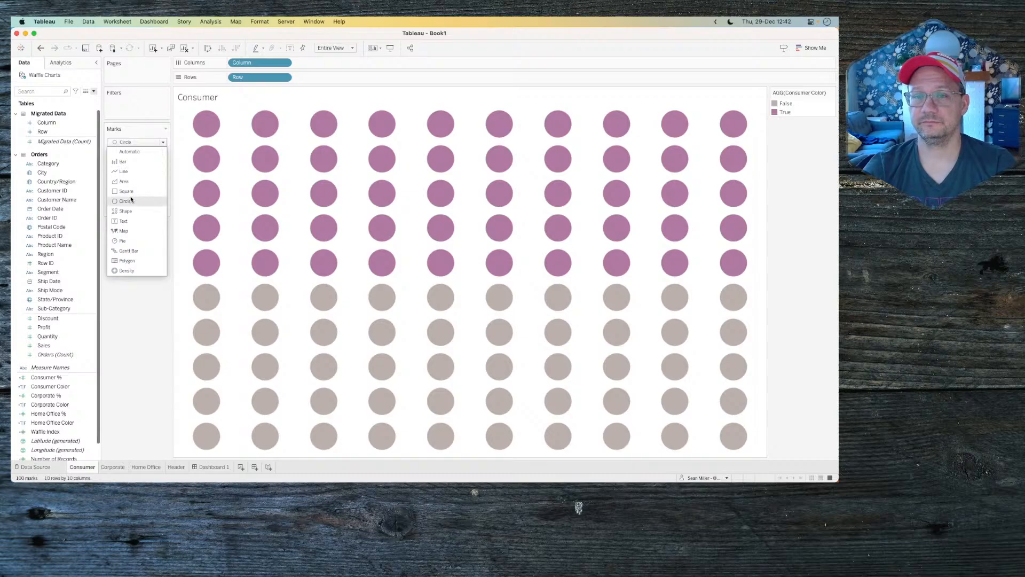
{"action": "left_click", "coordinate": [133, 210]}
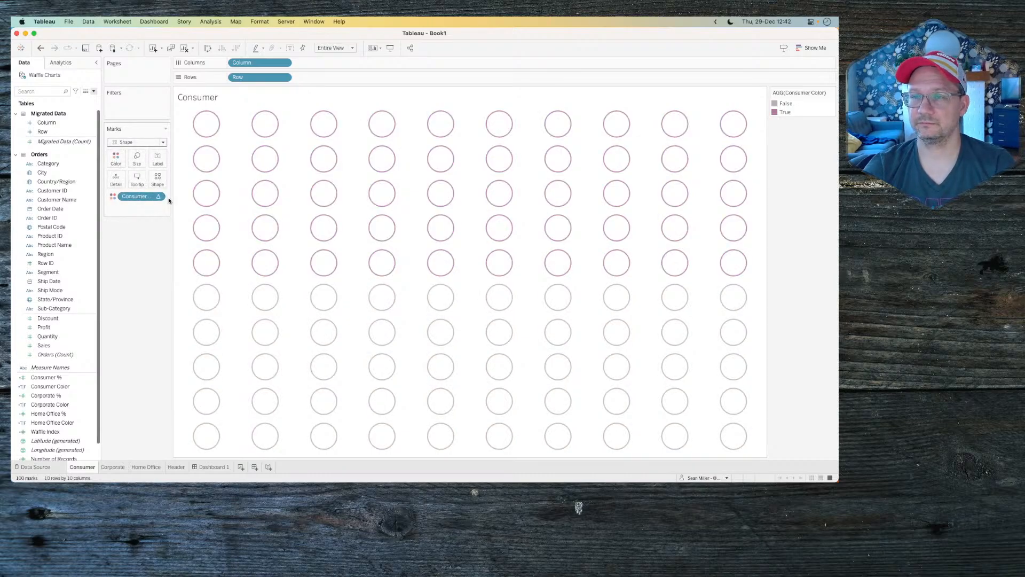
{"action": "left_click", "coordinate": [159, 196]}
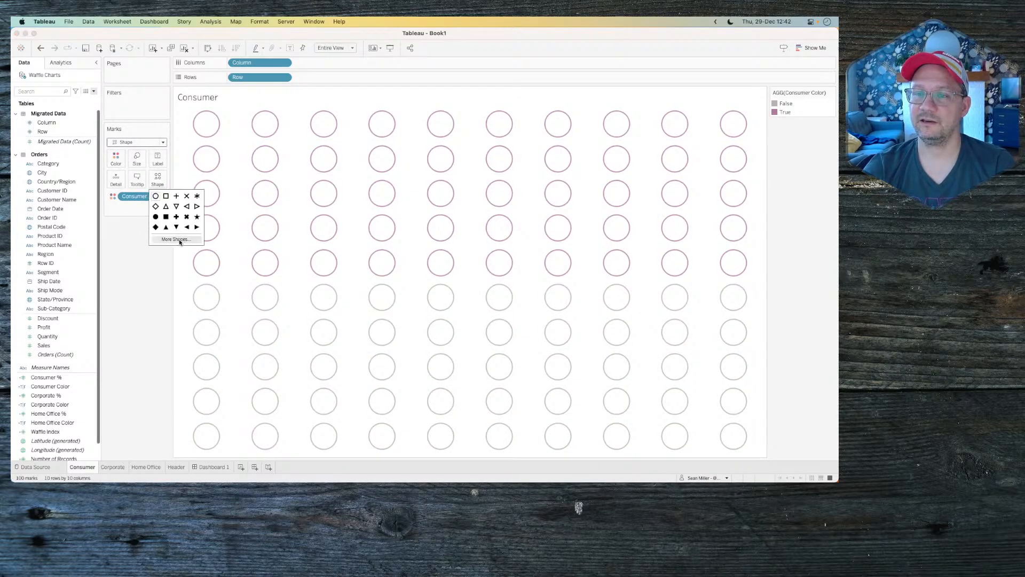
{"action": "left_click", "coordinate": [197, 217]}
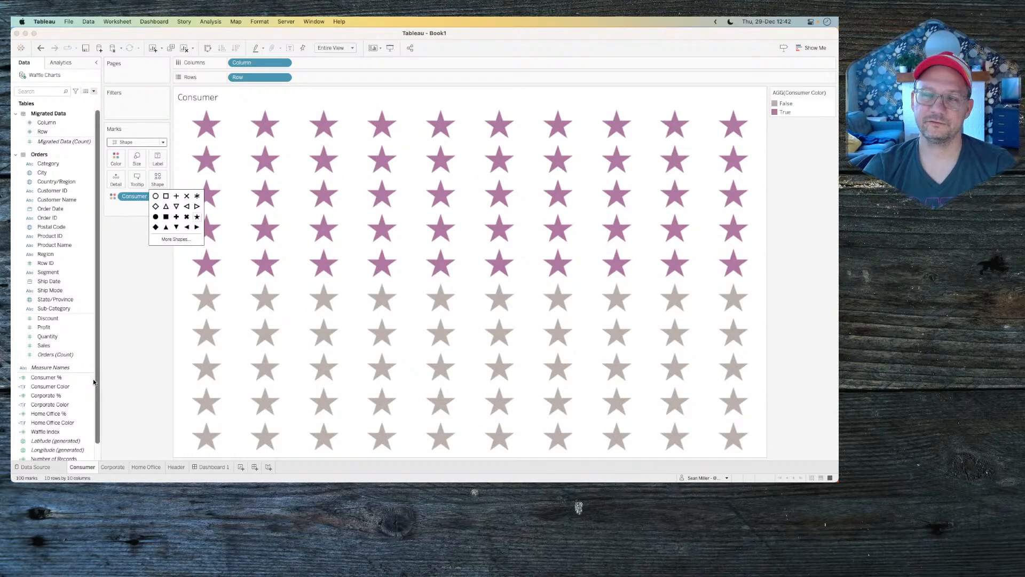
{"action": "left_click", "coordinate": [175, 239]}
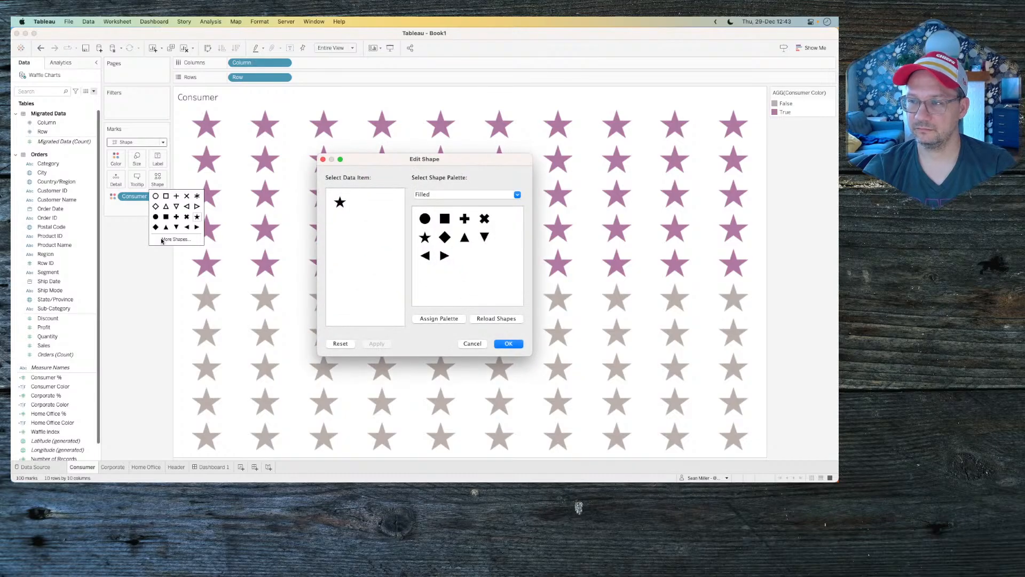
{"action": "left_click", "coordinate": [456, 195]}
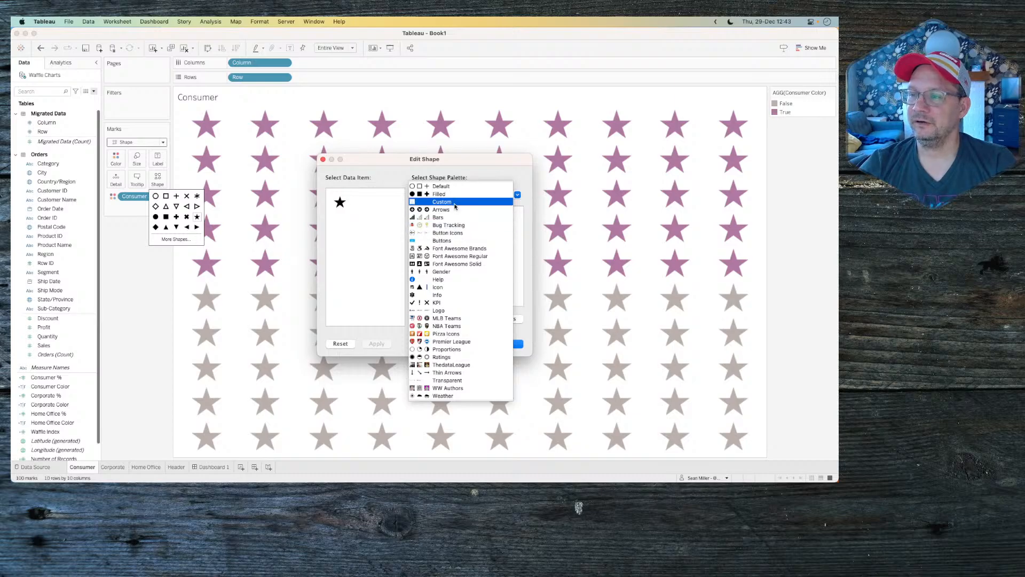
{"action": "left_click", "coordinate": [452, 194]}
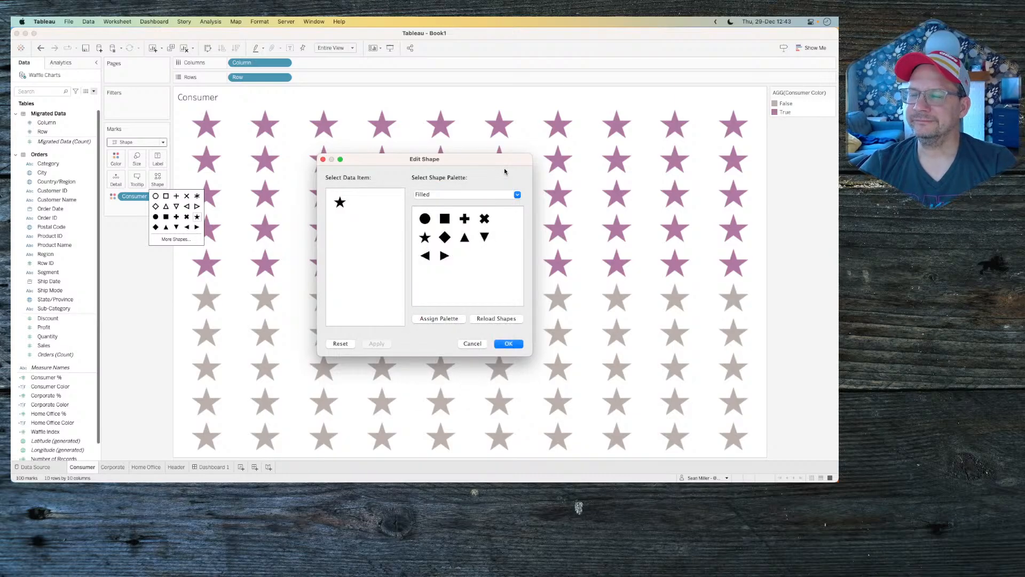
{"action": "left_click", "coordinate": [477, 345]}
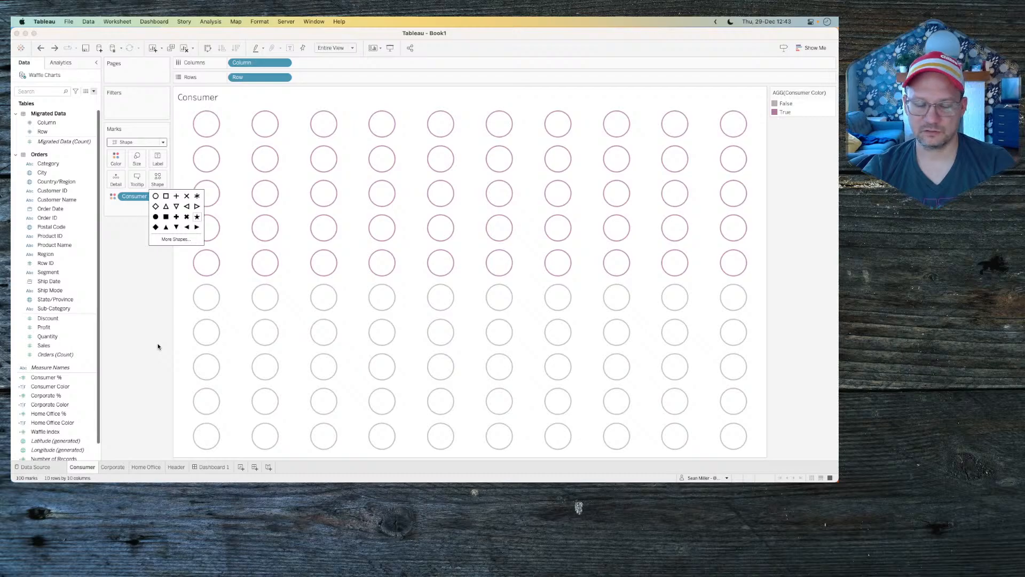
Step: Change the Corporate sheet's mark type to Circle to match the Consumer waffle
{"action": "left_click", "coordinate": [114, 466]}
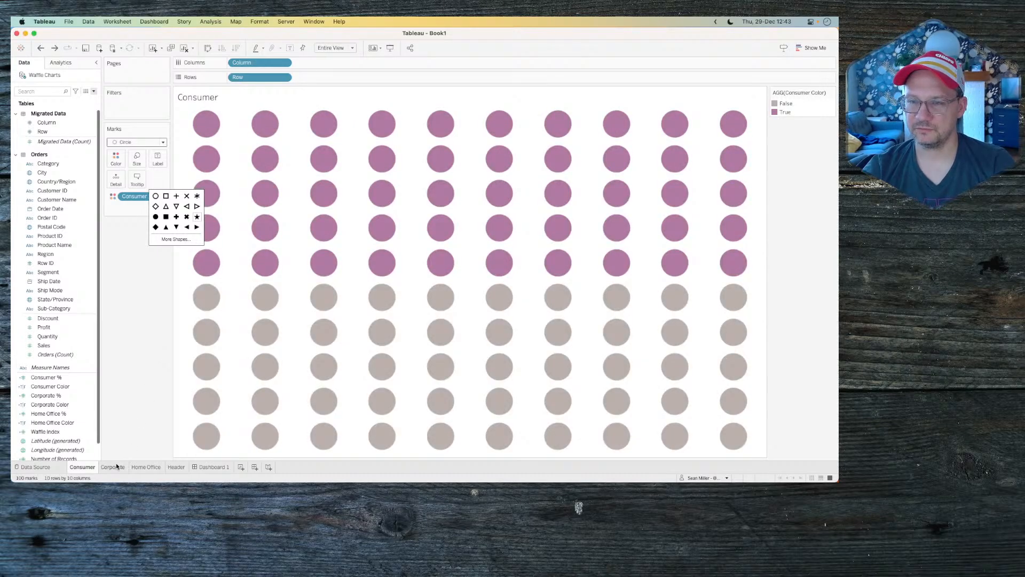
{"action": "left_click", "coordinate": [150, 142]}
{"action": "left_click", "coordinate": [135, 198]}
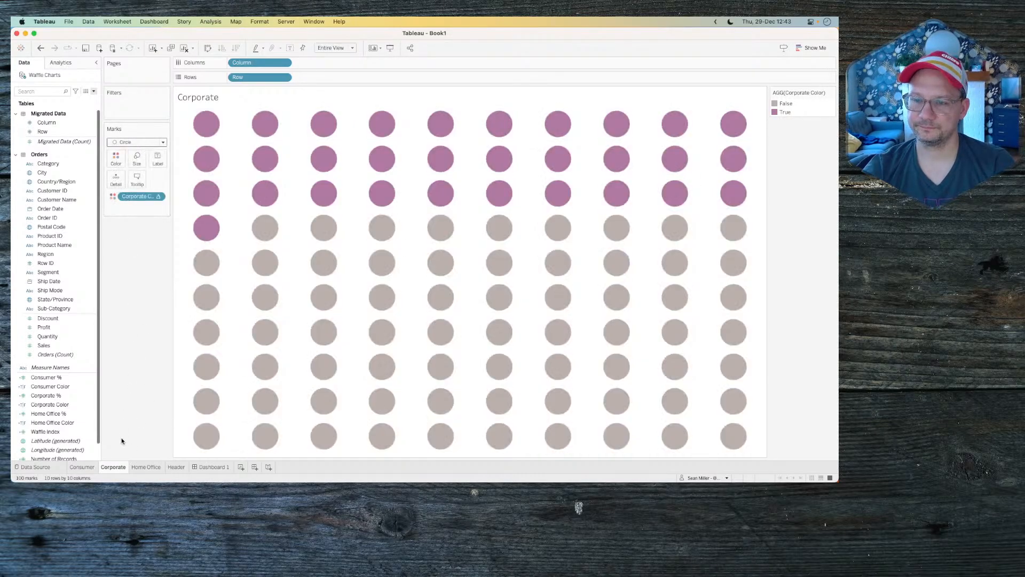
Step: Change the Home Office sheet's mark type to Circle and return to Dashboard 1
{"action": "left_click", "coordinate": [145, 467]}
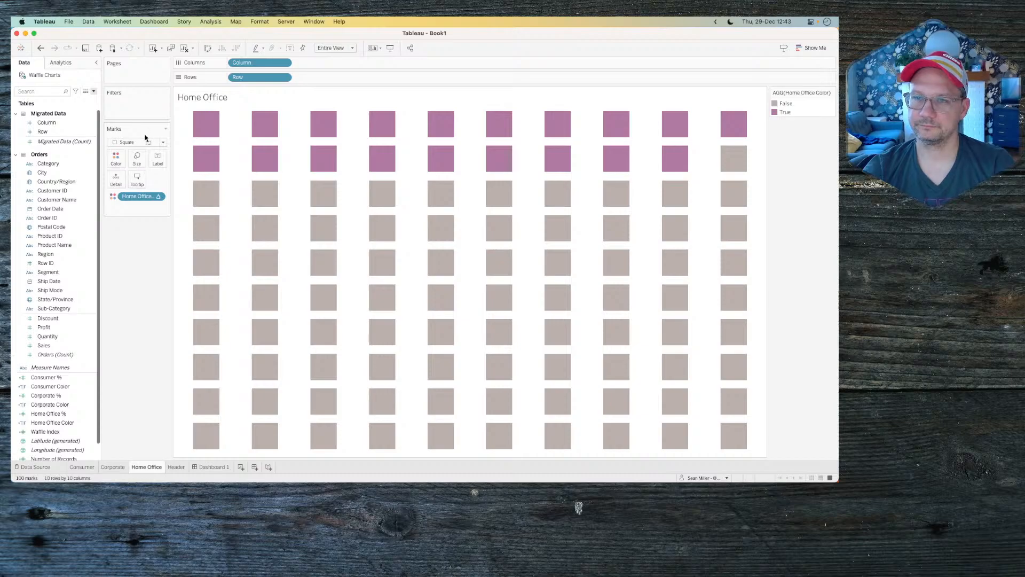
{"action": "left_click", "coordinate": [145, 142]}
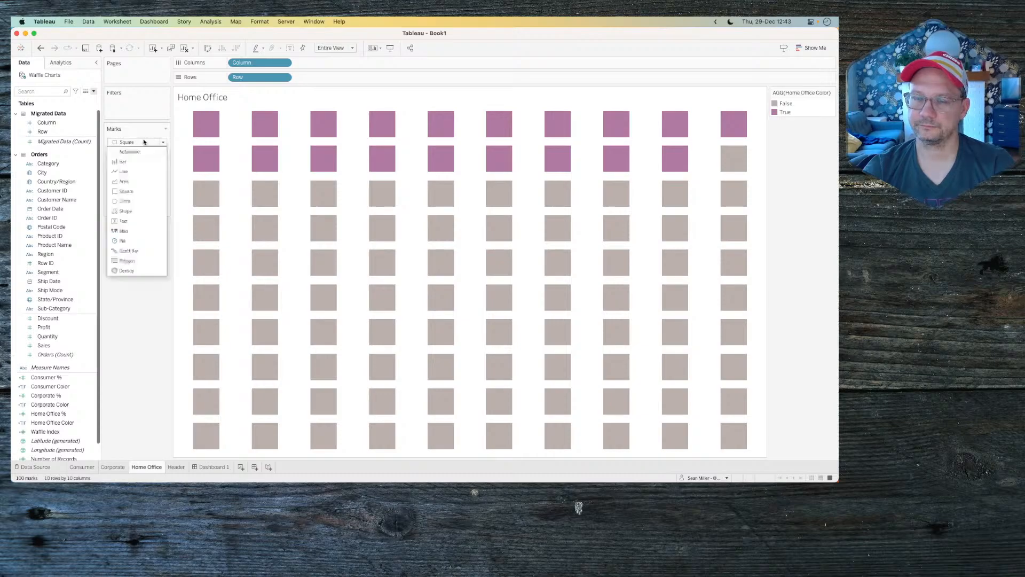
{"action": "left_click", "coordinate": [133, 202]}
{"action": "left_click", "coordinate": [208, 468]}
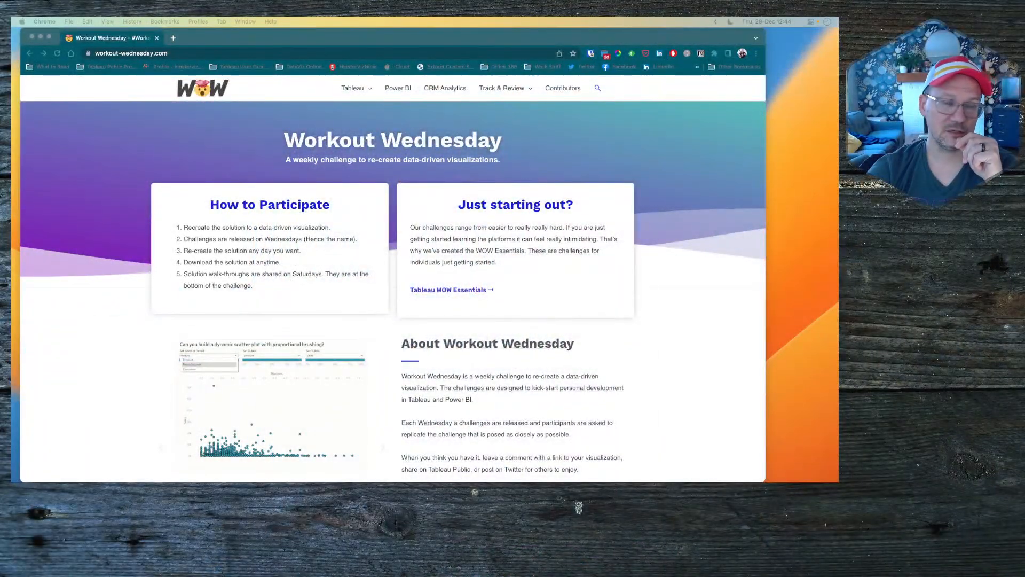
{"action": "scroll", "coordinate": [91, 236], "scroll_direction": "down", "scroll_amount": 2}
{"action": "scroll", "coordinate": [90, 236], "scroll_direction": "down", "scroll_amount": 2}
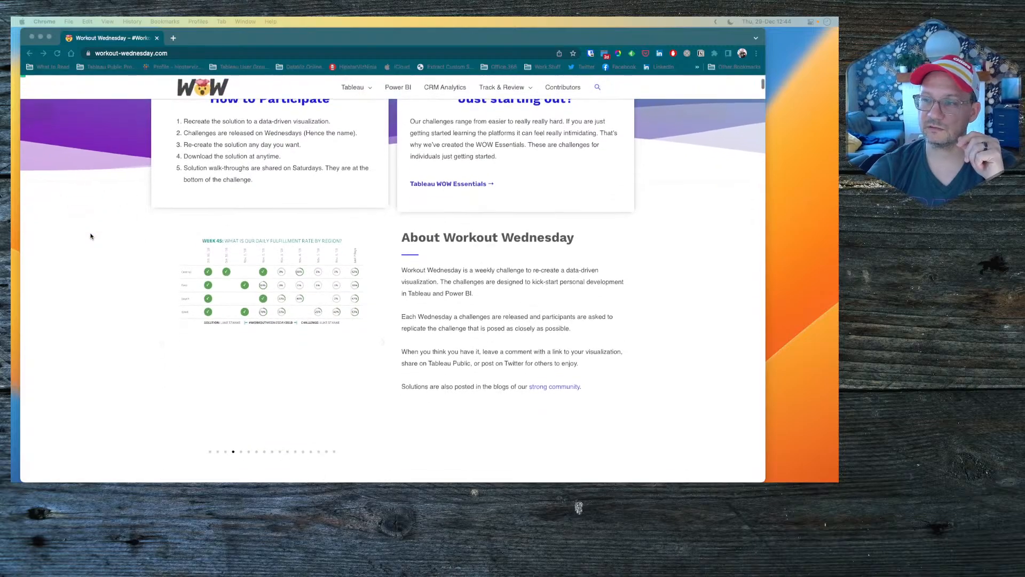
{"action": "scroll", "coordinate": [90, 236], "scroll_direction": "up", "scroll_amount": 5}
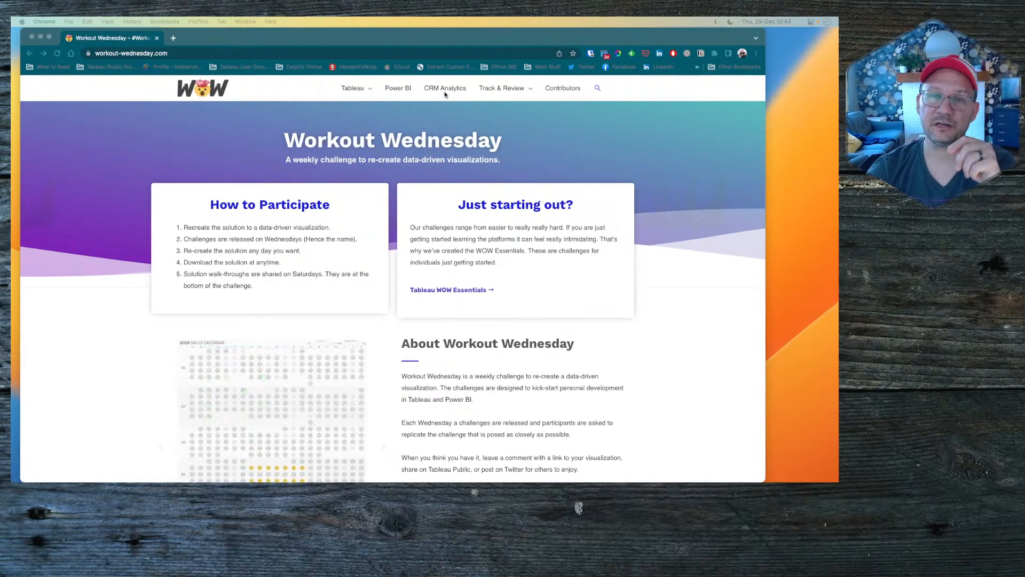